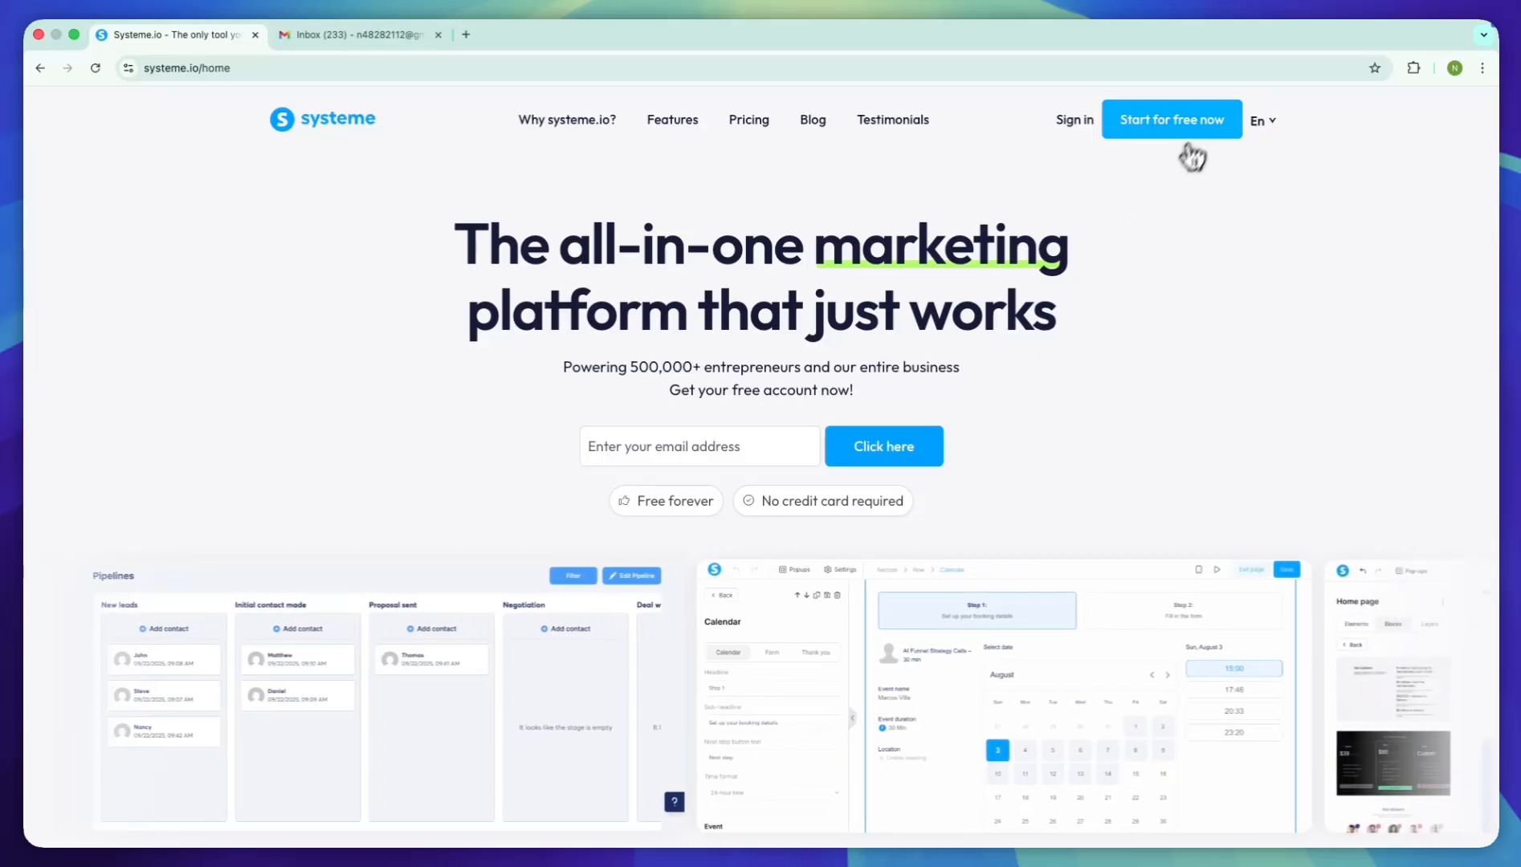
- Request a free Systeme.io account using the saved Gmail address
left_click(1195, 134)
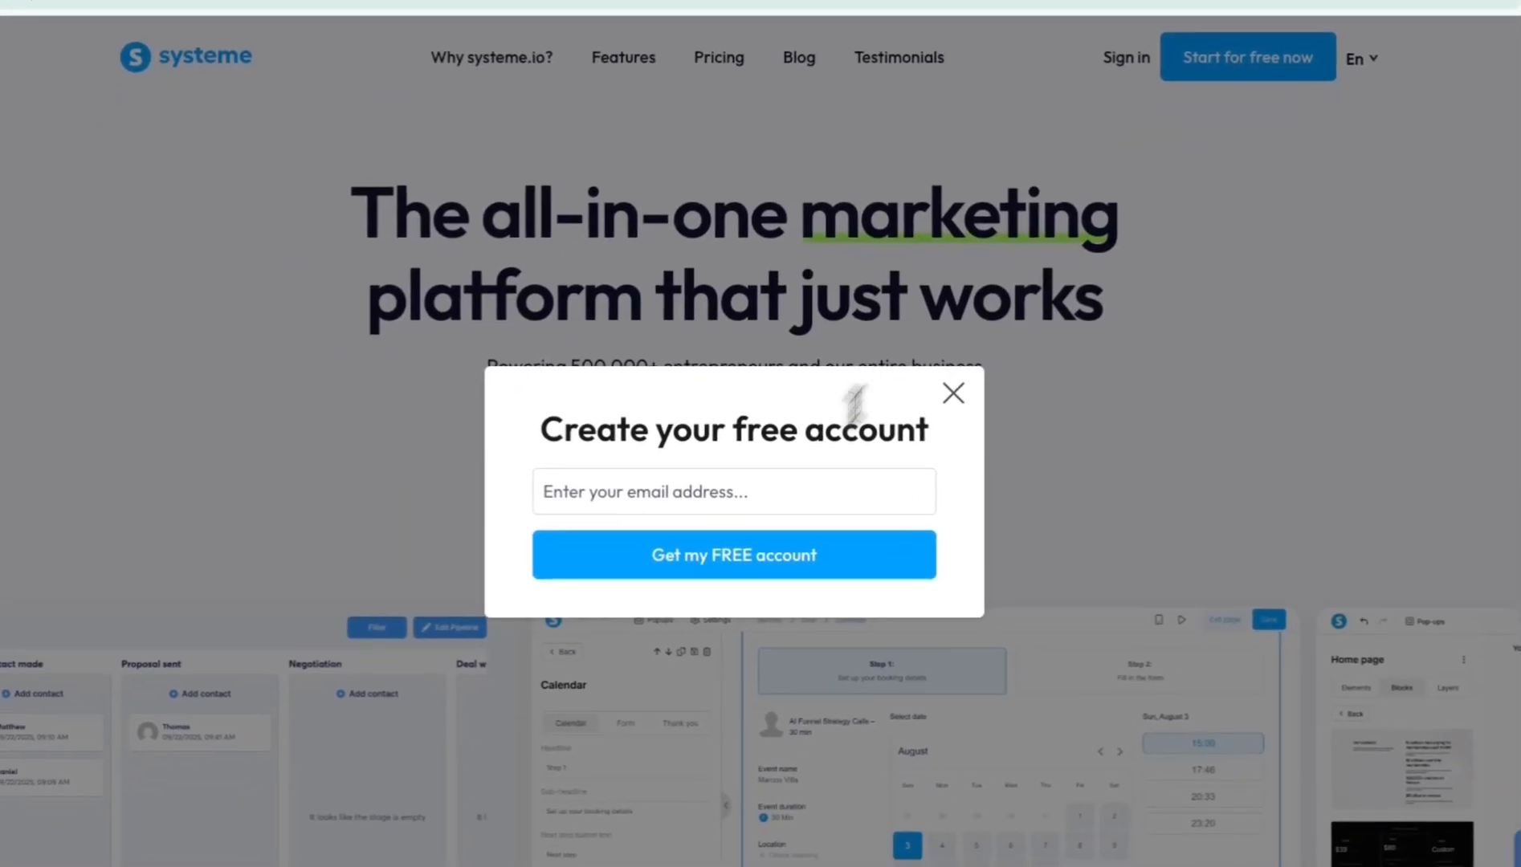
left_click(704, 556)
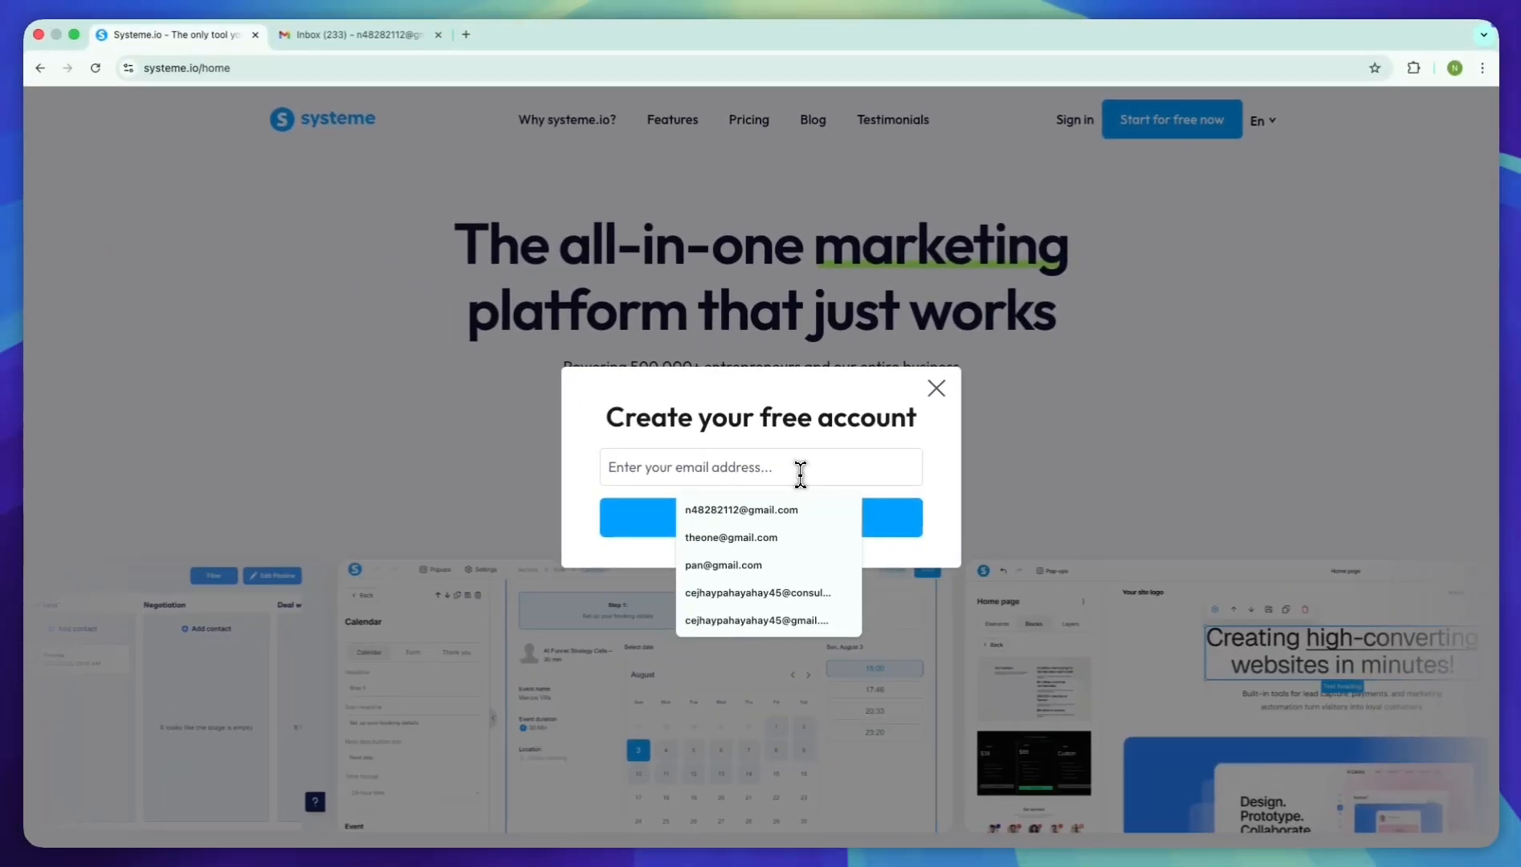
left_click(776, 516)
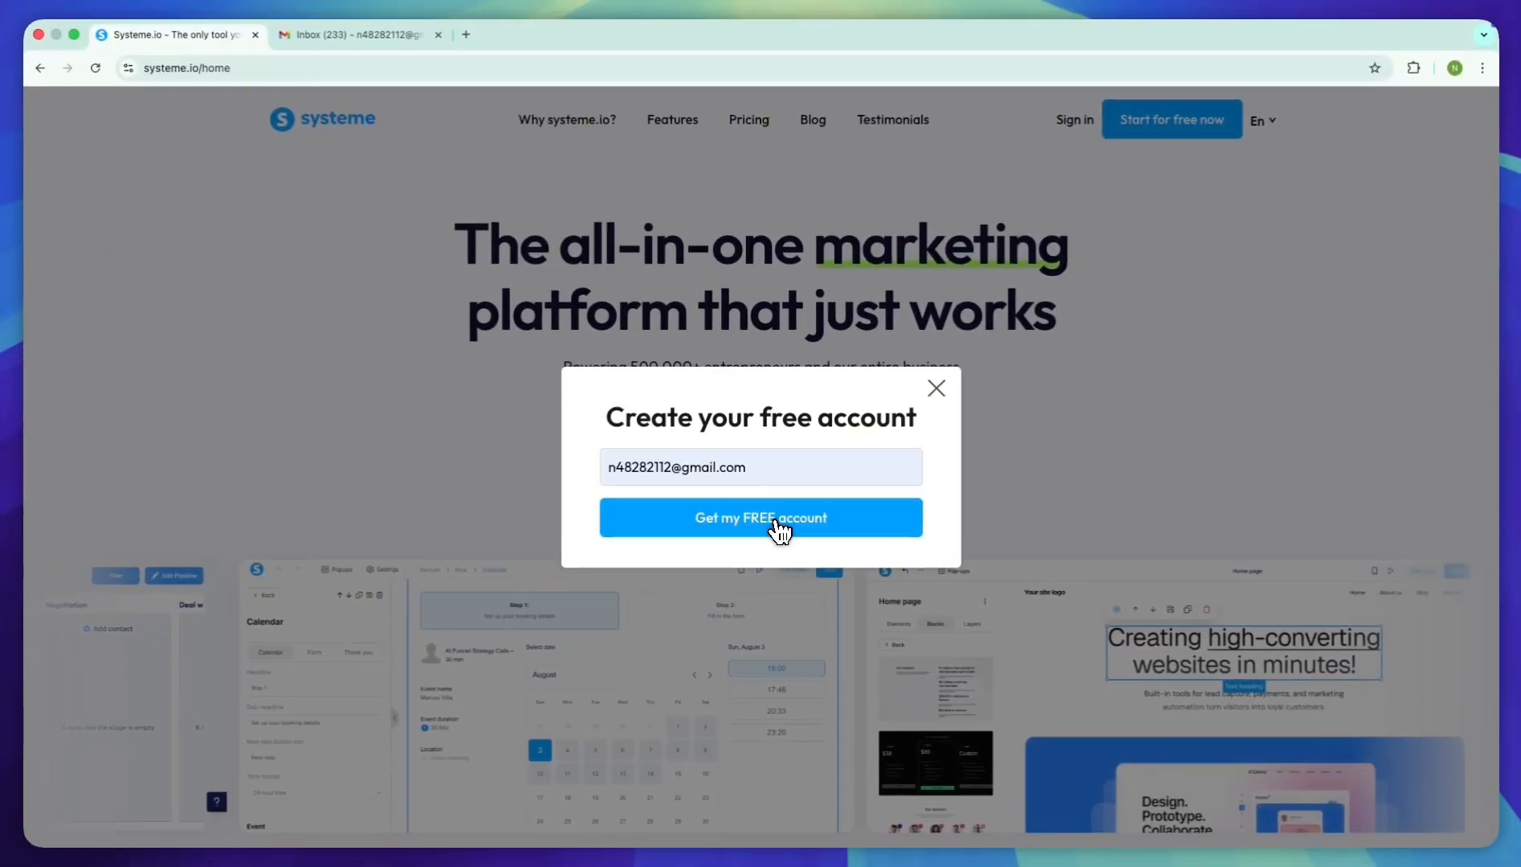
left_click(776, 522)
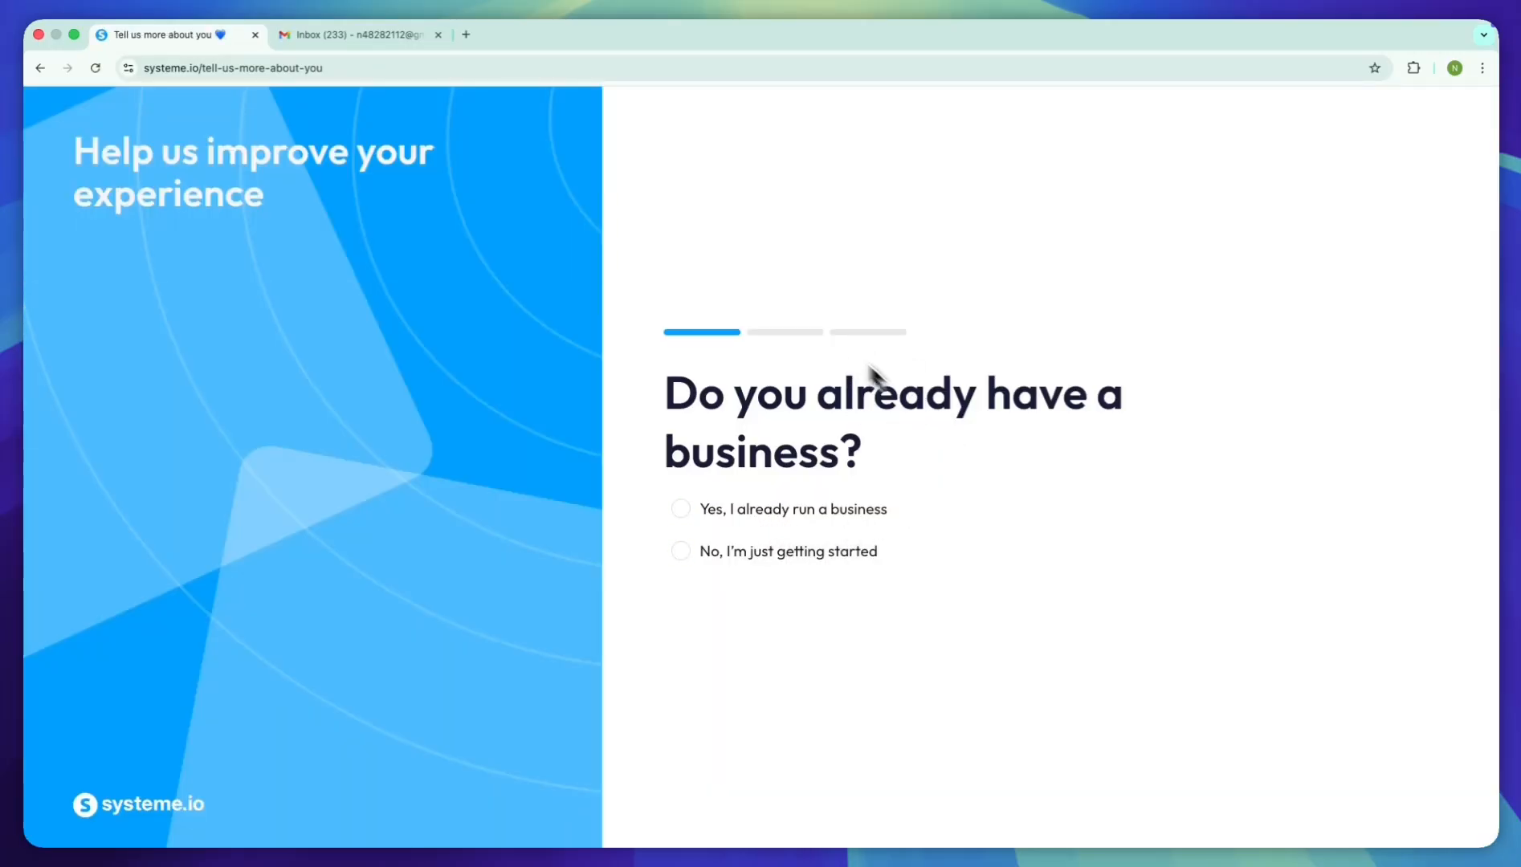
- Answer the onboarding questions with "No, I'm just getting started" and "Less than $1,000/year", and submit the contact details
left_click_drag(864, 434, 675, 454)
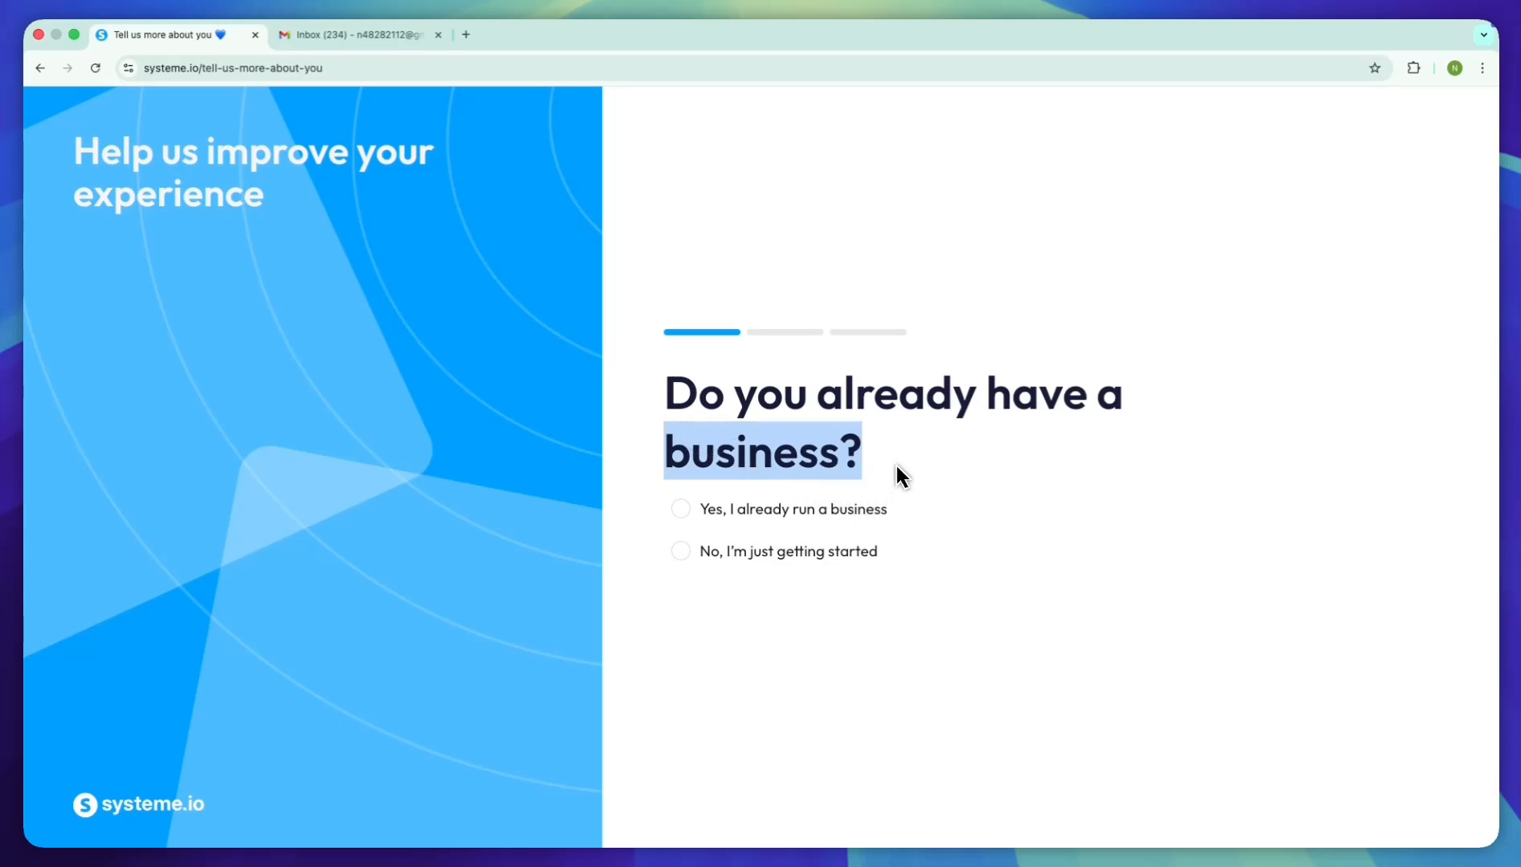
left_click(834, 566)
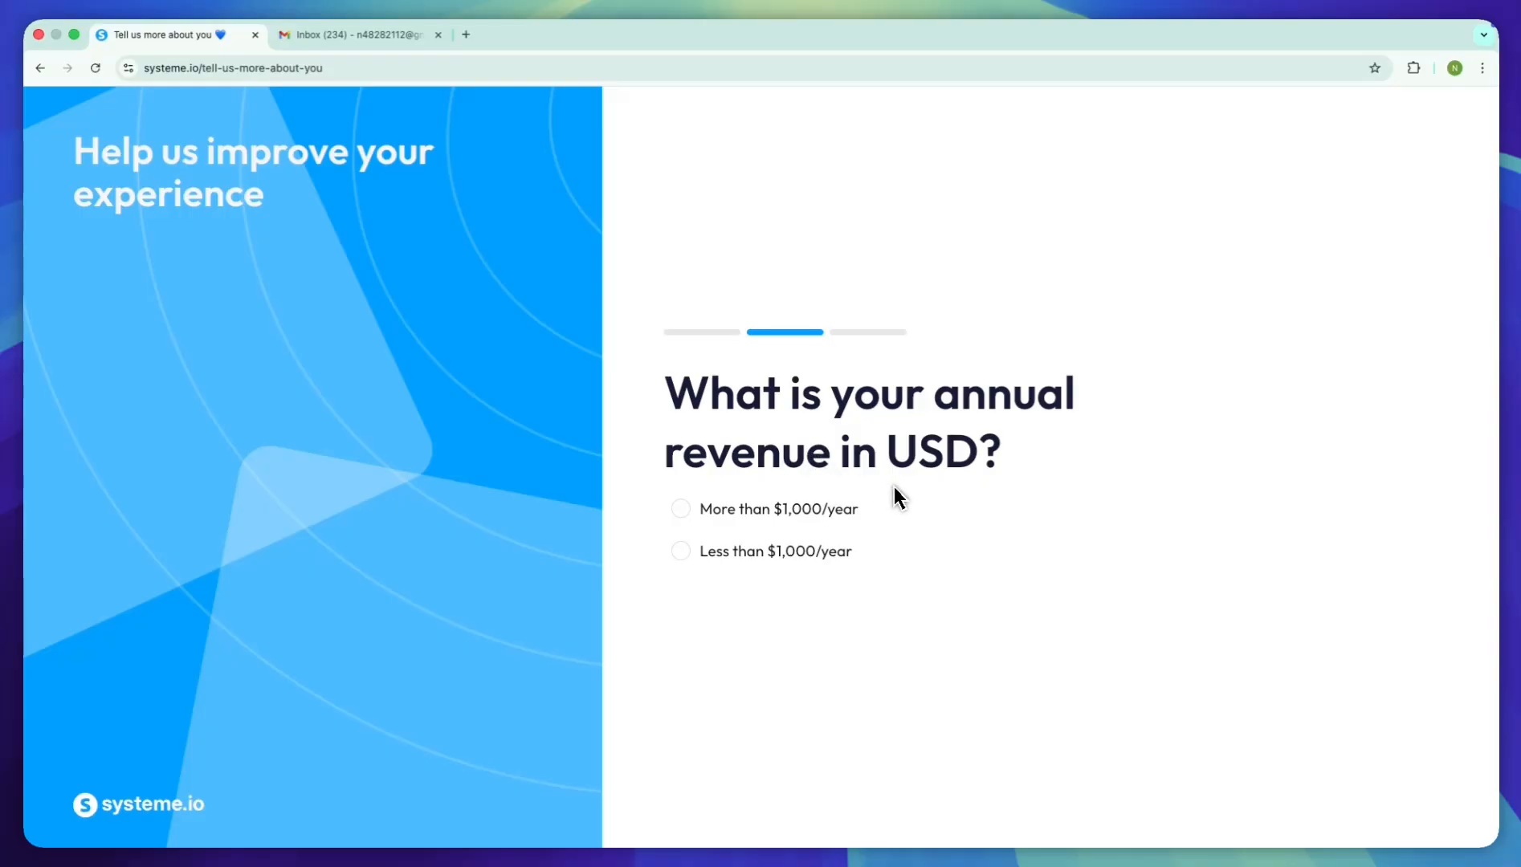
left_click(765, 553)
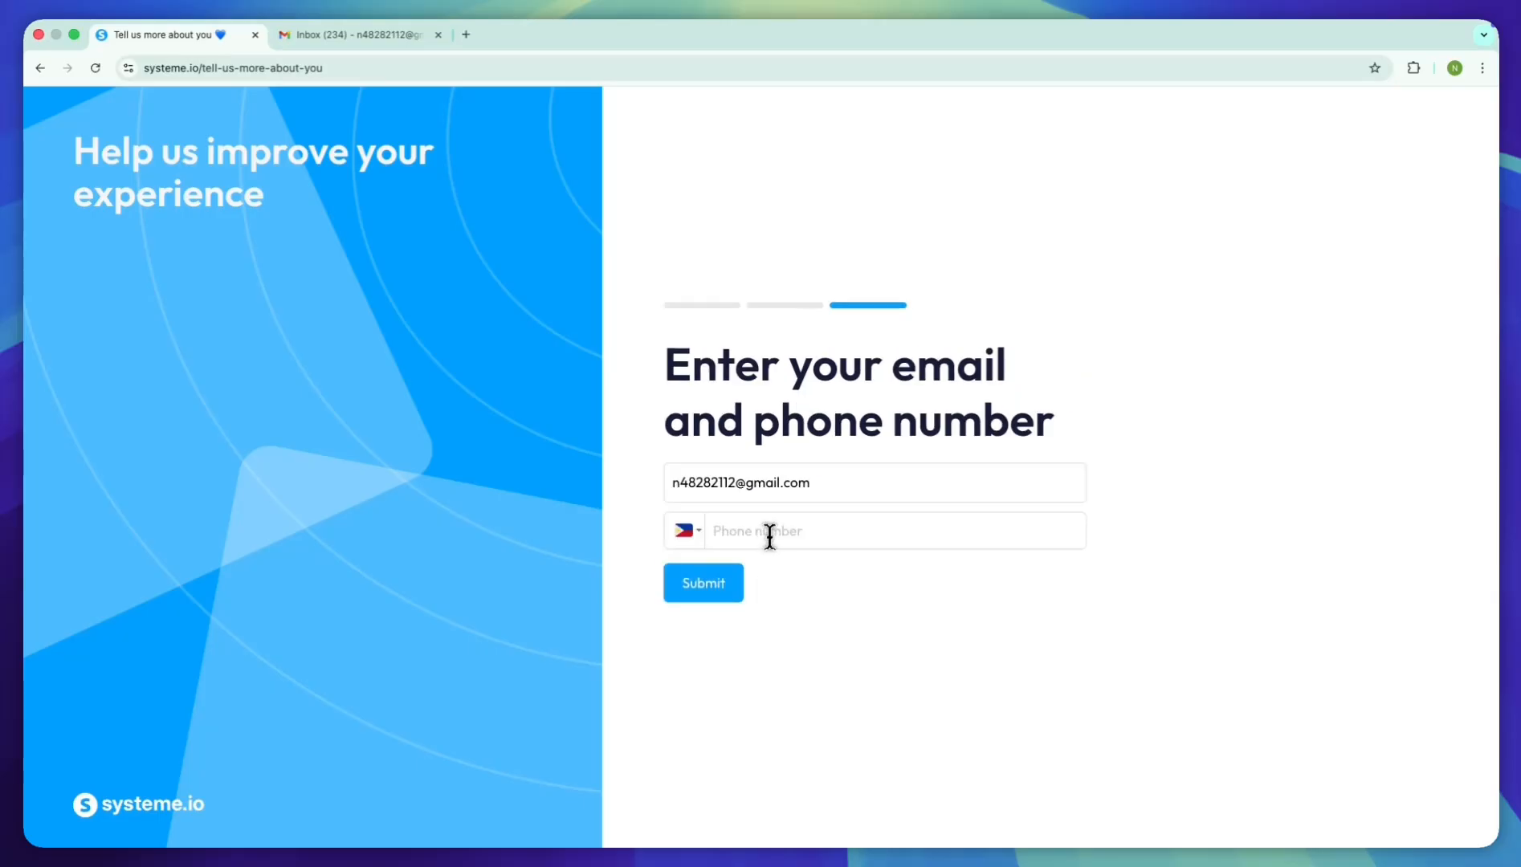
left_click(771, 532)
left_click(697, 584)
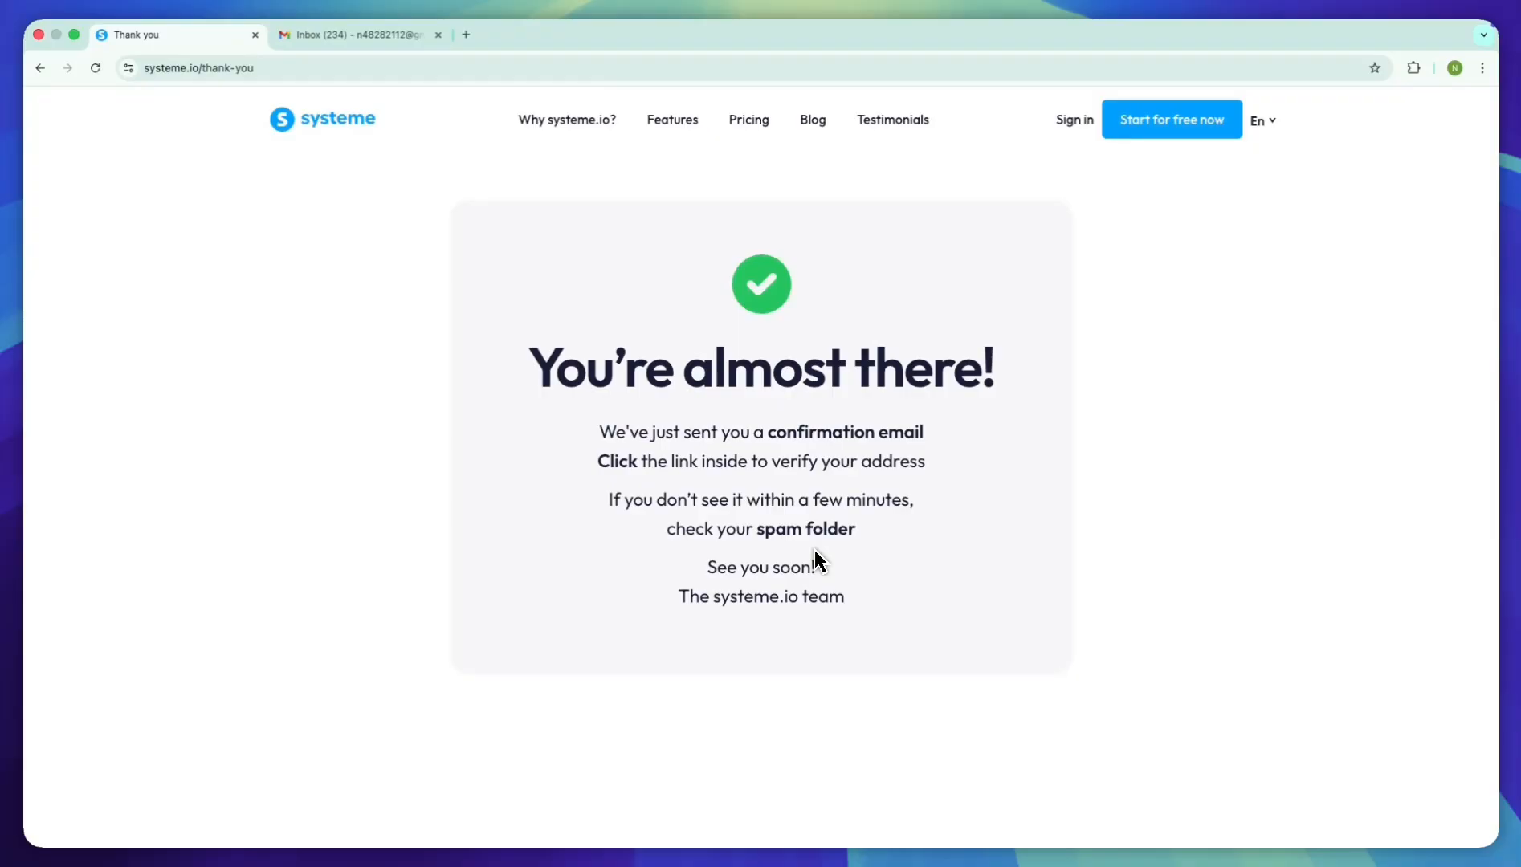
- Switch to Gmail, open the Systeme.io confirmation email and follow its confirmation link to the account password form
key("ctrl+Tab")
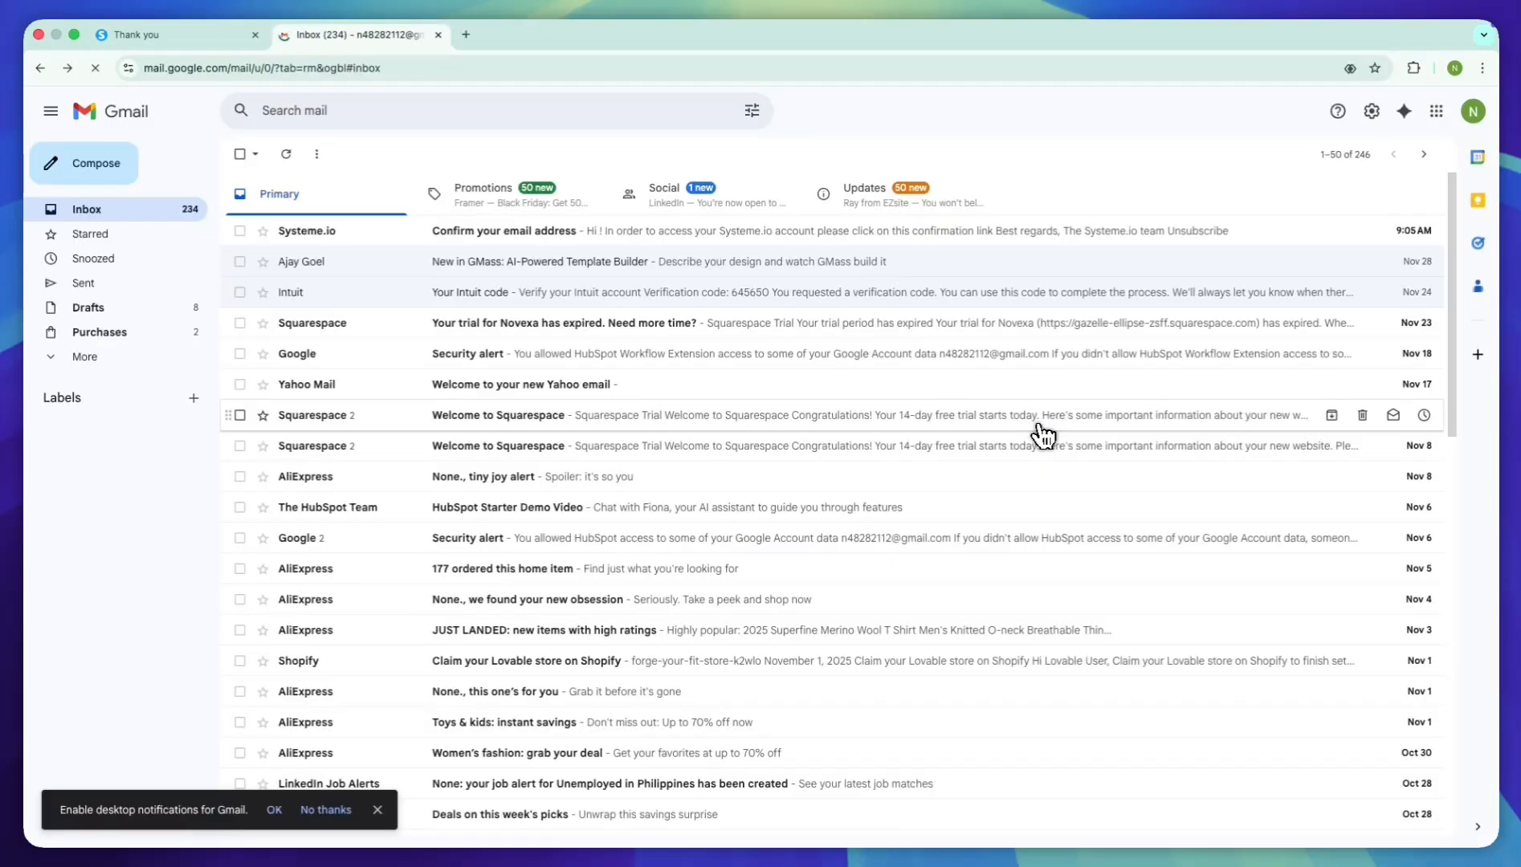
left_click(651, 233)
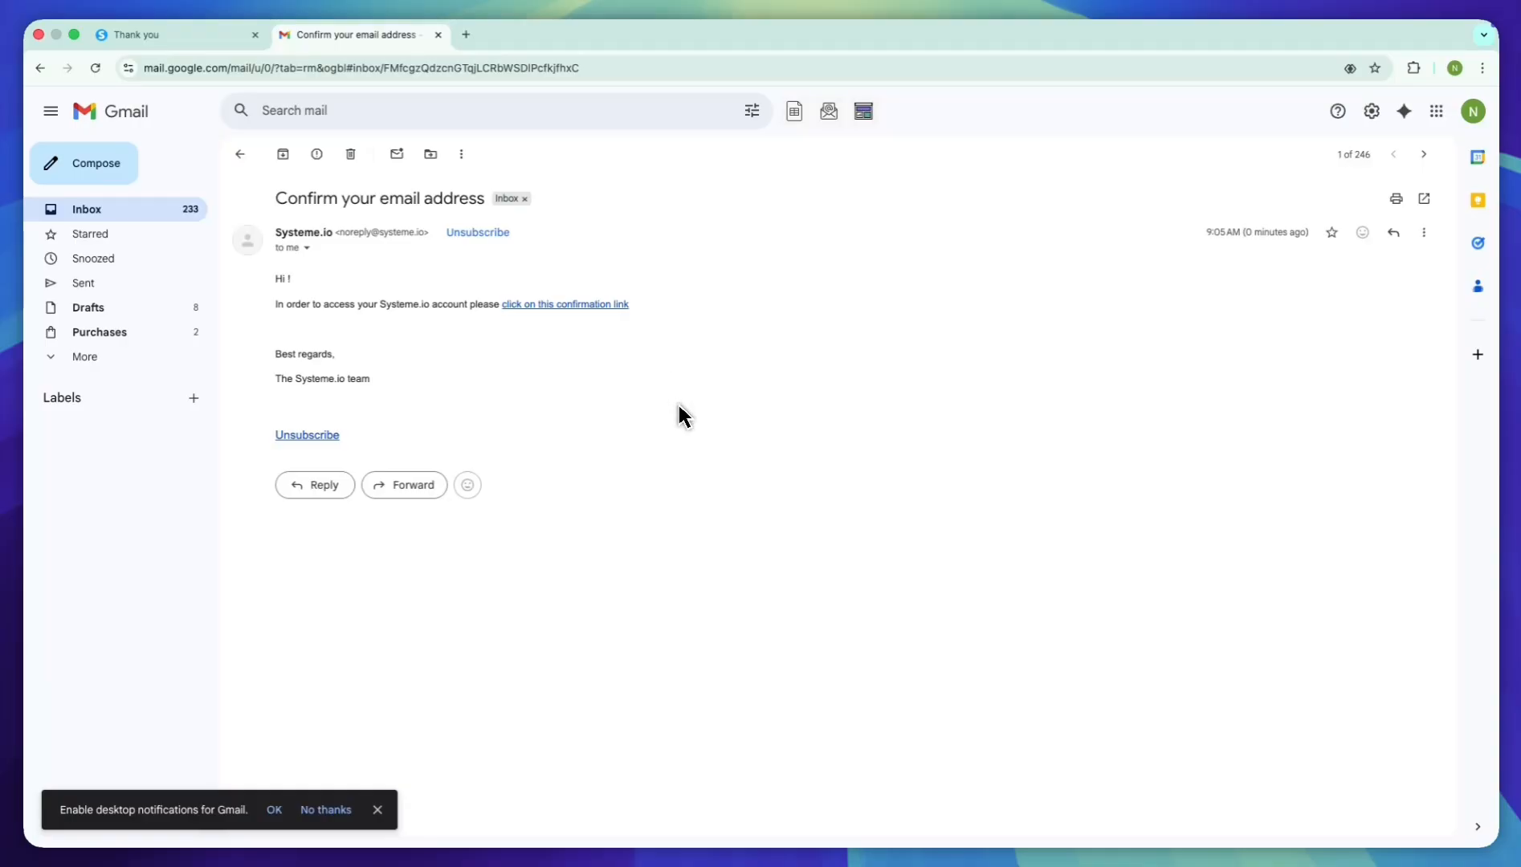
left_click(560, 310)
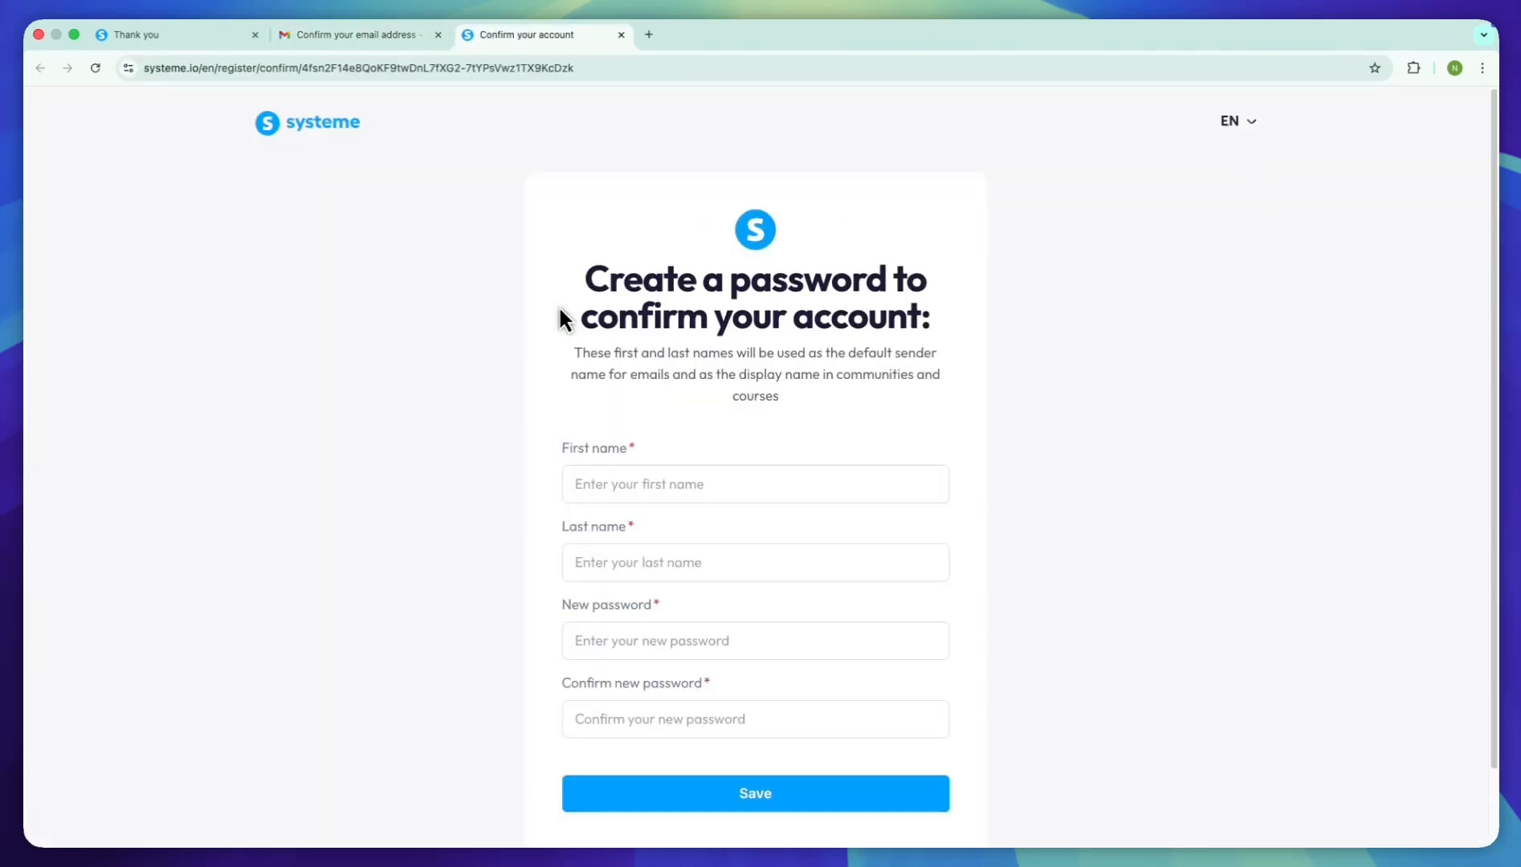
scroll(722, 405, "down", 1)
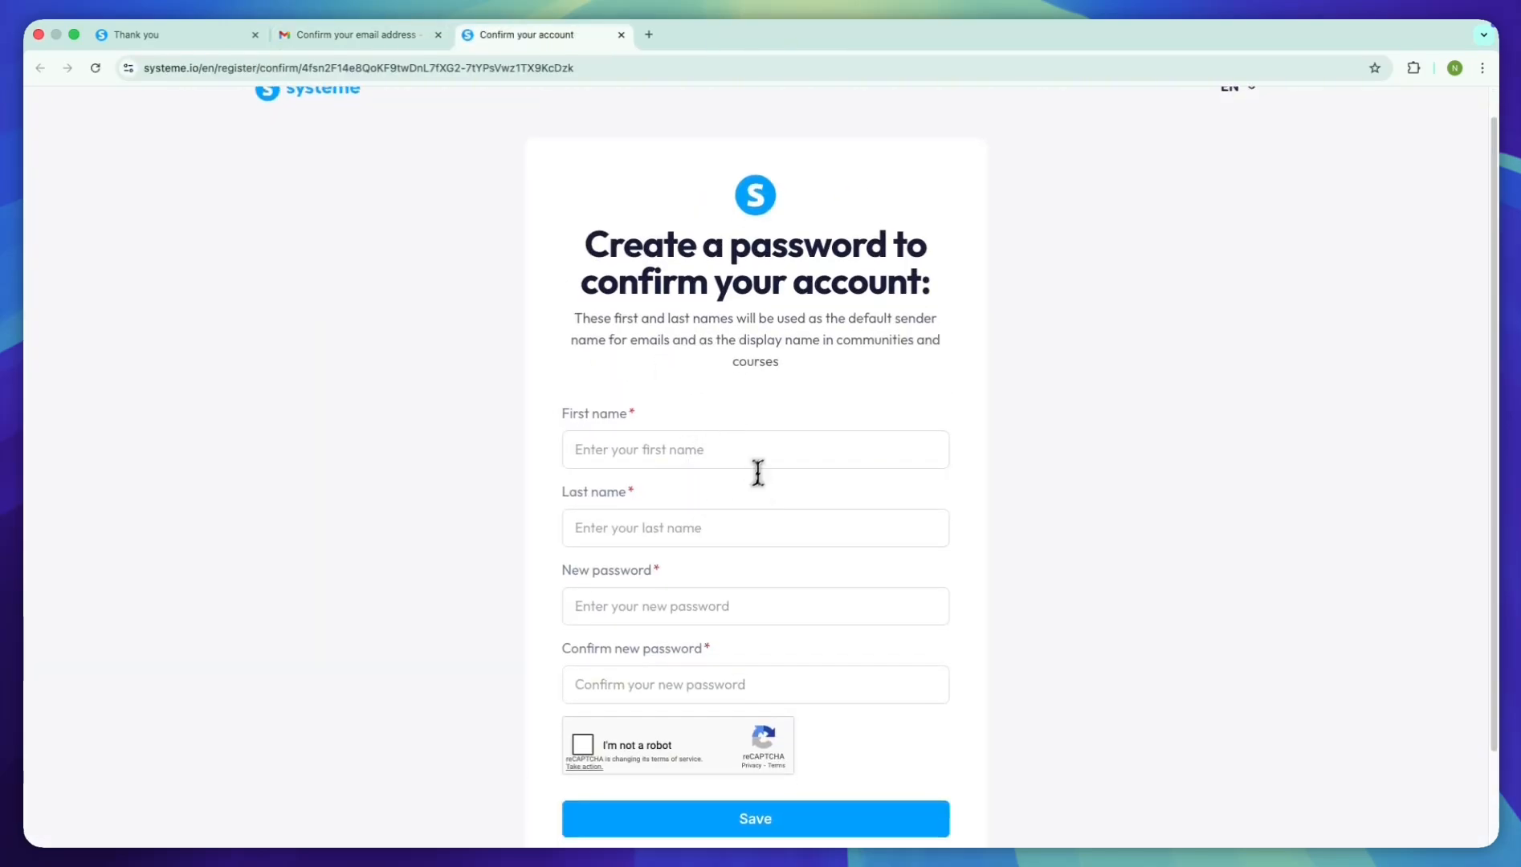
scroll(783, 508, "down", 1)
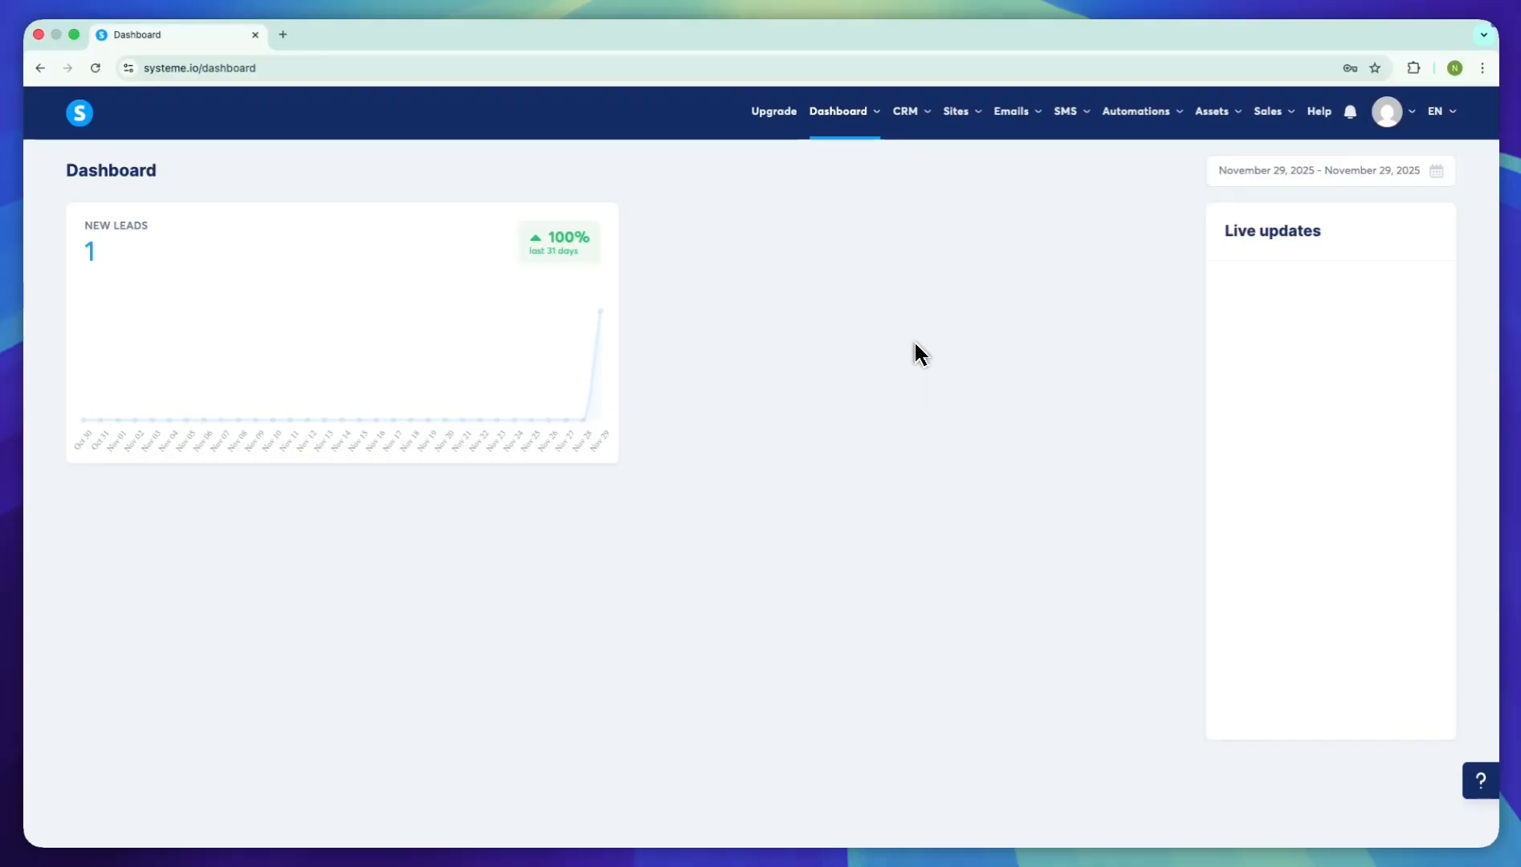
- Start a new digital store named Novexa with the URL path novexa
mouse_move(964, 120)
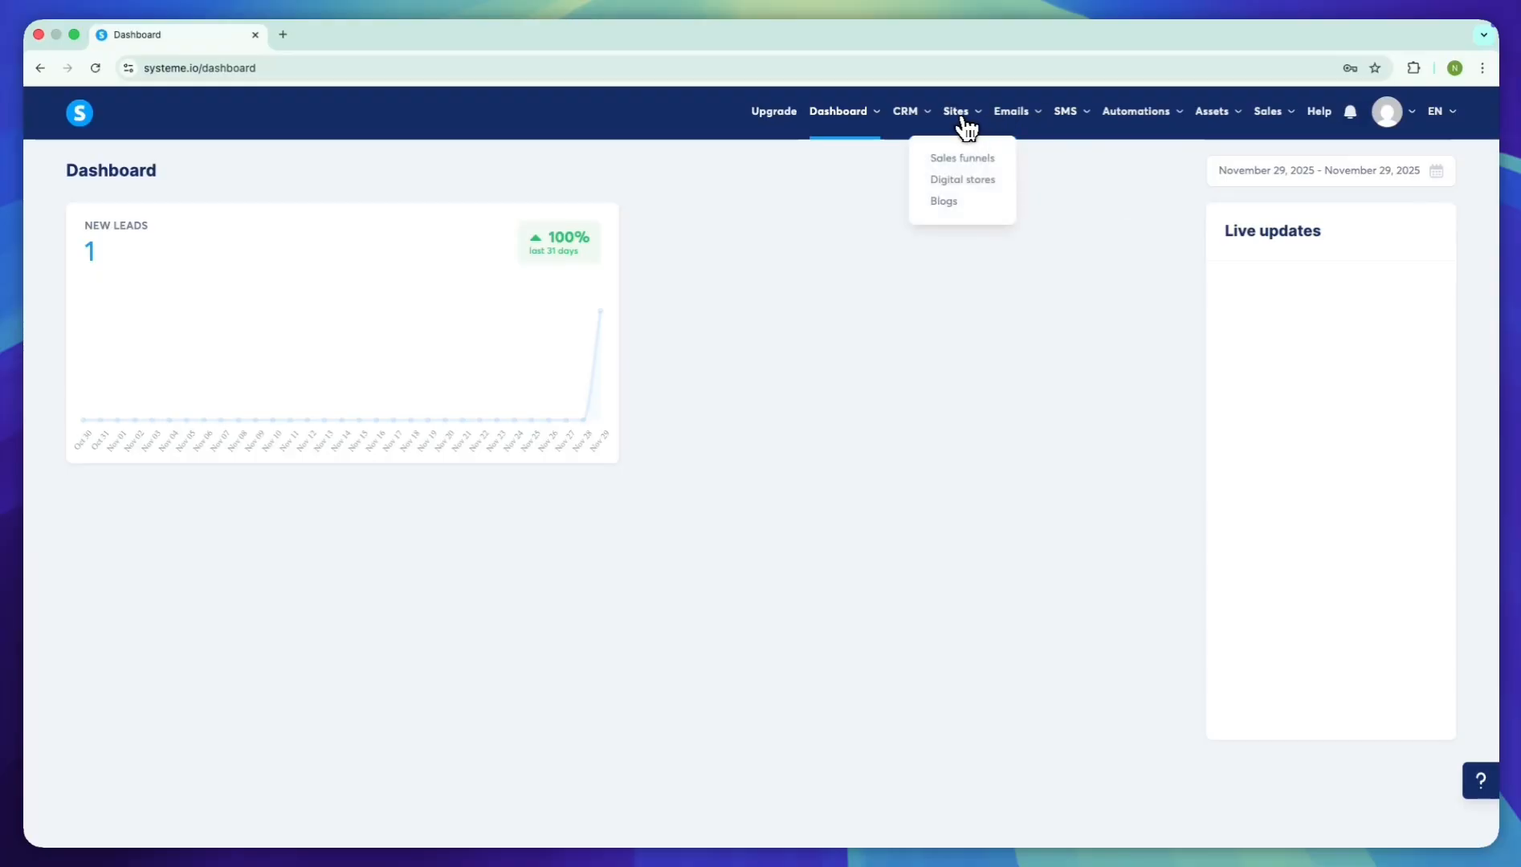
left_click(962, 181)
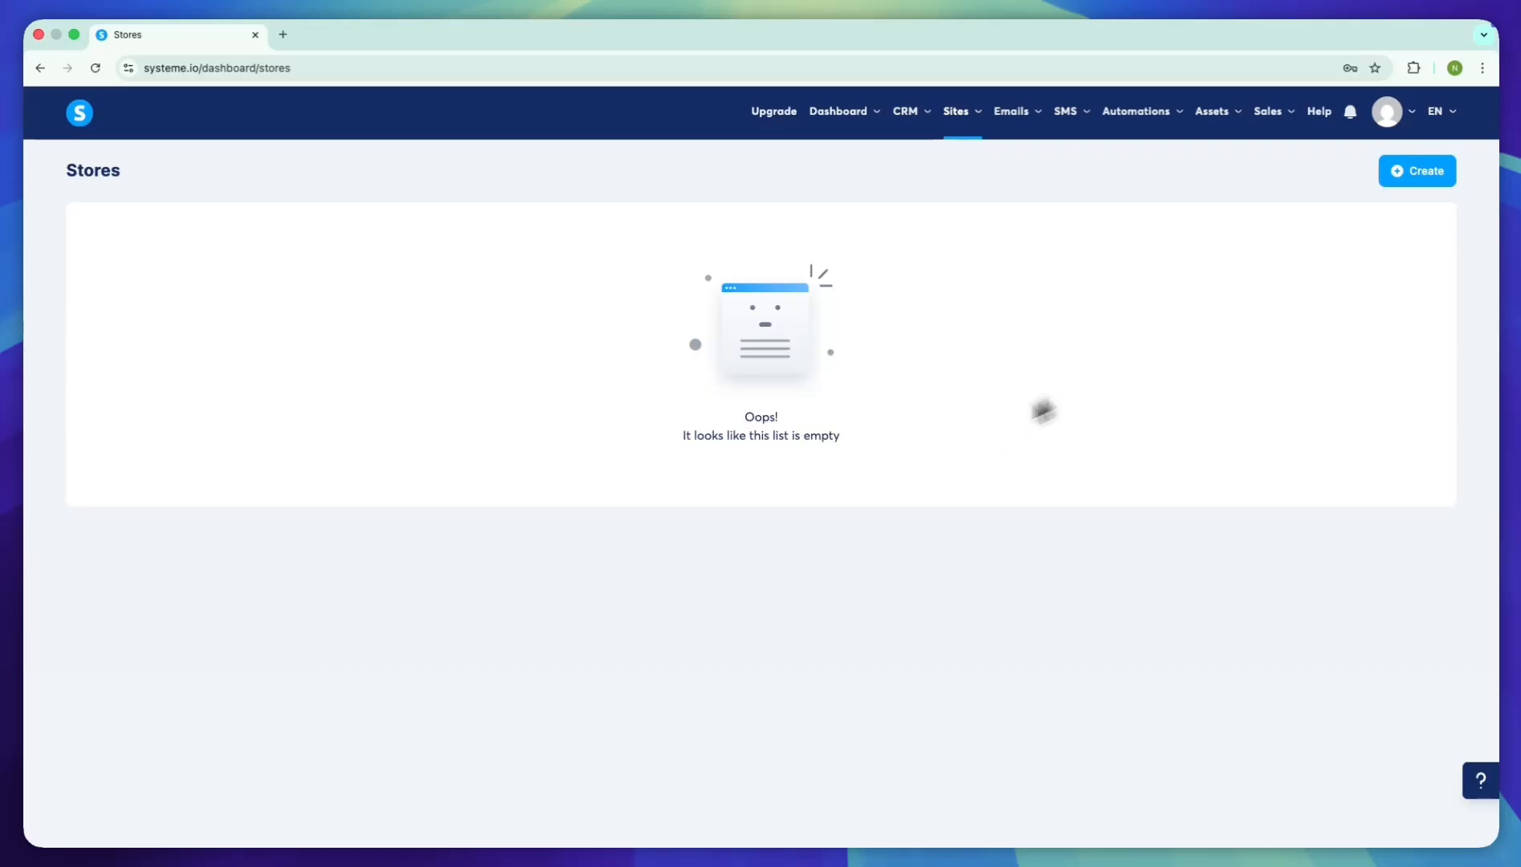
left_click(1443, 173)
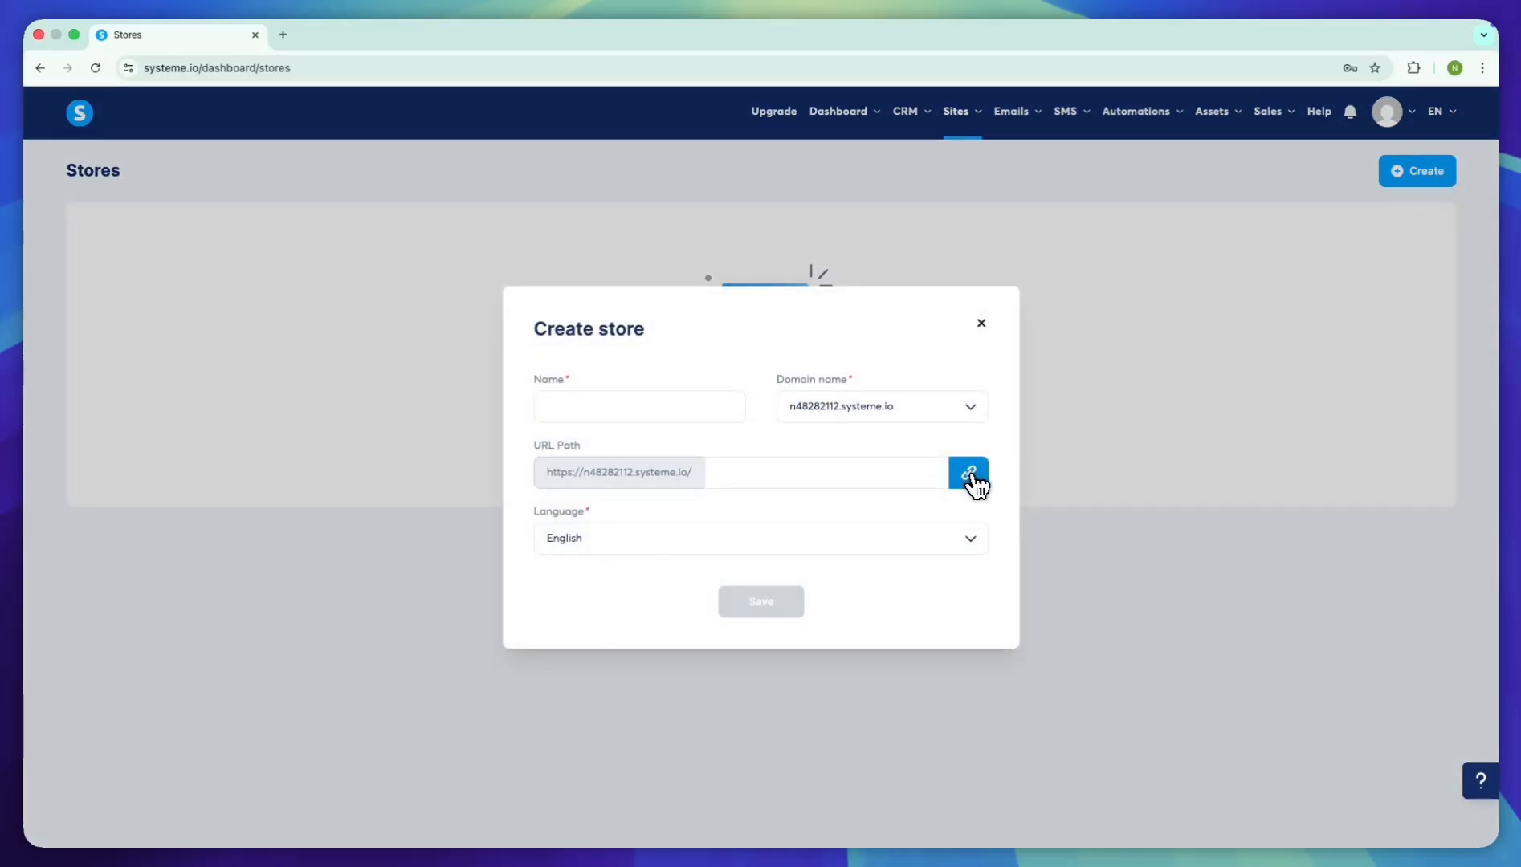
left_click(677, 401)
type("Novexa")
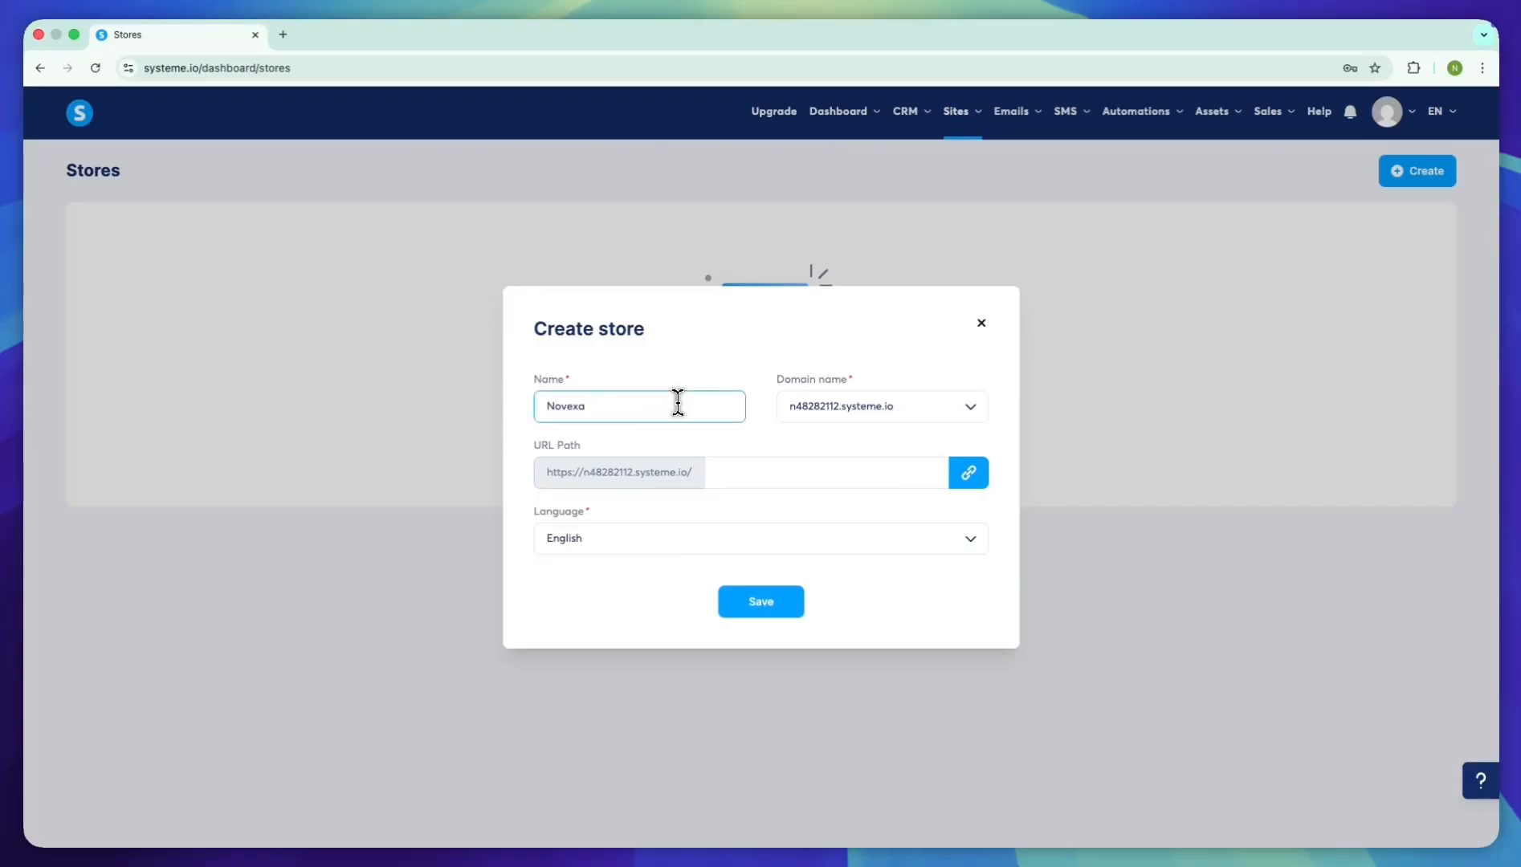
left_click(773, 439)
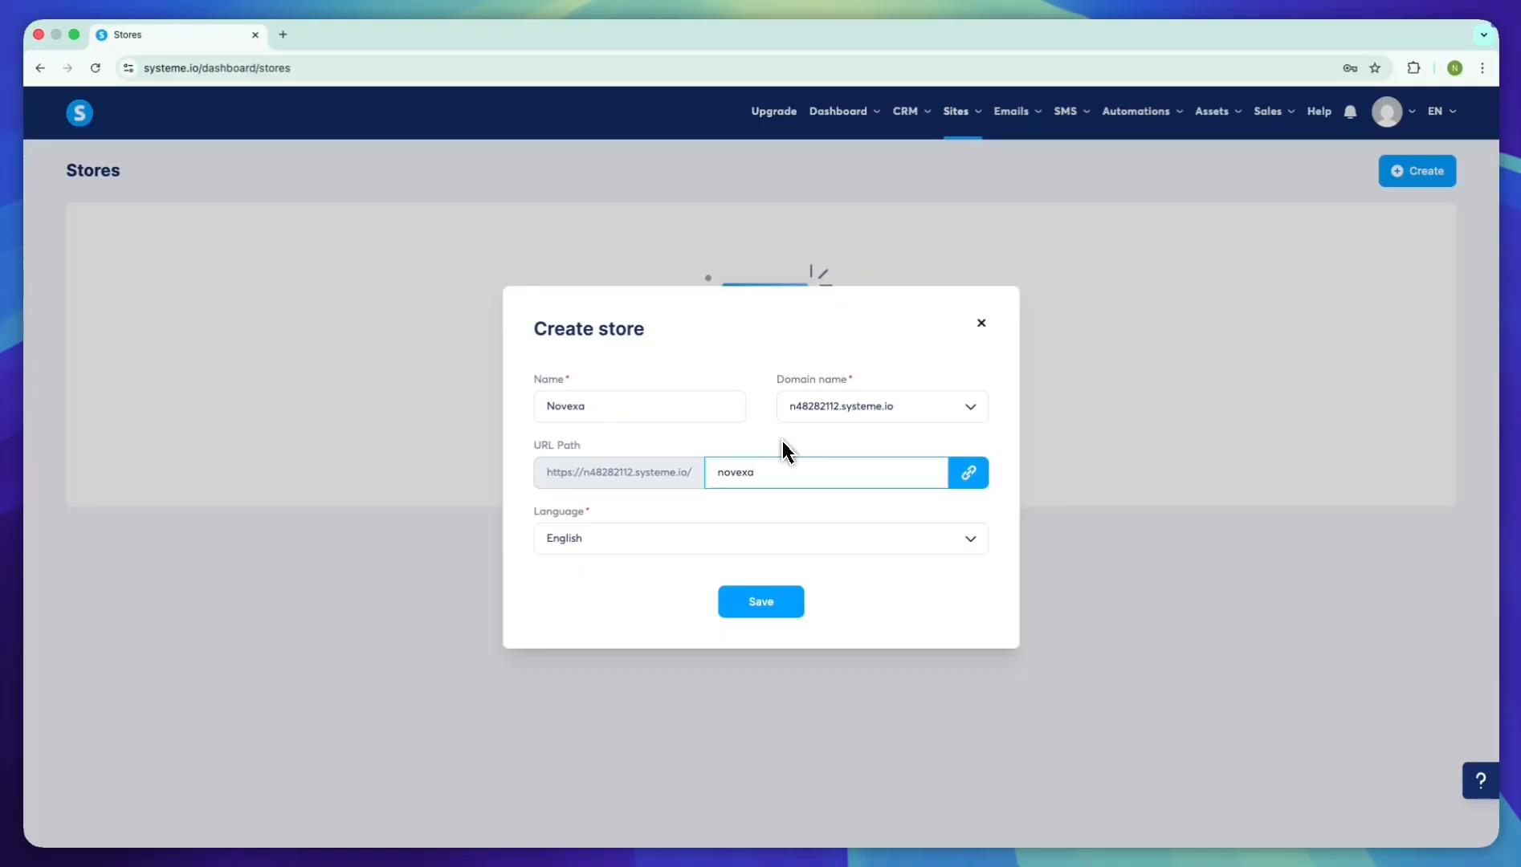
- Review the new store's domain choices and URL path, keep both, and save the store
left_click(973, 406)
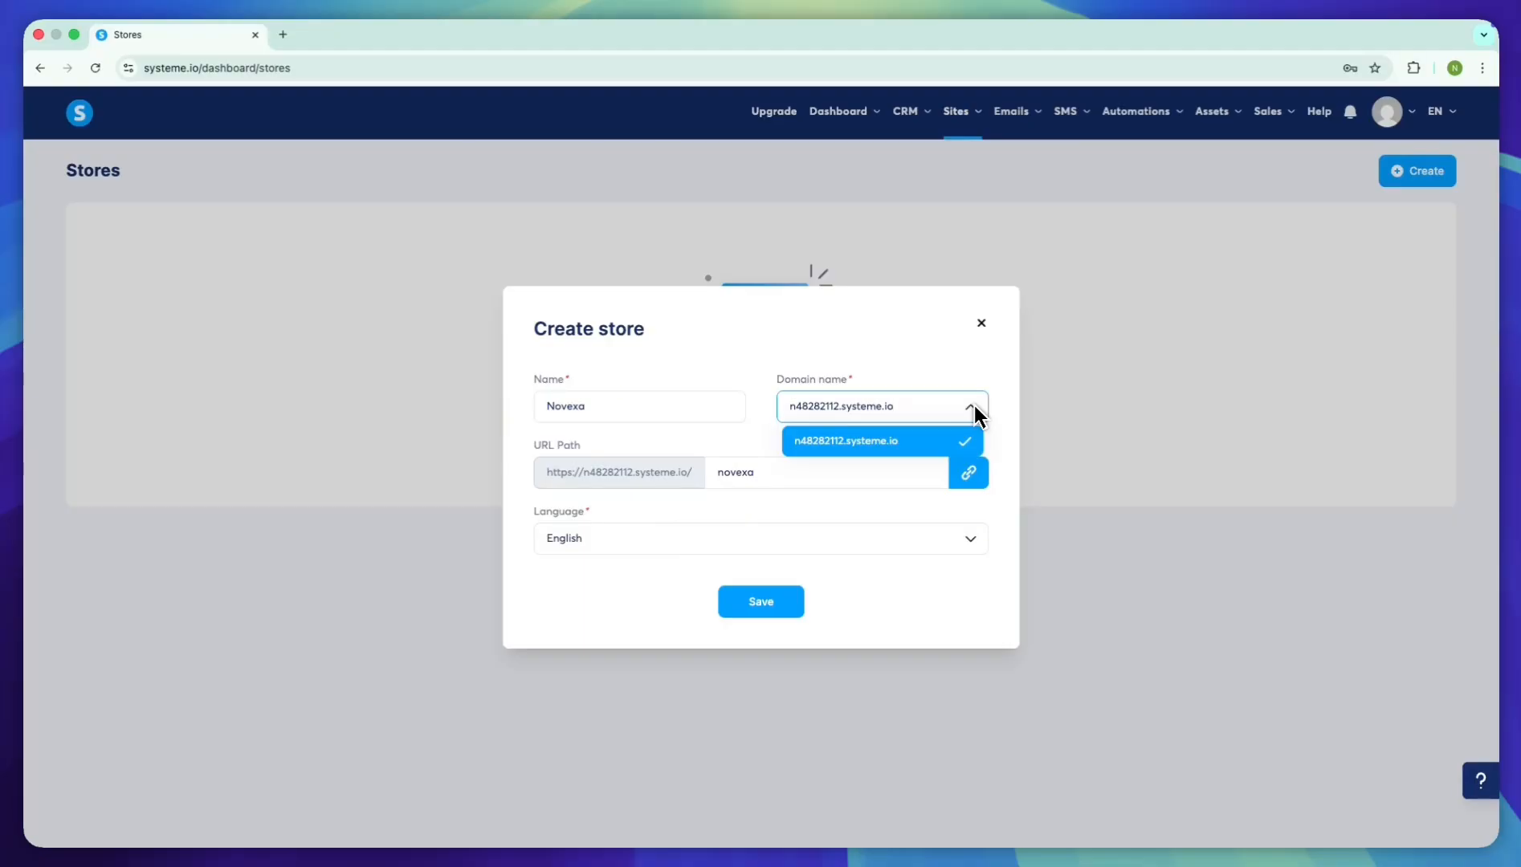
left_click(975, 410)
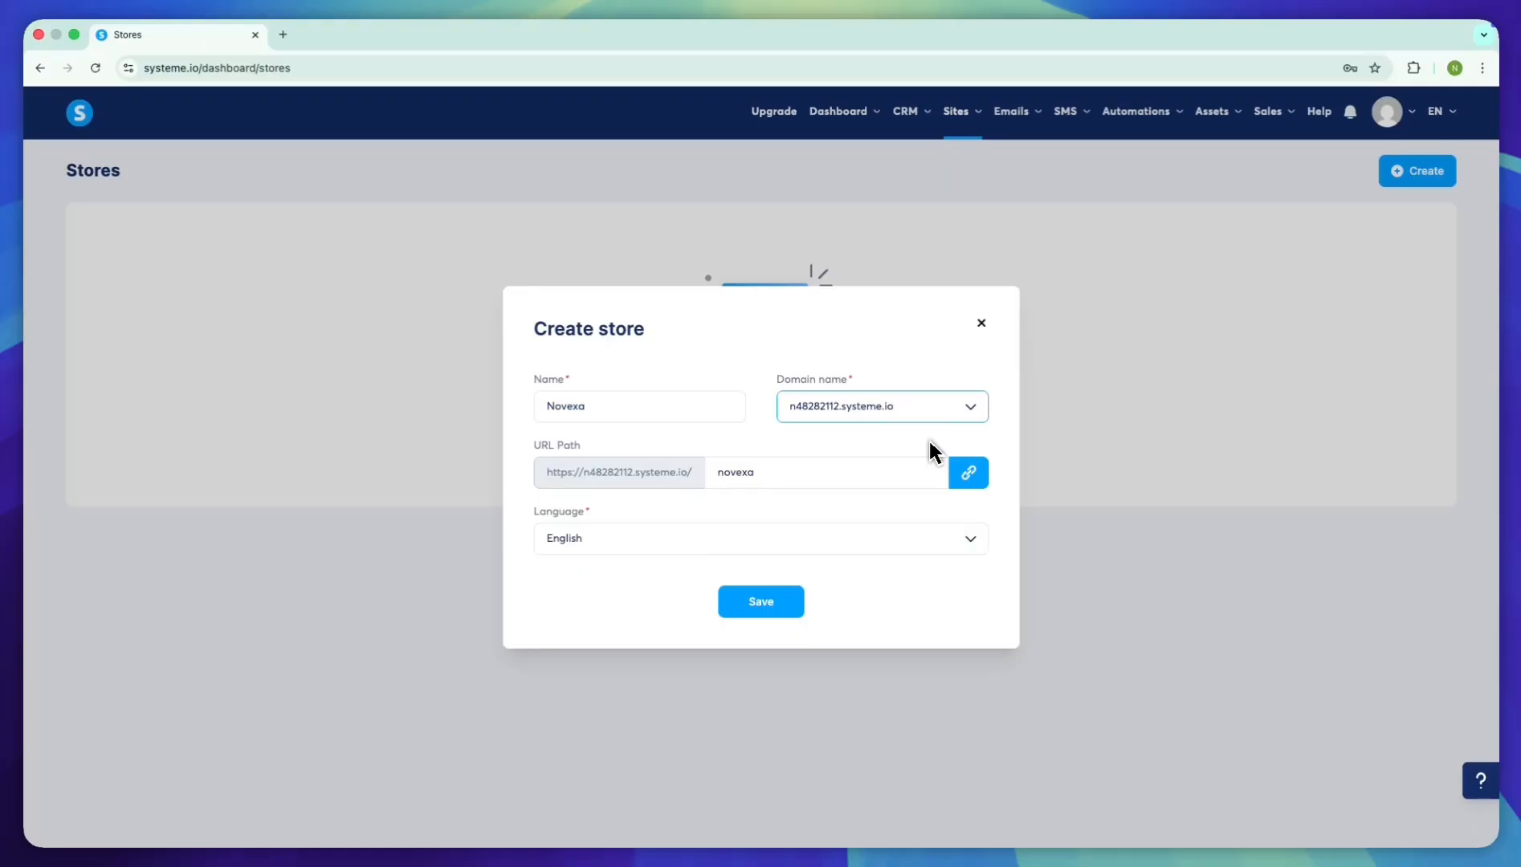
left_click(894, 474)
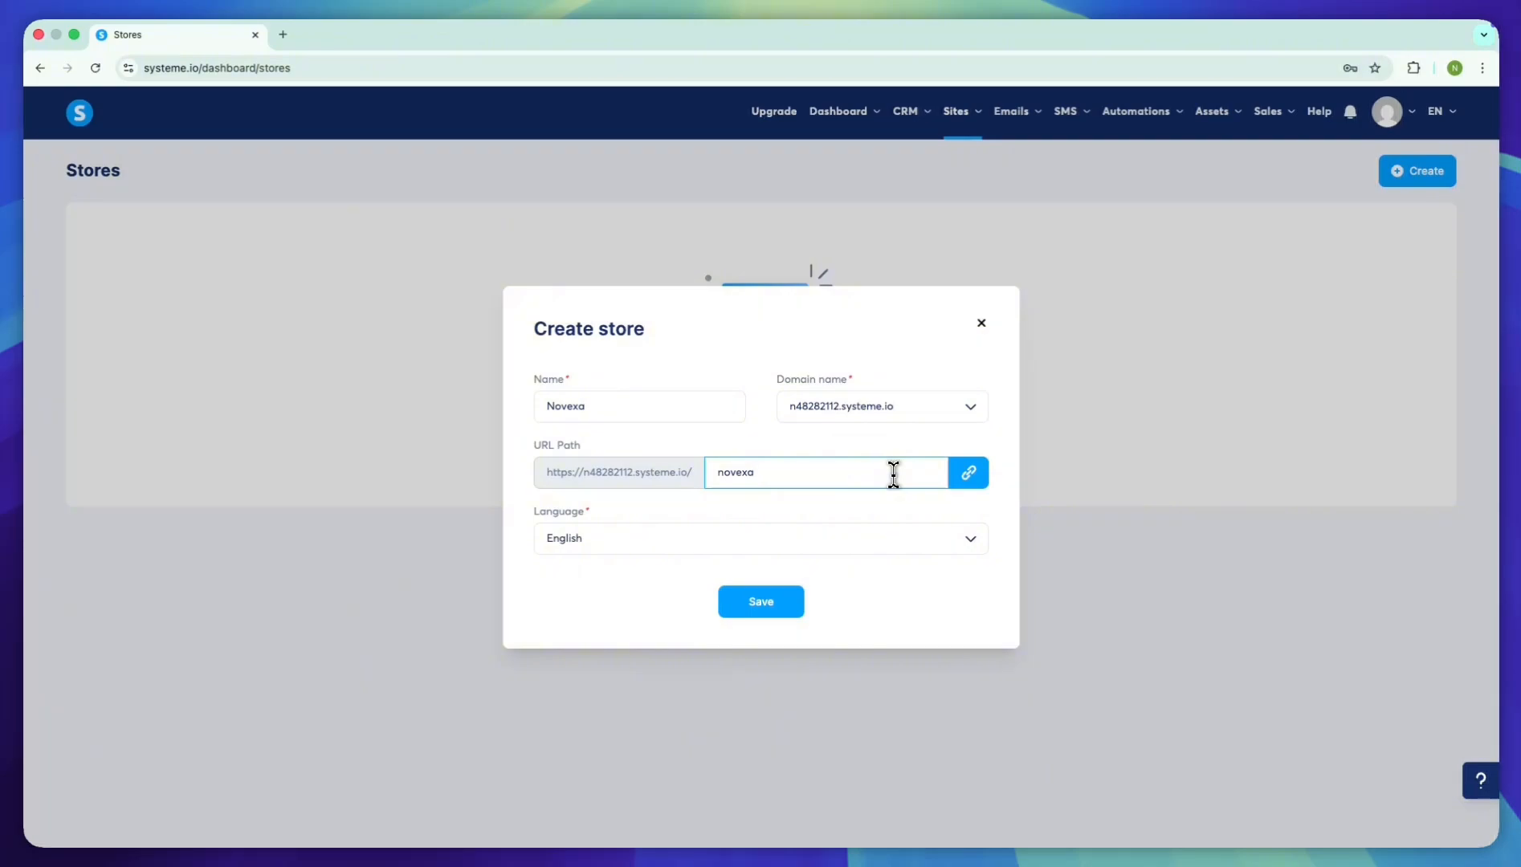
double_click(894, 474)
key("ctrl+c")
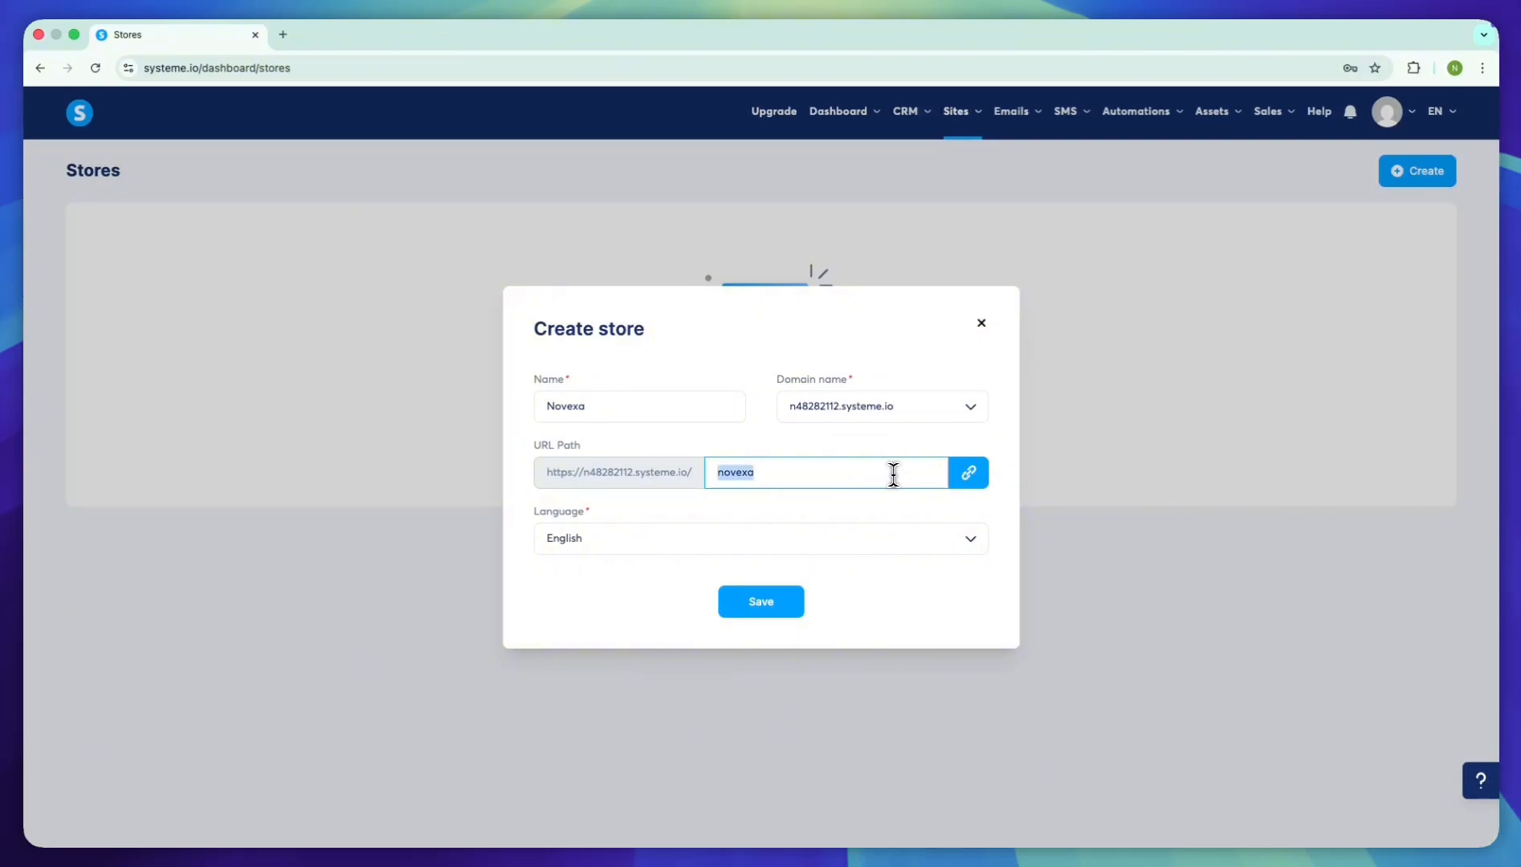
left_click(787, 474)
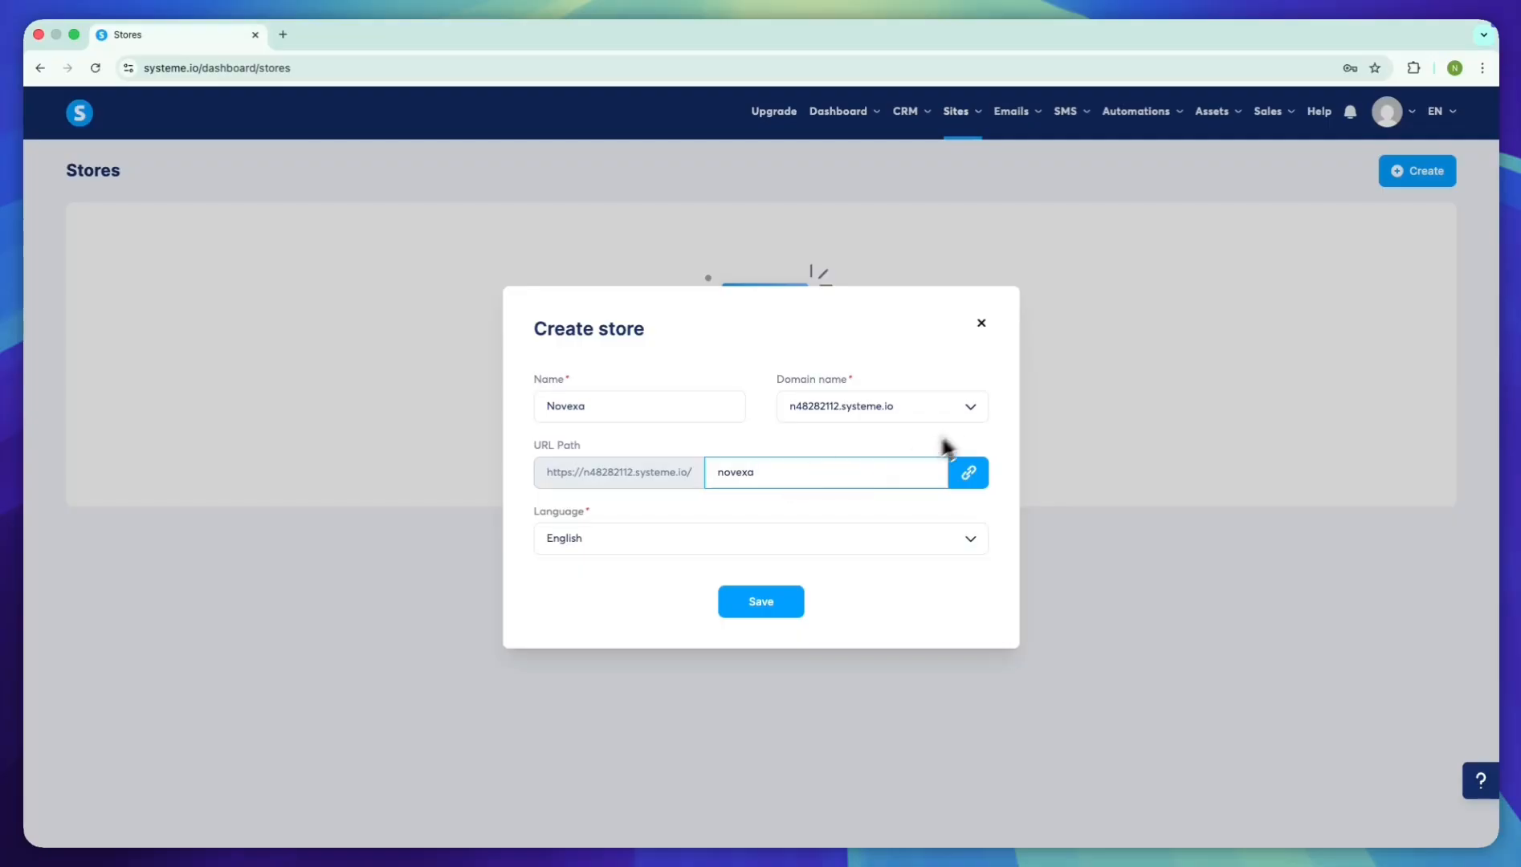
left_click(970, 415)
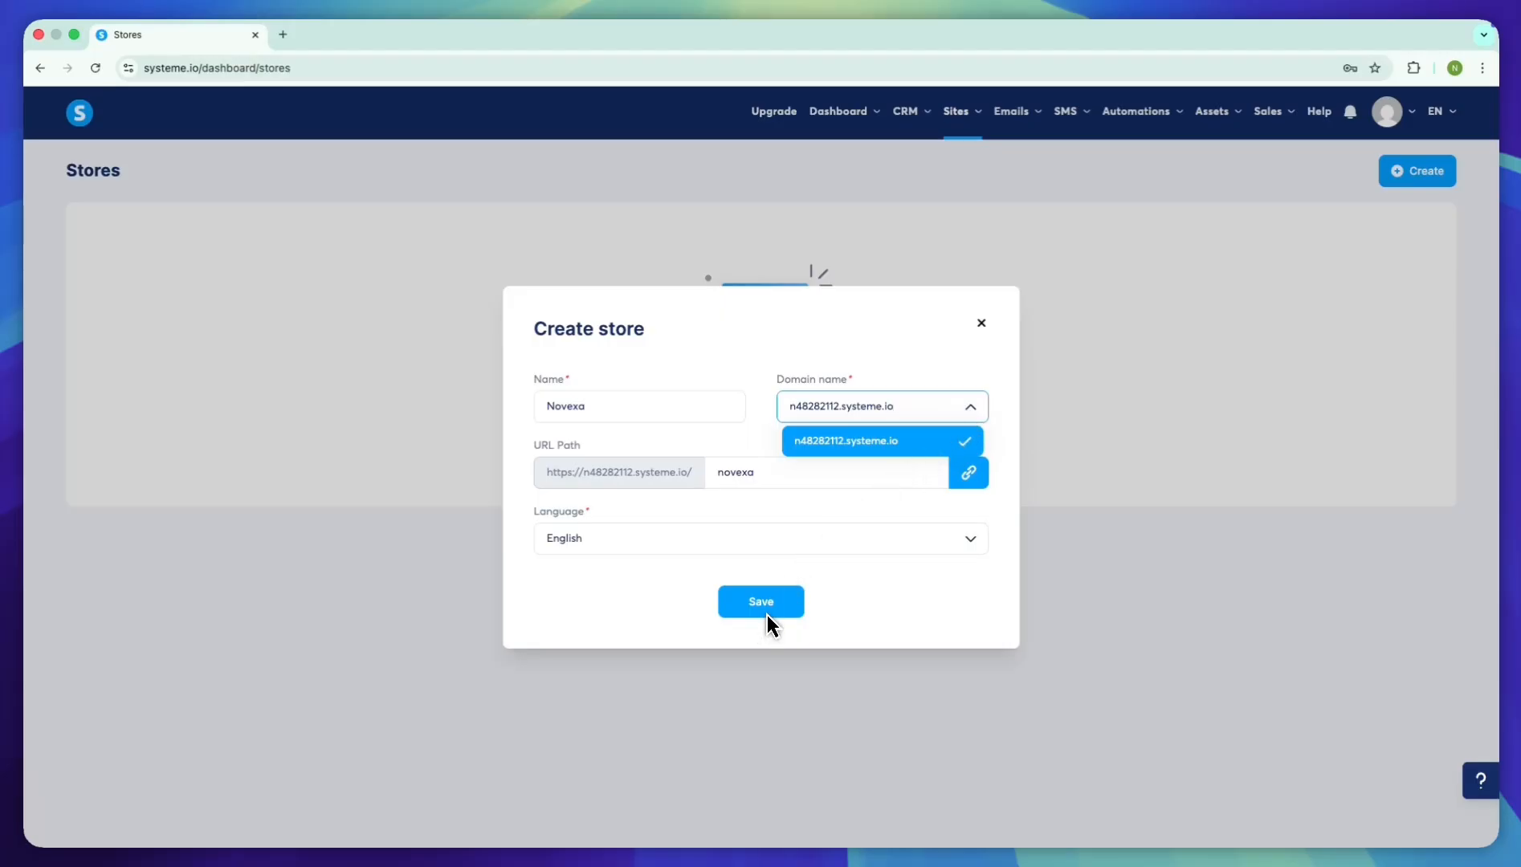
left_click(920, 595)
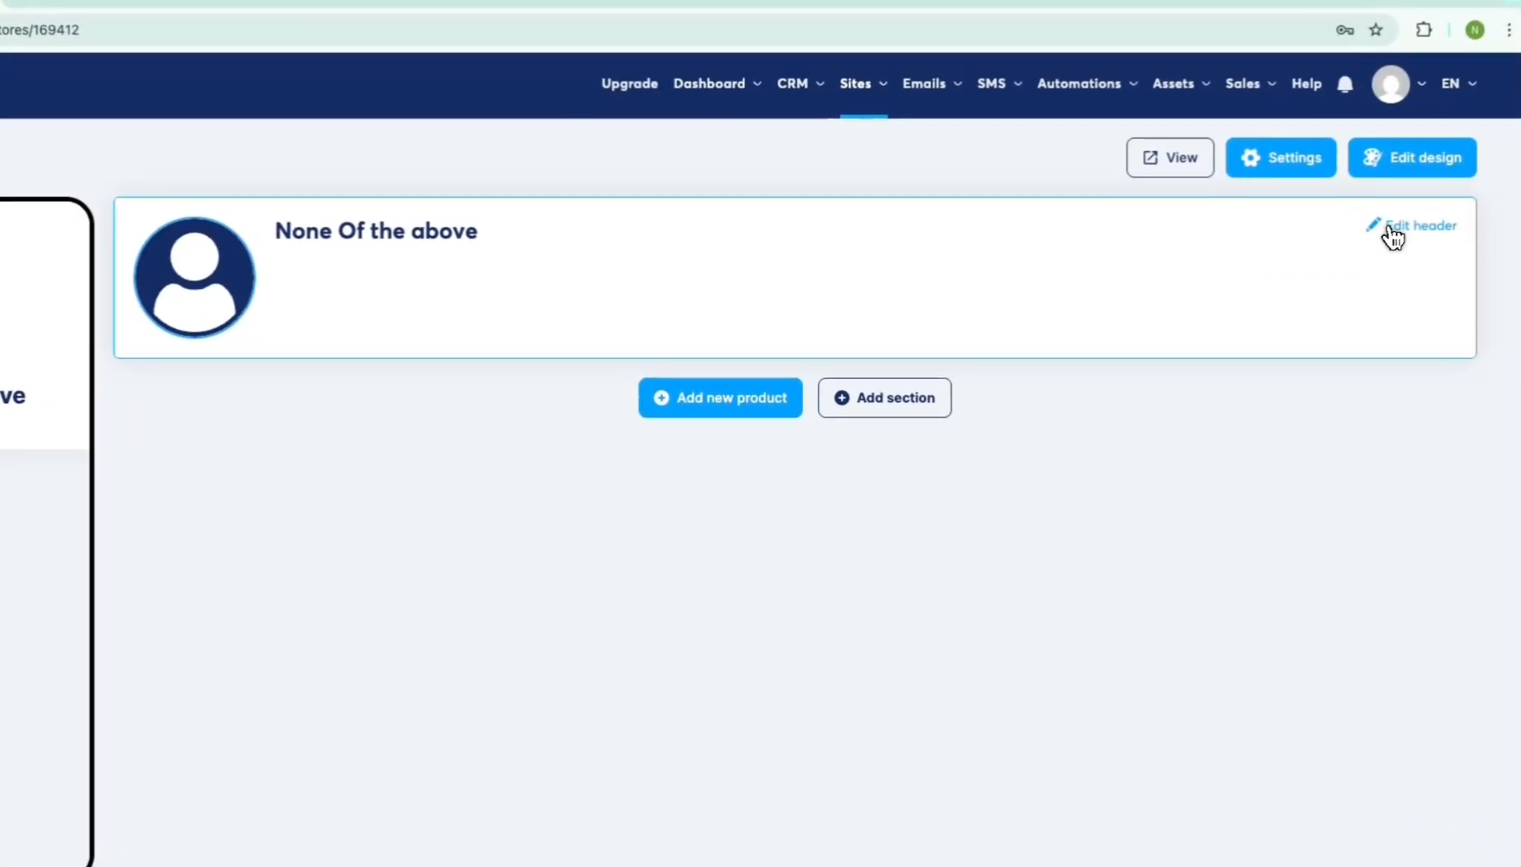
- Open the store header for editing and set the store display name to "Novexa Home Secure"
left_click(1390, 229)
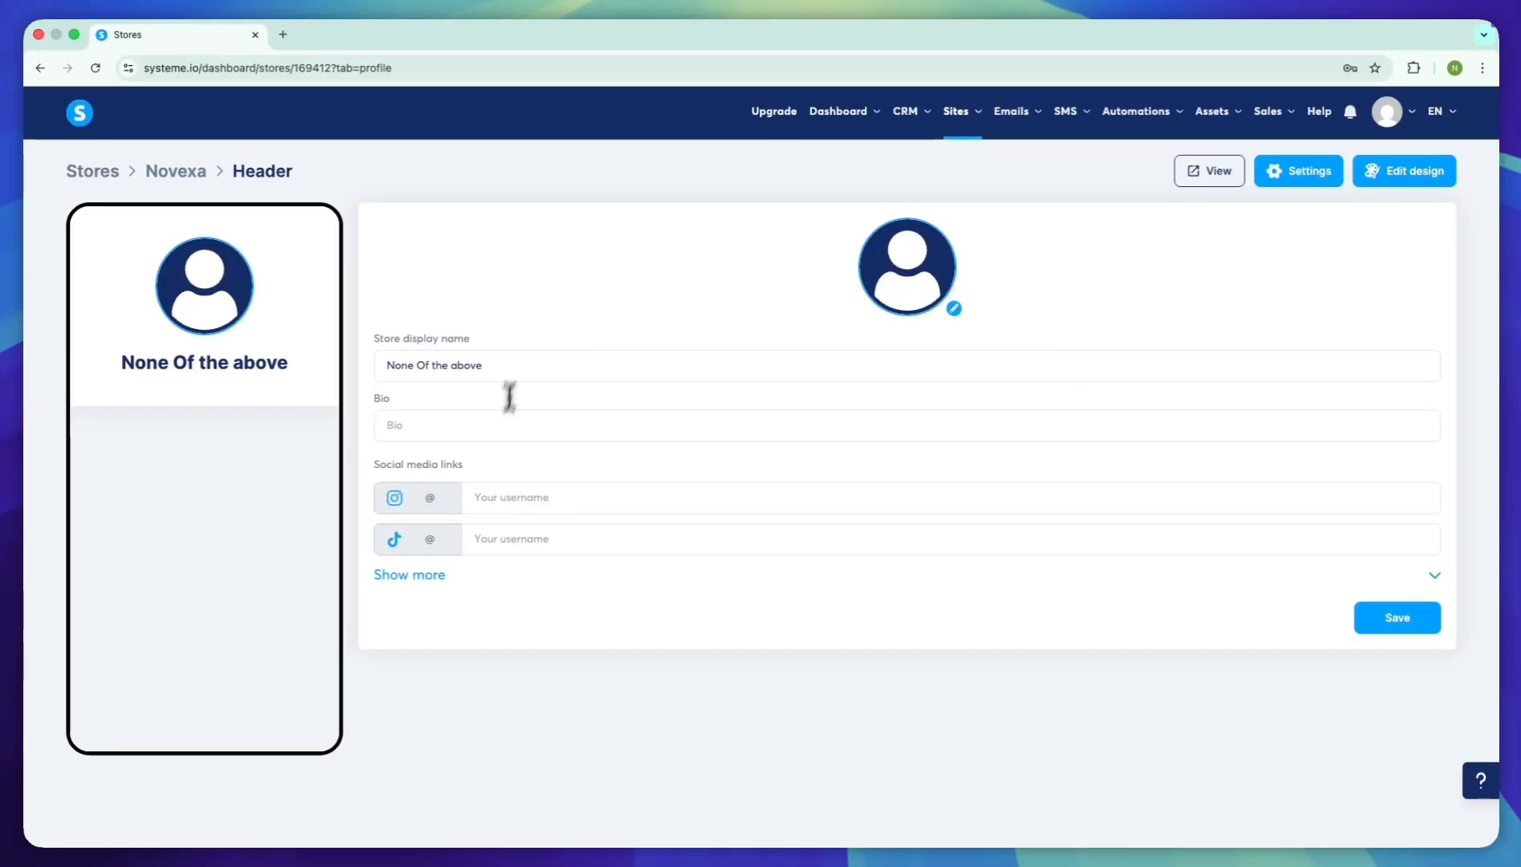
left_click(528, 366)
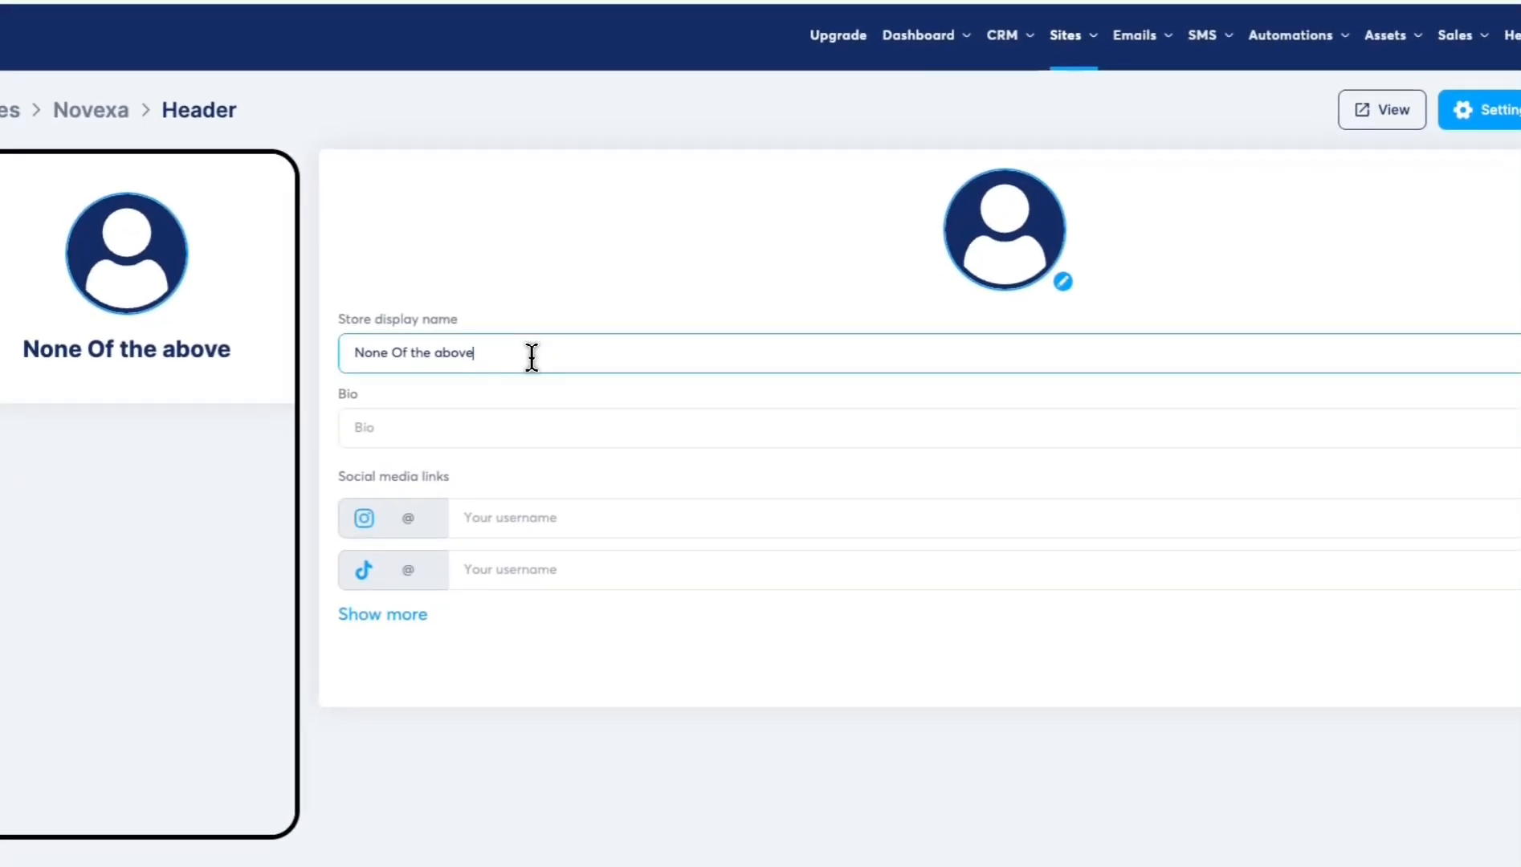
key("super+a")
key("BackSpace")
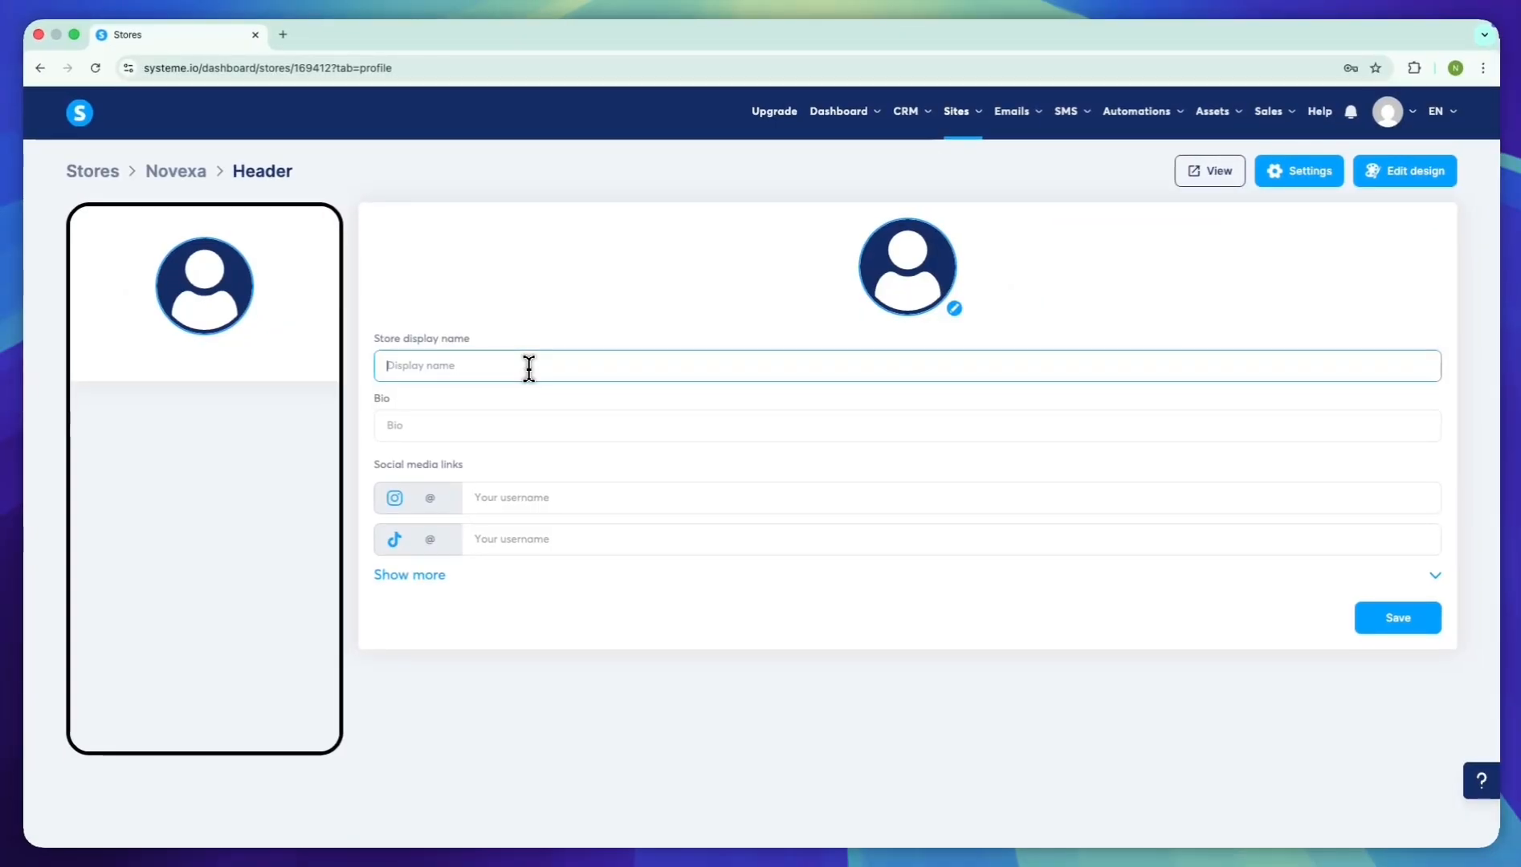
type("Novexa")
key("BackSpace")
key("BackSpace")
key("BackSpace")
key("BackSpace")
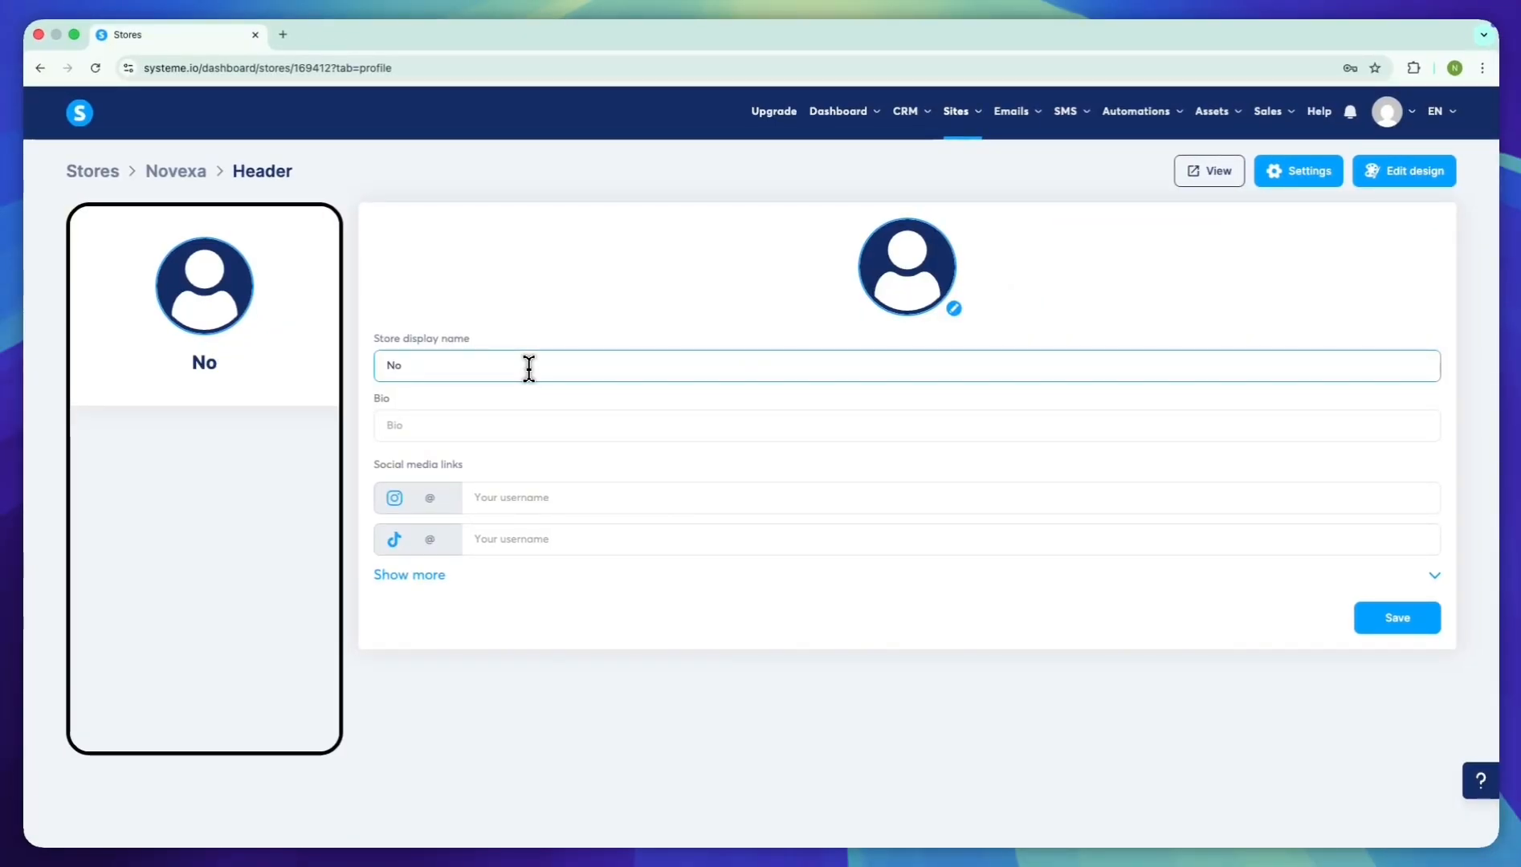
type("vexa Home Secure")
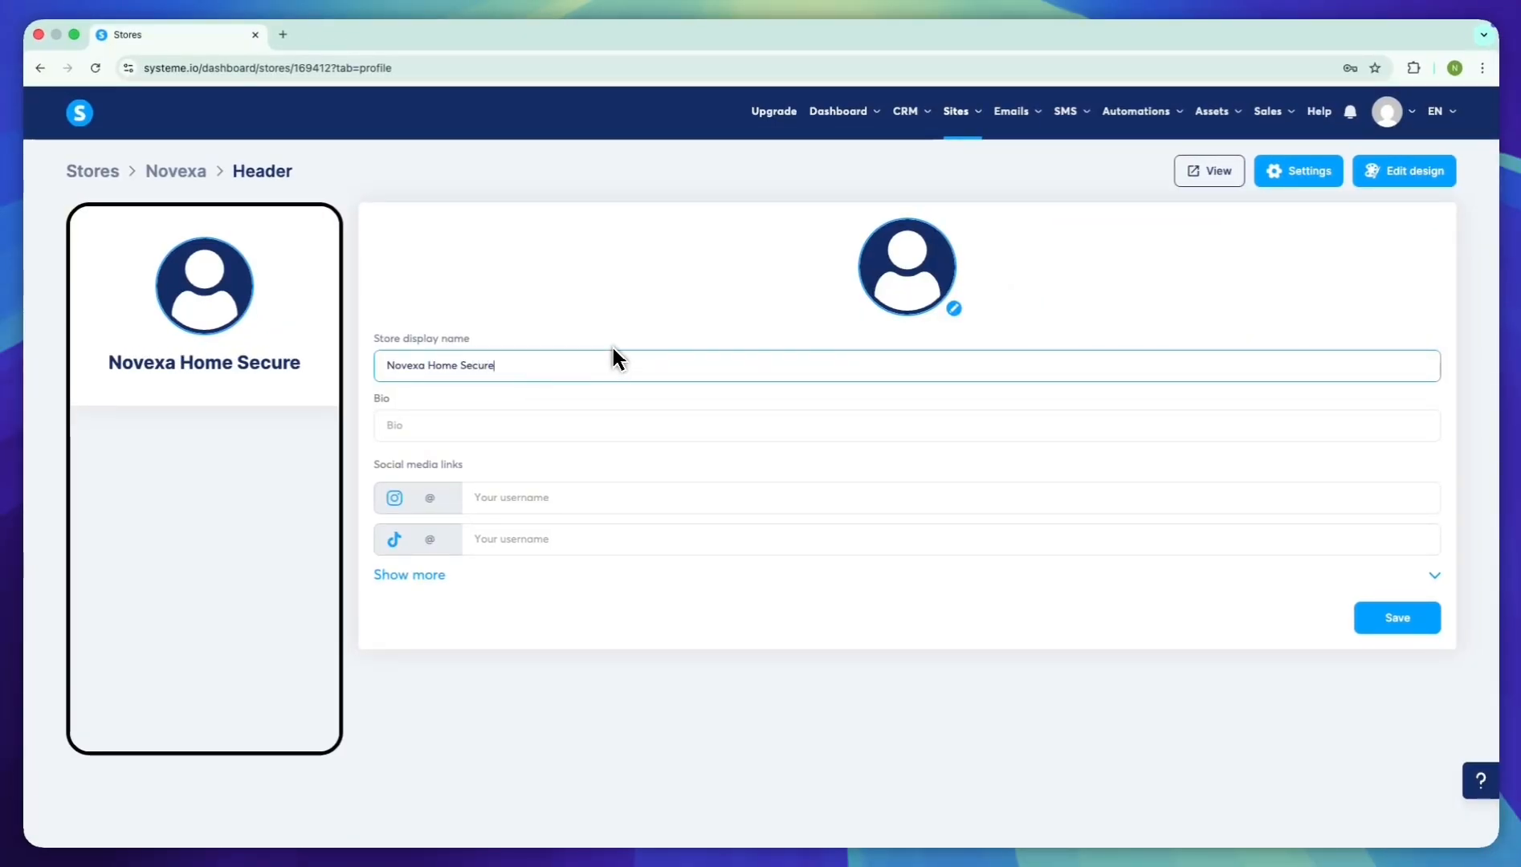
- Set the store bio to "I teach people how to secure their homes and protect what matters most."
key("Tab")
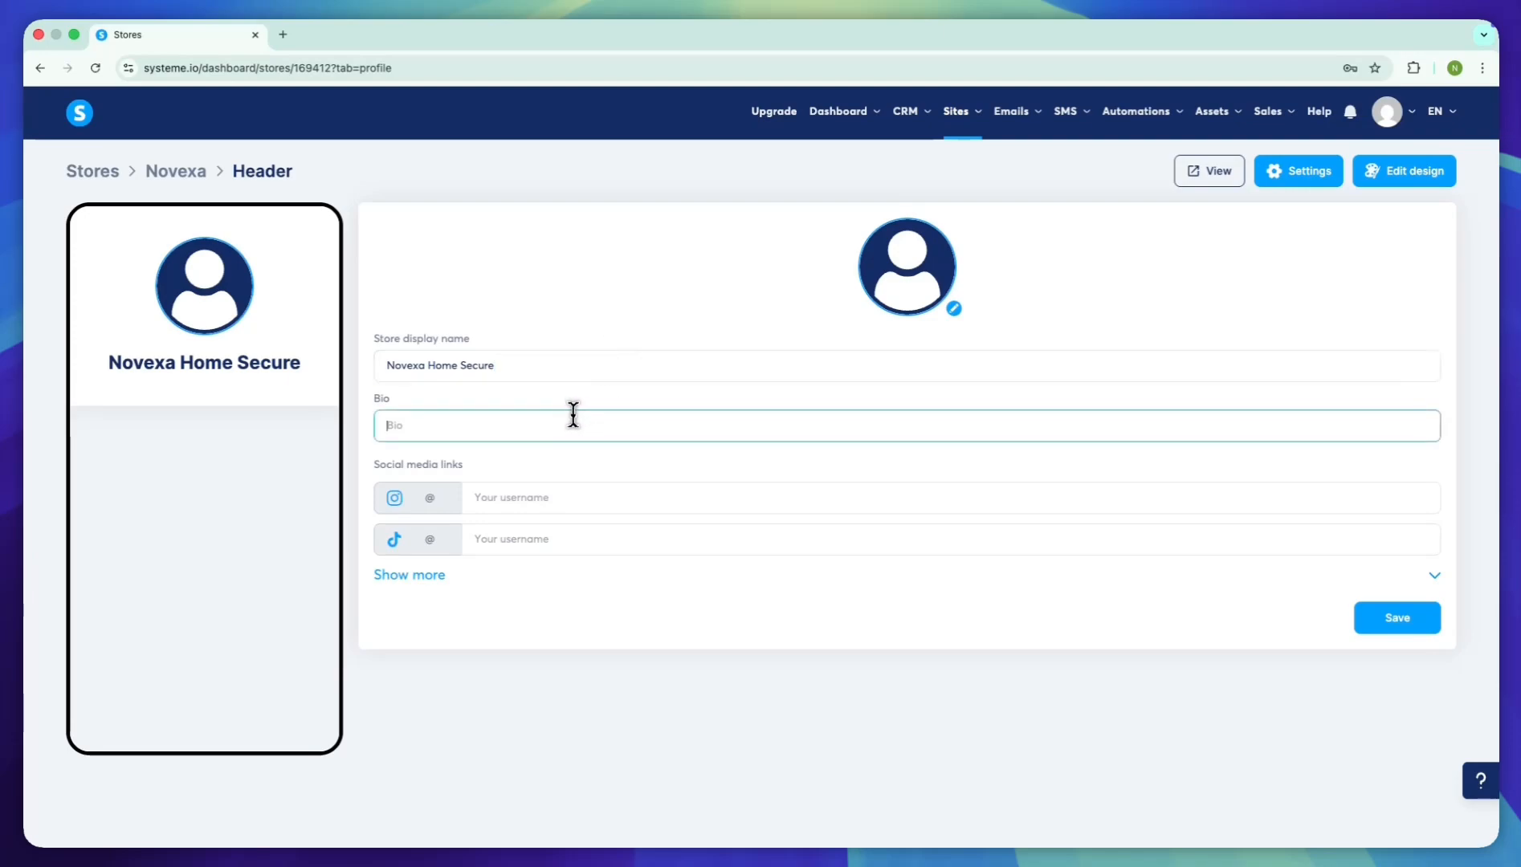
type("I teach people how to secure their homes and protect what matters most.")
left_click(671, 473)
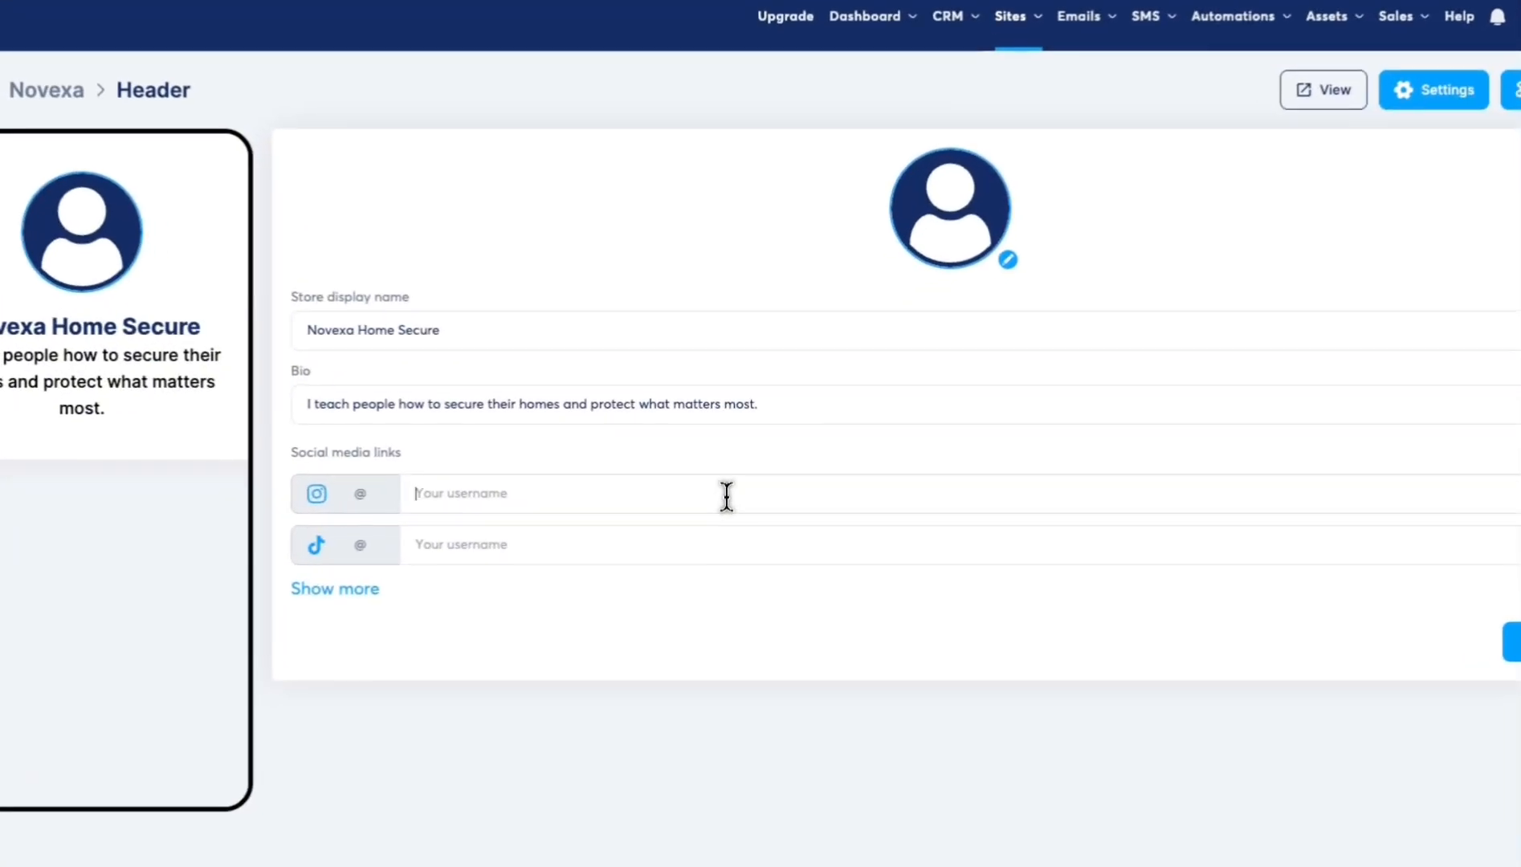
- Set the store's Instagram and TikTok usernames to novexa and expand the list of additional social media links
left_click(728, 496)
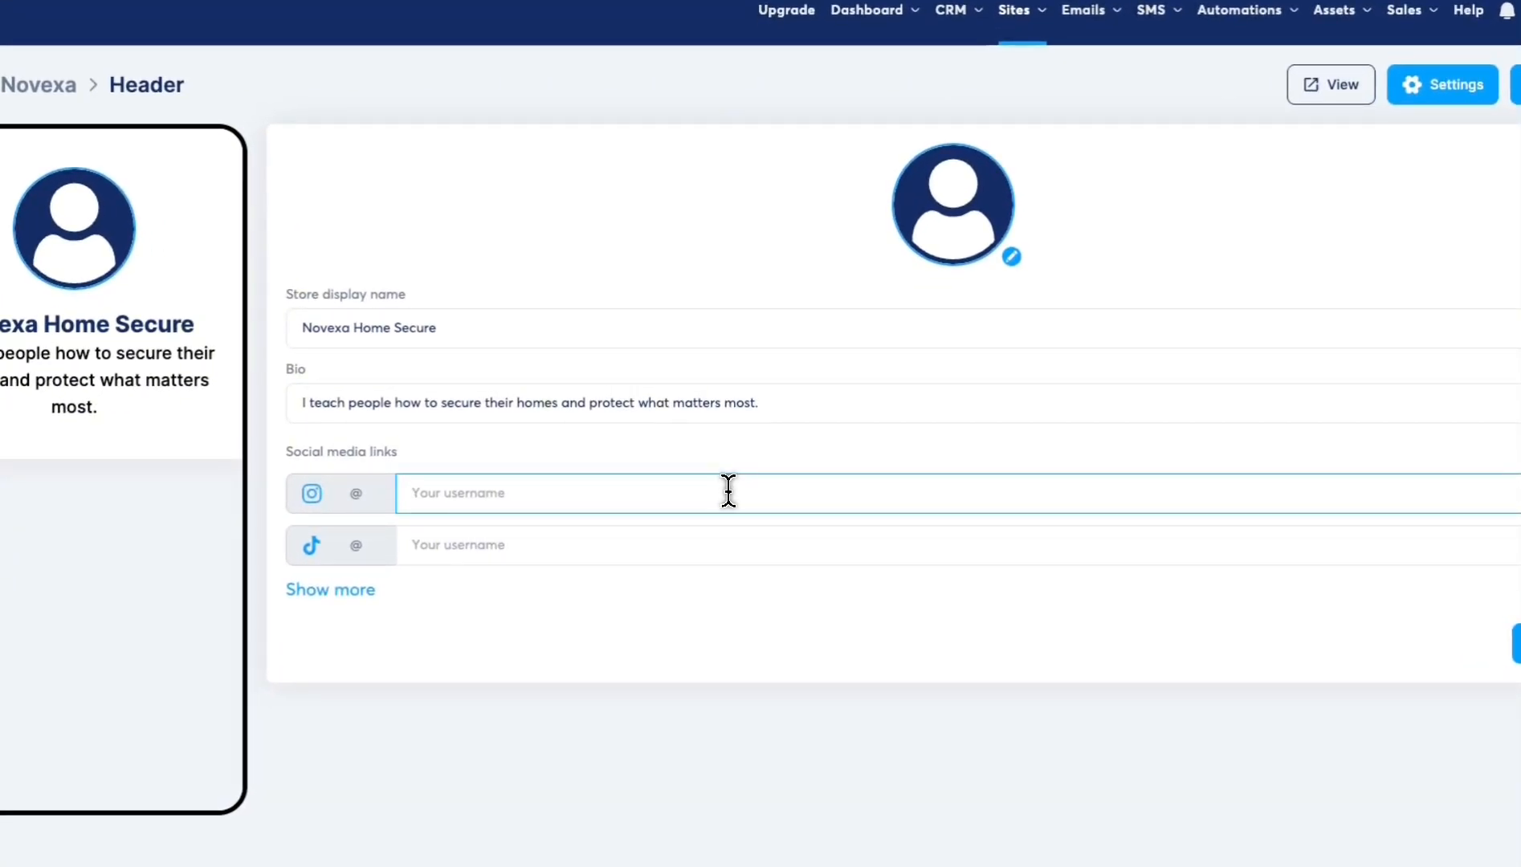
type("novexa")
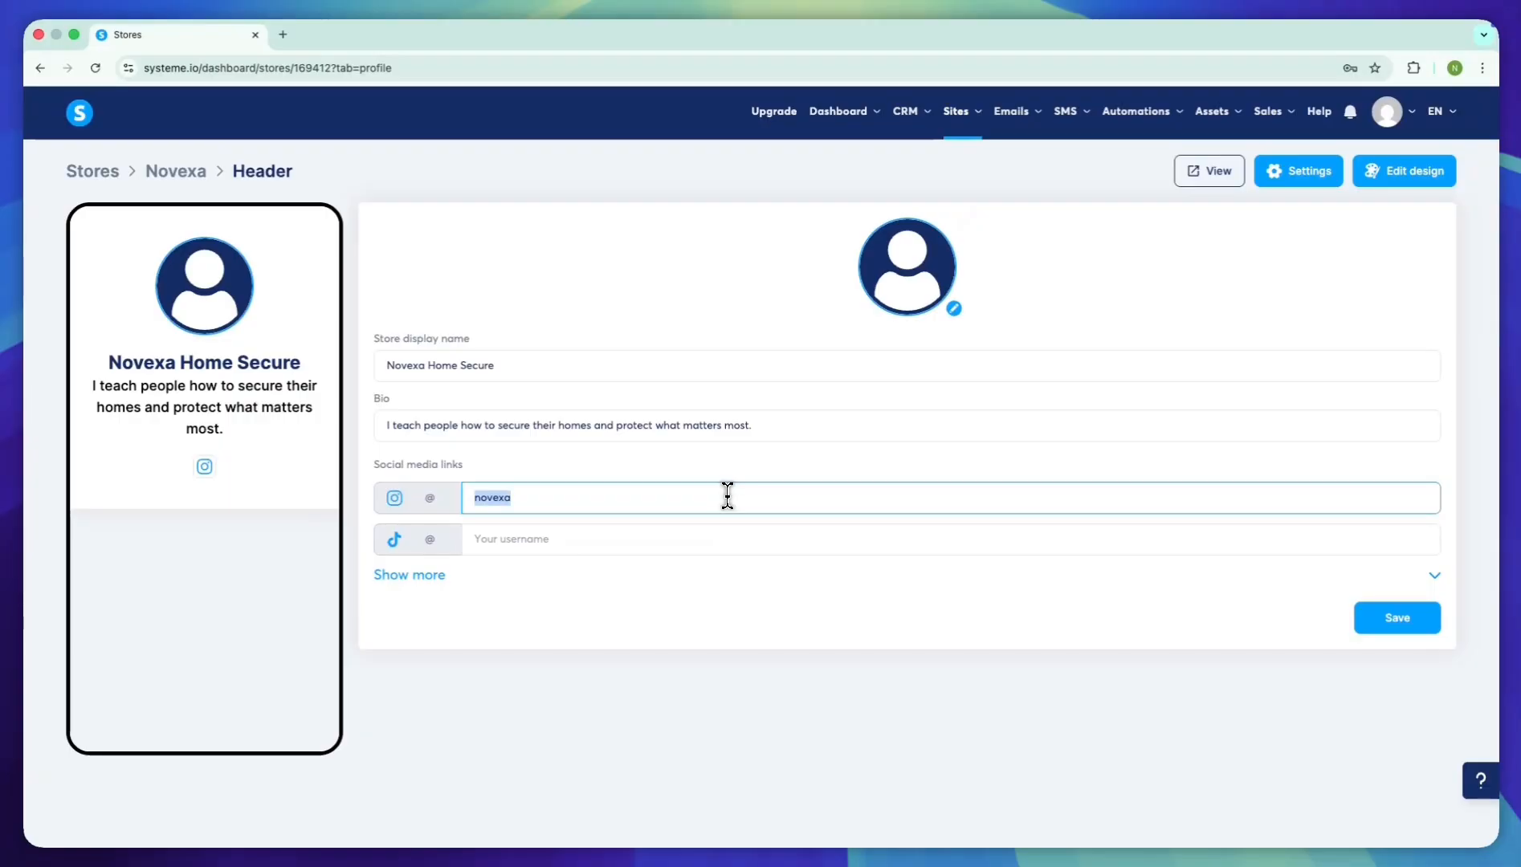
key("Tab")
key("ctrl+v")
left_click(719, 576)
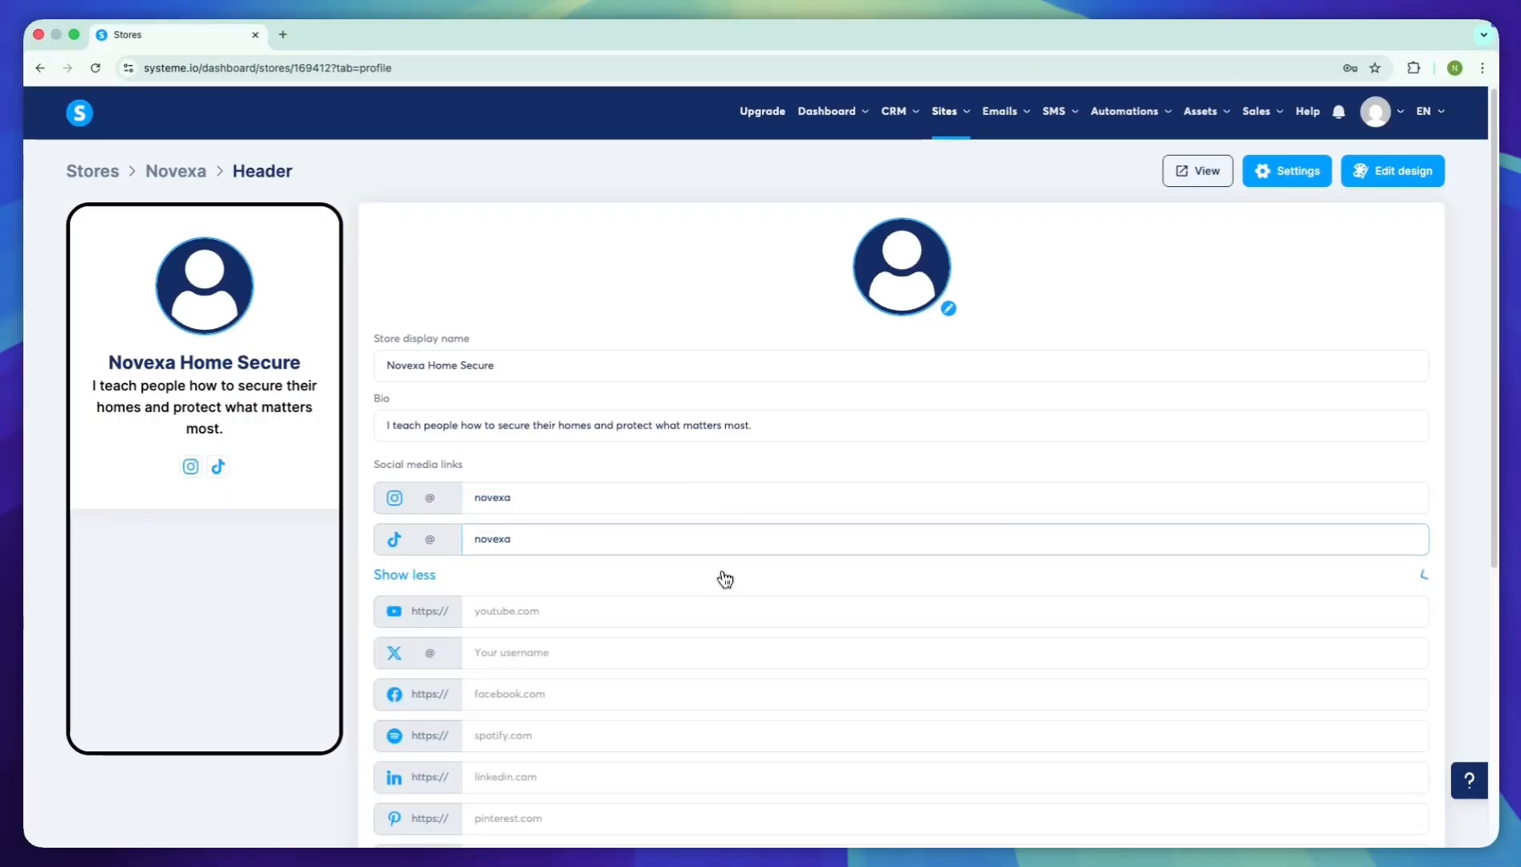
- Set the store's YouTube and Facebook links to novexa in the additional social media links
scroll(570, 604, "down", 2)
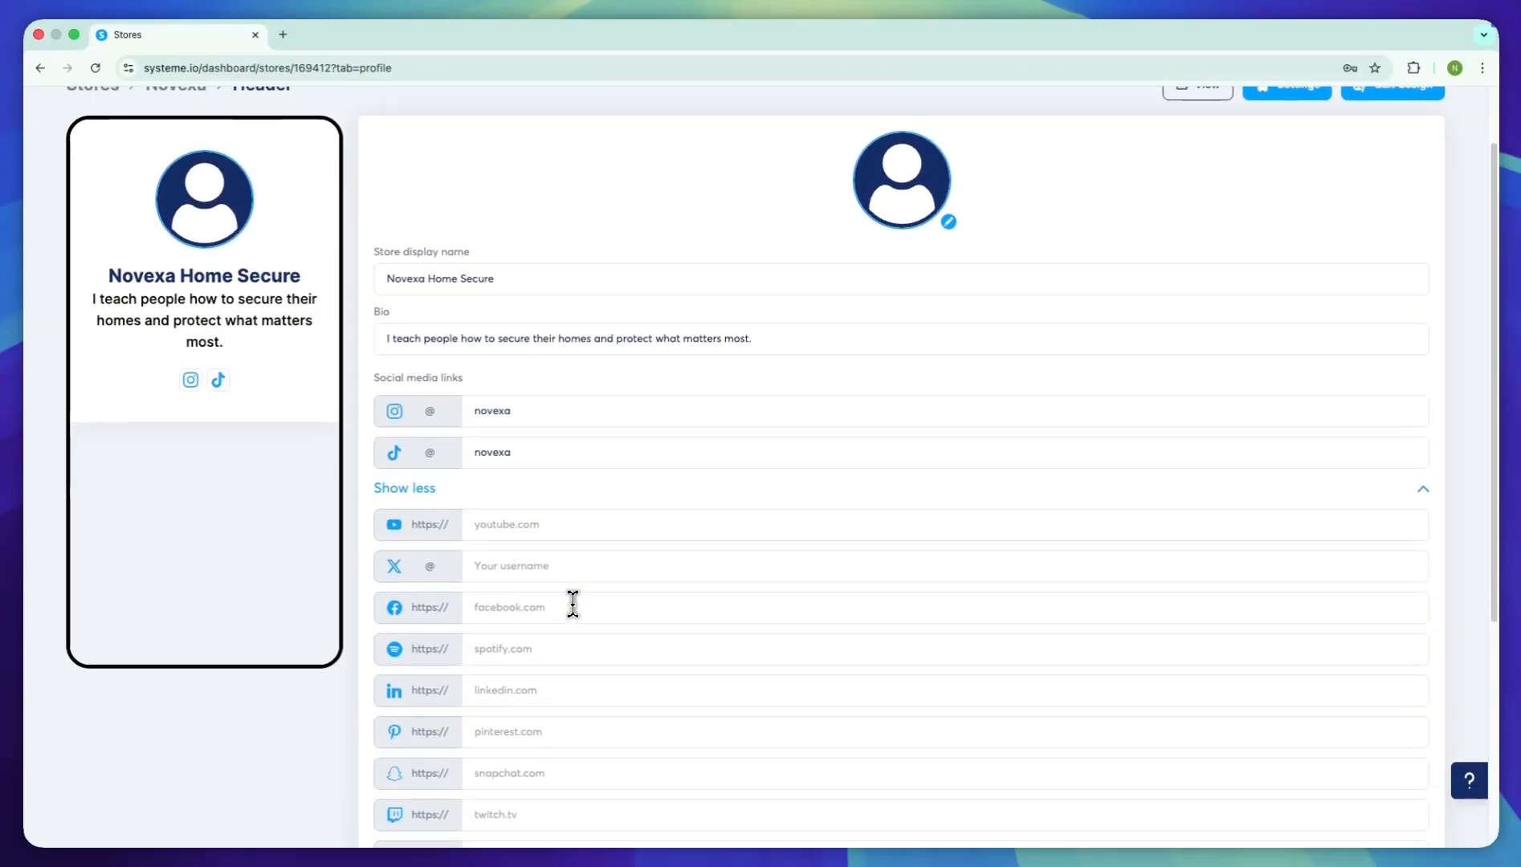
scroll(572, 604, "down", 1)
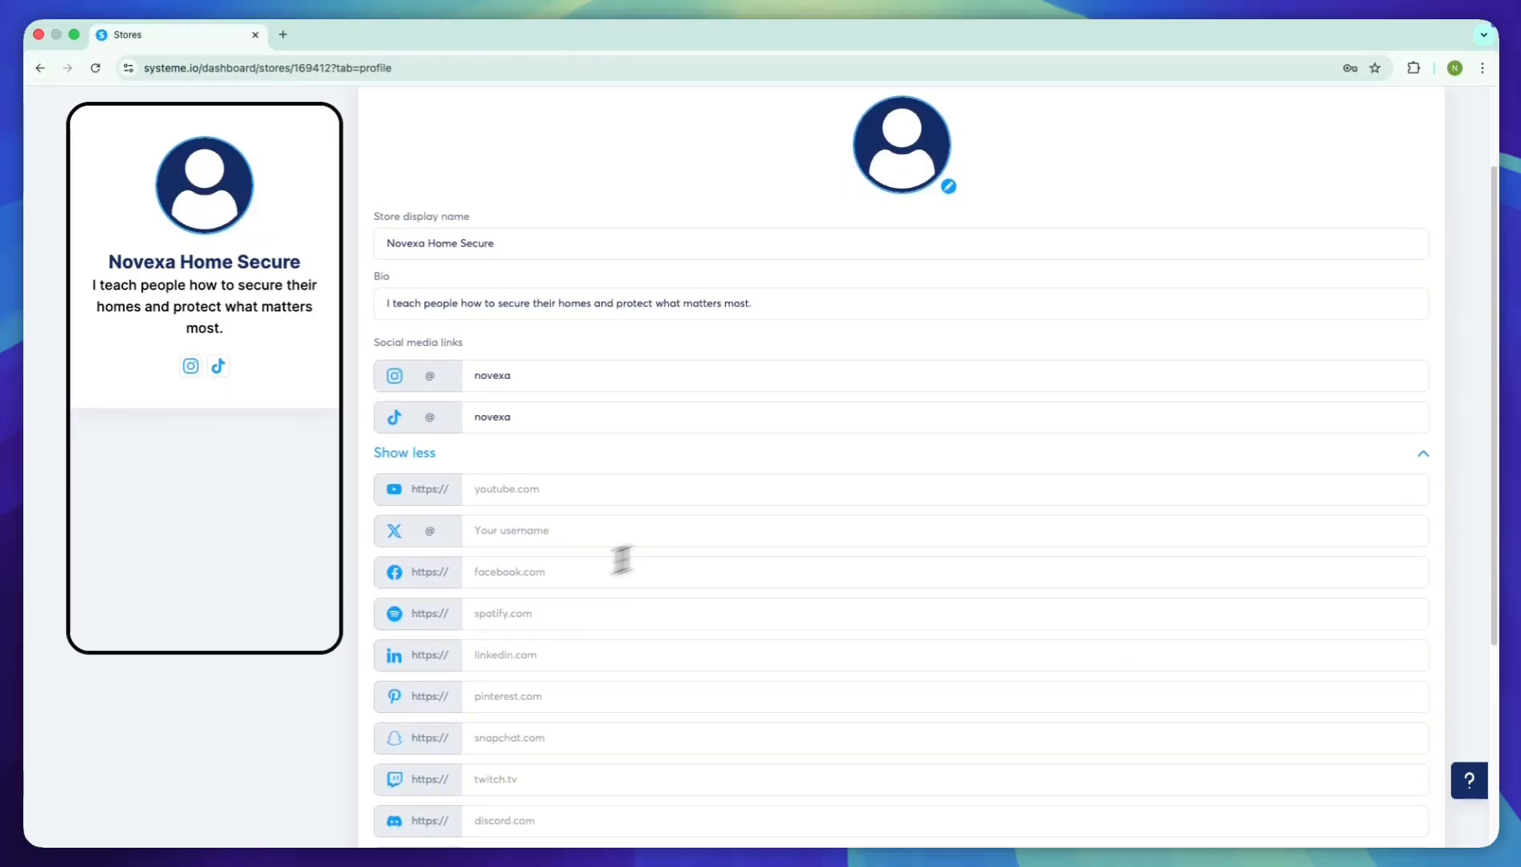
scroll(622, 602, "down", 3)
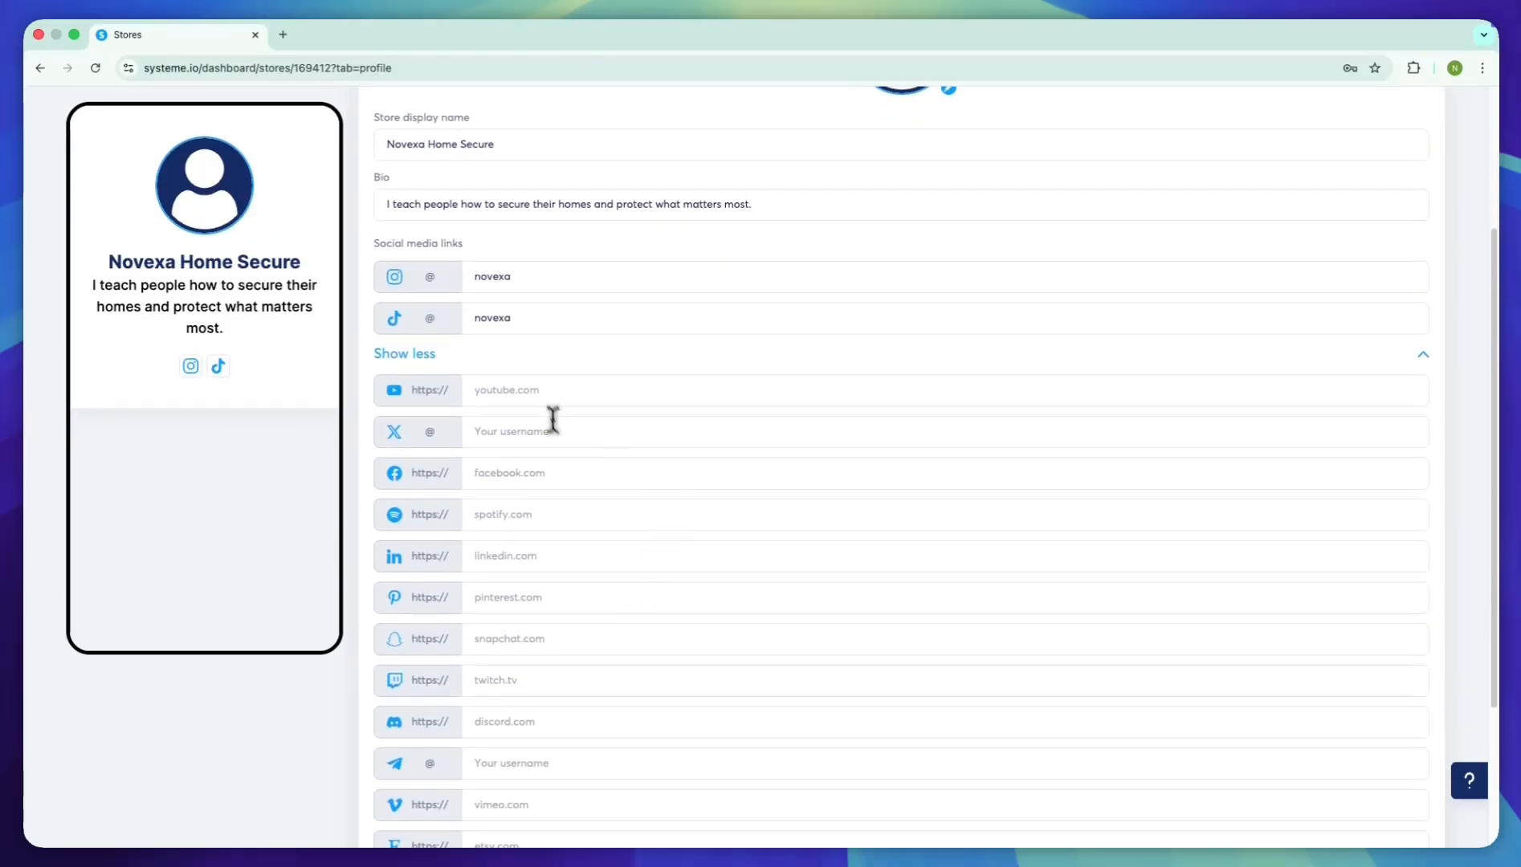
left_click(549, 394)
key("super+v")
left_click(533, 474)
key("super+v")
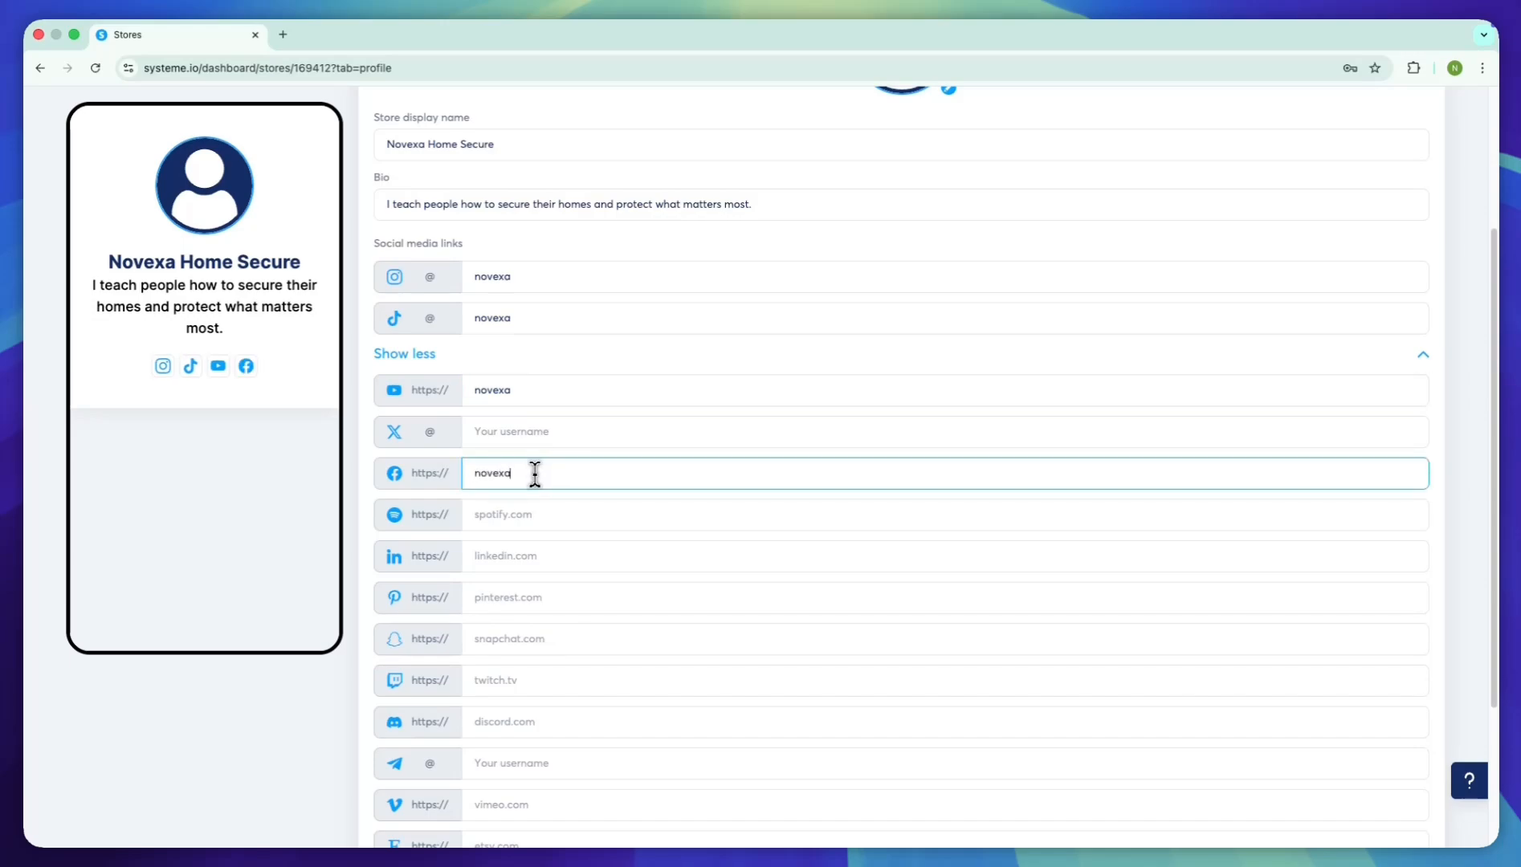
- Set the store's custom website link and its email contact field to novexa, leaving the Spotify link empty
scroll(530, 476, "down", 1)
left_click(527, 522)
left_click(532, 494)
scroll(532, 502, "down", 4)
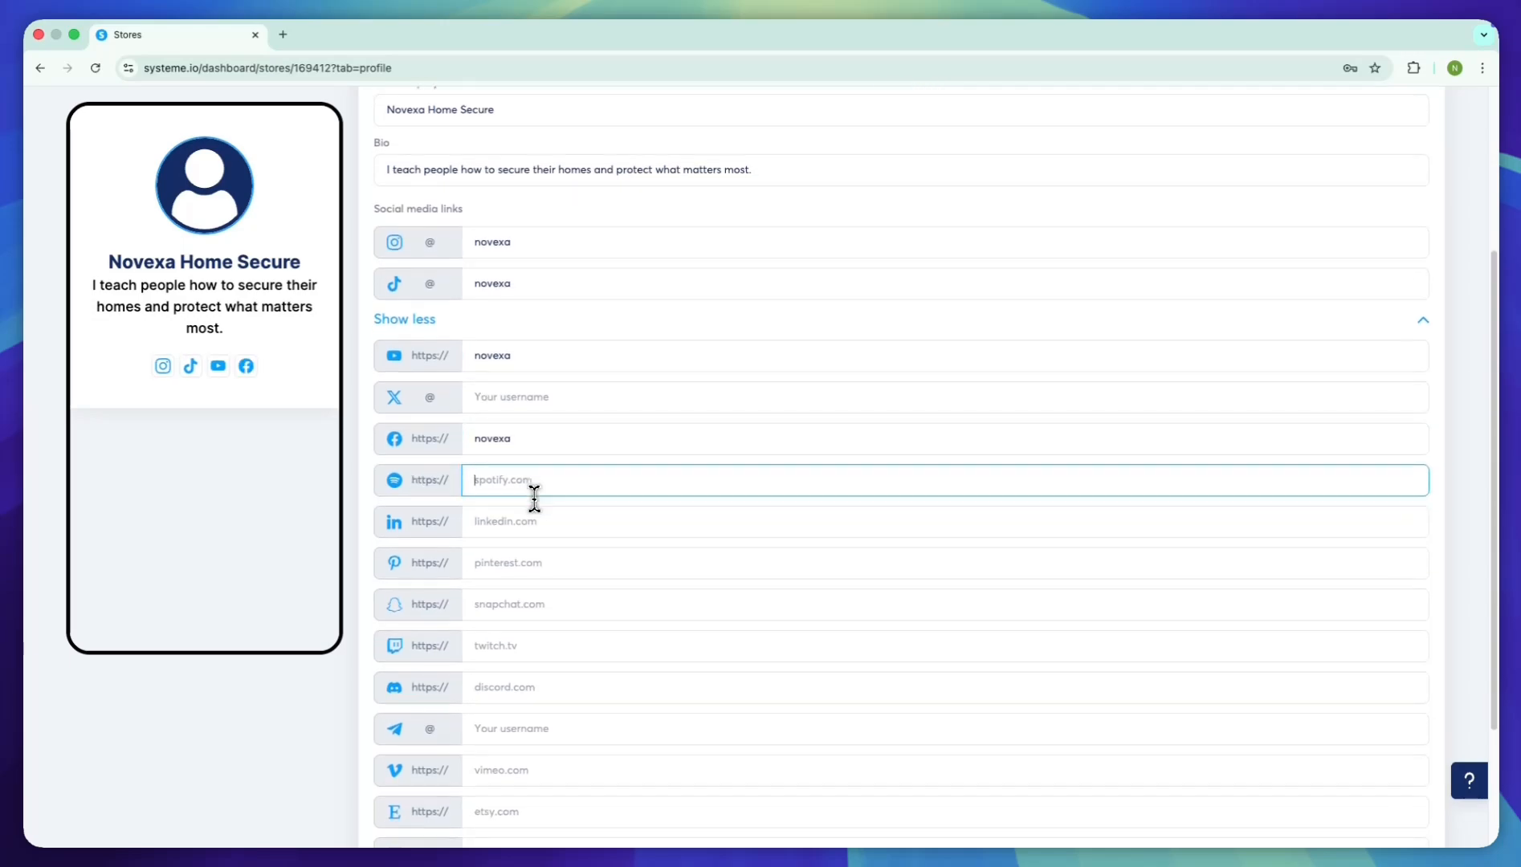
scroll(512, 673, "down", 1)
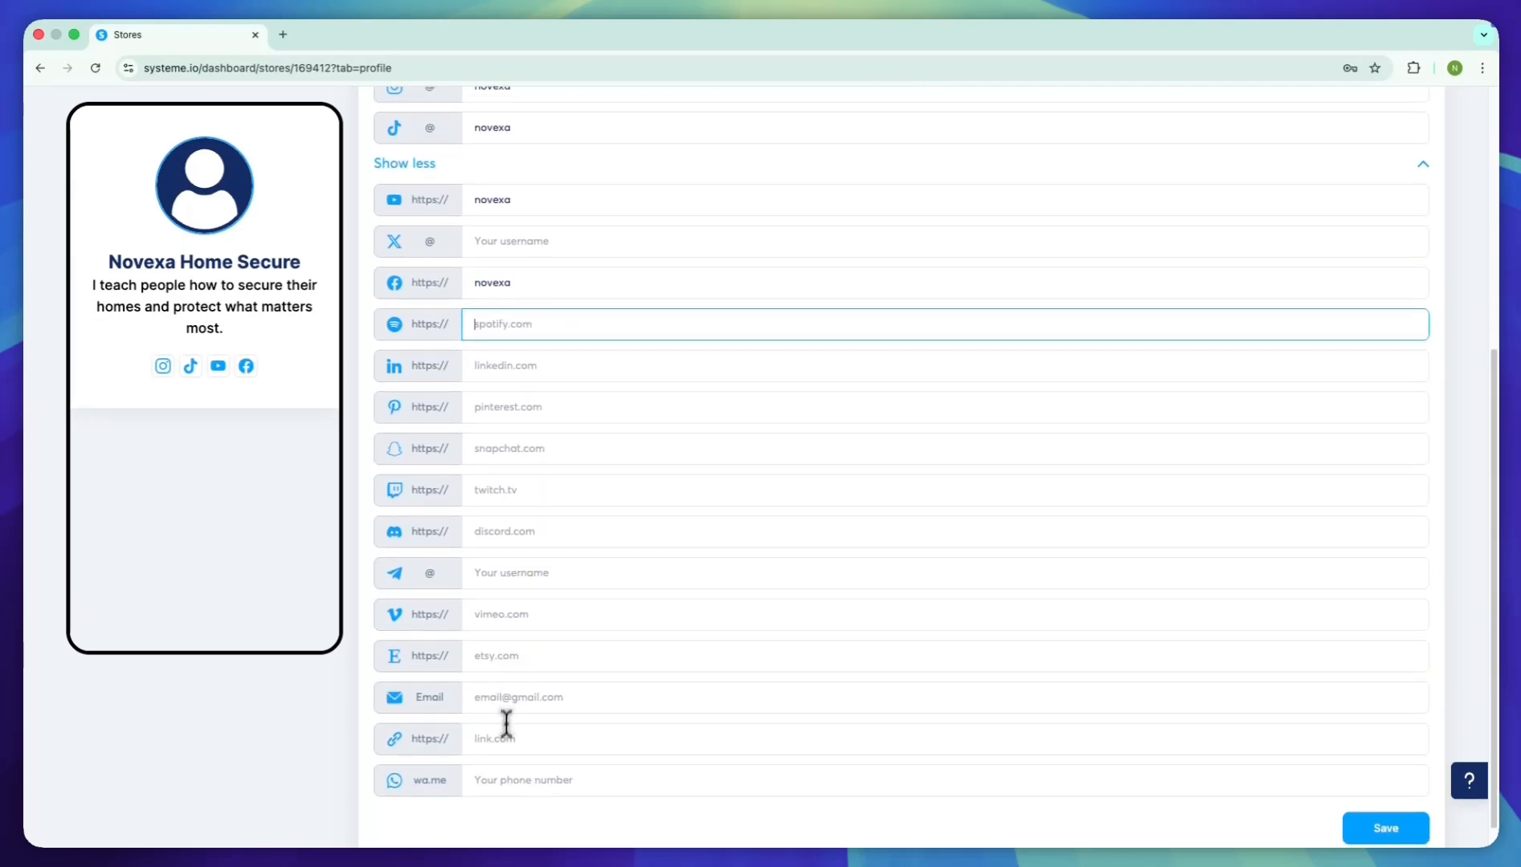
left_click(502, 723)
key("super+v")
left_click(522, 695)
key("super+v")
- Set the store's Snapchat link to novexa and save the header
scroll(554, 656, "up", 6)
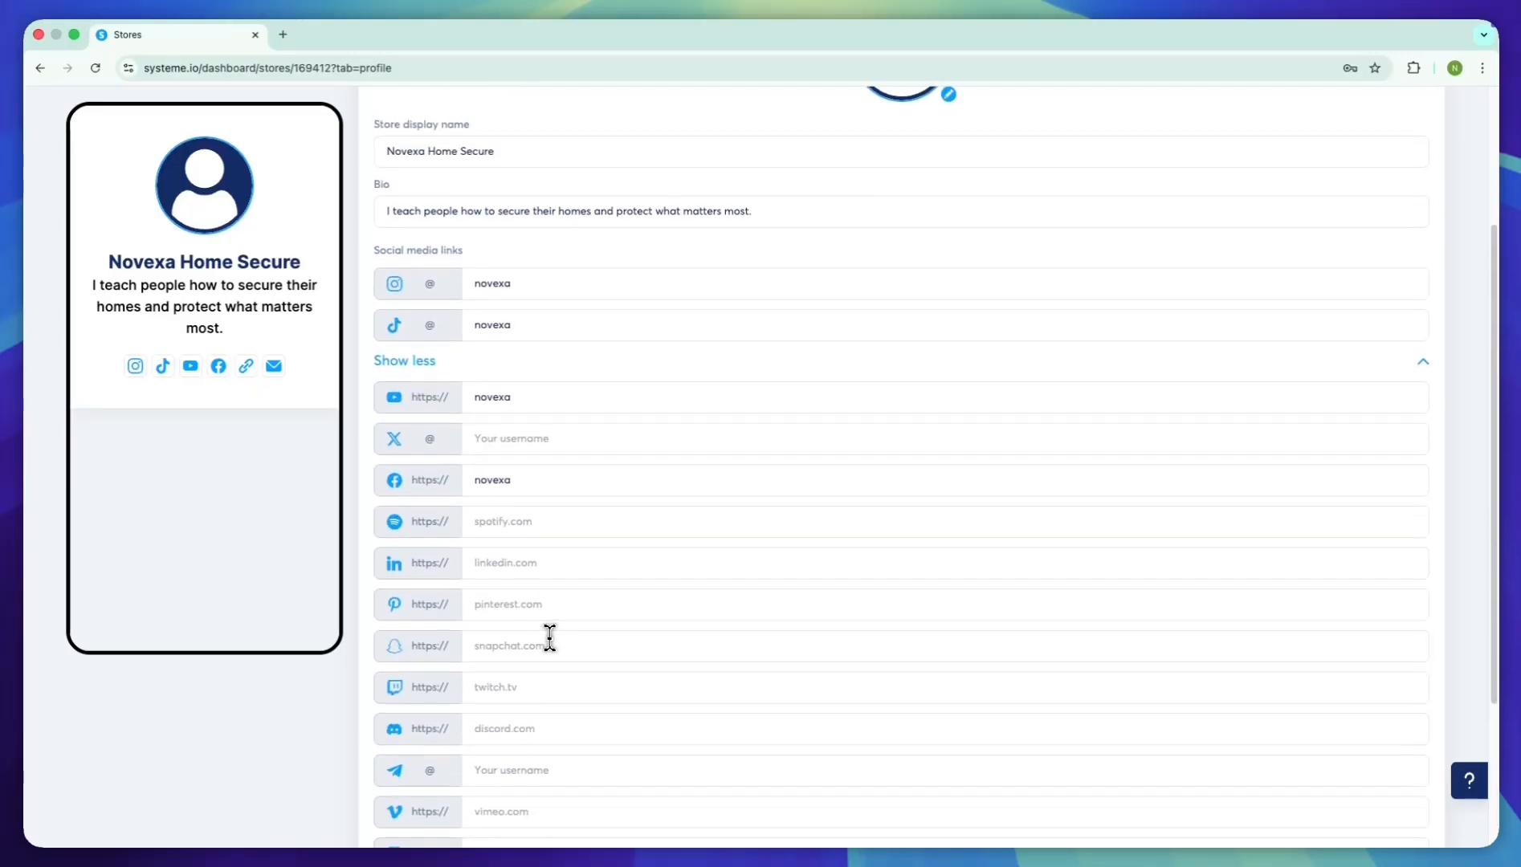
scroll(608, 514, "down", 3)
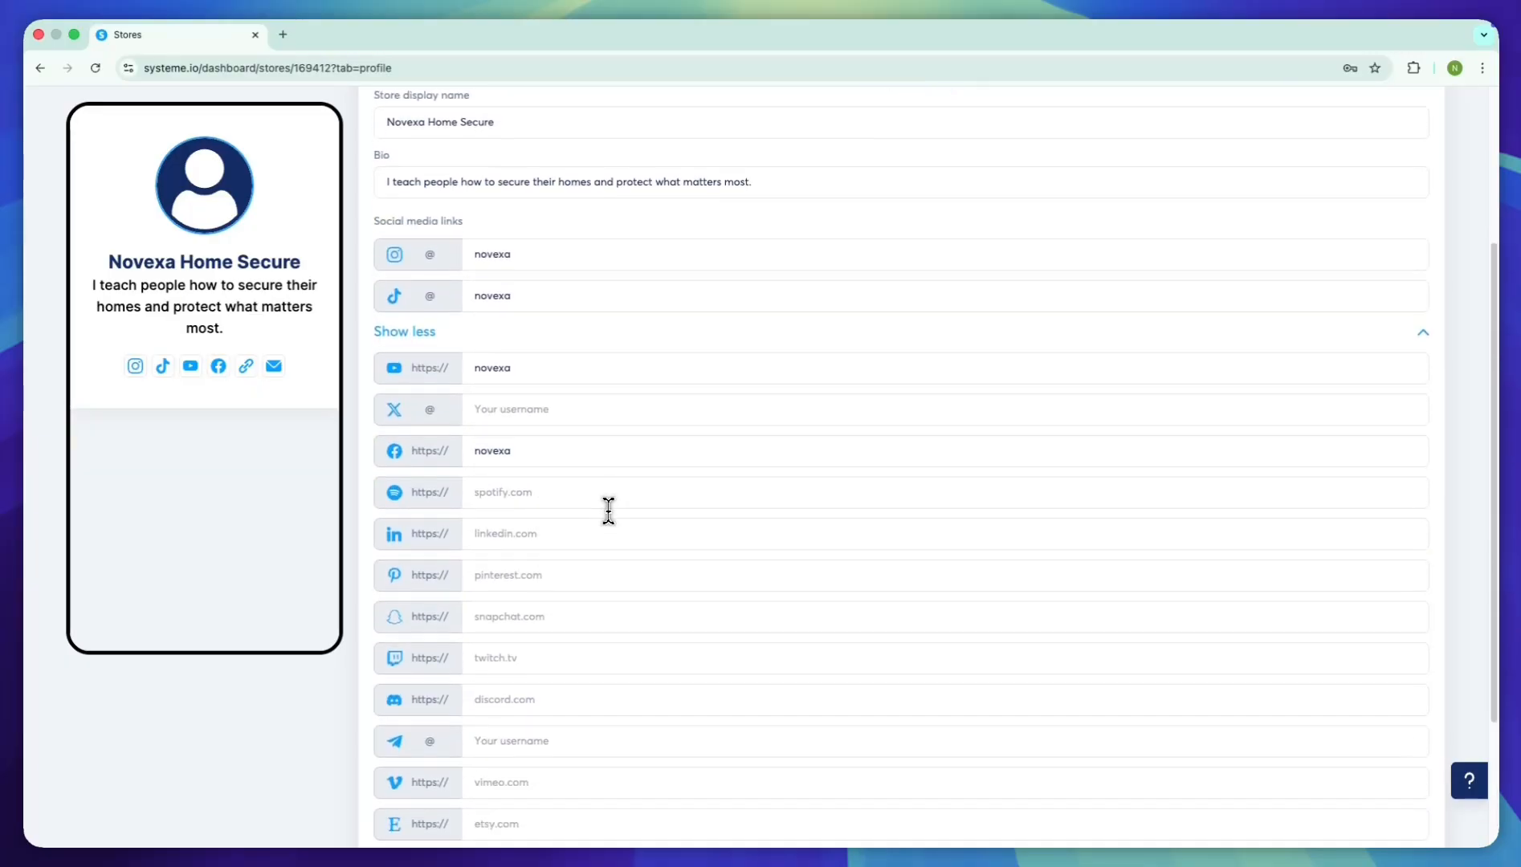
scroll(649, 519, "down", 3)
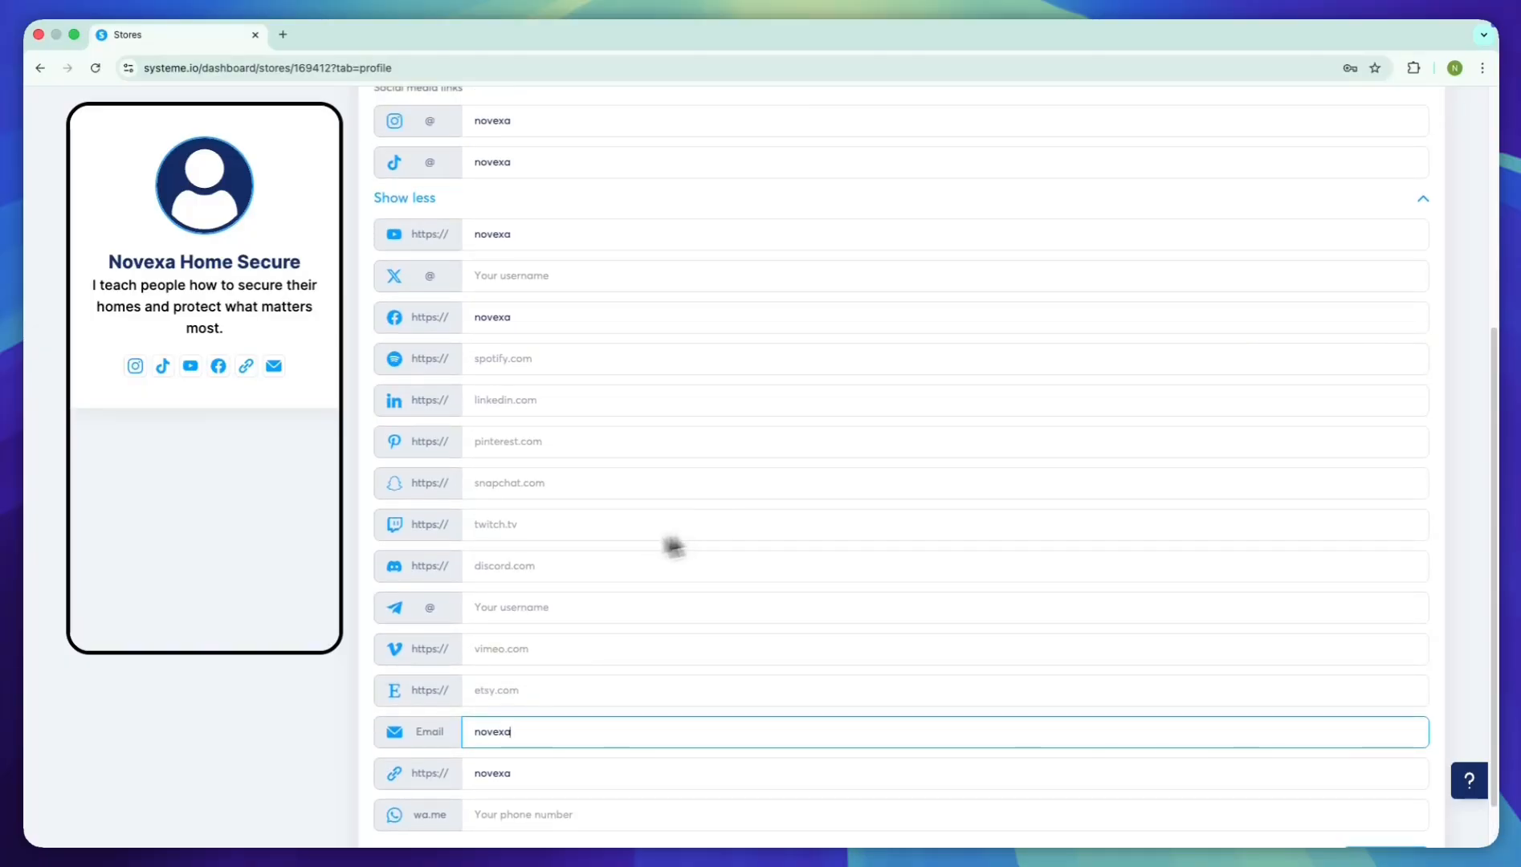
left_click(526, 482)
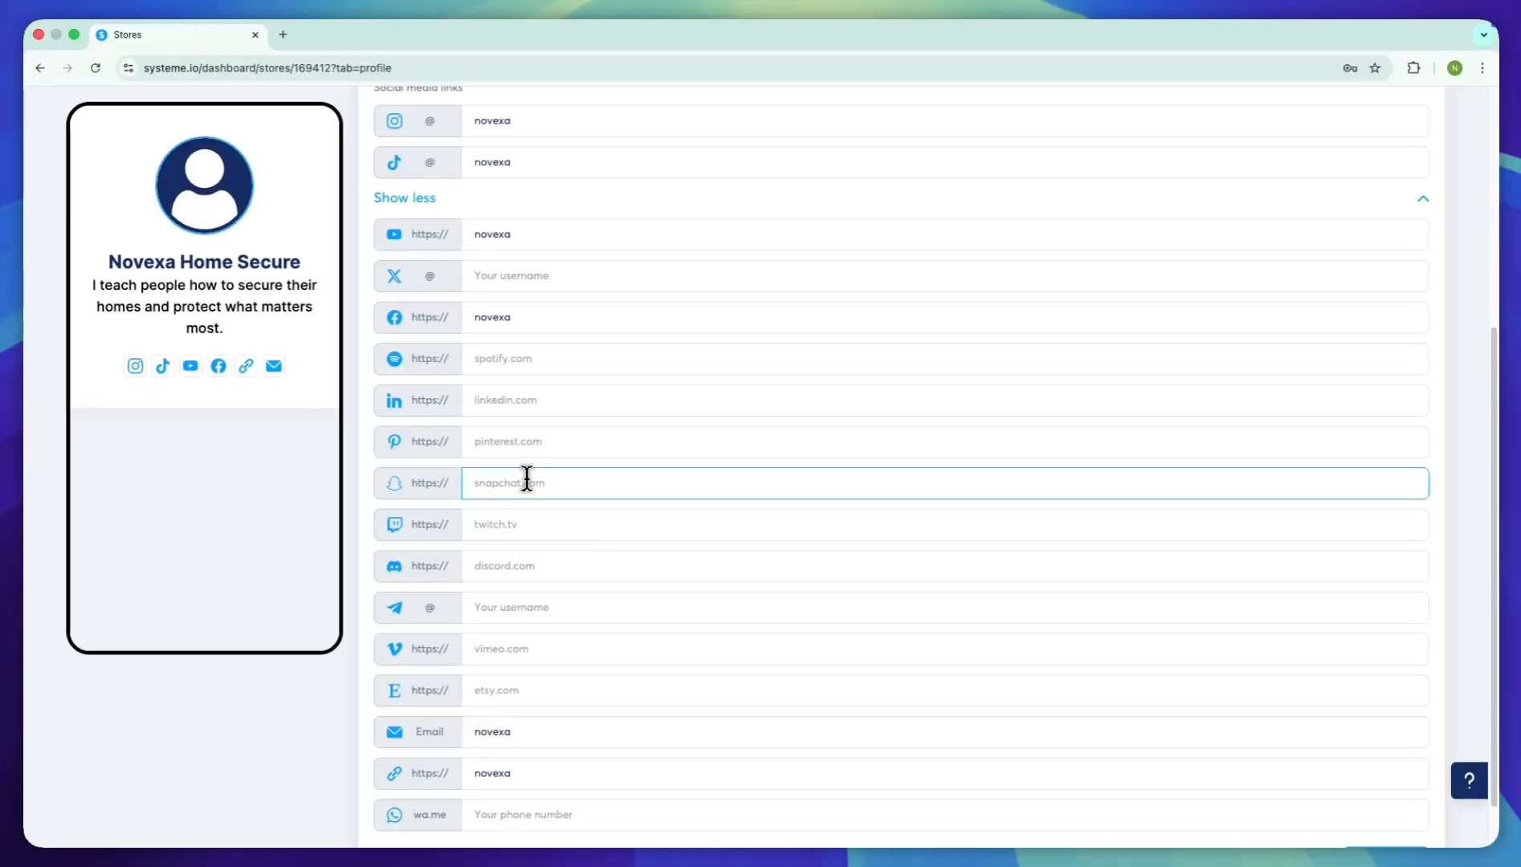
type("novexa")
scroll(554, 450, "up", 5)
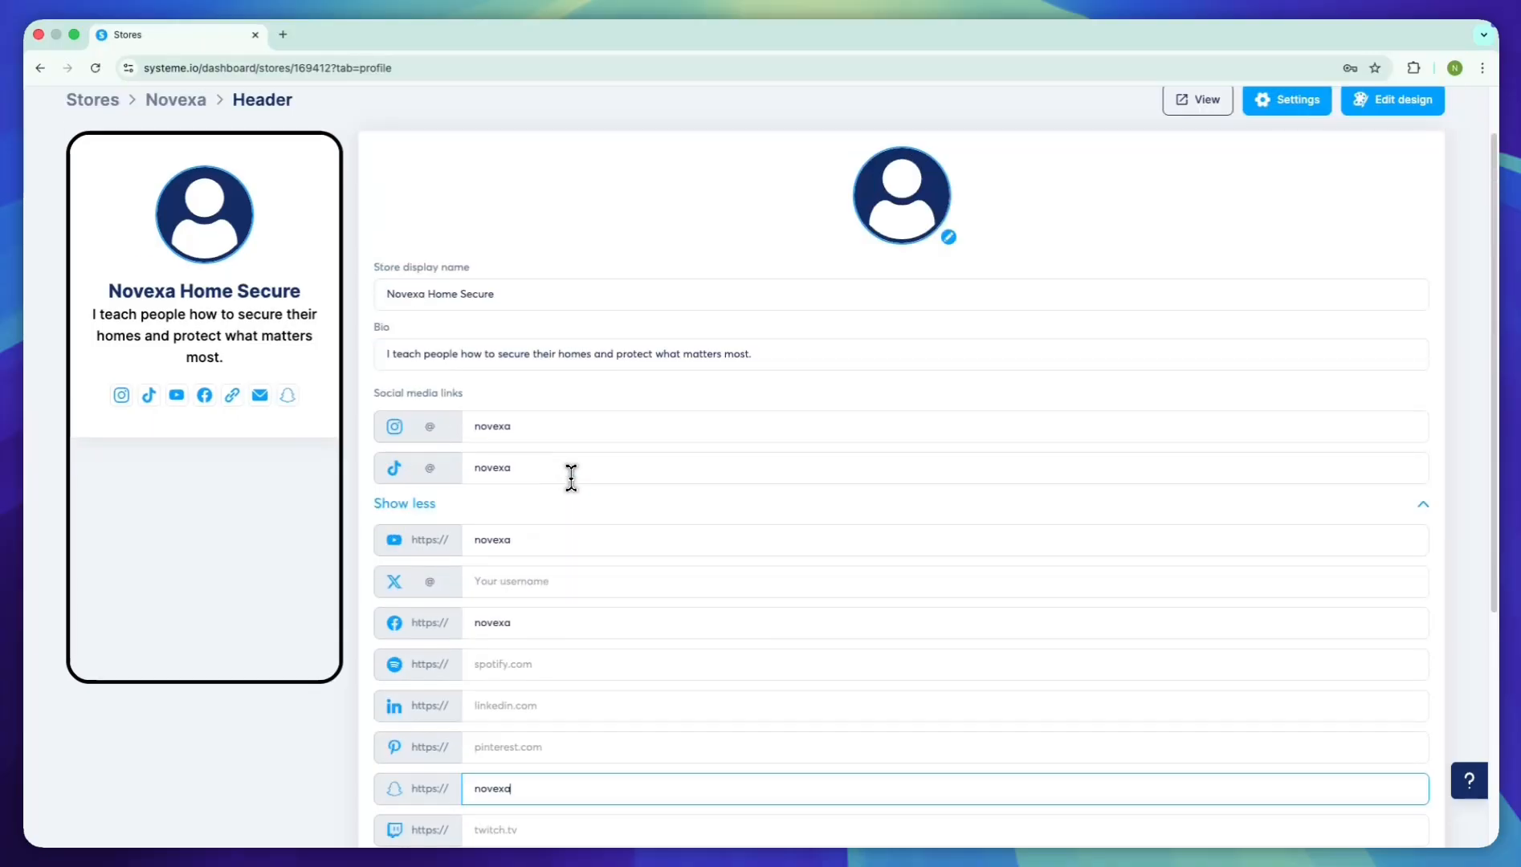
scroll(723, 571, "up", 2)
scroll(754, 584, "down", 10)
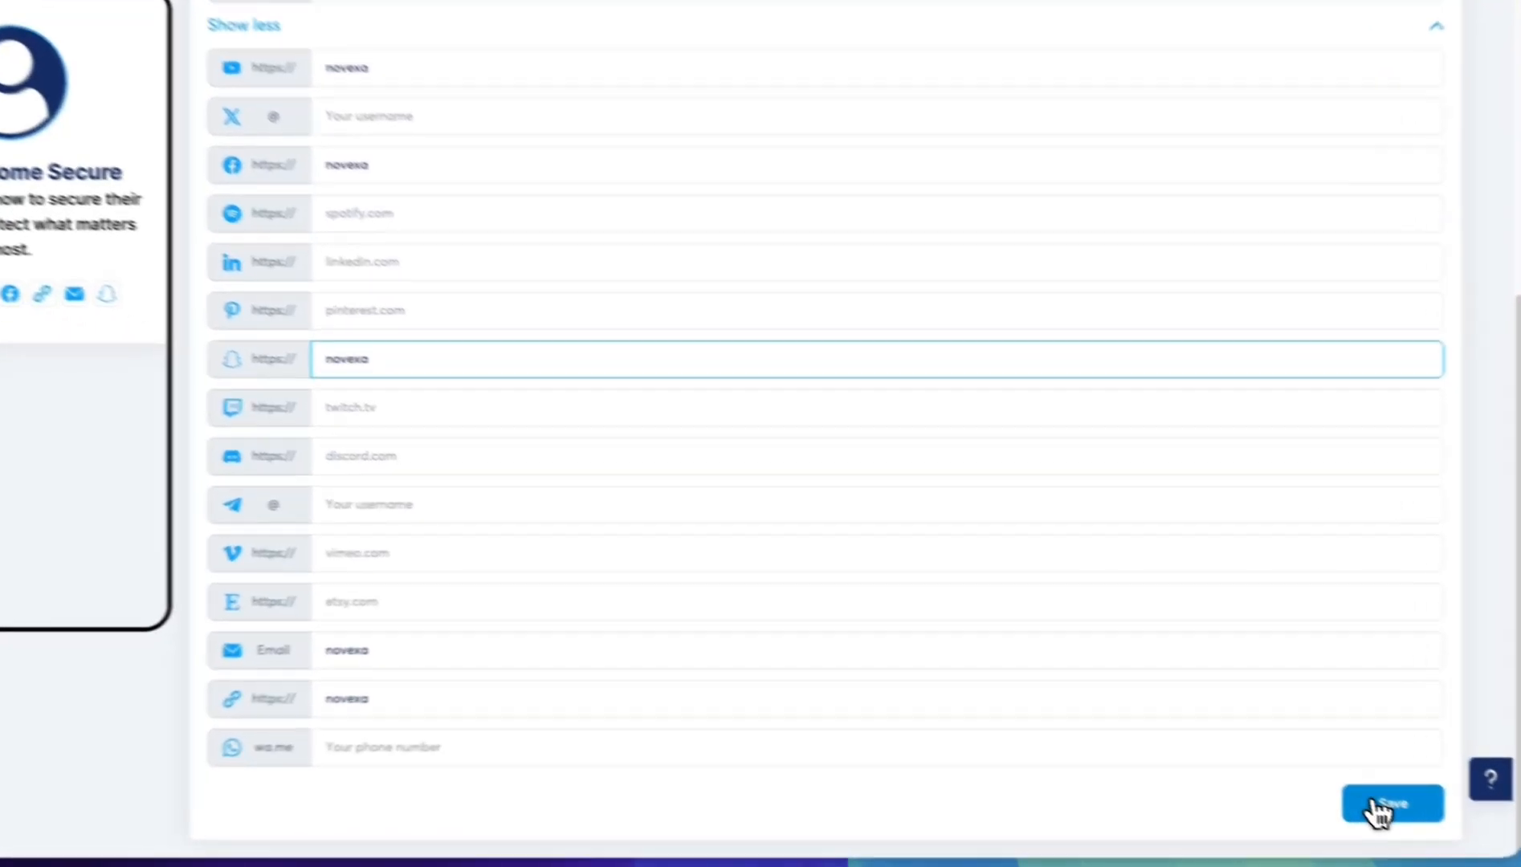
left_click(1369, 798)
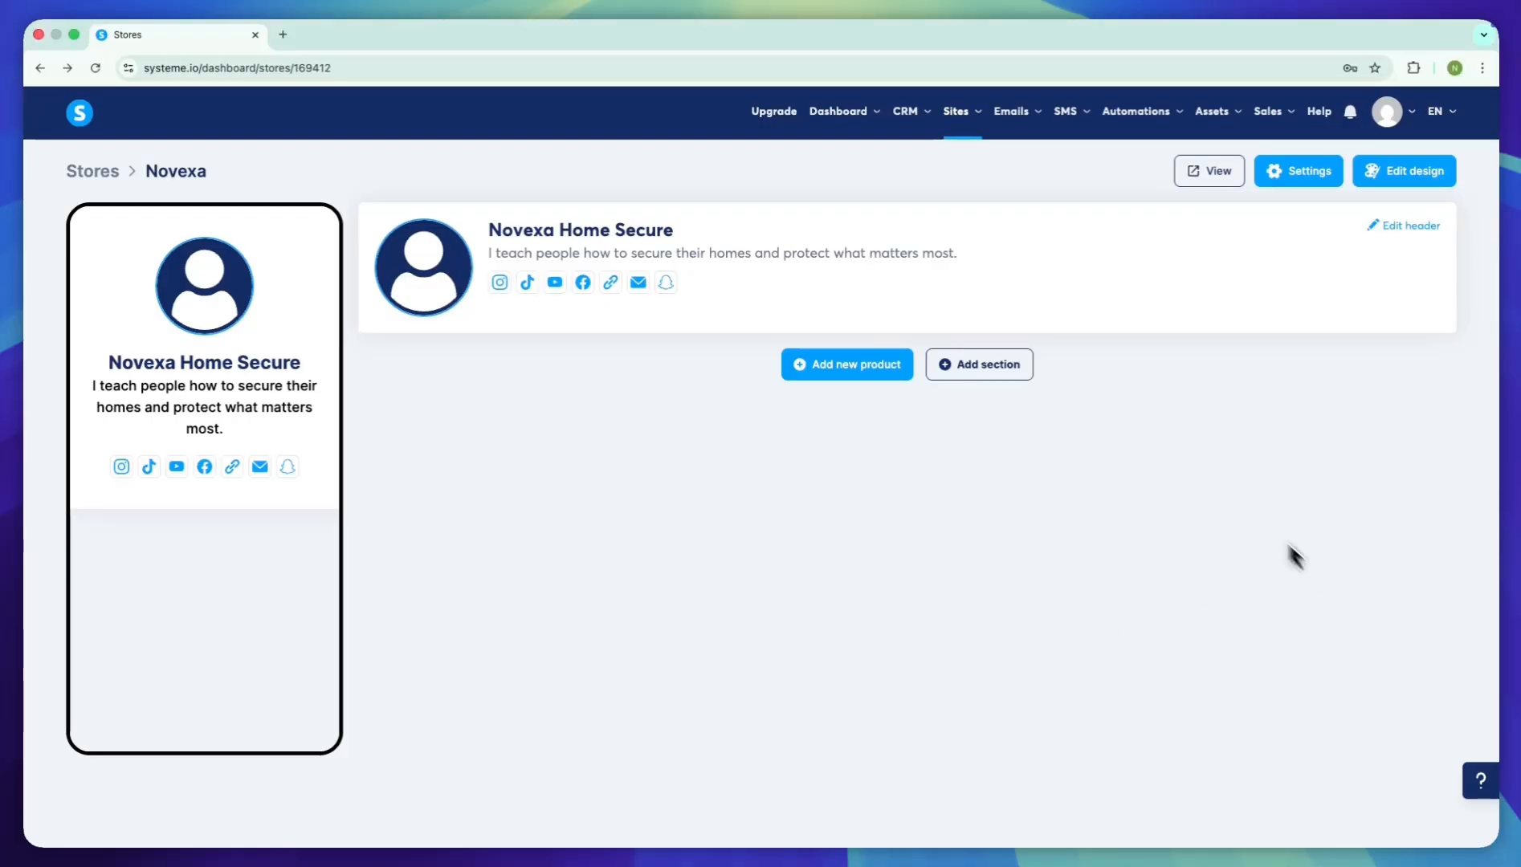
- Add a "Redirect to an external link" product with the URL novexa, keep its default texts, and publish it
left_click(847, 364)
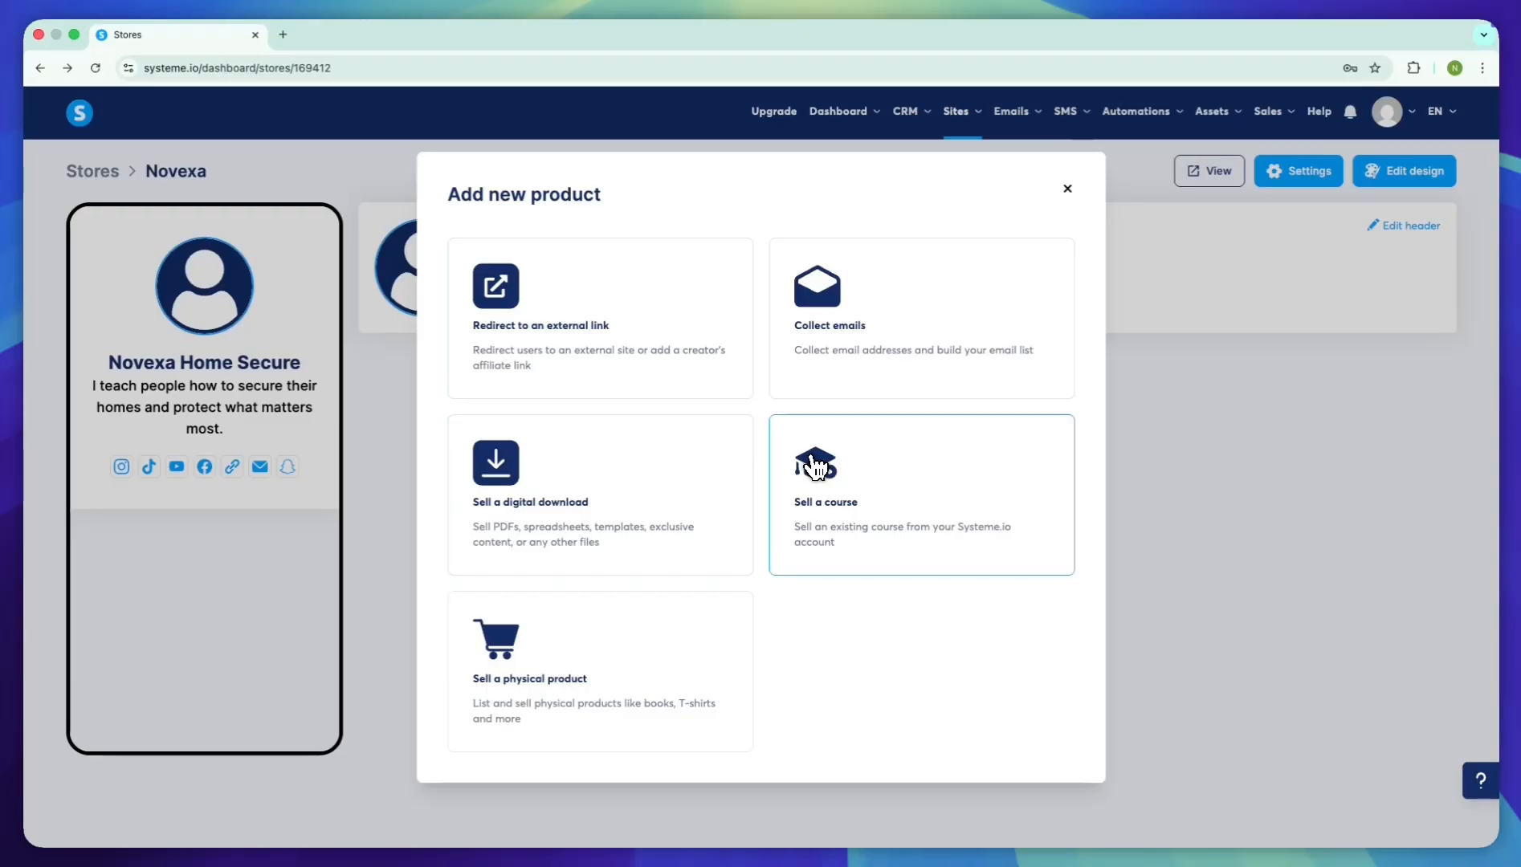
left_click(701, 366)
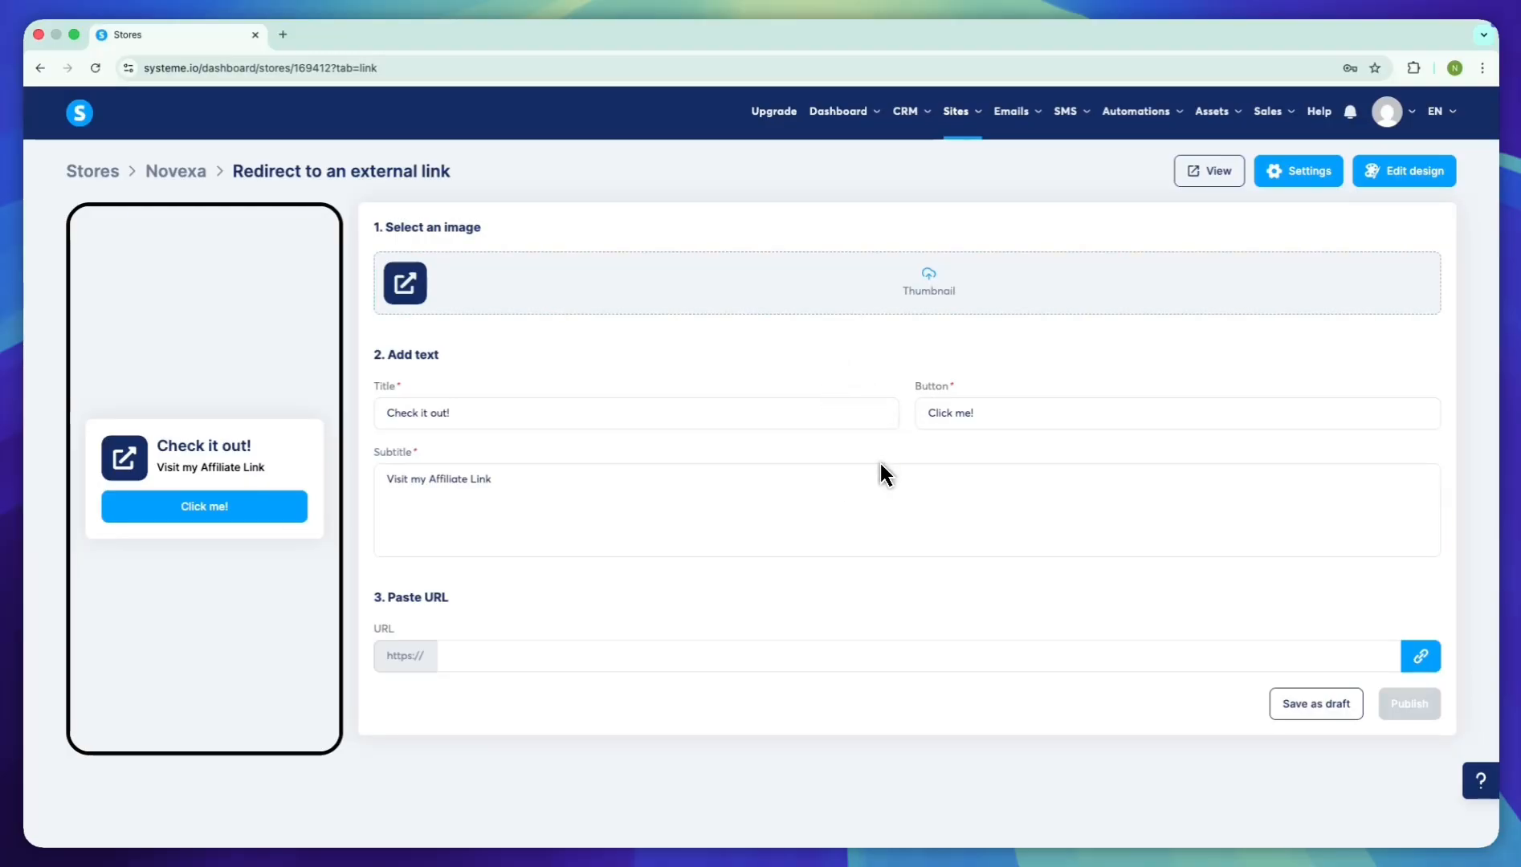
left_click(713, 647)
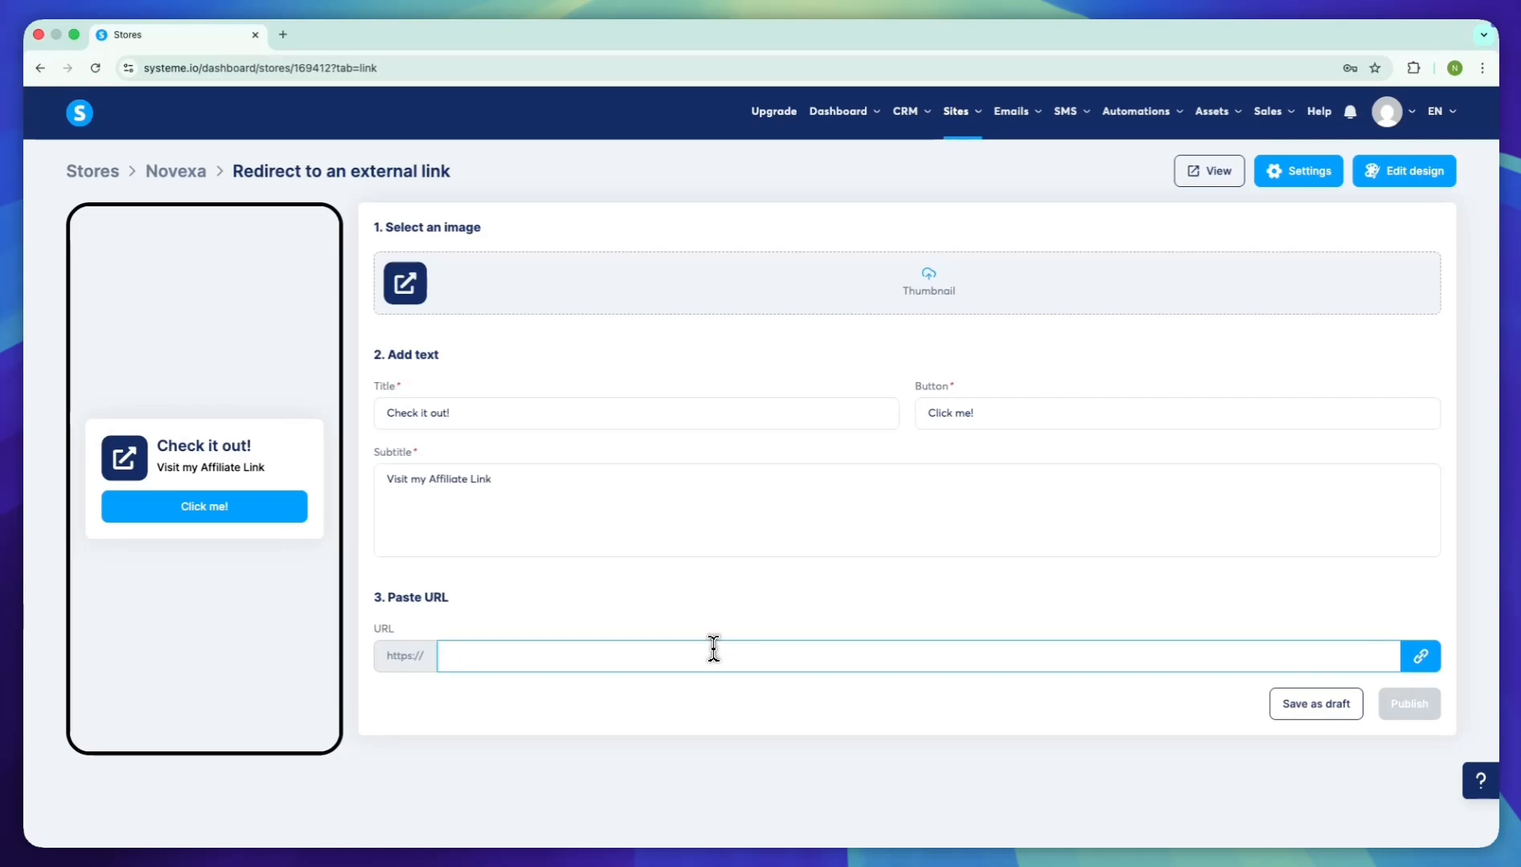
key("super+v")
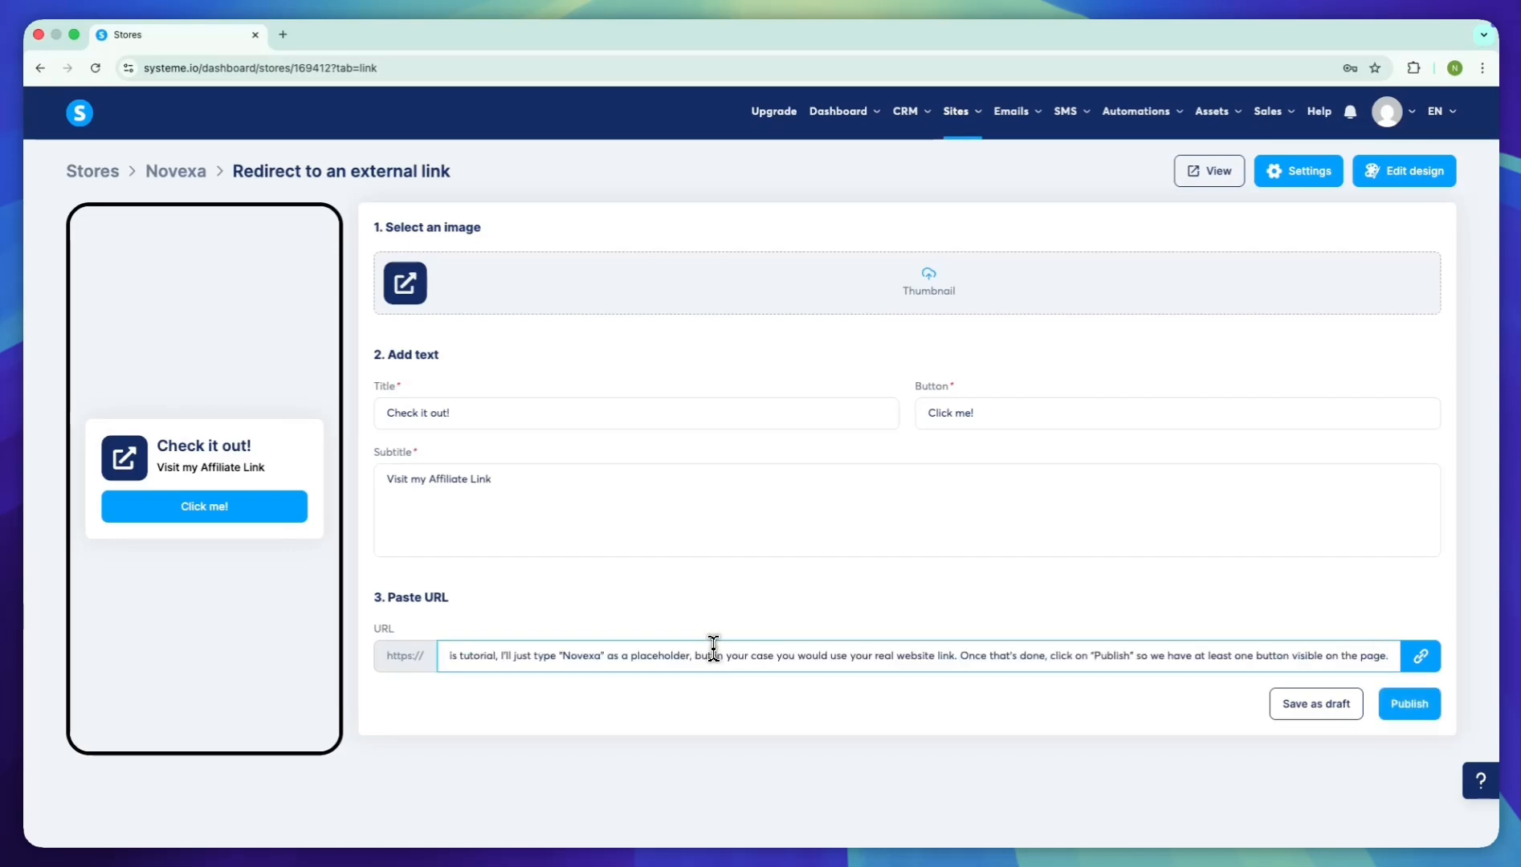
key("super+z")
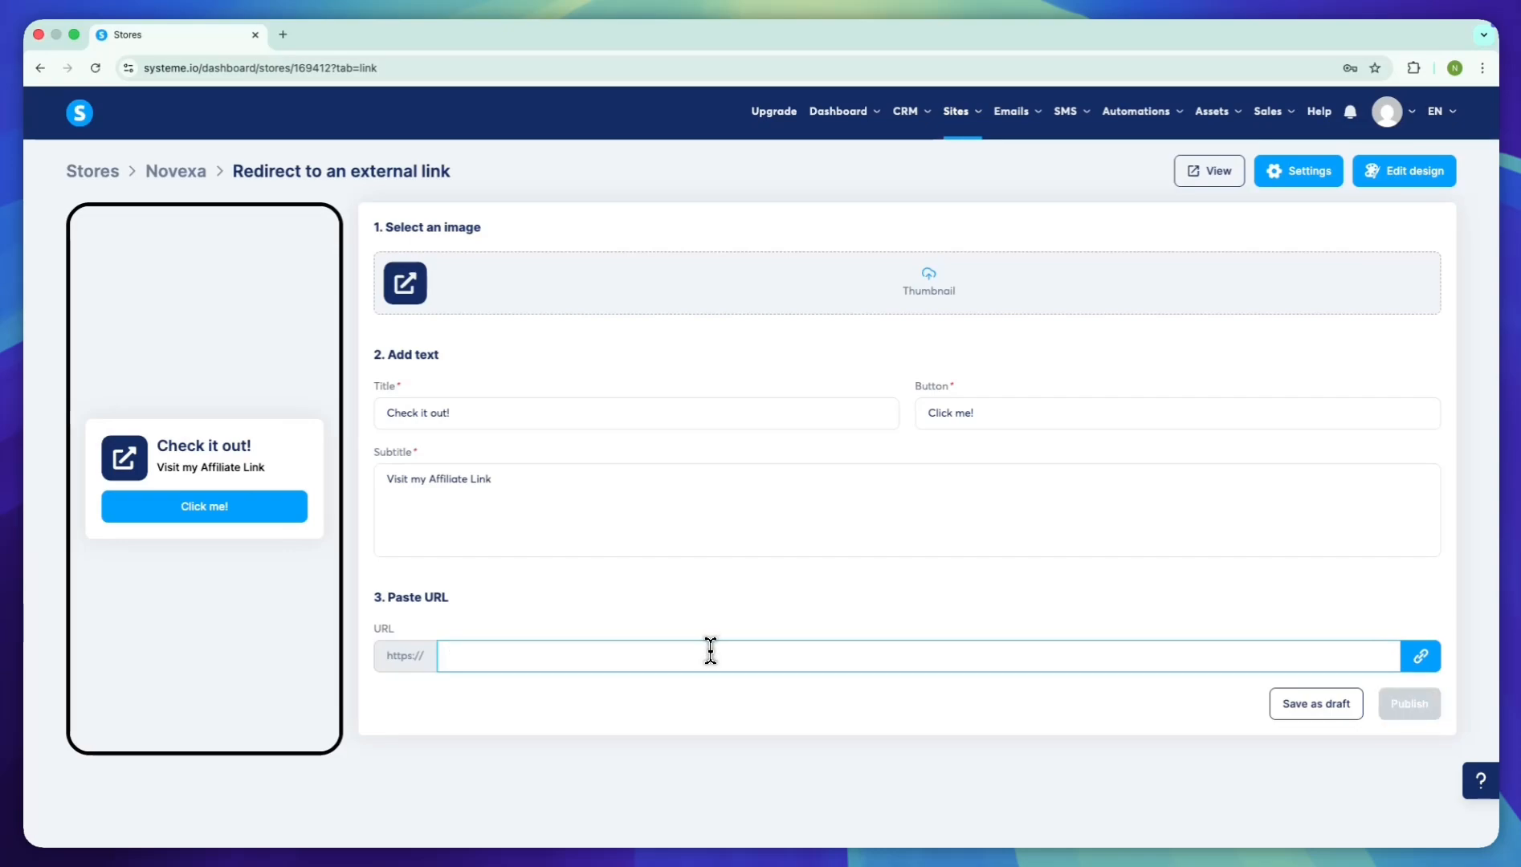
type("novexa")
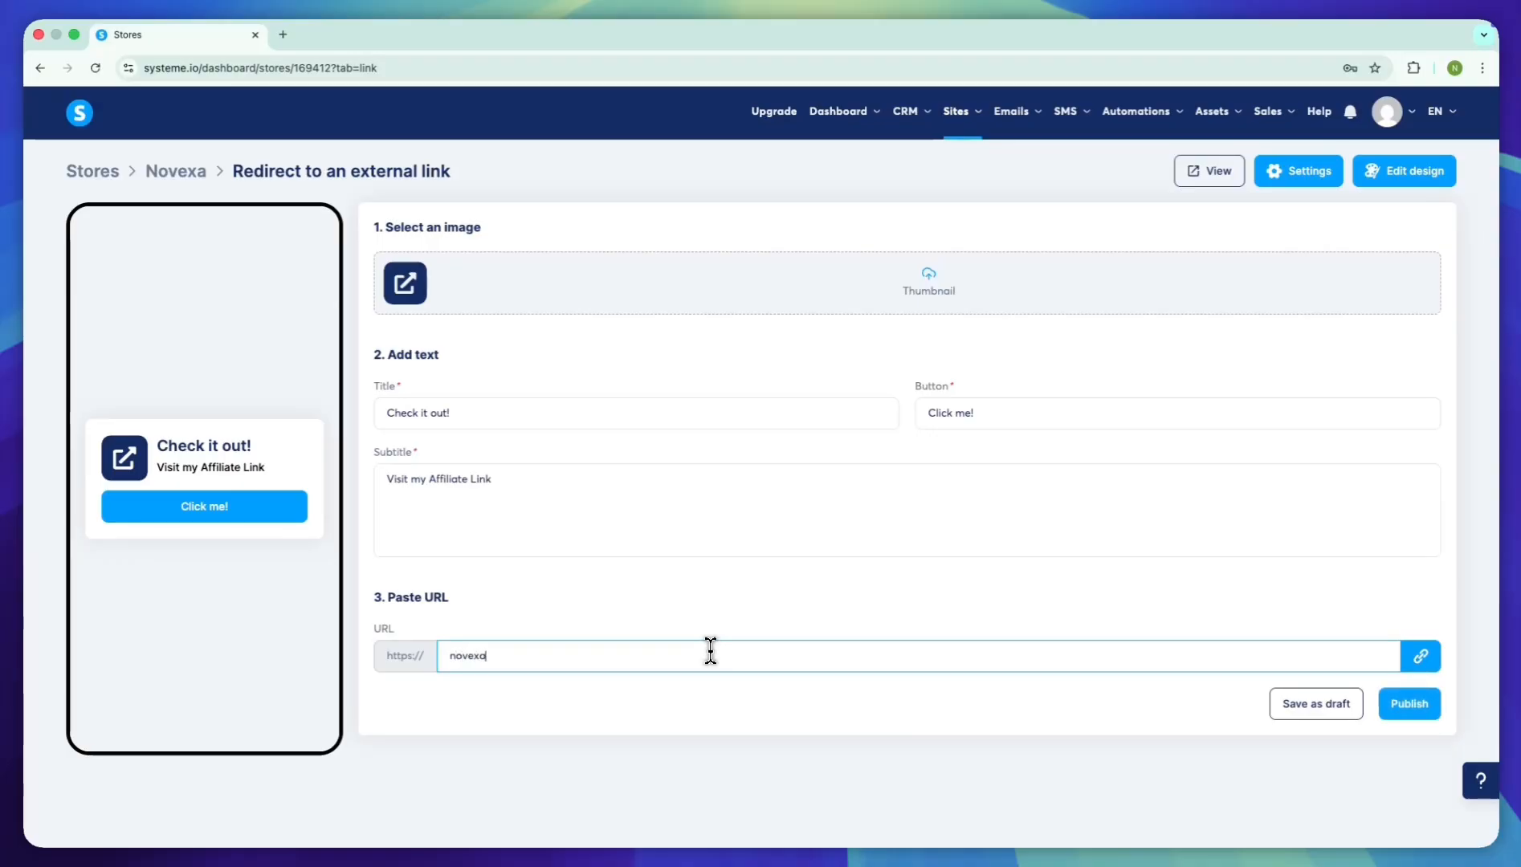
left_click(813, 712)
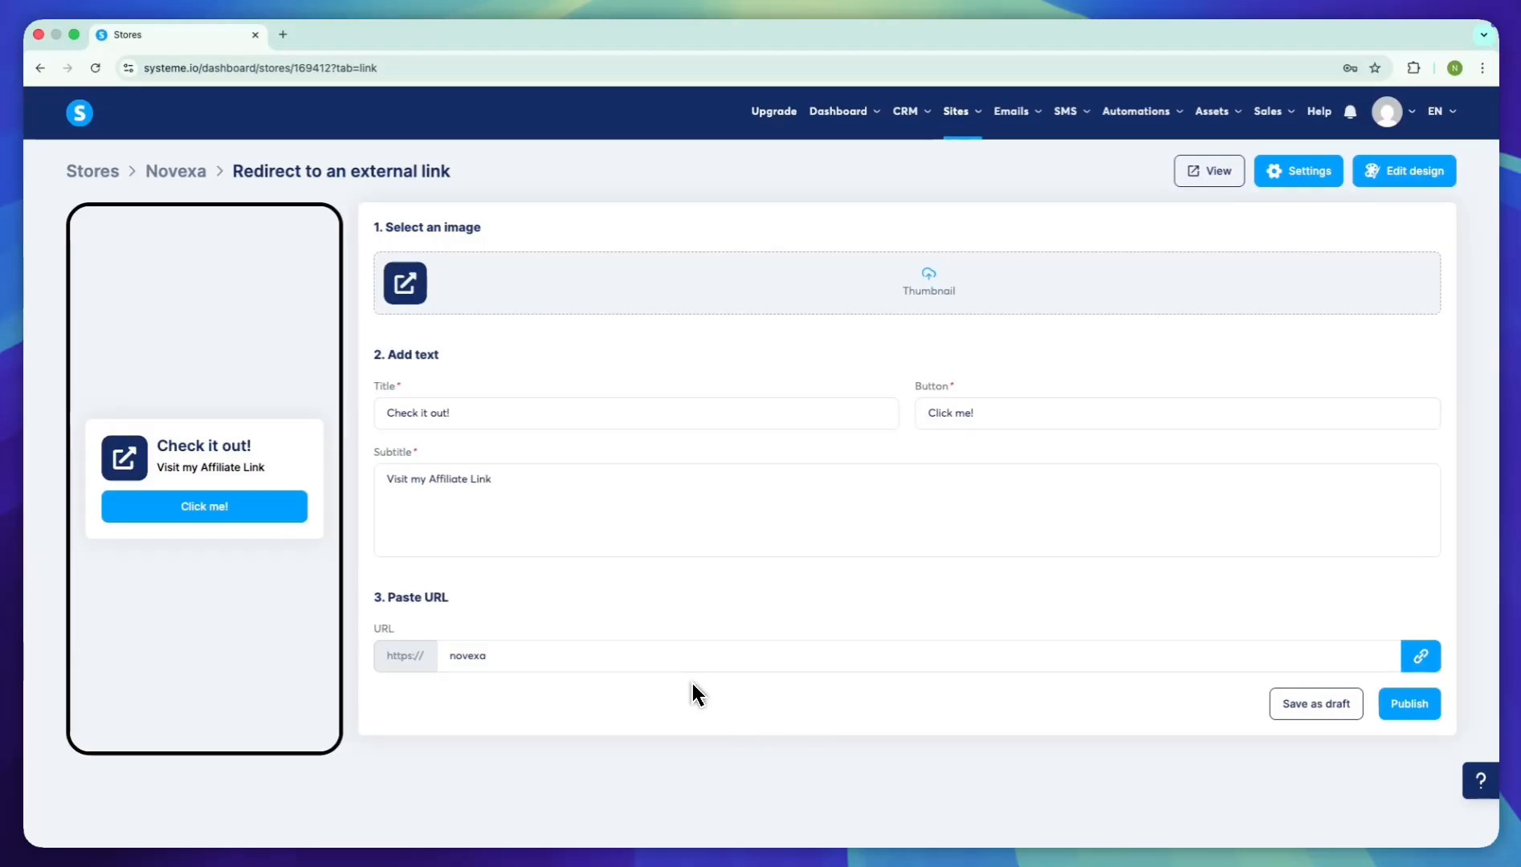
left_click(1411, 707)
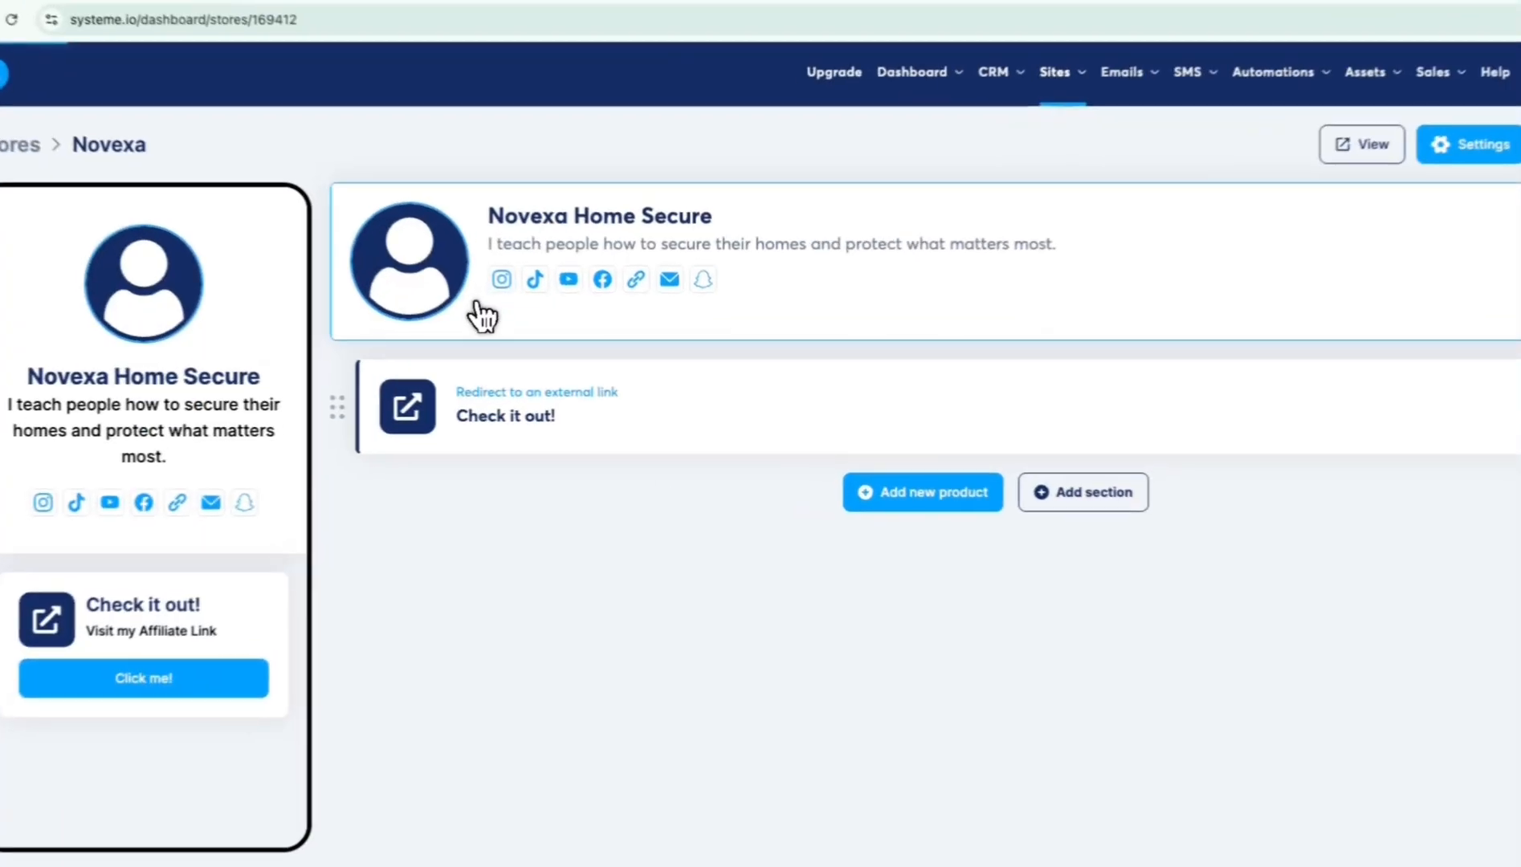
- Upload "Profile photo.webp" from the directory named Folder and select it as the profile picture in the store header
left_click(482, 295)
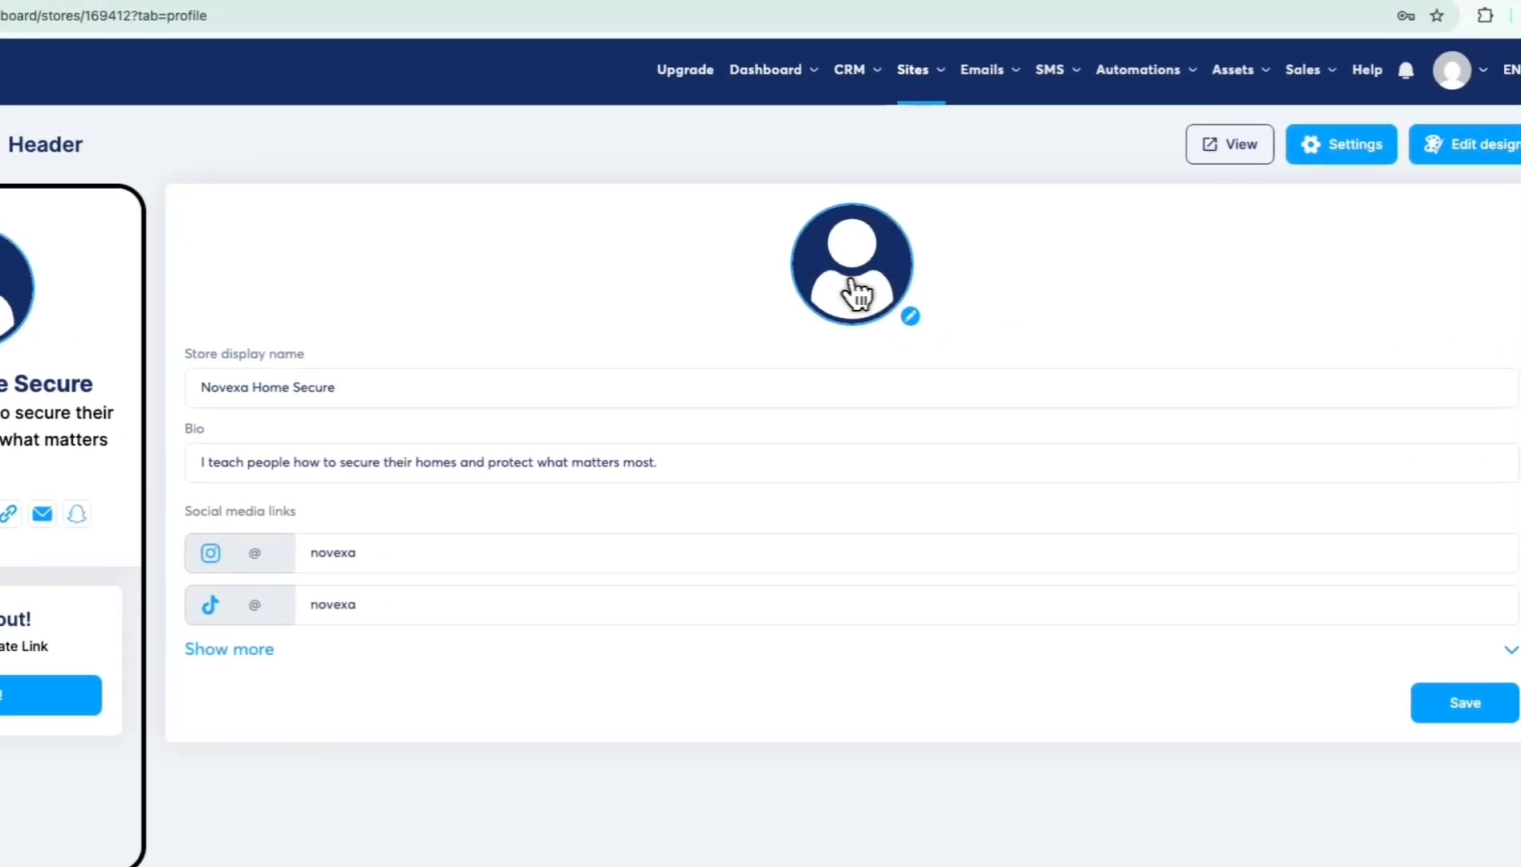
left_click(944, 269)
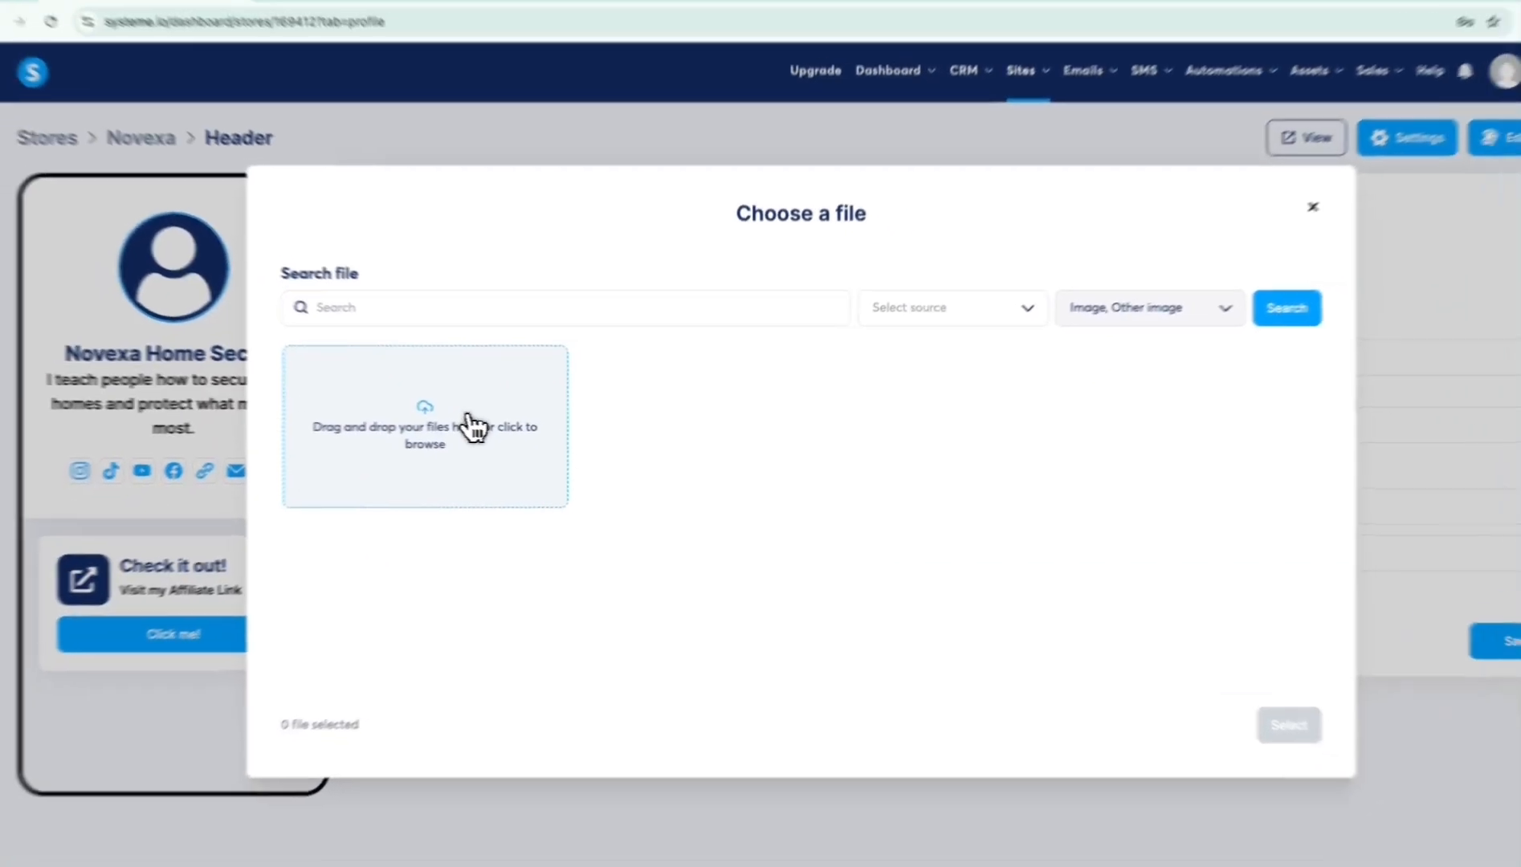
left_click(405, 464)
scroll(319, 562, "down", 5)
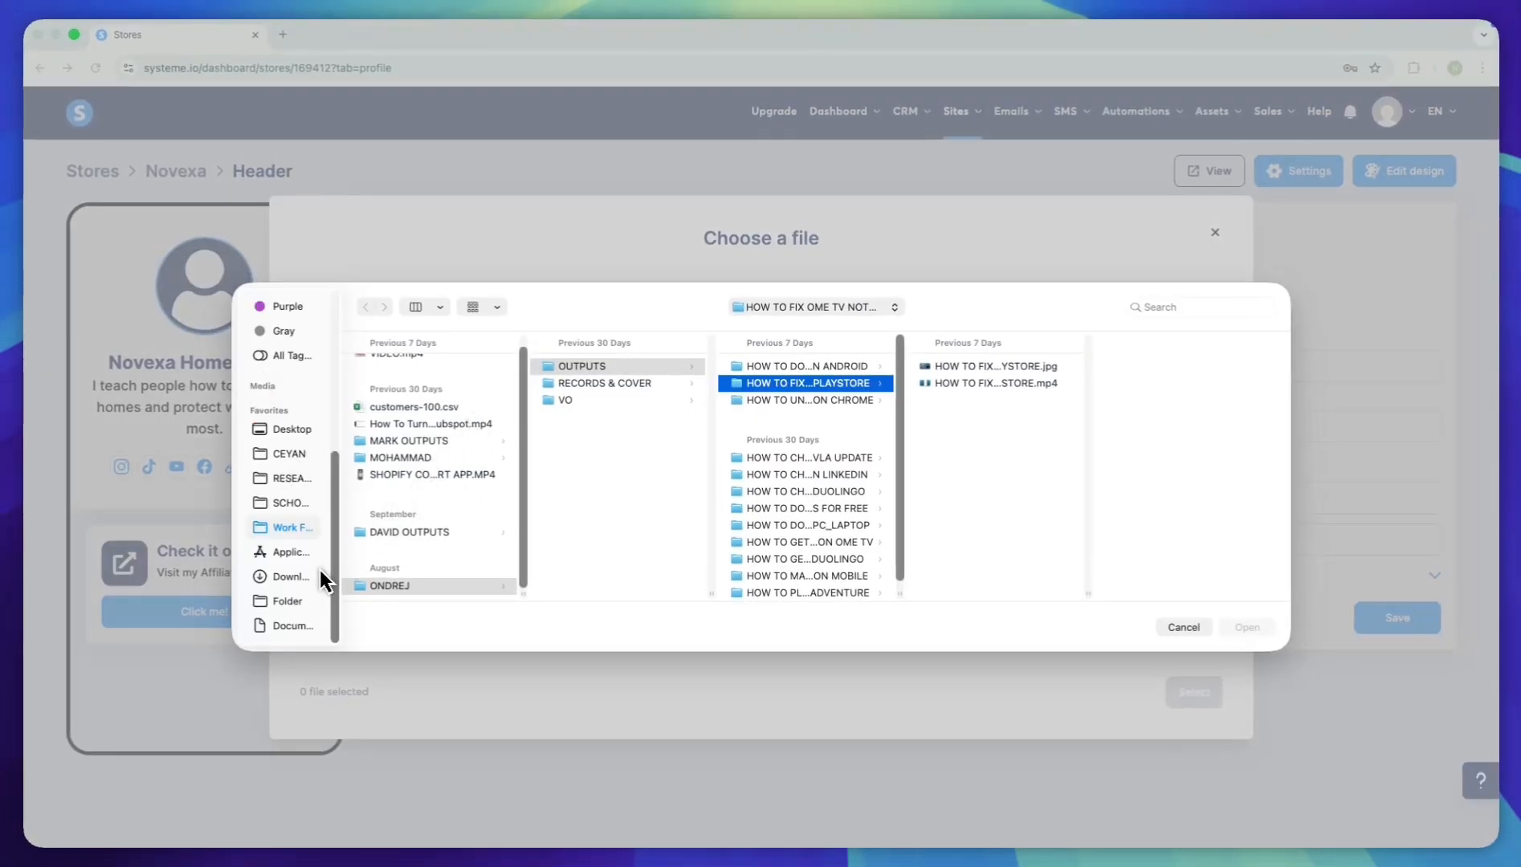
left_click(289, 603)
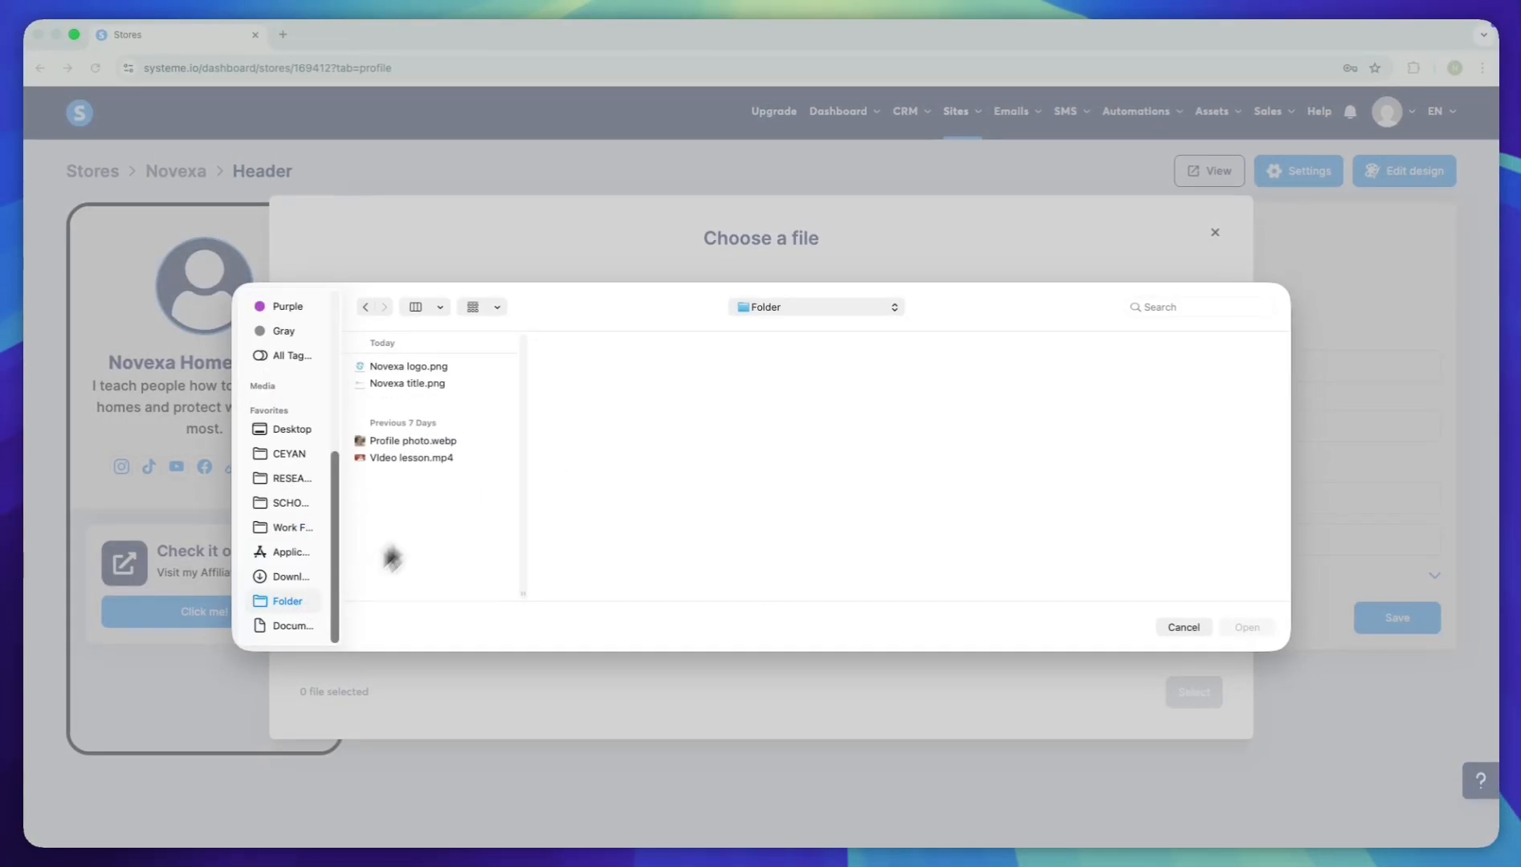
left_click(433, 443)
double_click(433, 441)
left_click(943, 671)
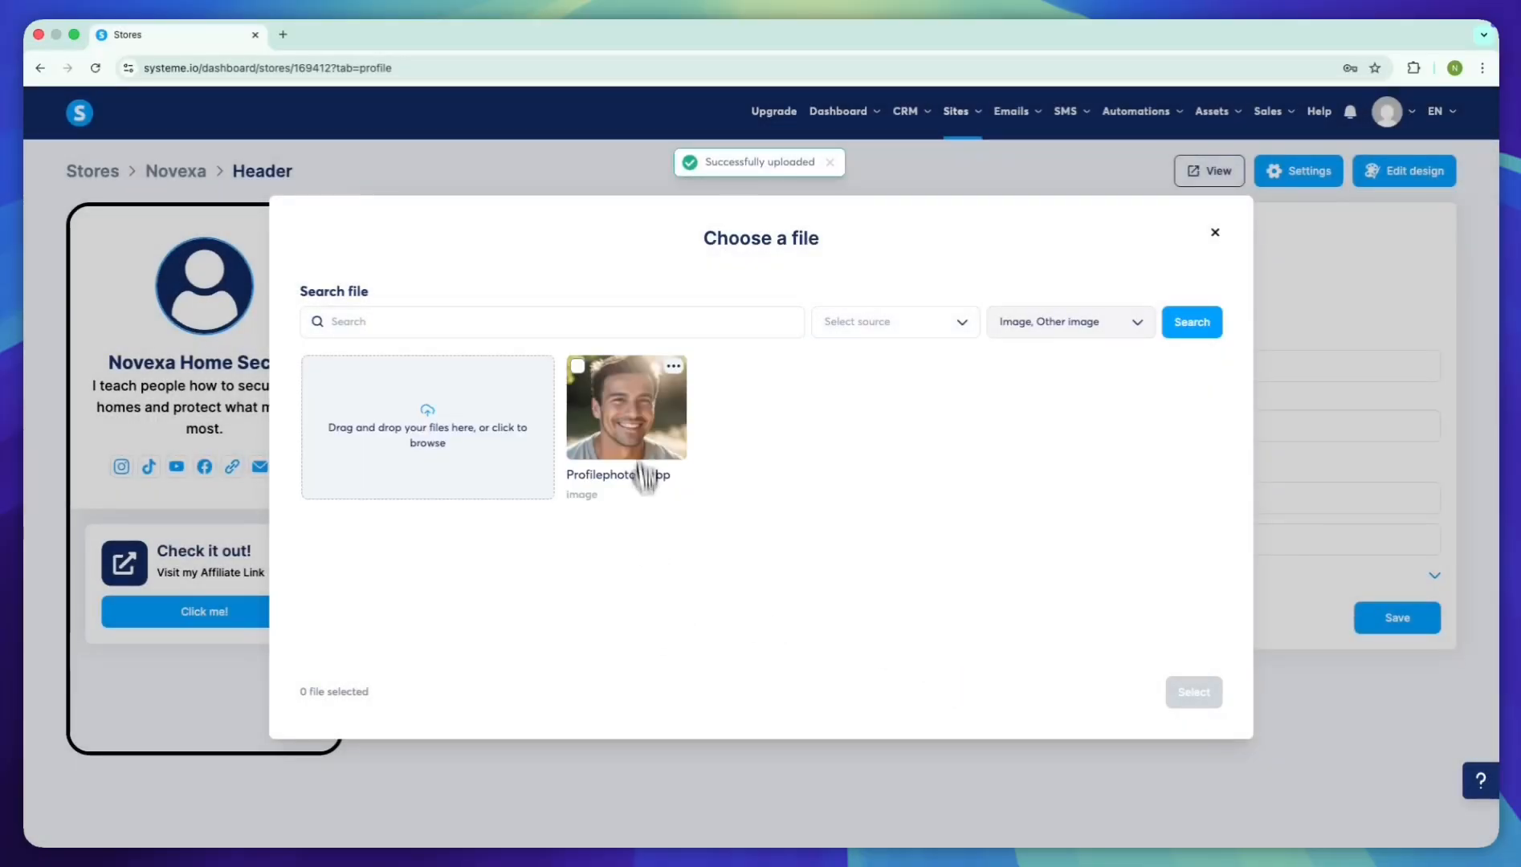
left_click(613, 435)
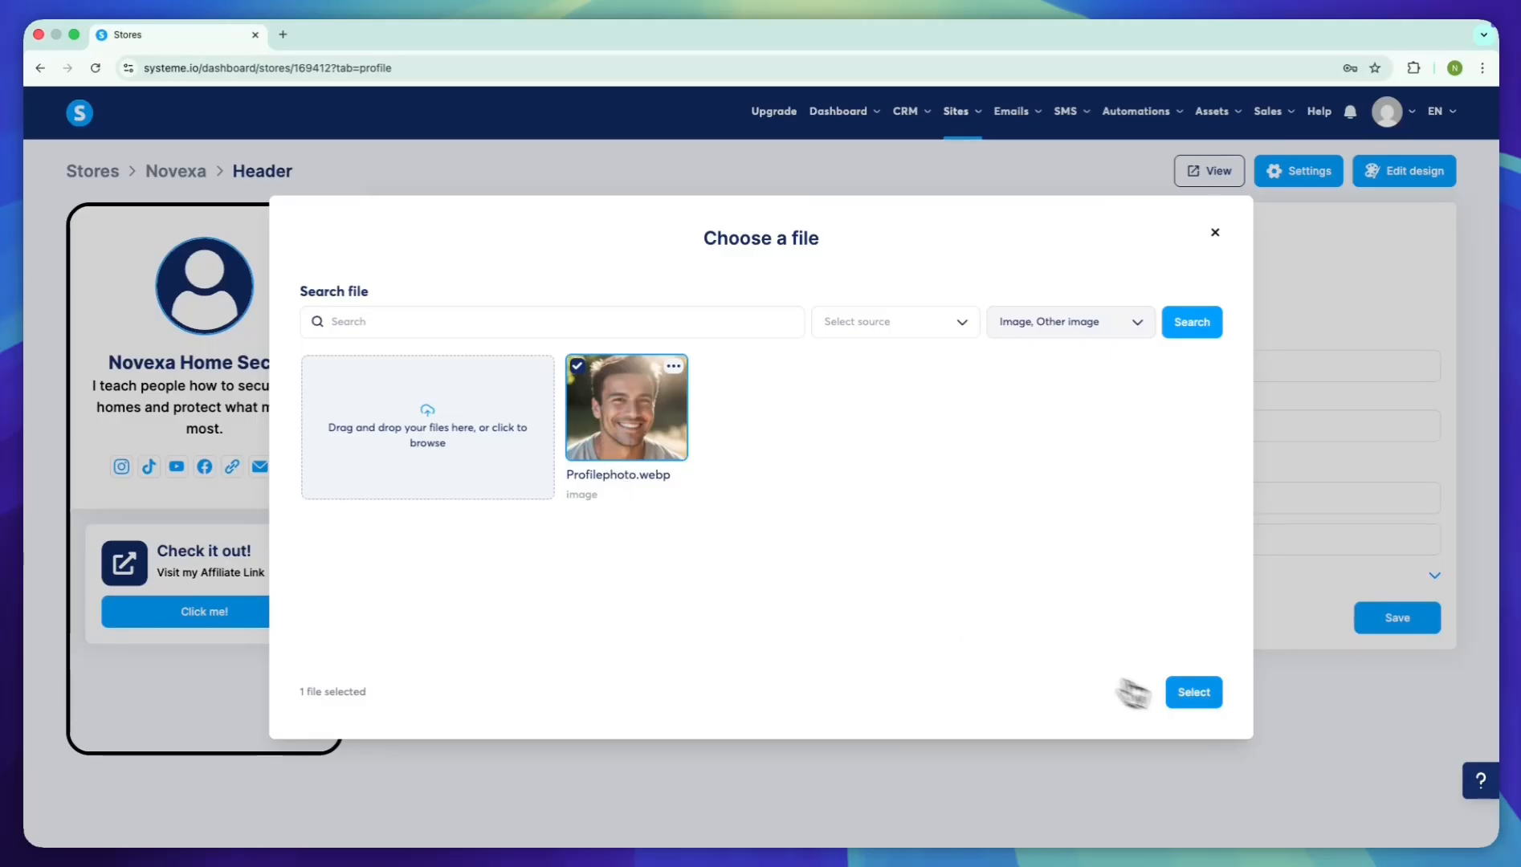
left_click(1180, 697)
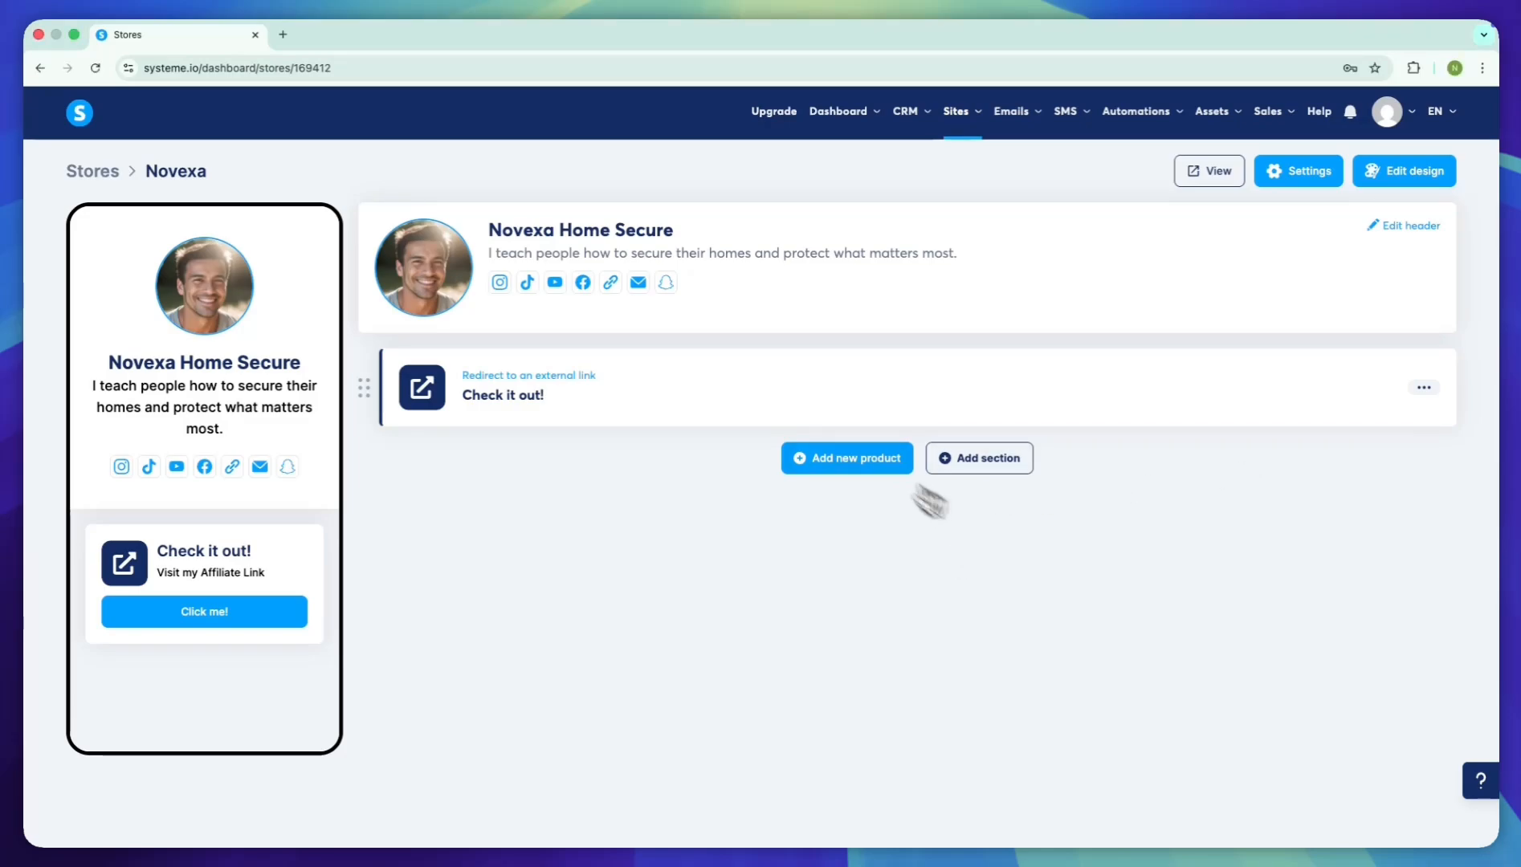
- Open the store's design editor and look through the available themes
left_click(1418, 175)
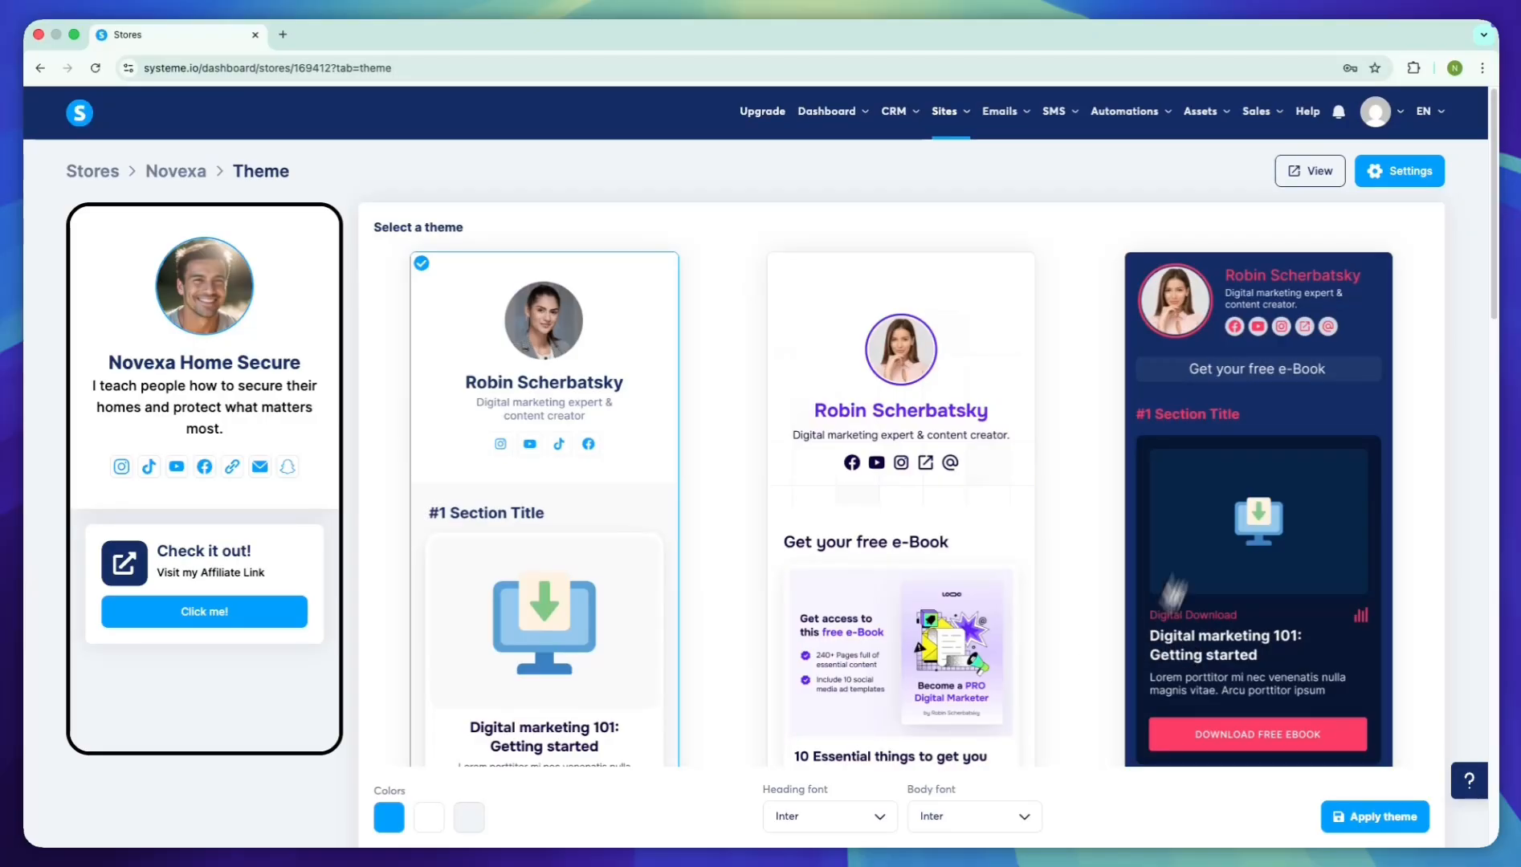
scroll(827, 534, "down", 10)
scroll(827, 534, "down", 15)
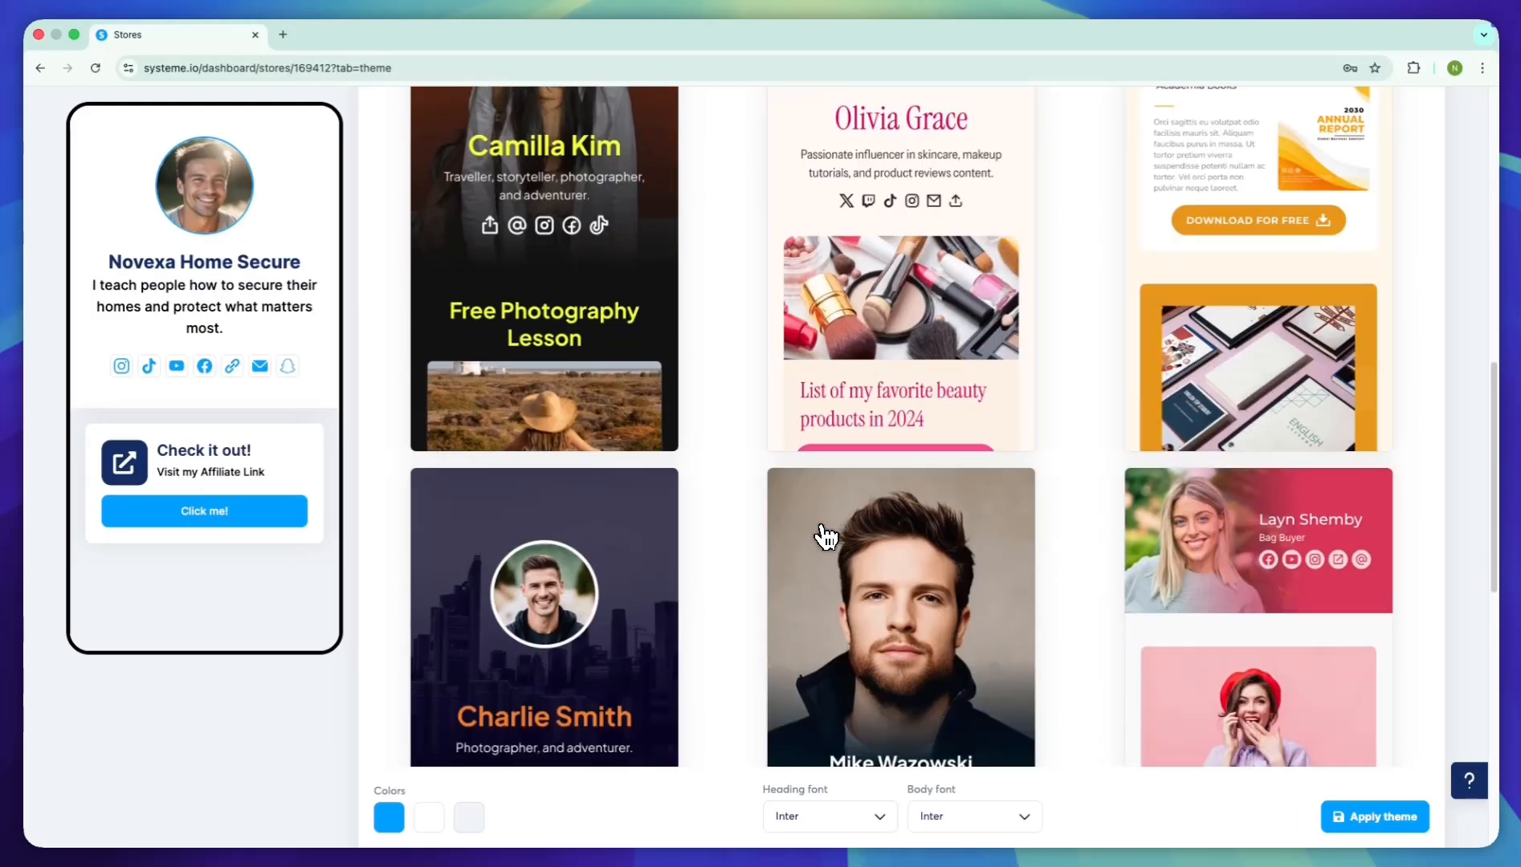
scroll(828, 536, "up", 20)
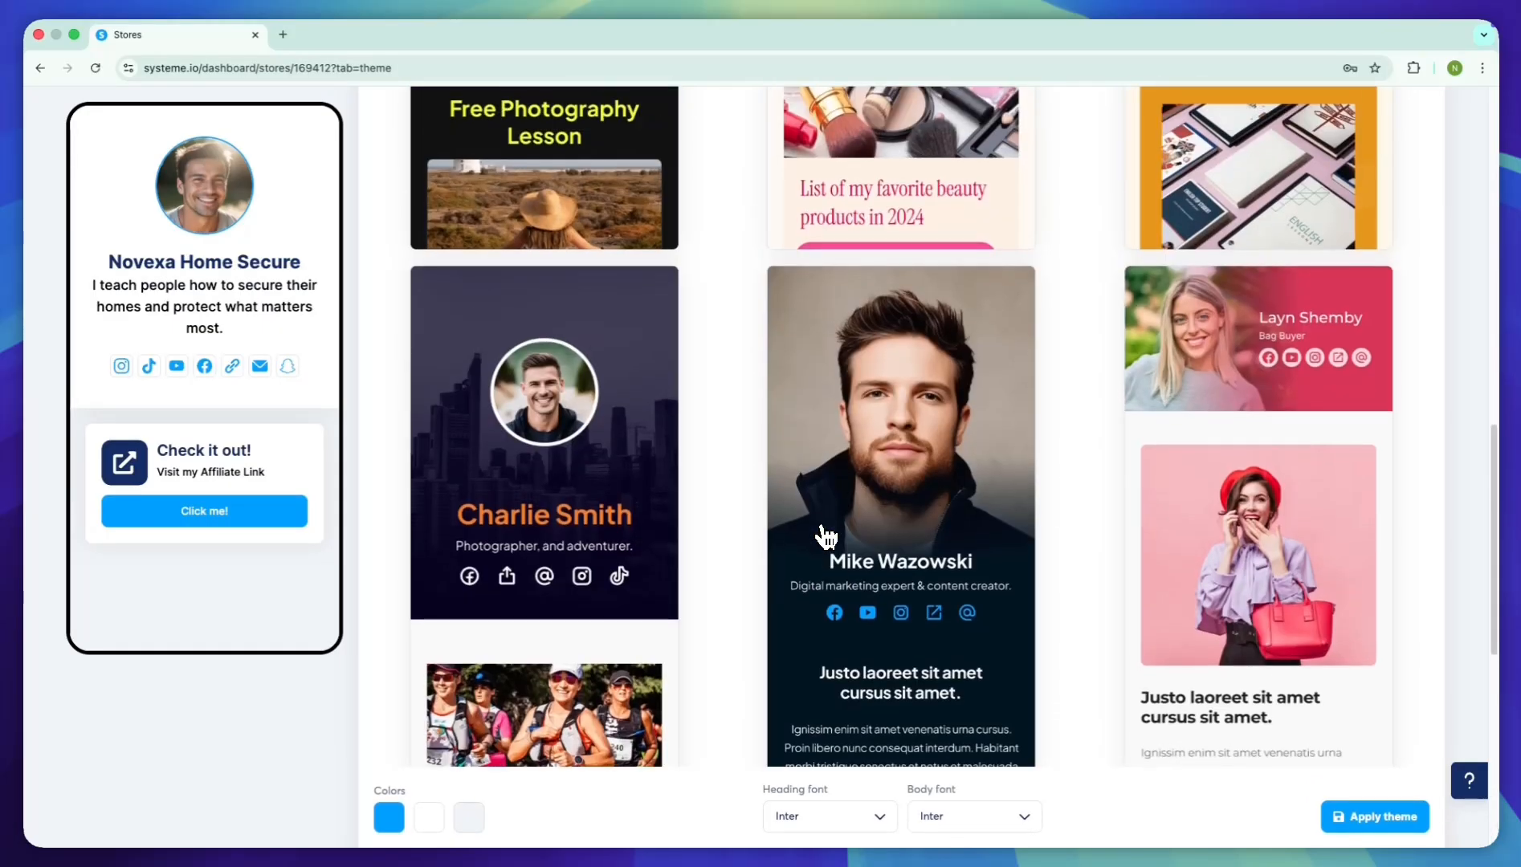
- Preview the store with the available themes one after another, from the first row through the last row of the gallery
left_click(777, 427)
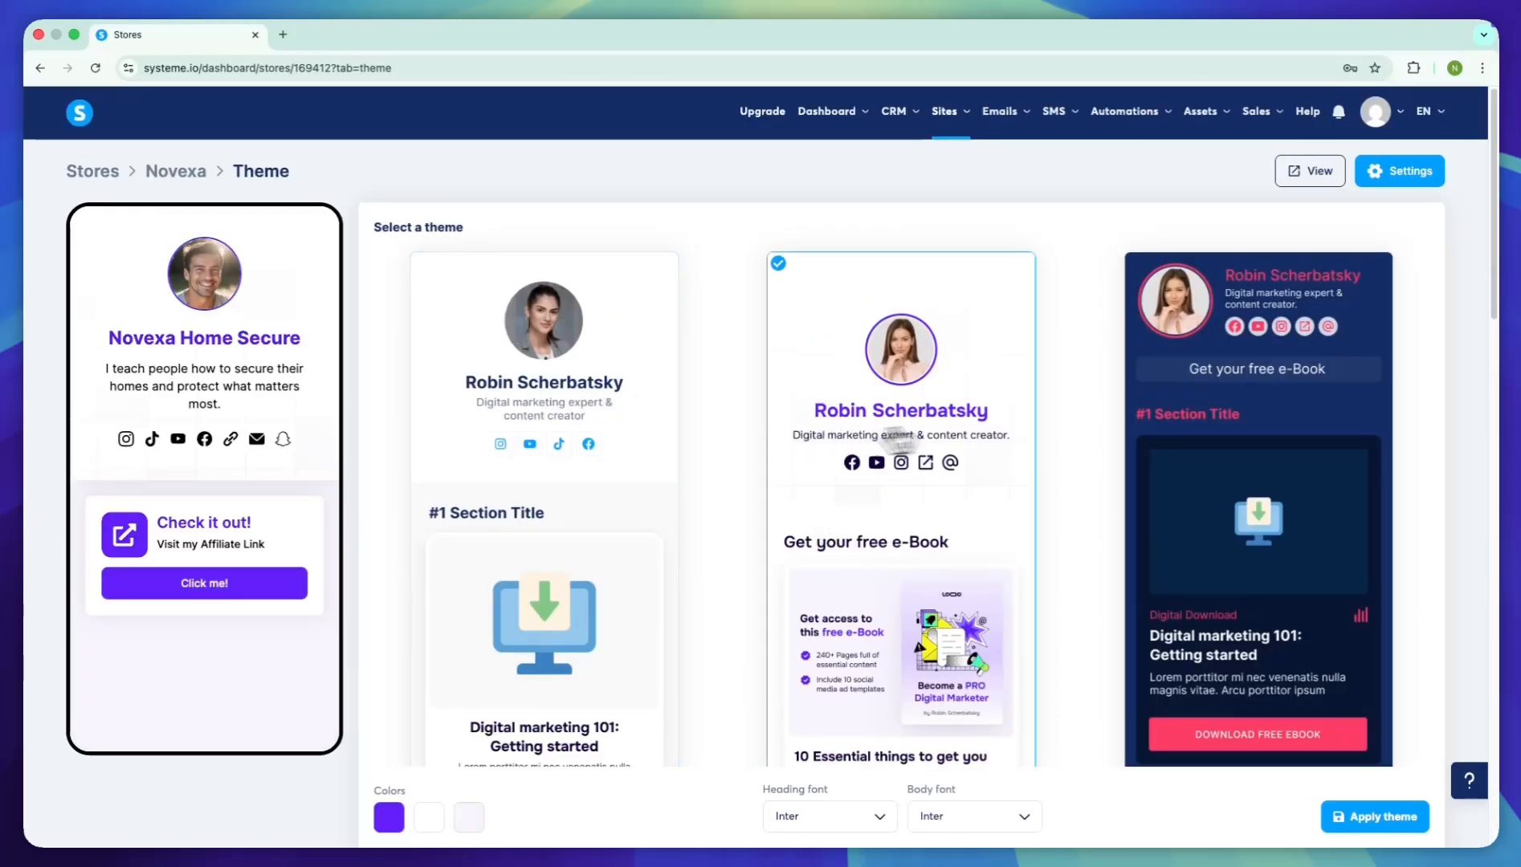
left_click(1128, 434)
scroll(1124, 465, "down", 4)
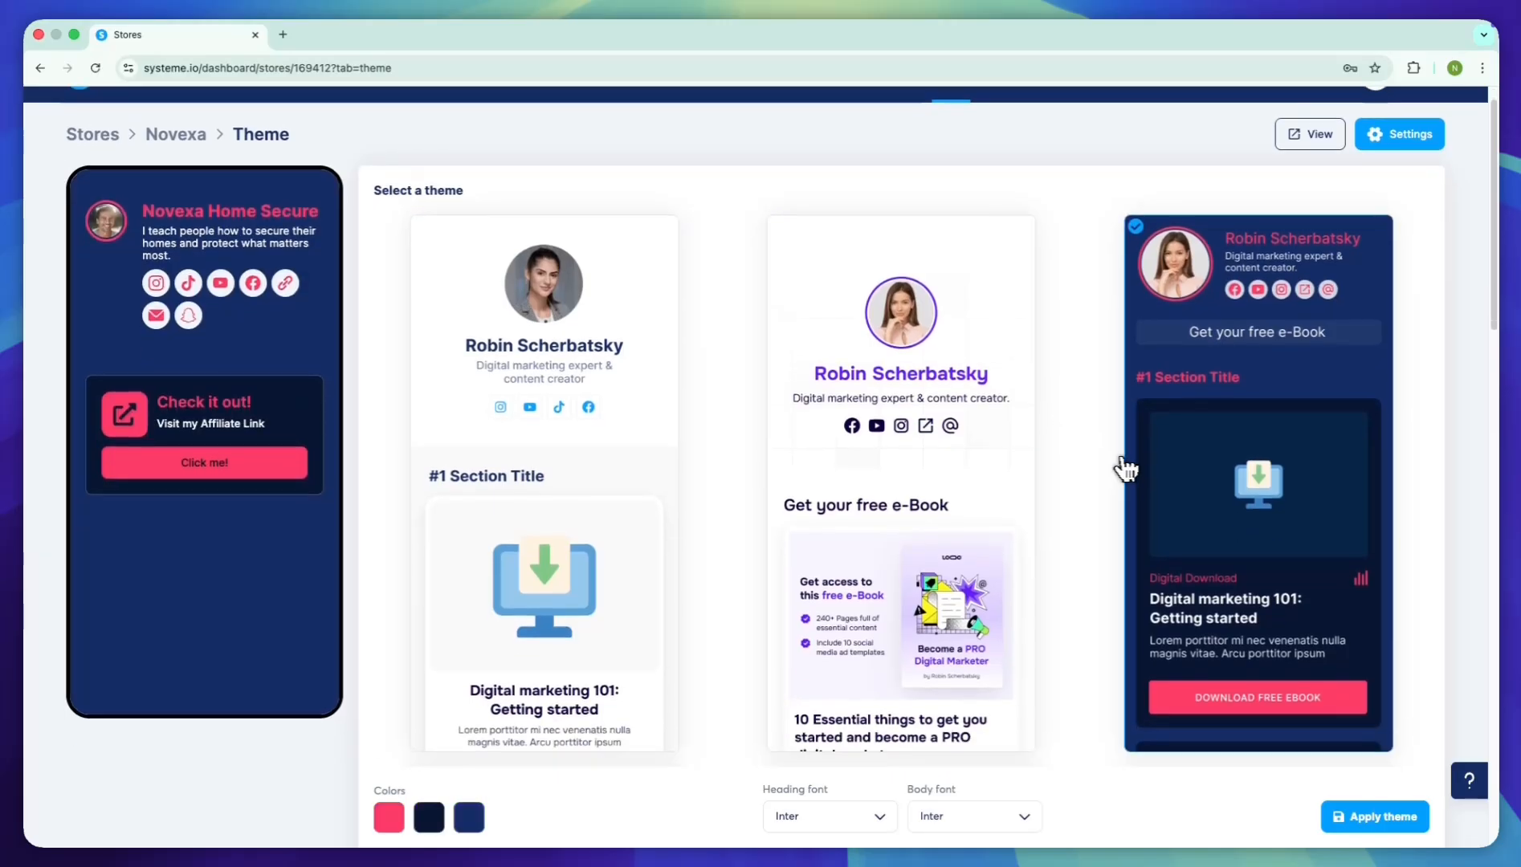
left_click(592, 566)
left_click(883, 595)
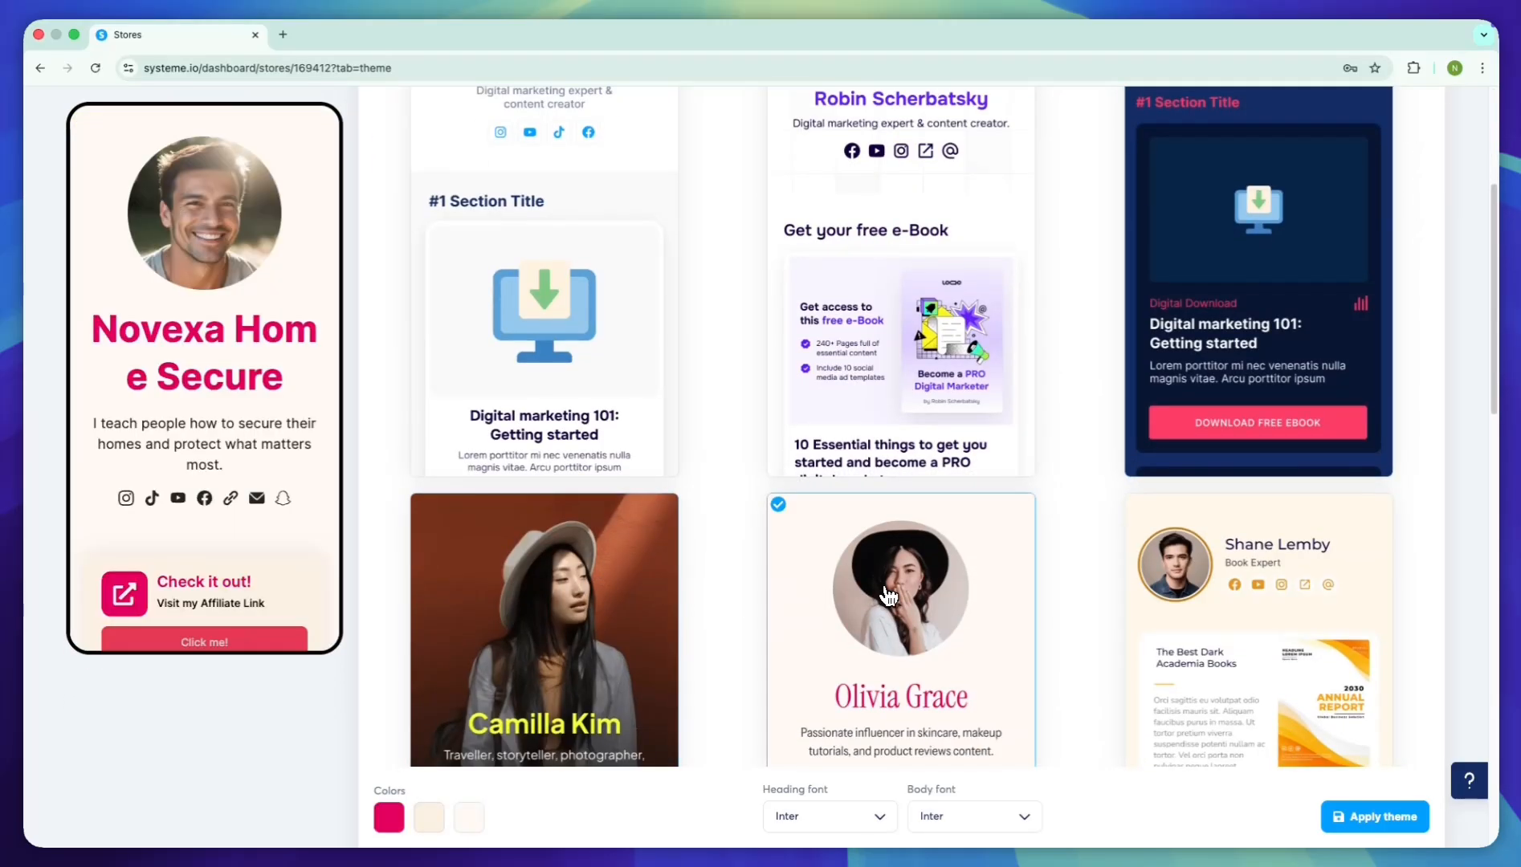
left_click(1144, 626)
scroll(1025, 608, "down", 3)
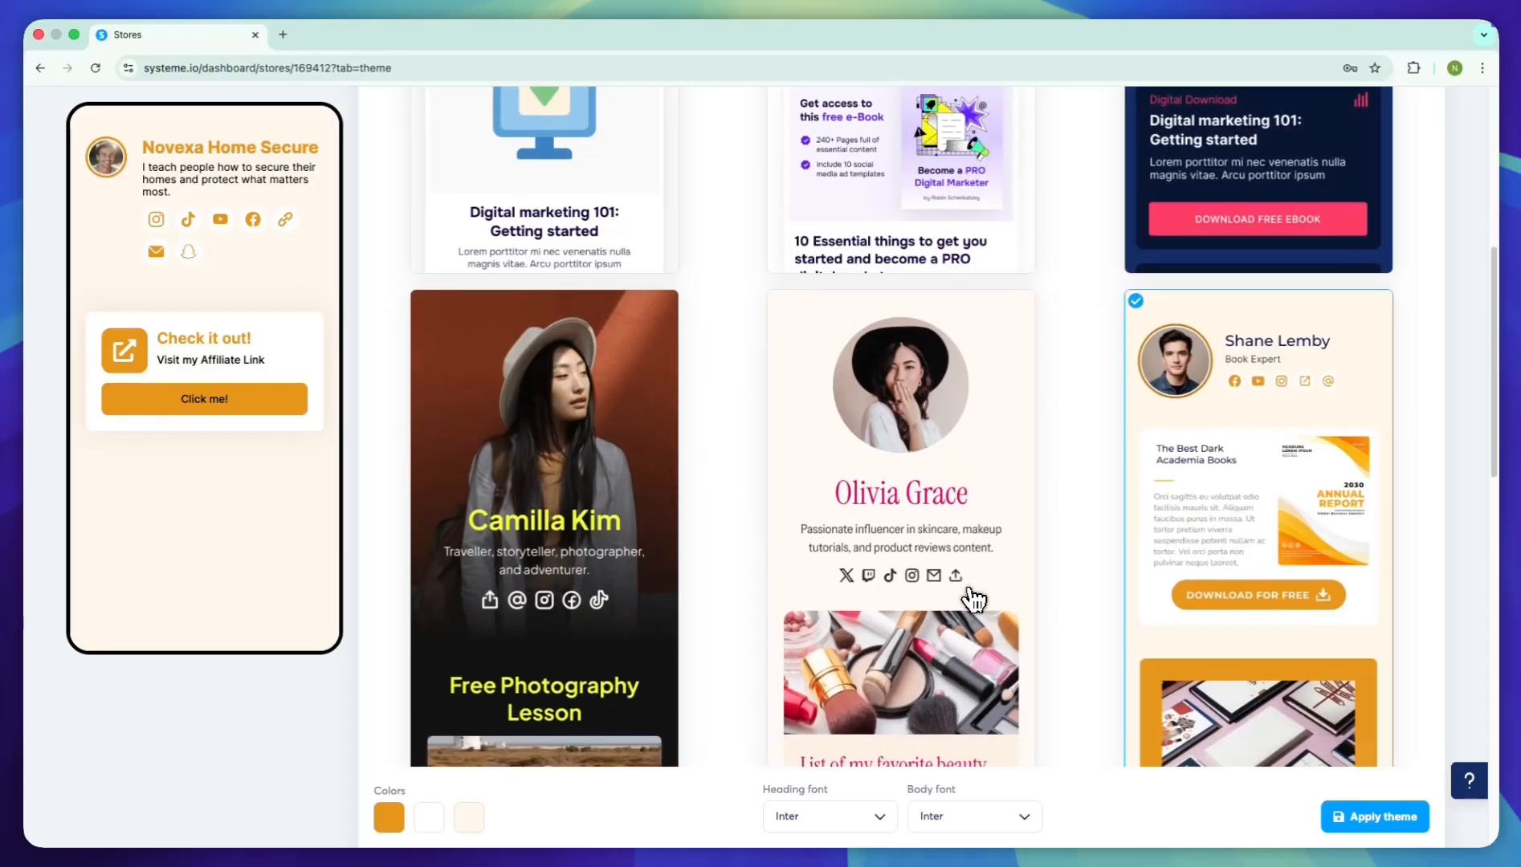
left_click(601, 585)
left_click(819, 542)
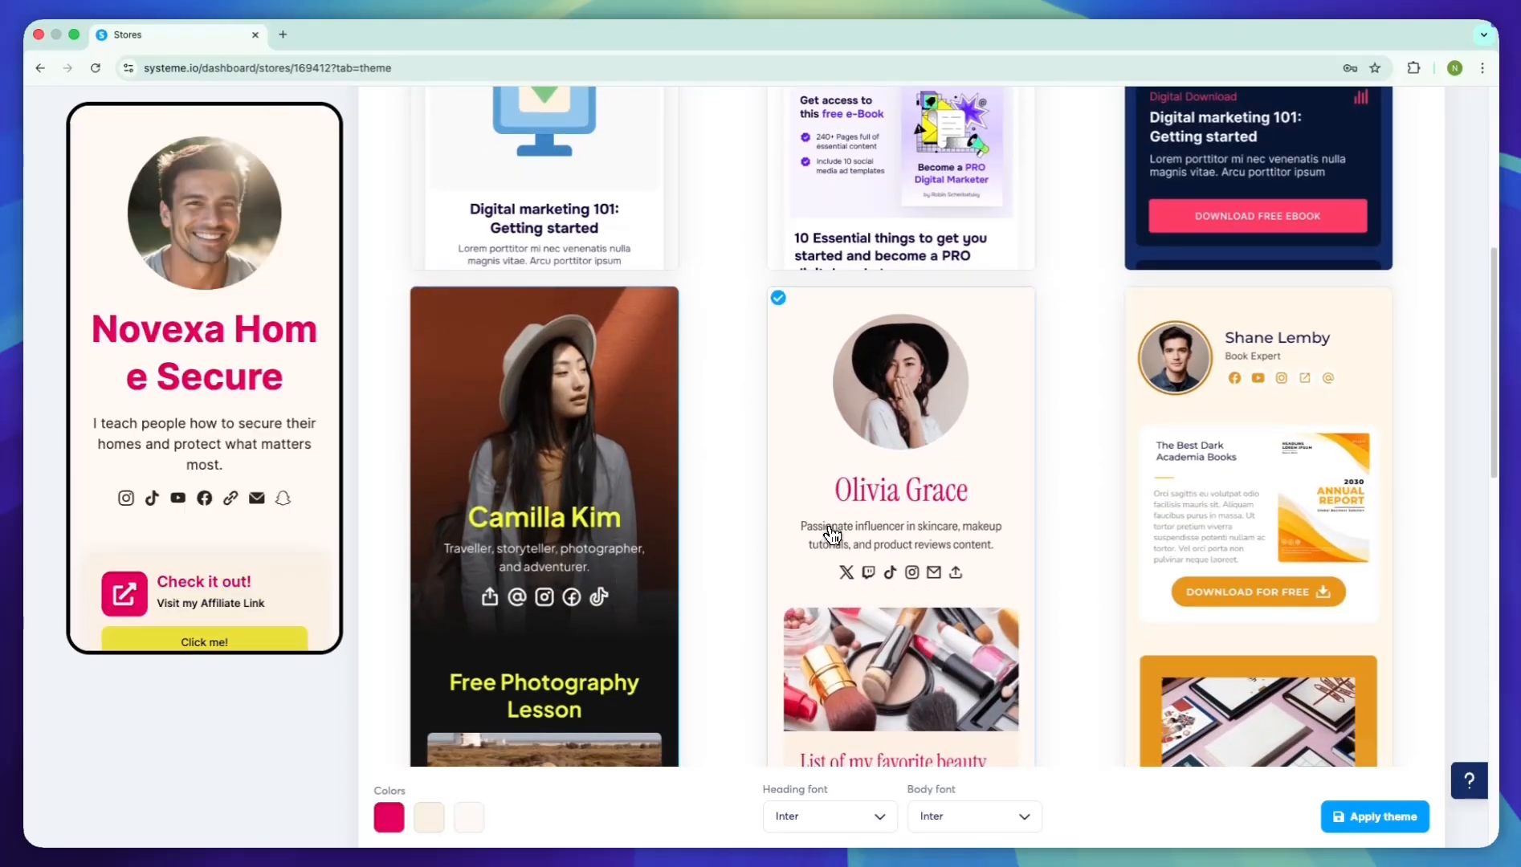
left_click(1244, 588)
scroll(990, 584, "down", 7)
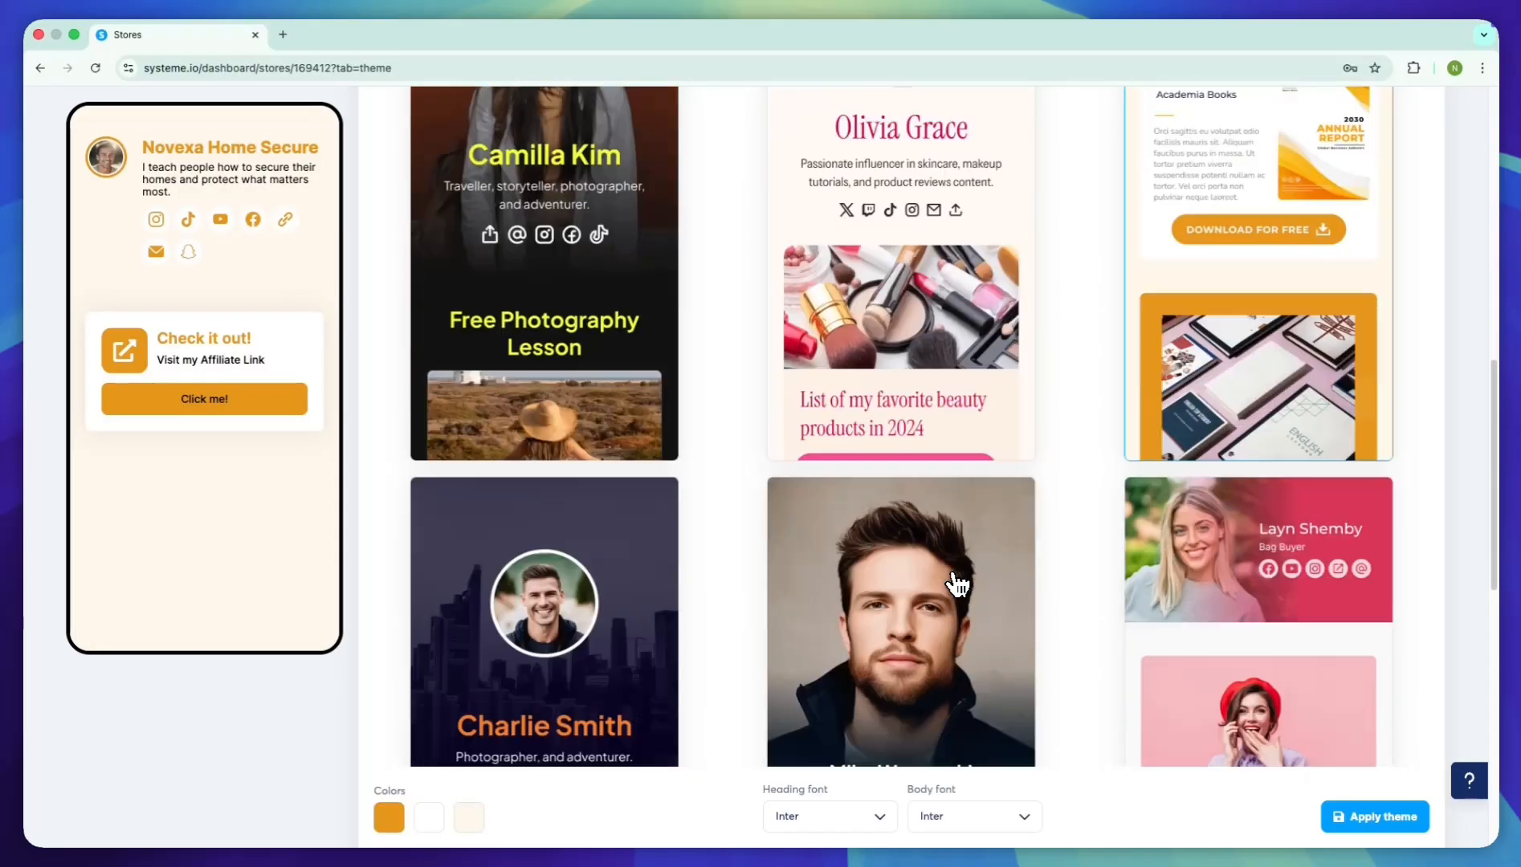
left_click(560, 577)
left_click(773, 596)
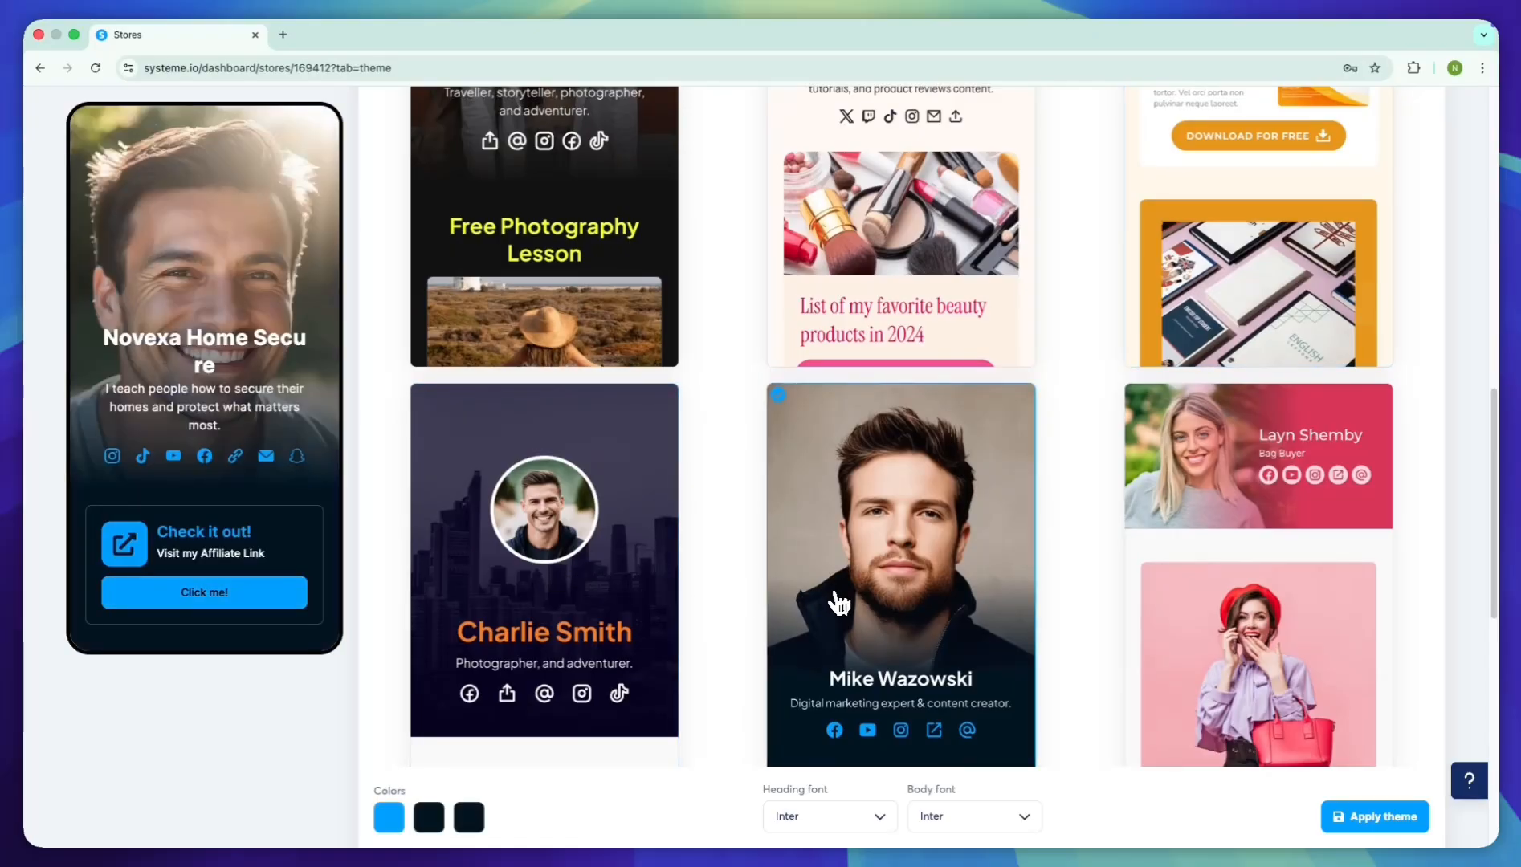
left_click(1245, 572)
scroll(1246, 572, "down", 4)
scroll(1247, 572, "down", 5)
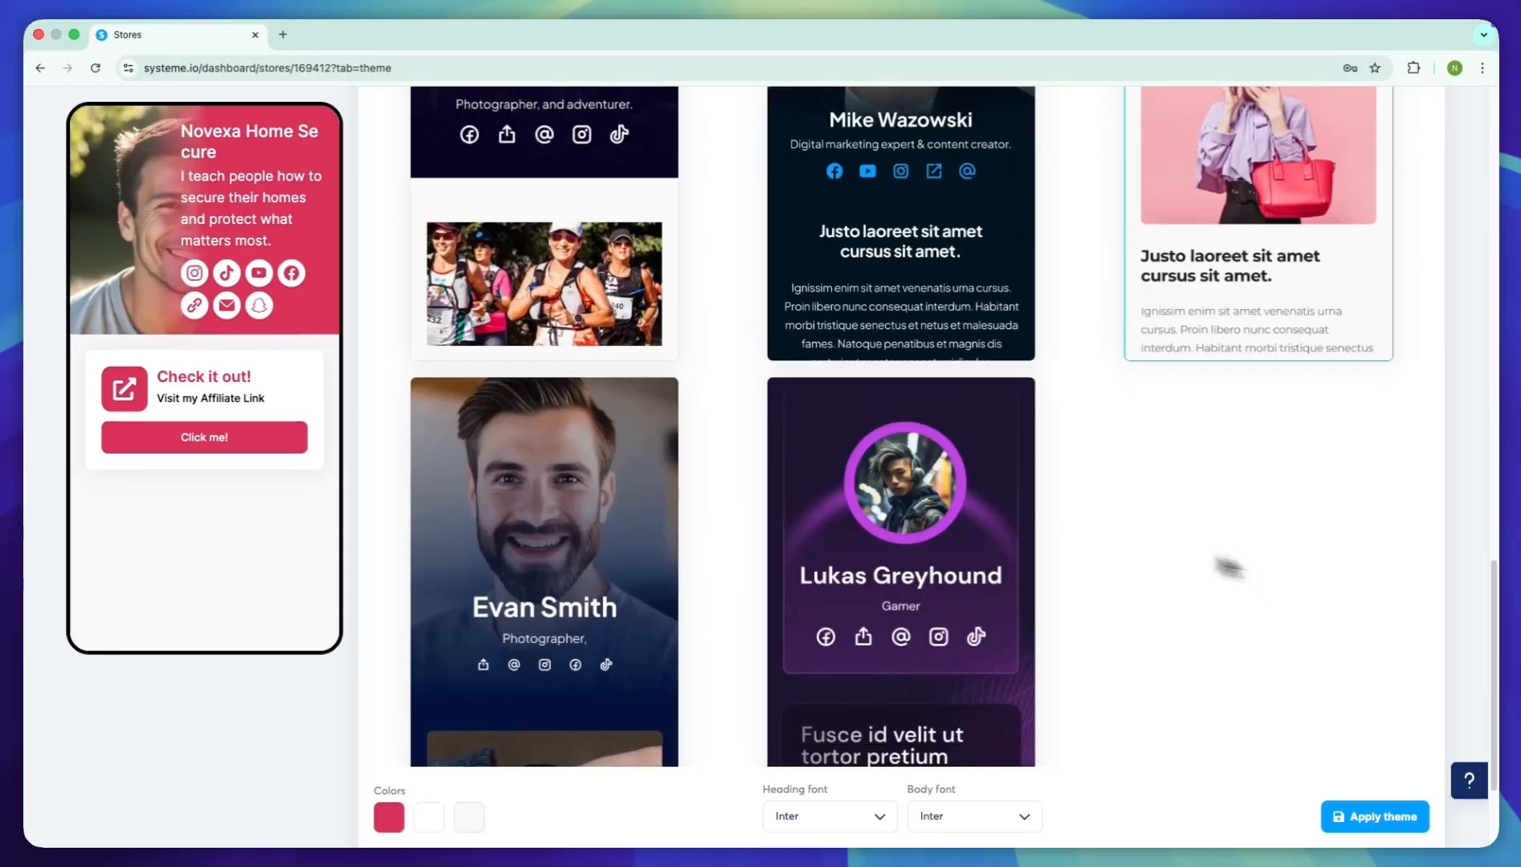
left_click(676, 560)
left_click(889, 558)
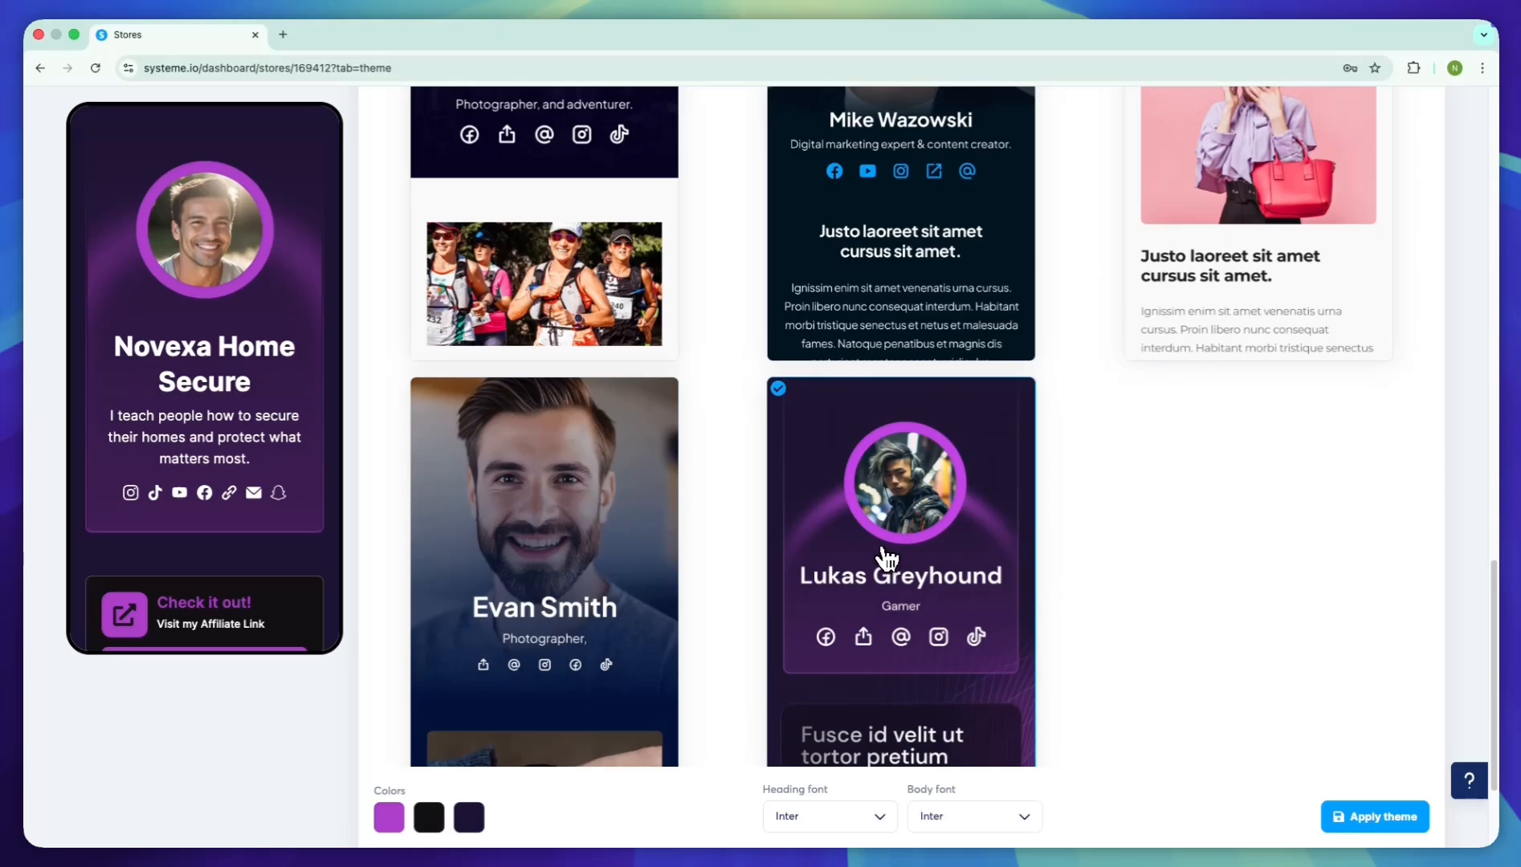
- Compare a few earlier themes again on the store, including the dark blue photo, cream and pink, and white and purple designs
scroll(889, 558, "up", 7)
left_click(901, 663)
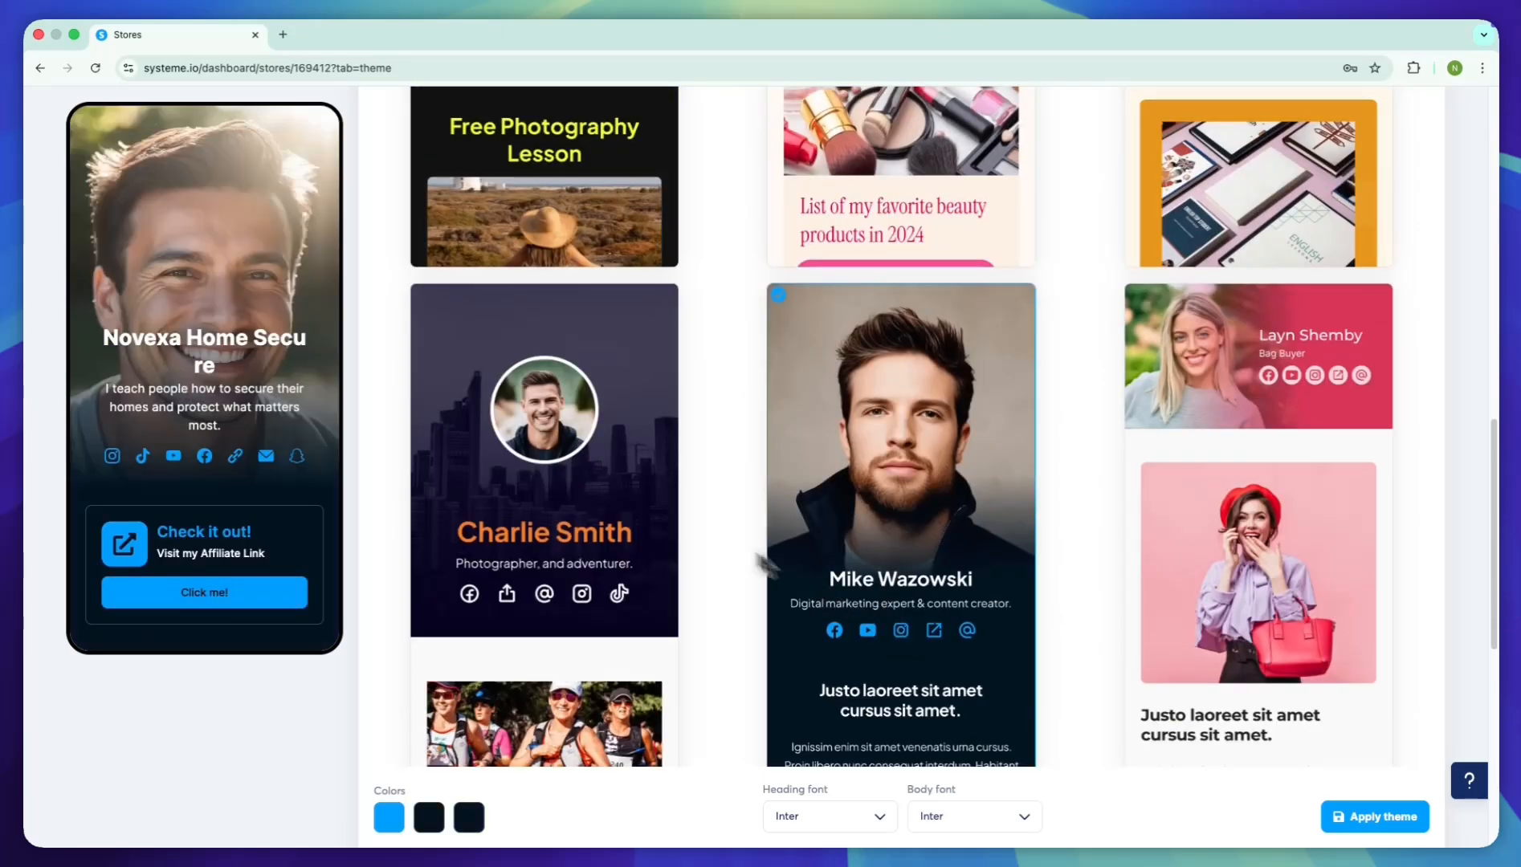
scroll(763, 555, "up", 3)
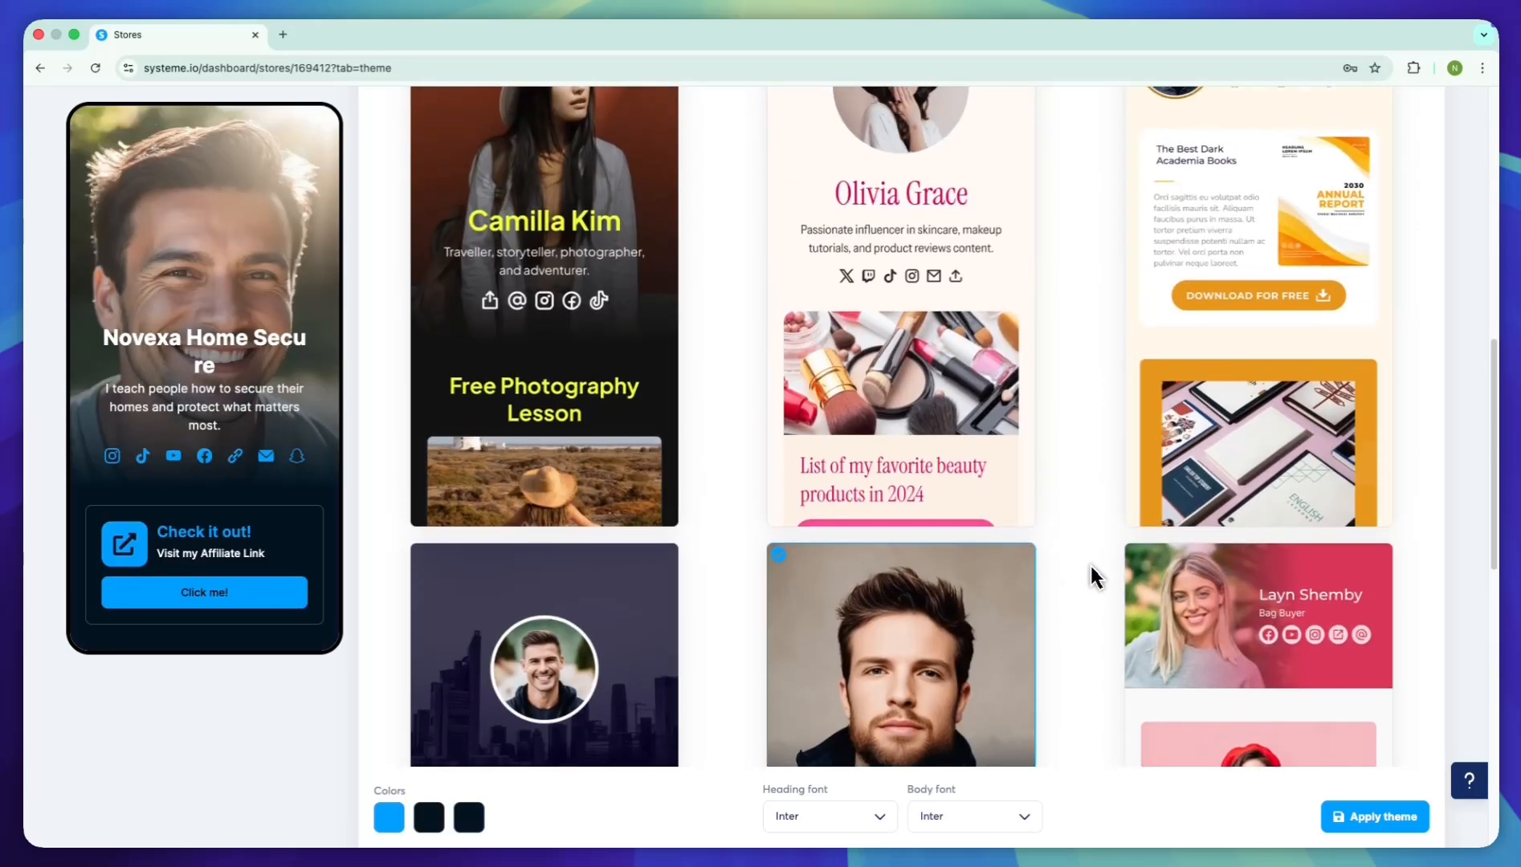
left_click(1140, 578)
left_click(1237, 386)
scroll(872, 418, "up", 5)
left_click(873, 418)
scroll(873, 419, "up", 4)
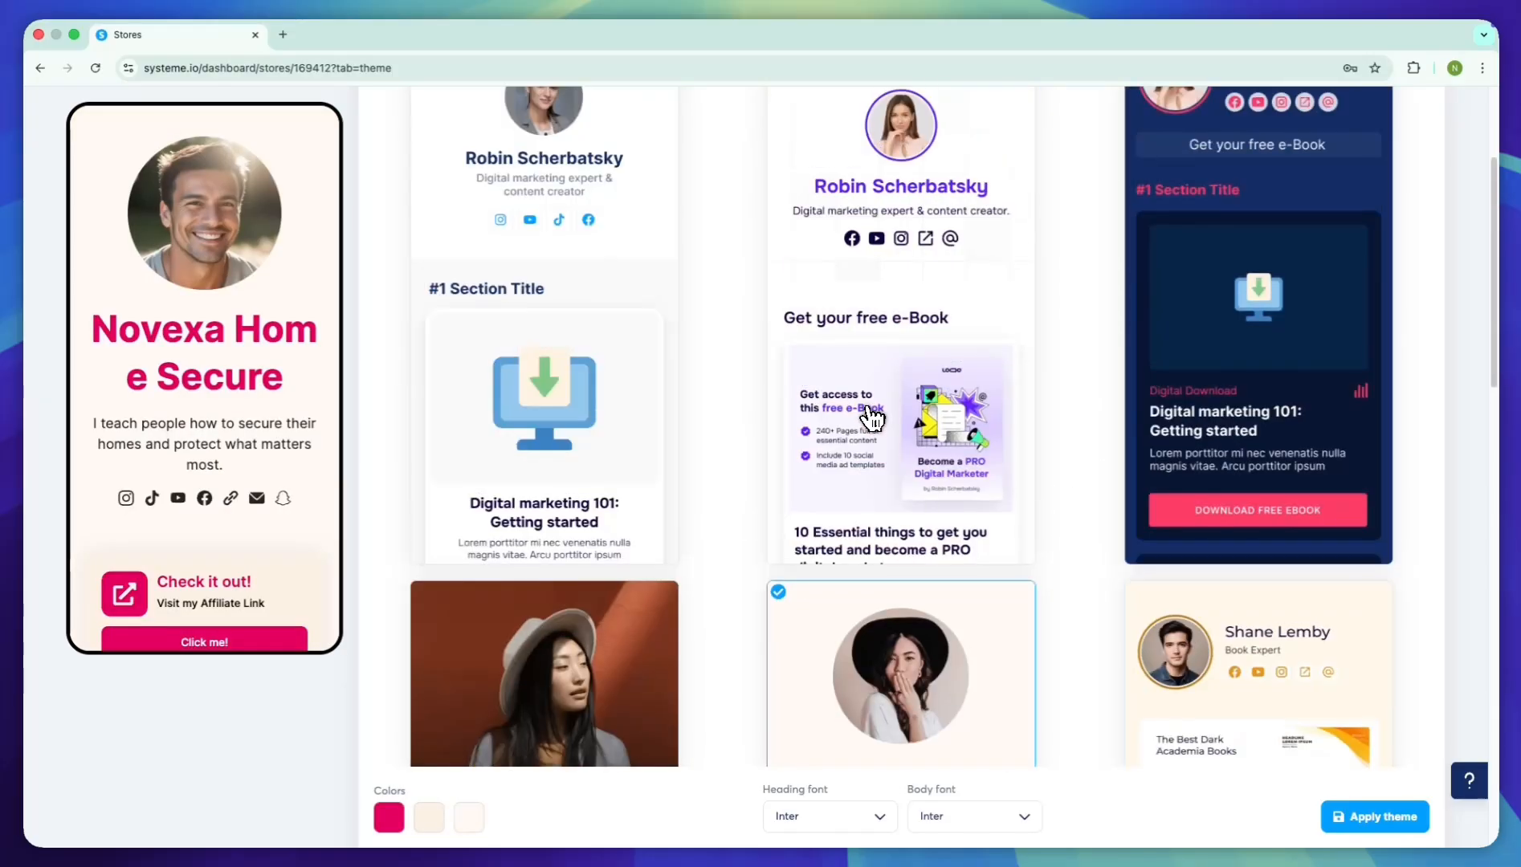
left_click(873, 418)
left_click(1140, 469)
left_click(1020, 498)
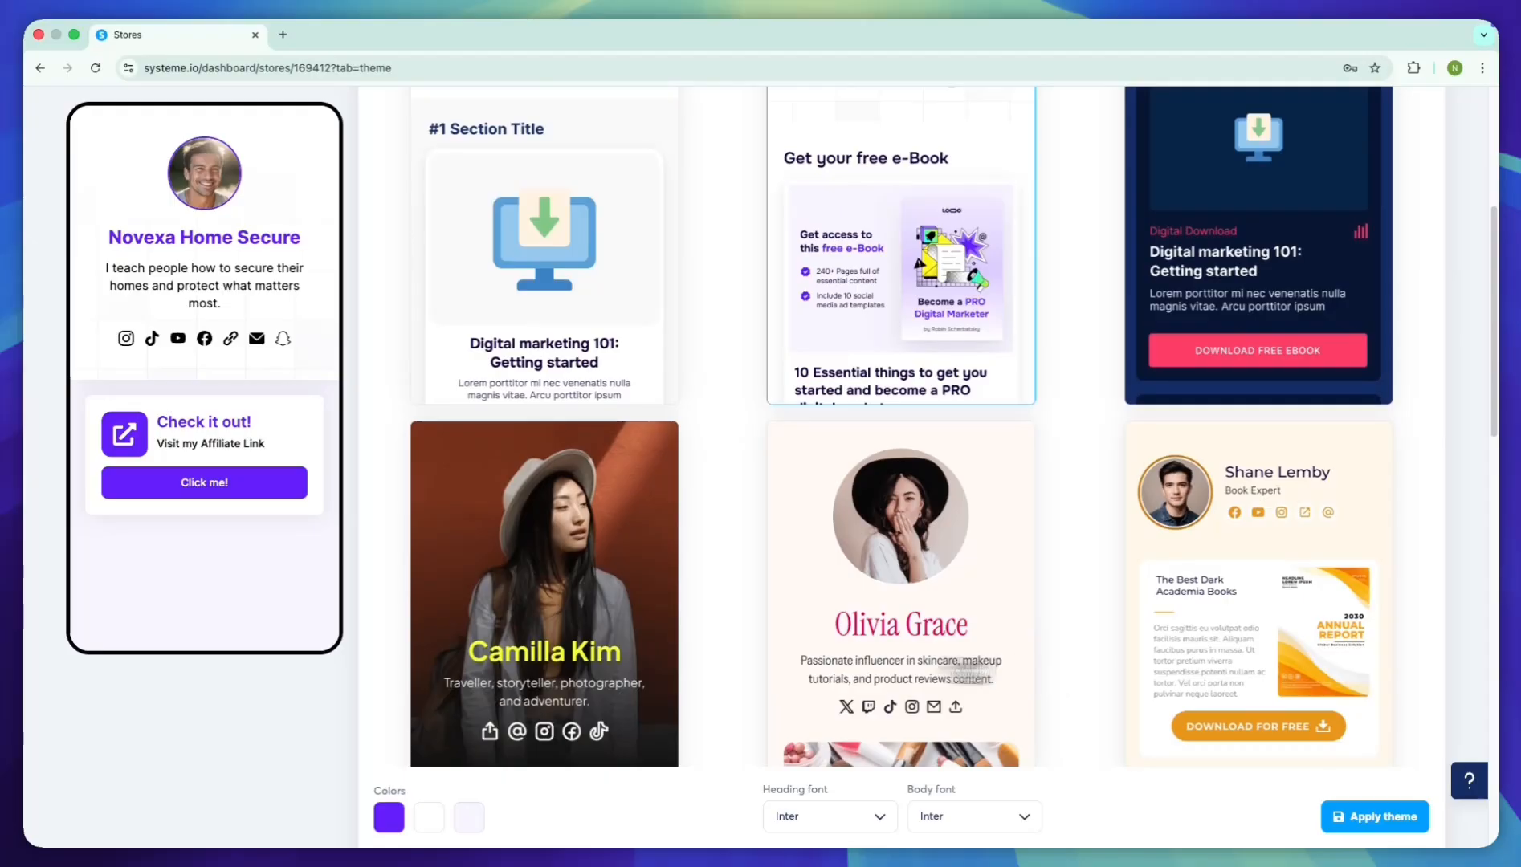
- Select the black theme with the full-width photo header and neon yellow accents, and change its accent color to light blue
left_click(576, 627)
scroll(571, 625, "down", 3)
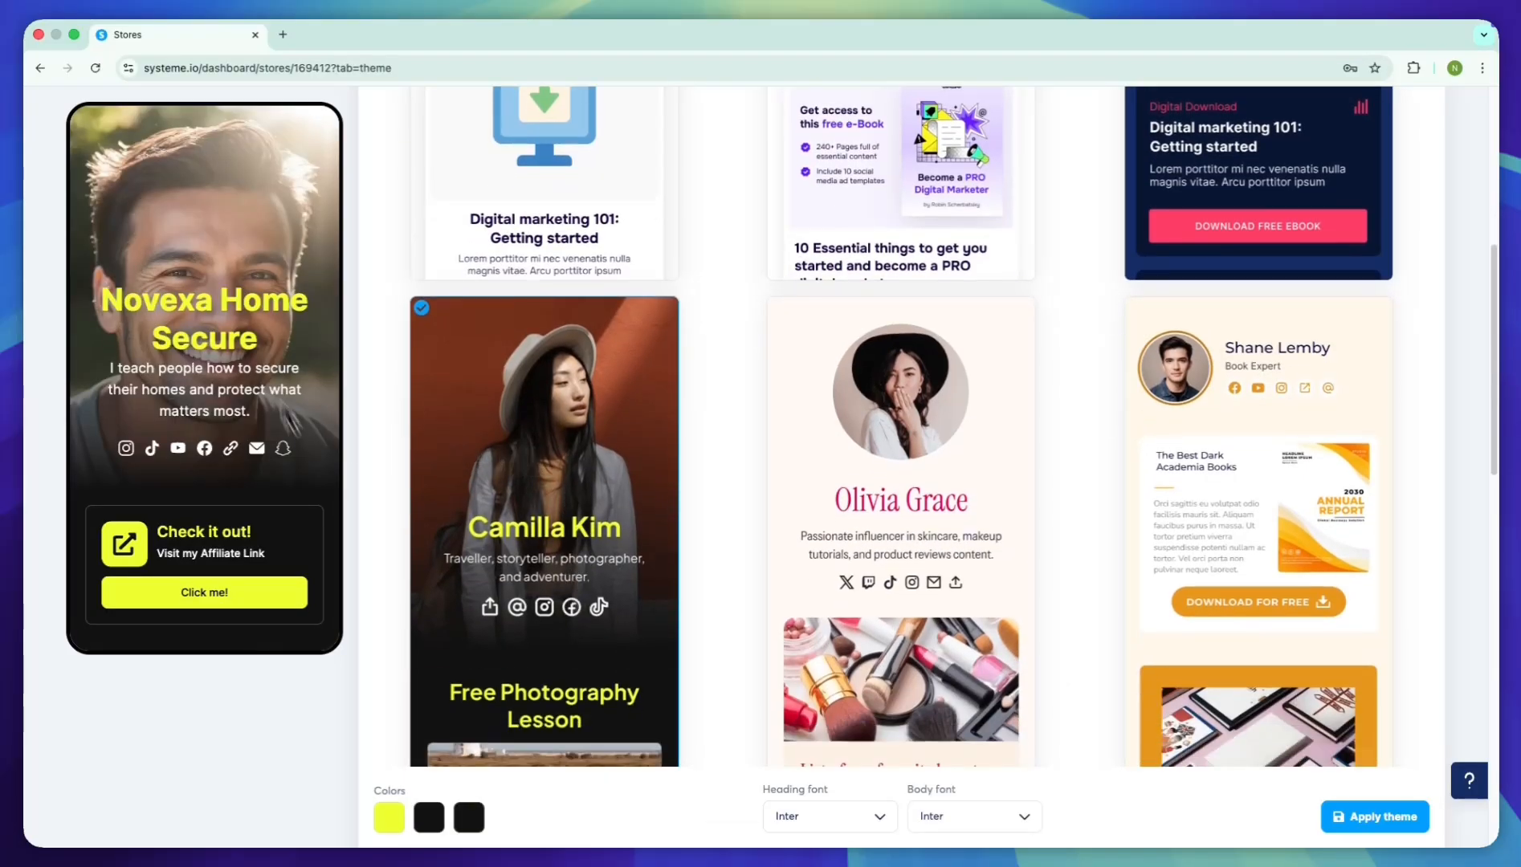
left_click(391, 817)
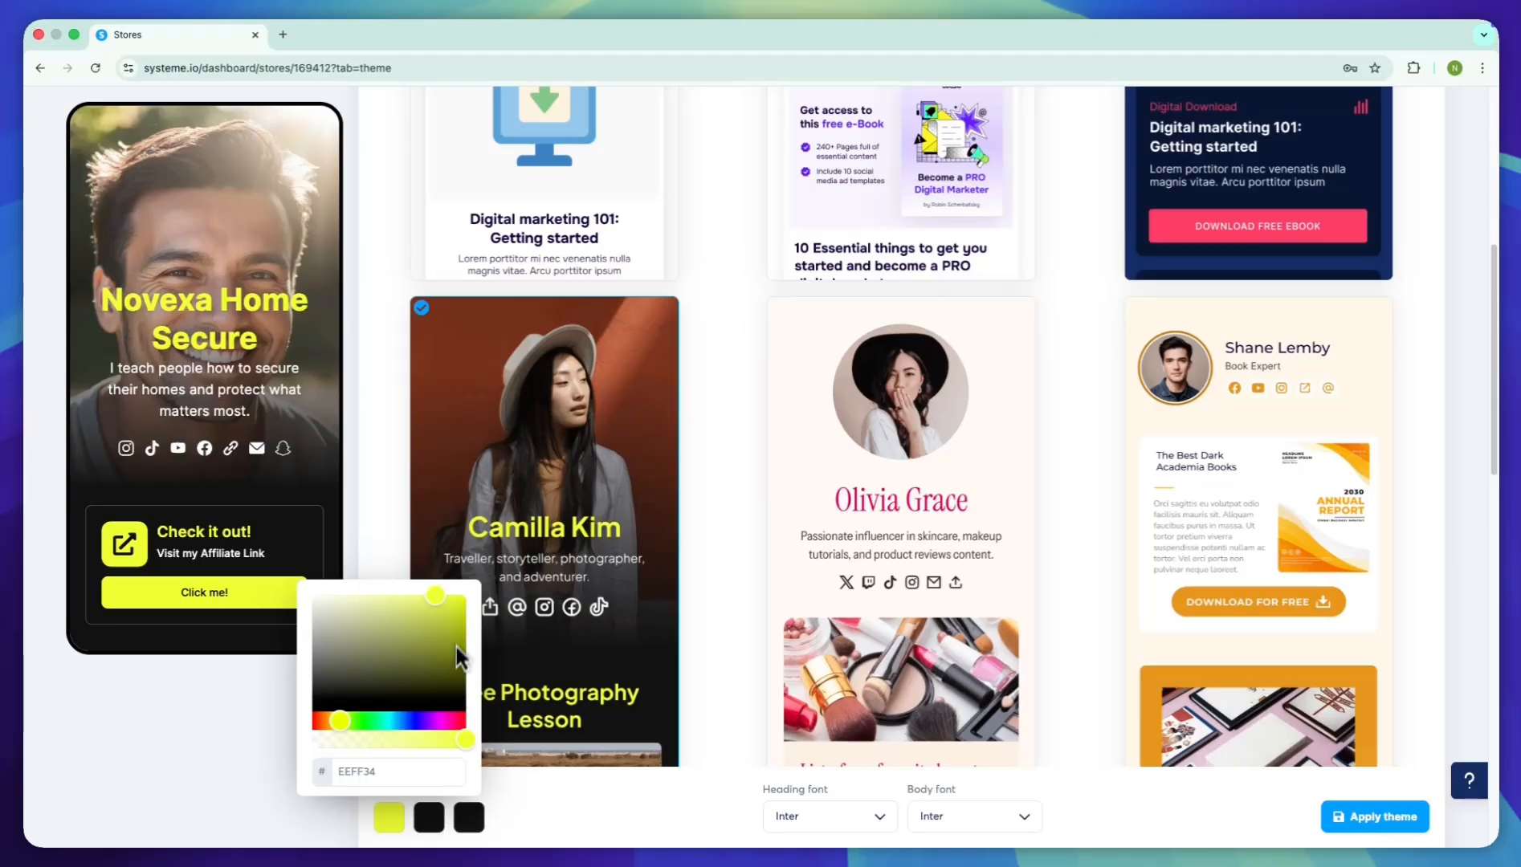
left_click(406, 721)
left_click_drag(405, 722, 397, 721)
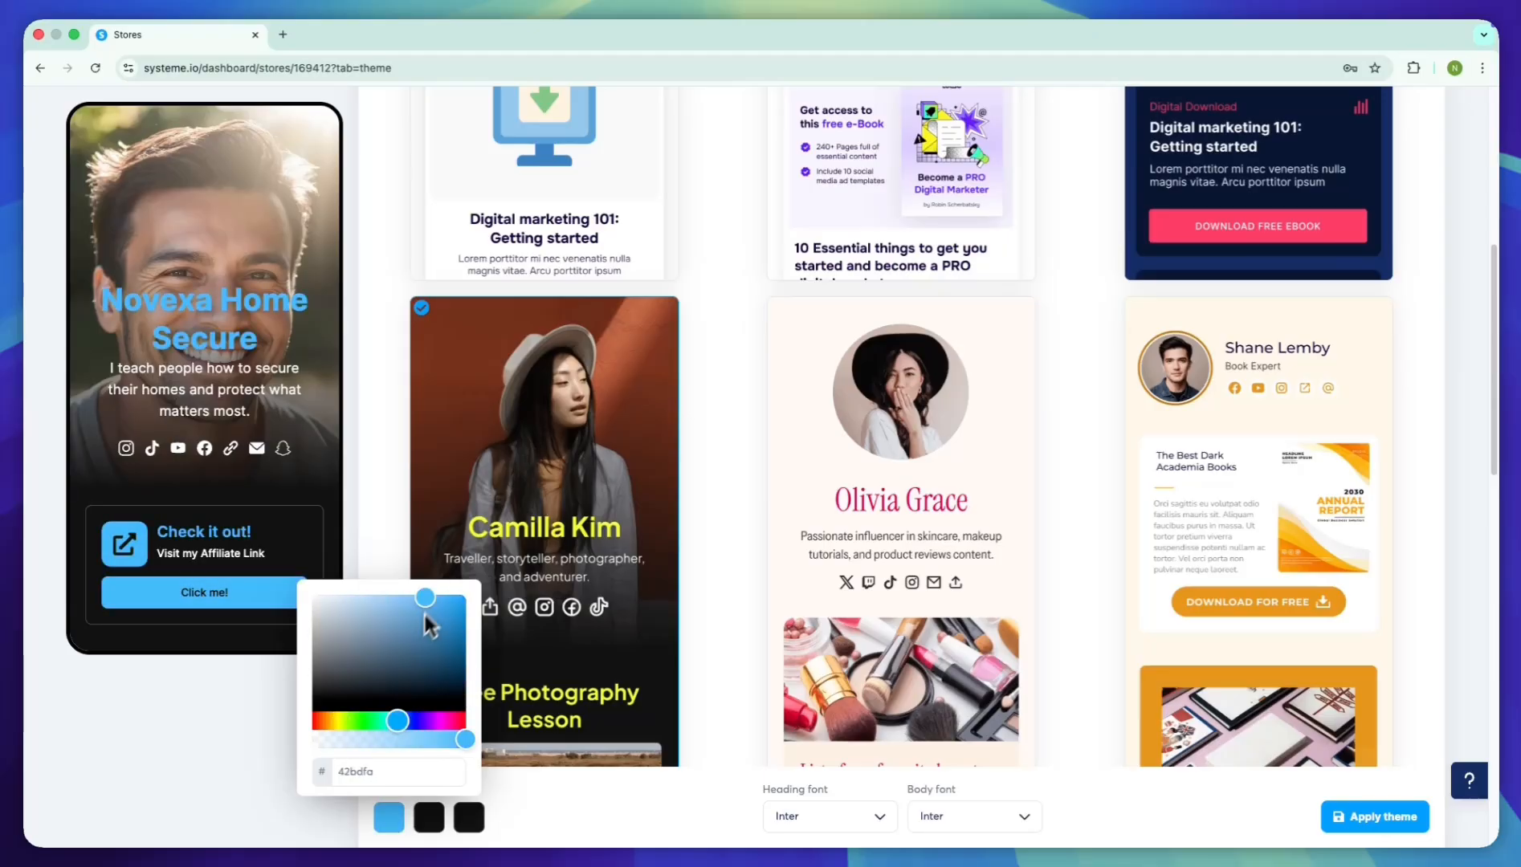
left_click_drag(425, 609, 395, 595)
- Lighten the theme's two near-black colors slightly, to 1b1b1b for the second color and 1a1a1a for the third
left_click(428, 817)
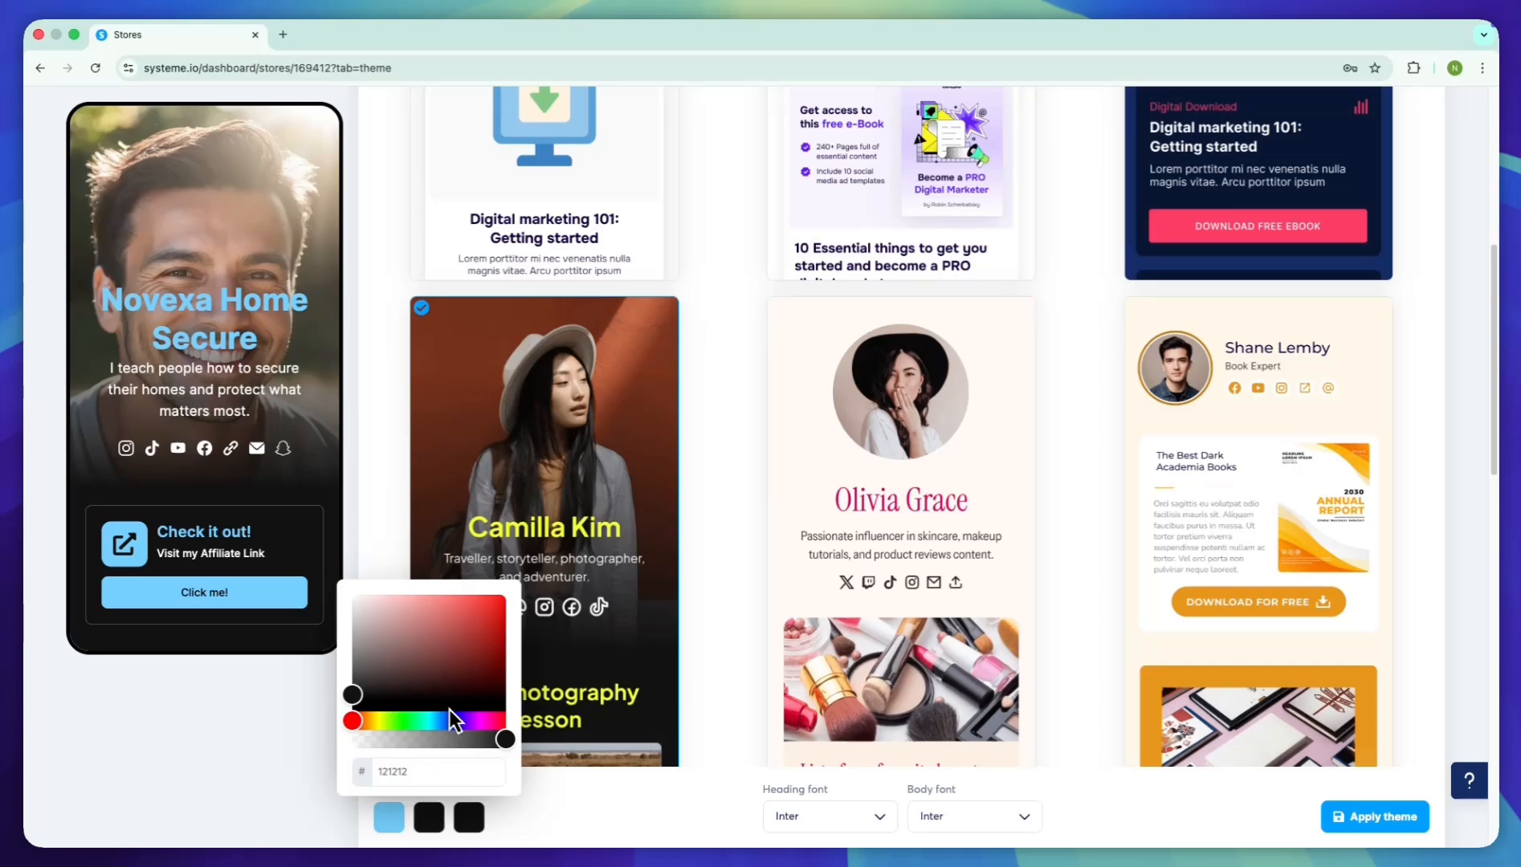
left_click_drag(353, 696, 352, 694)
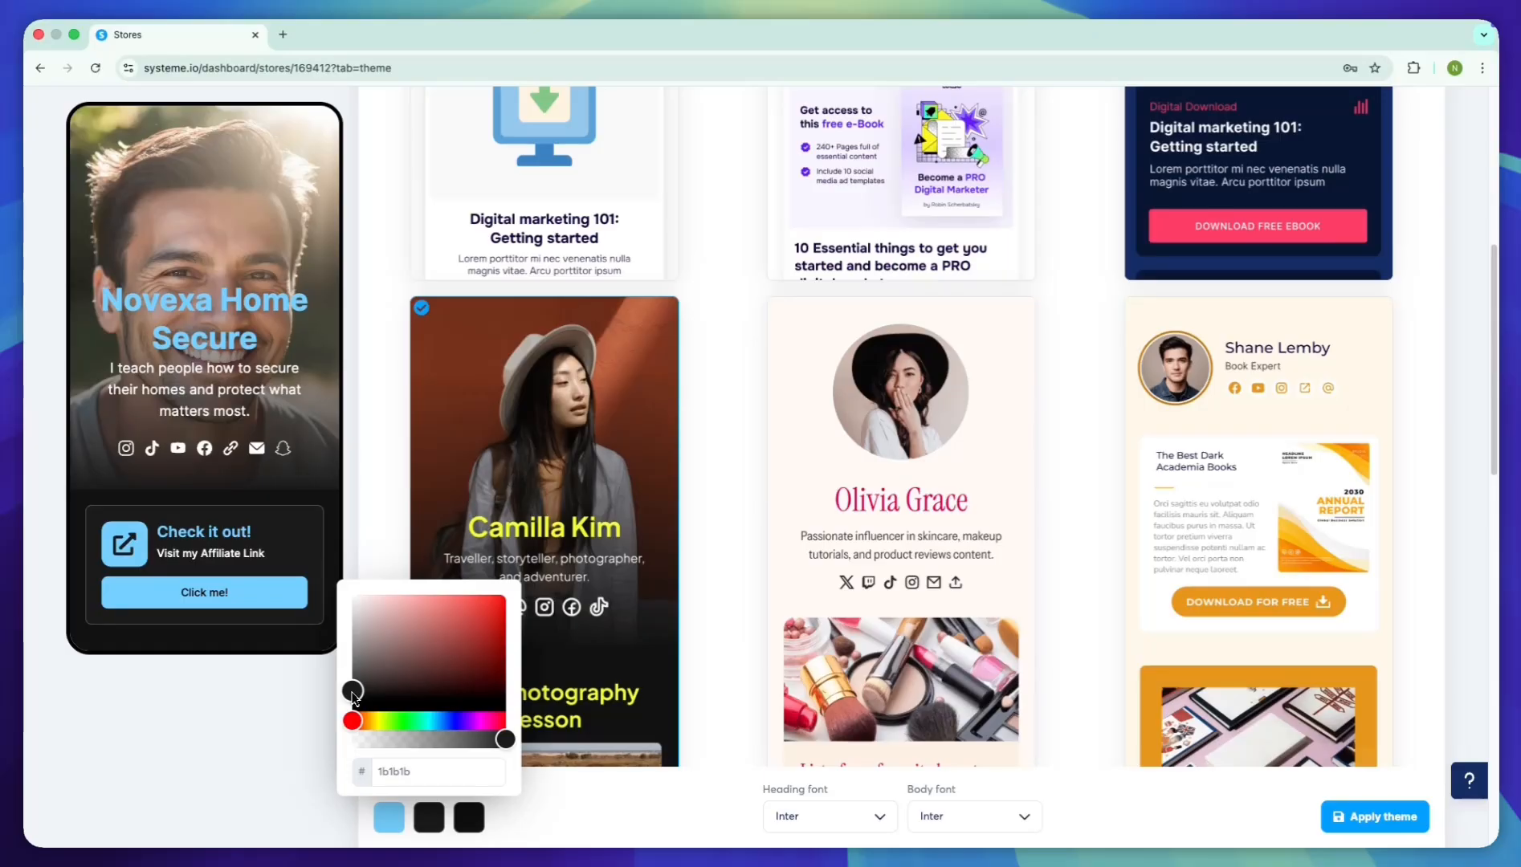
left_click(480, 821)
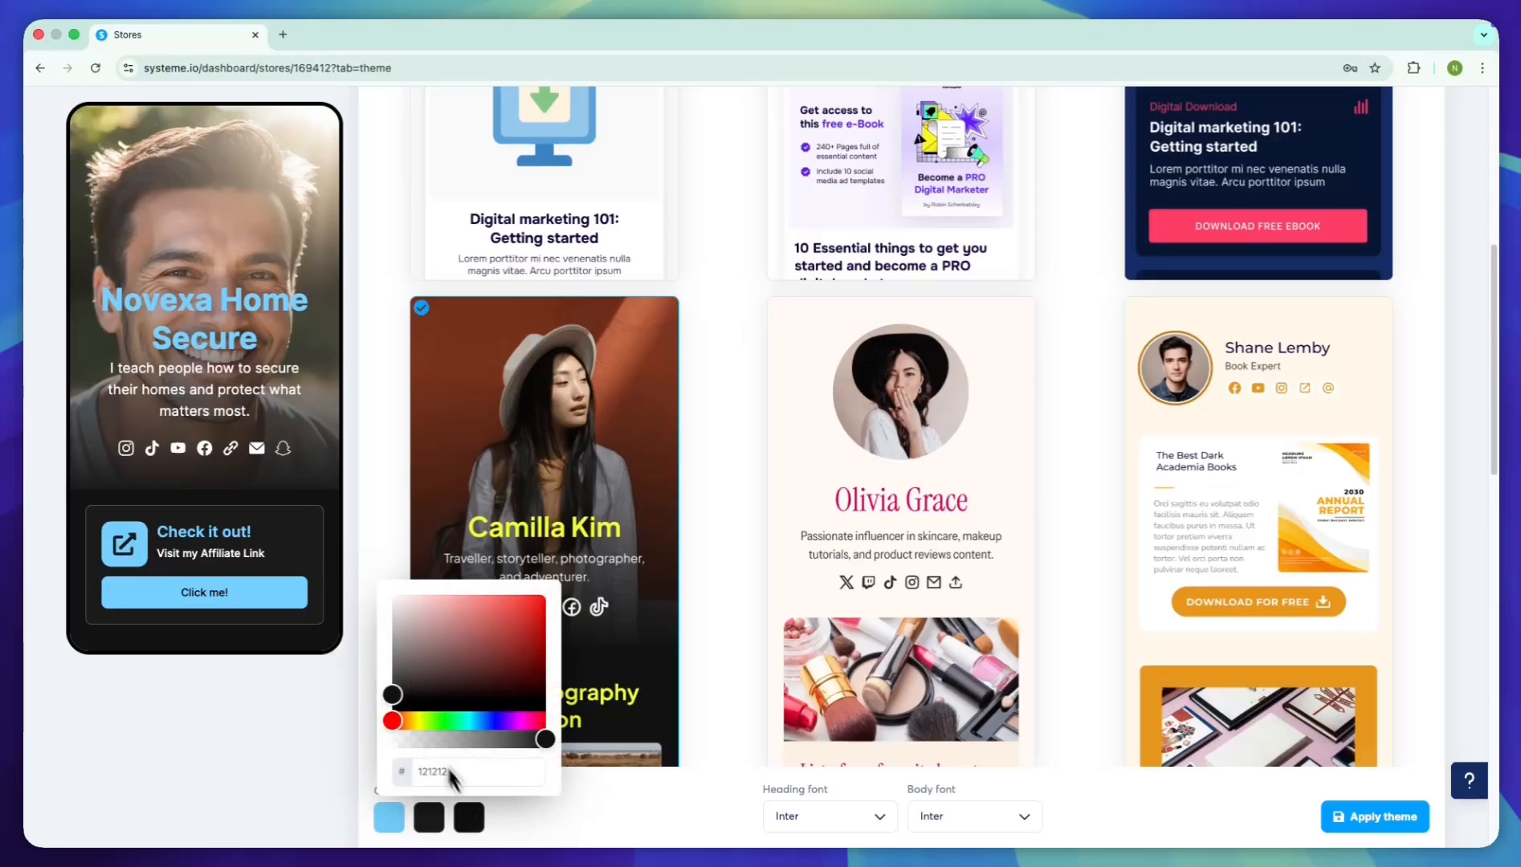
left_click_drag(398, 704, 384, 700)
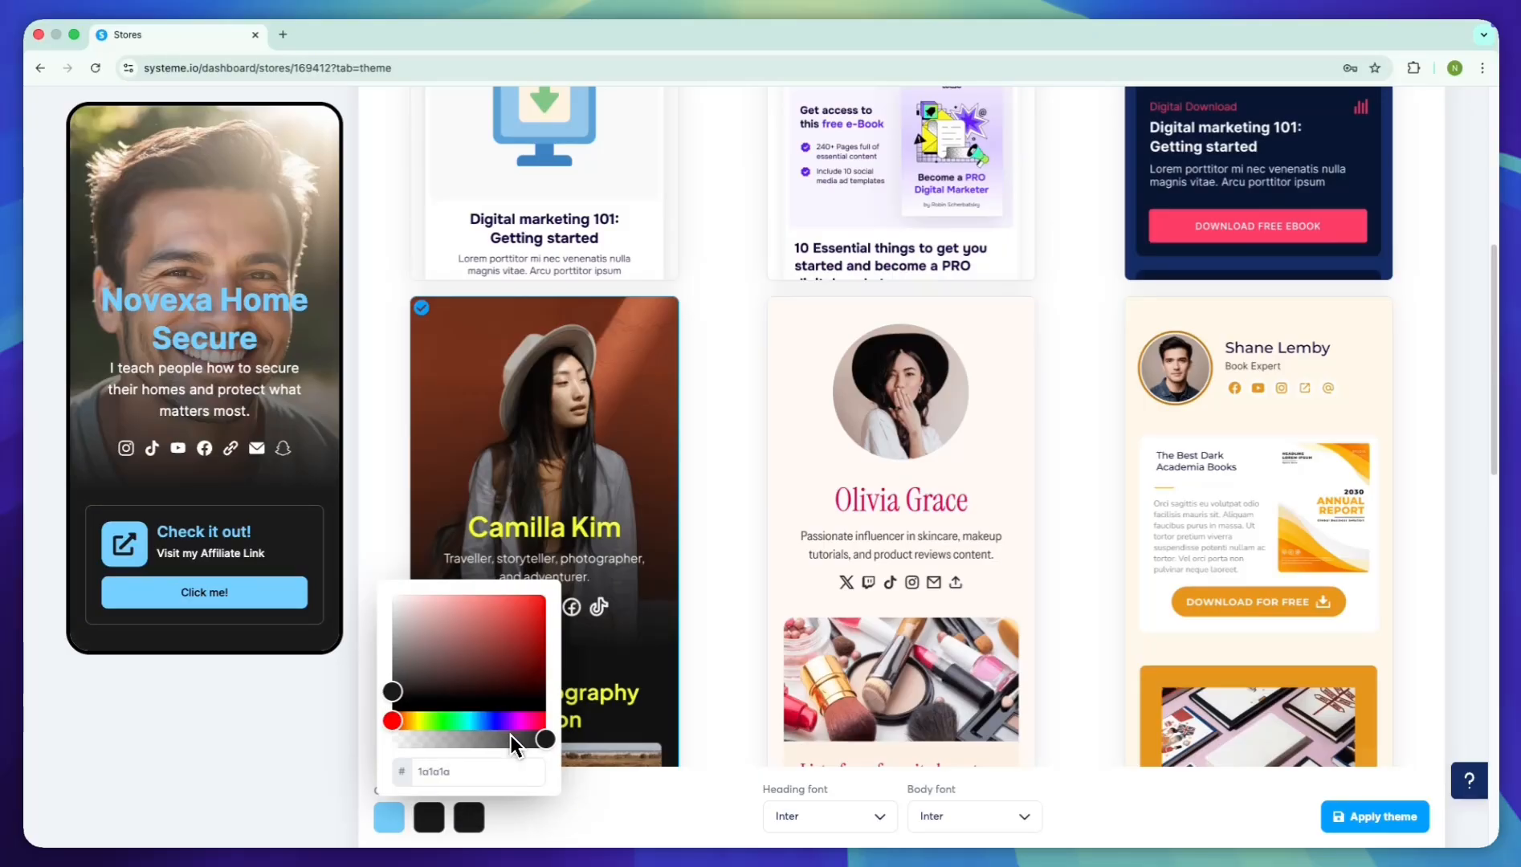
left_click(703, 813)
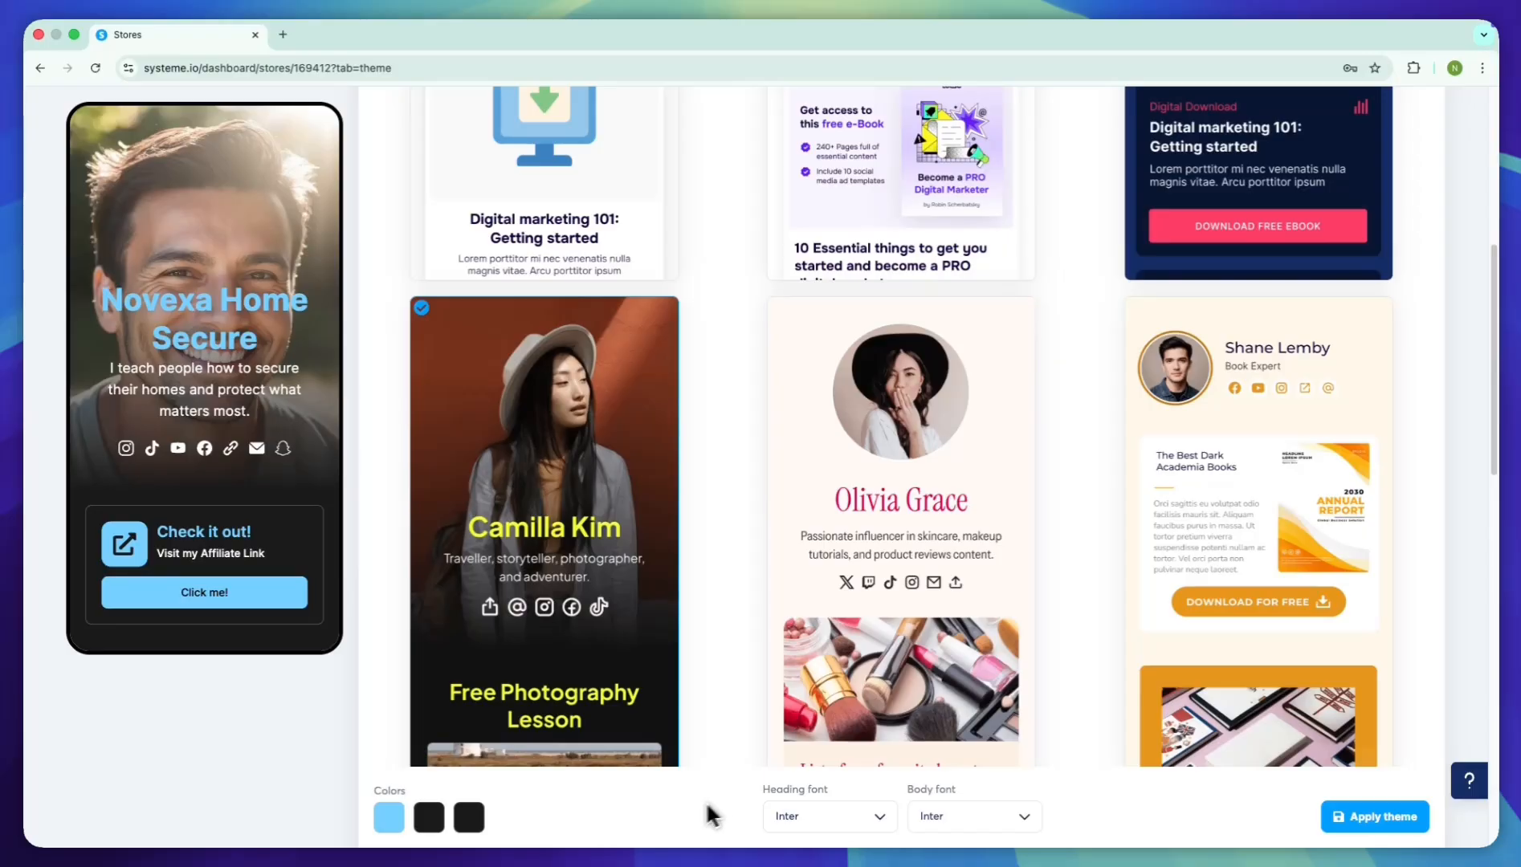
- Set the theme's body font to Poppins and its heading font to Roboto
left_click(937, 813)
scroll(940, 750, "down", 3)
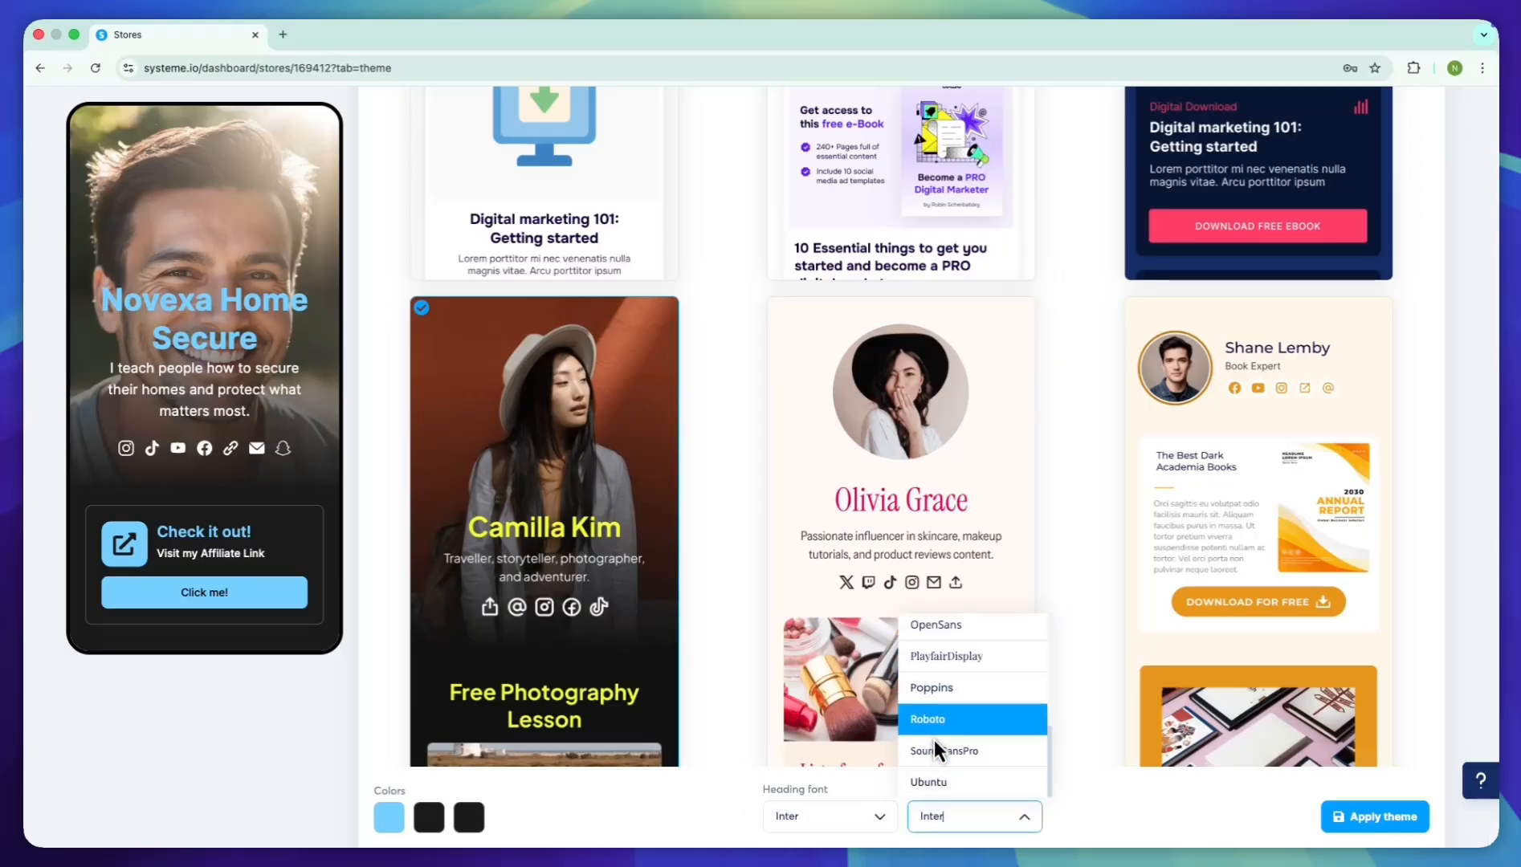
left_click(932, 687)
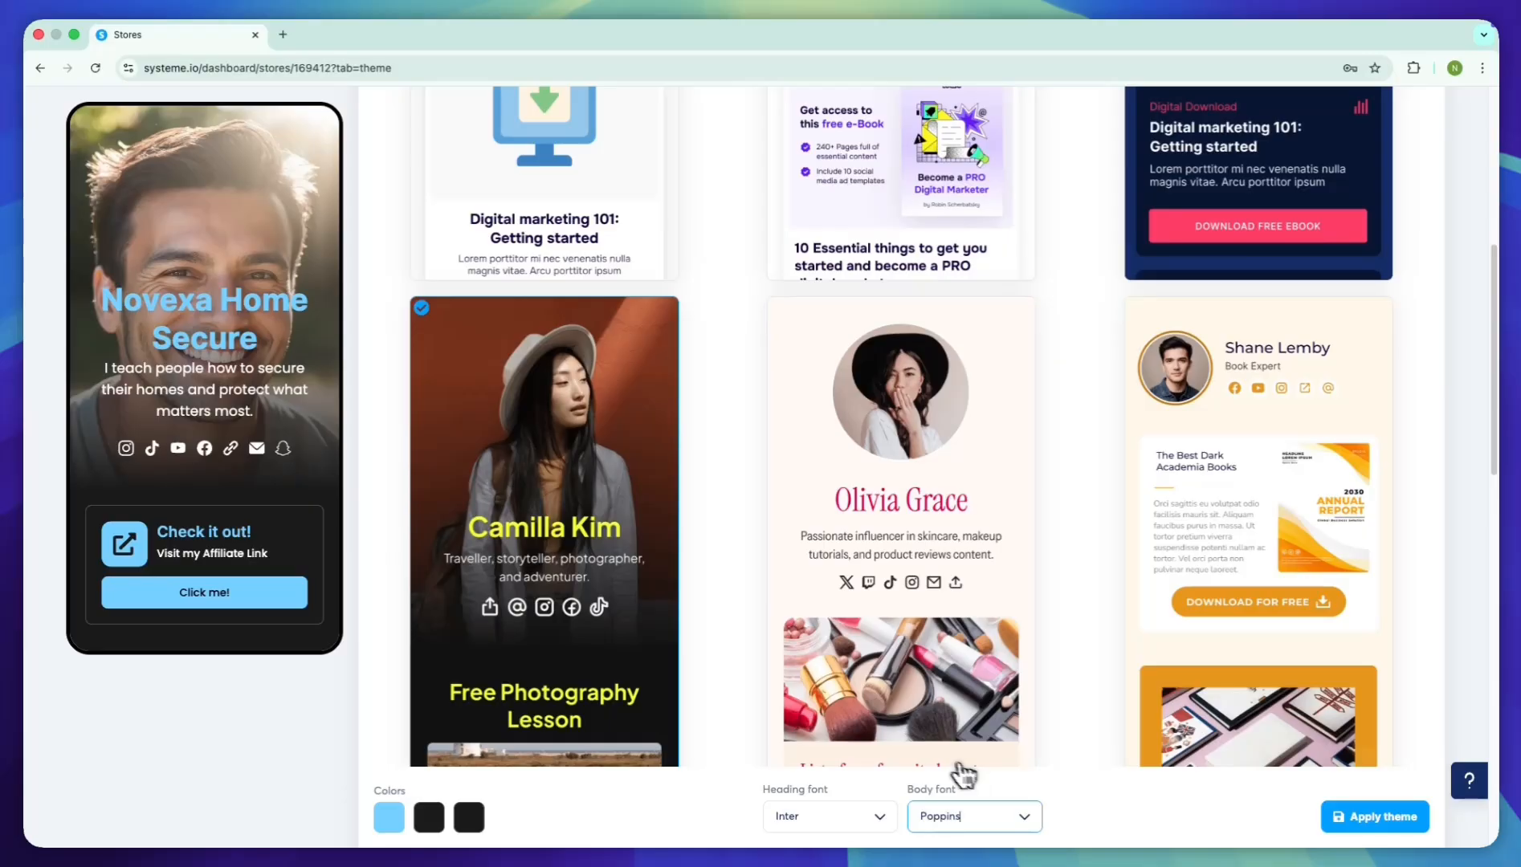
left_click(843, 813)
scroll(823, 730, "down", 3)
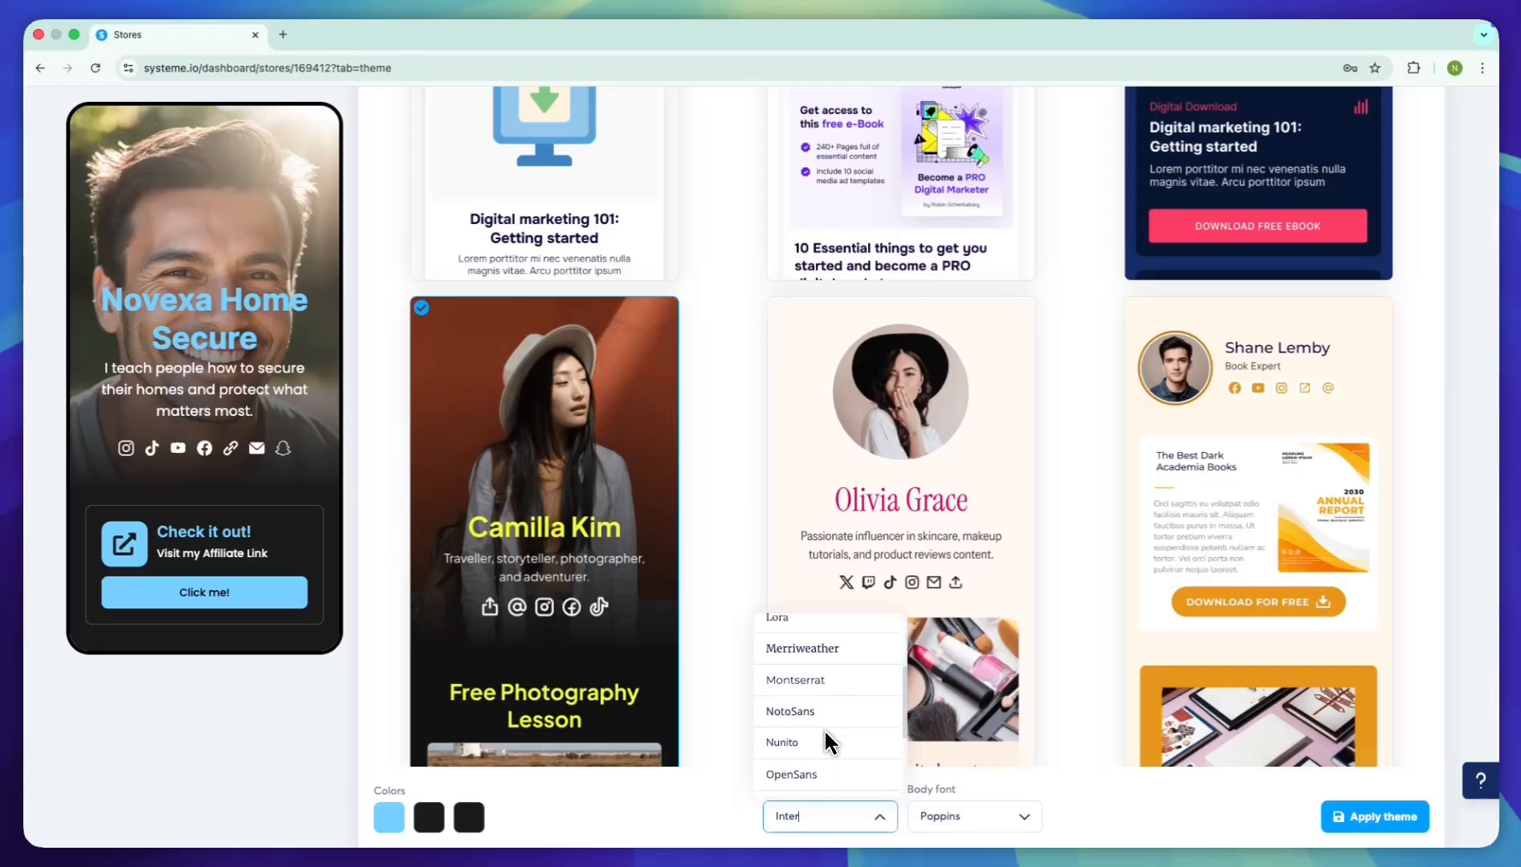
scroll(824, 730, "down", 2)
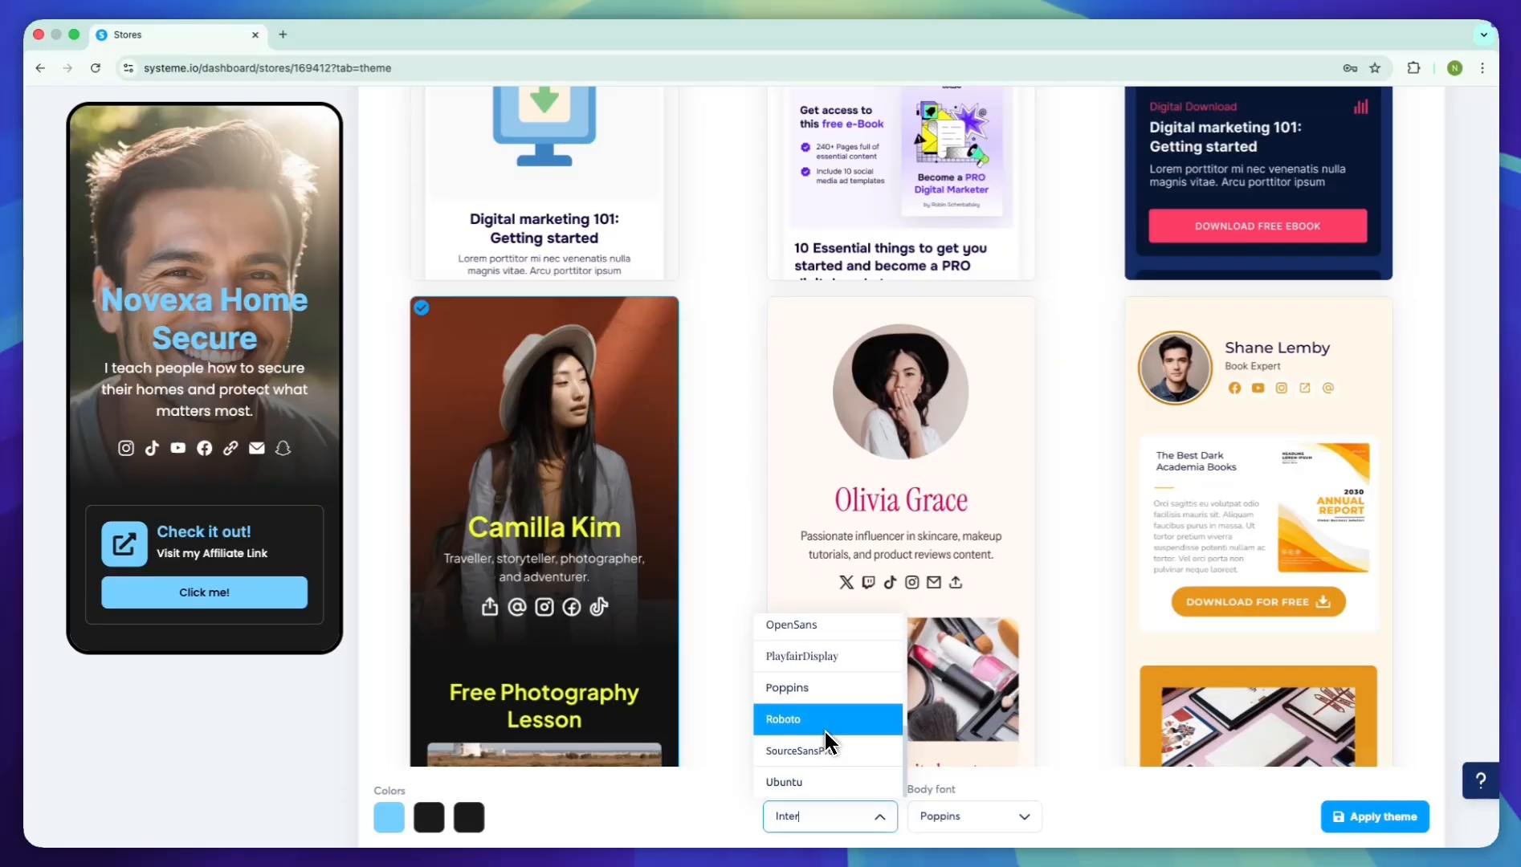
left_click(825, 731)
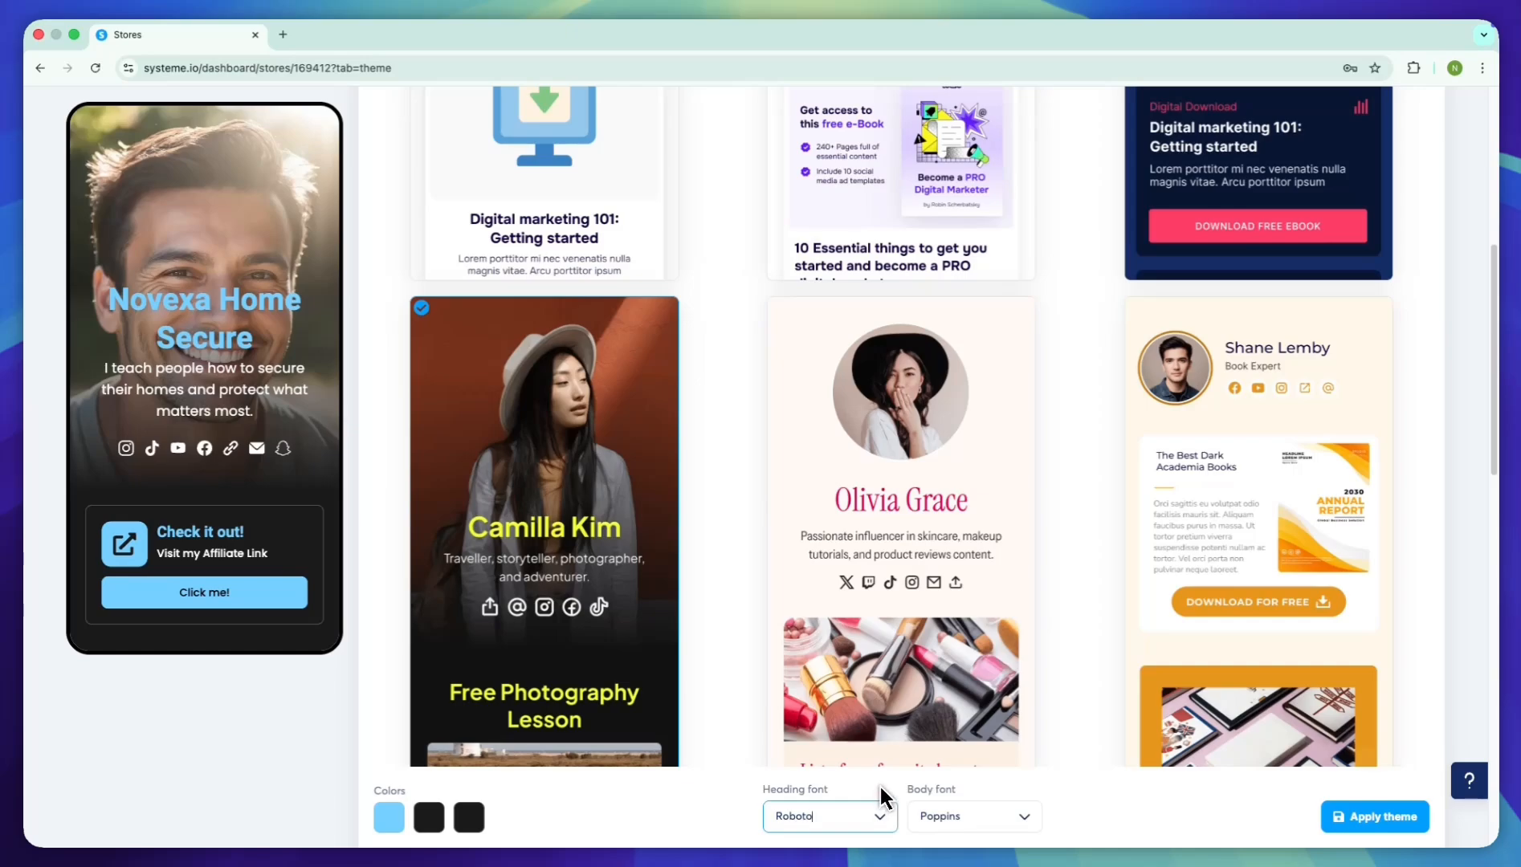
- Apply the customized theme and check the live Novexa store page before returning to the store editor
left_click(1374, 819)
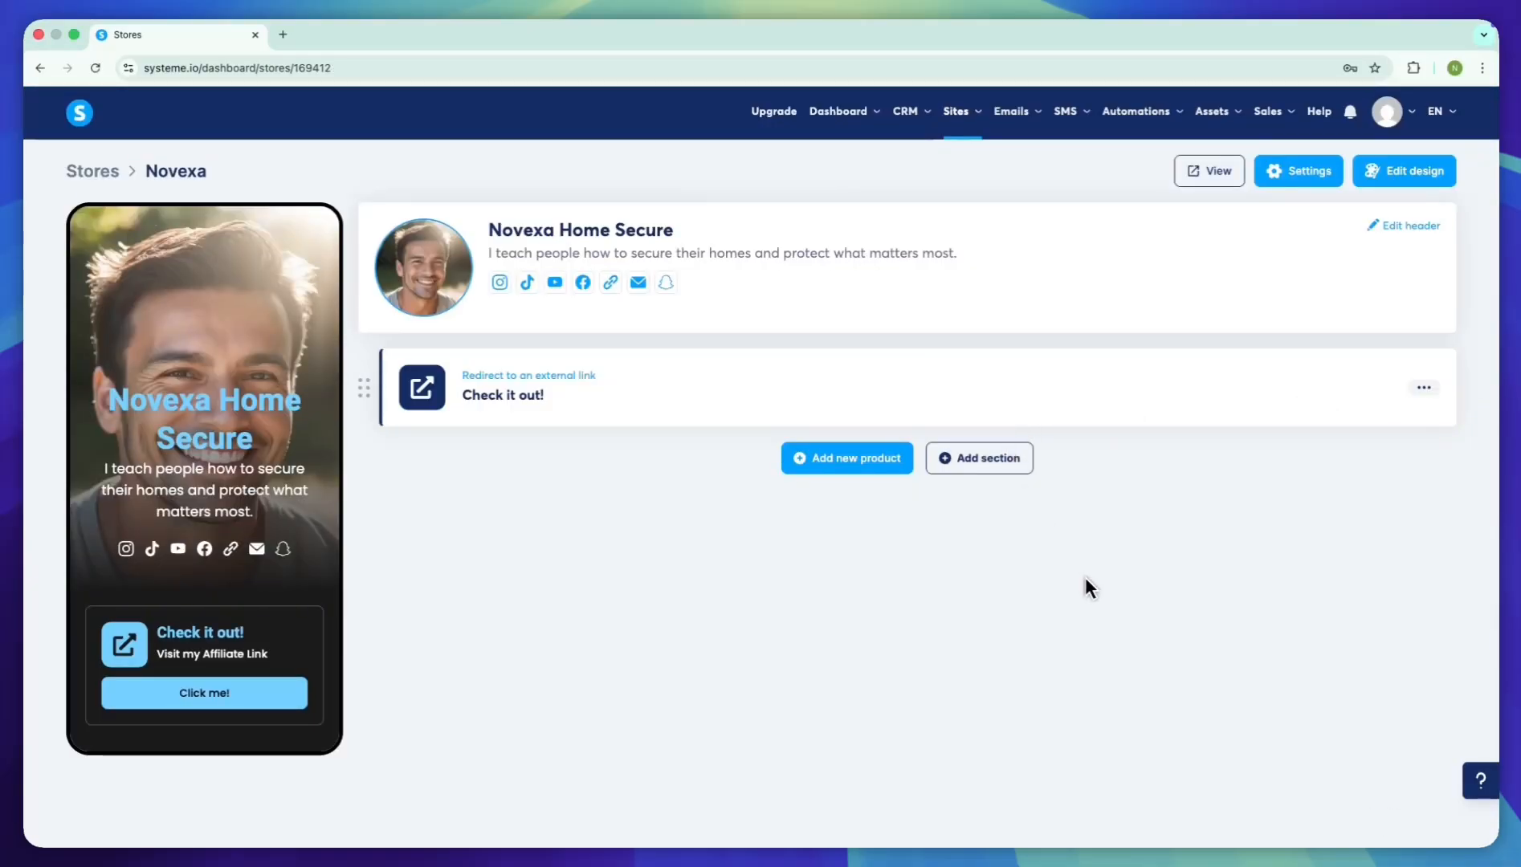
left_click(1205, 179)
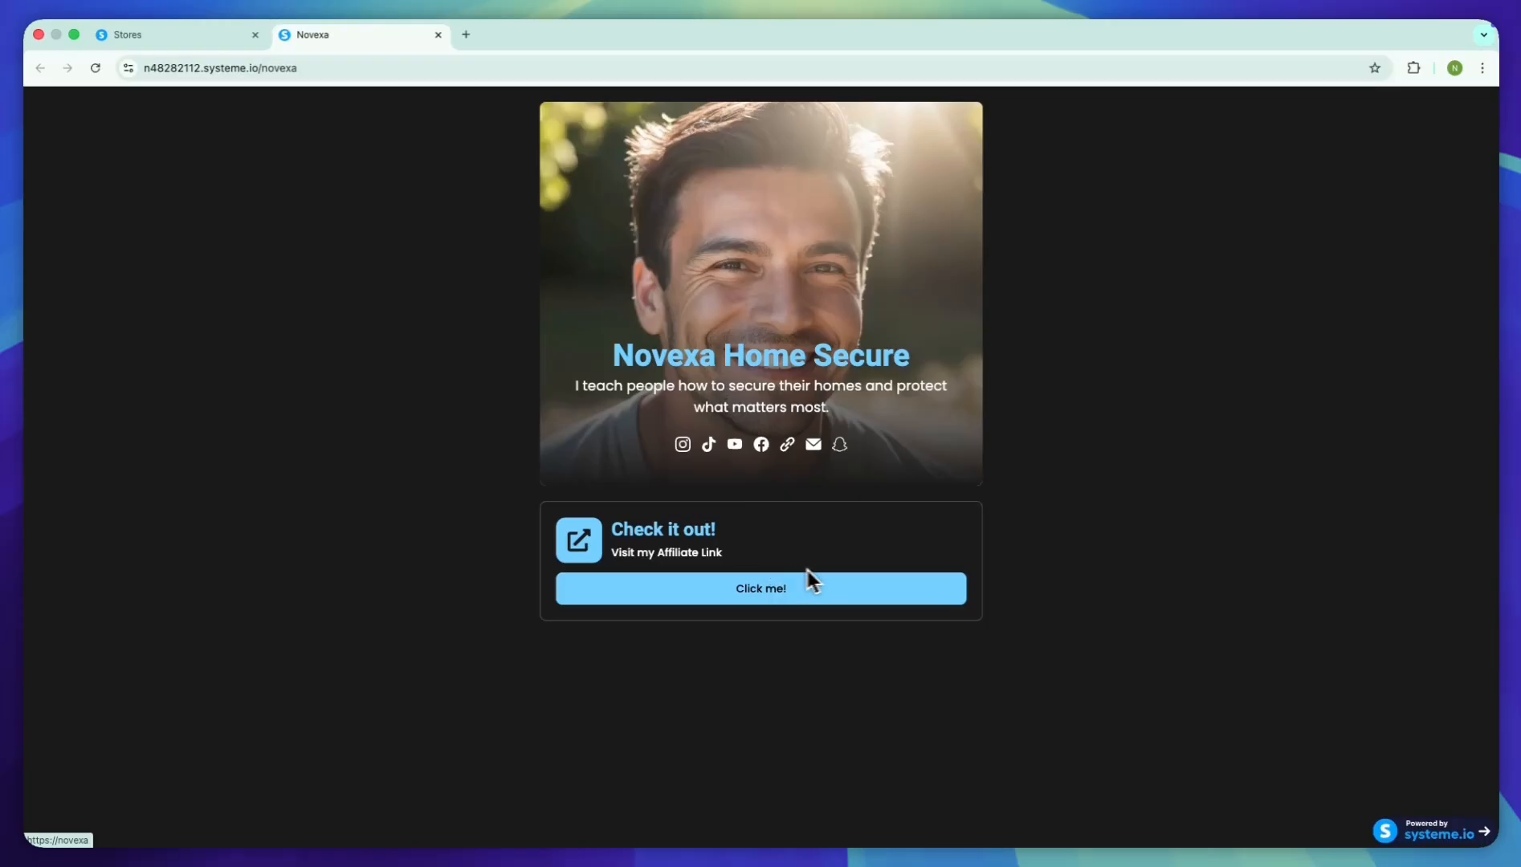
key("super+w")
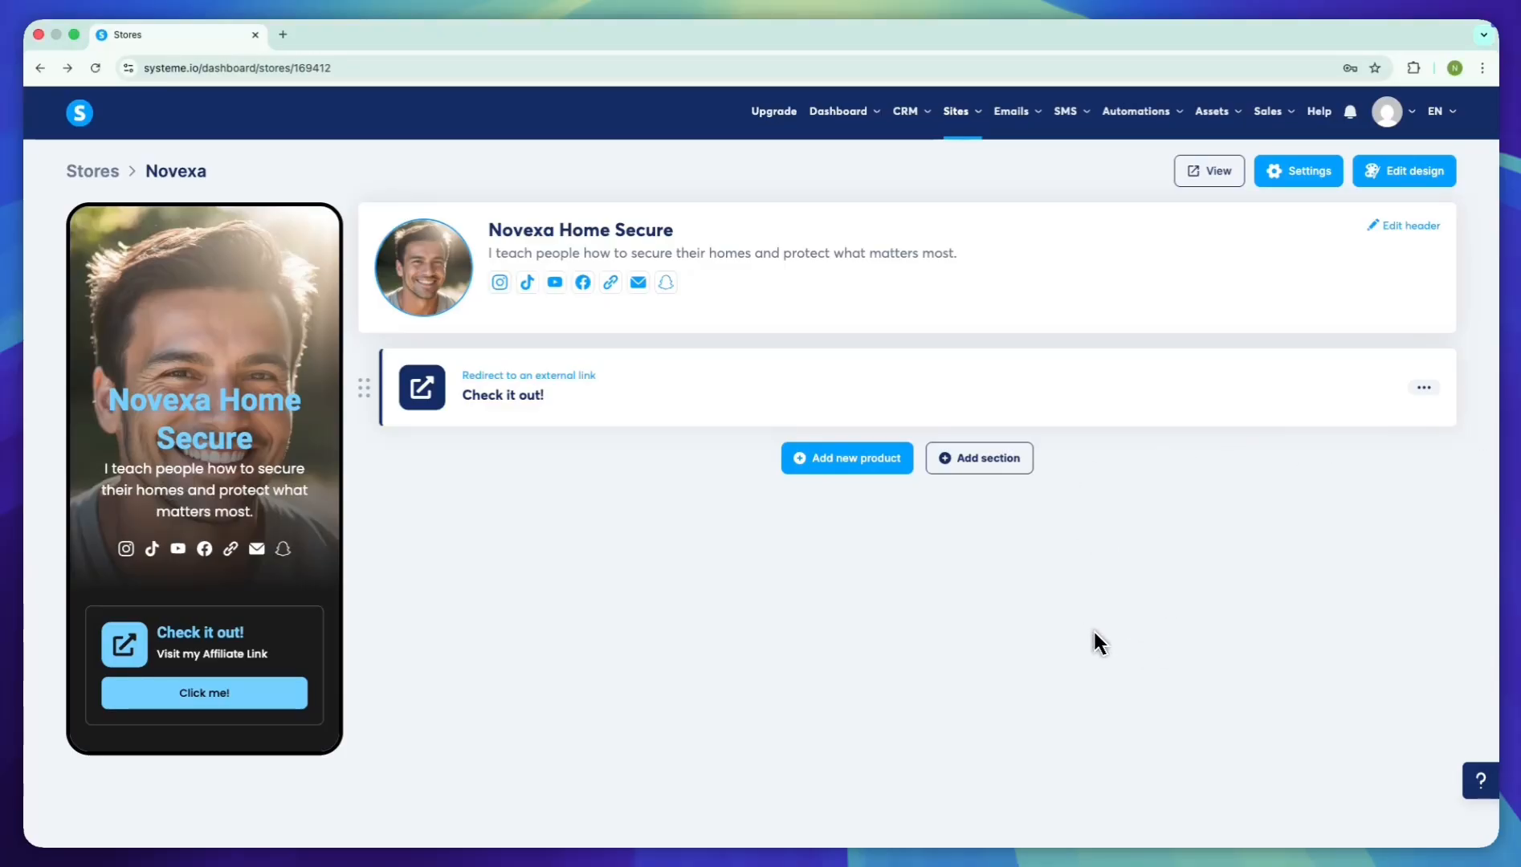
- Open the external link product for editing and set Novexalogo.png as its thumbnail
left_click(645, 387)
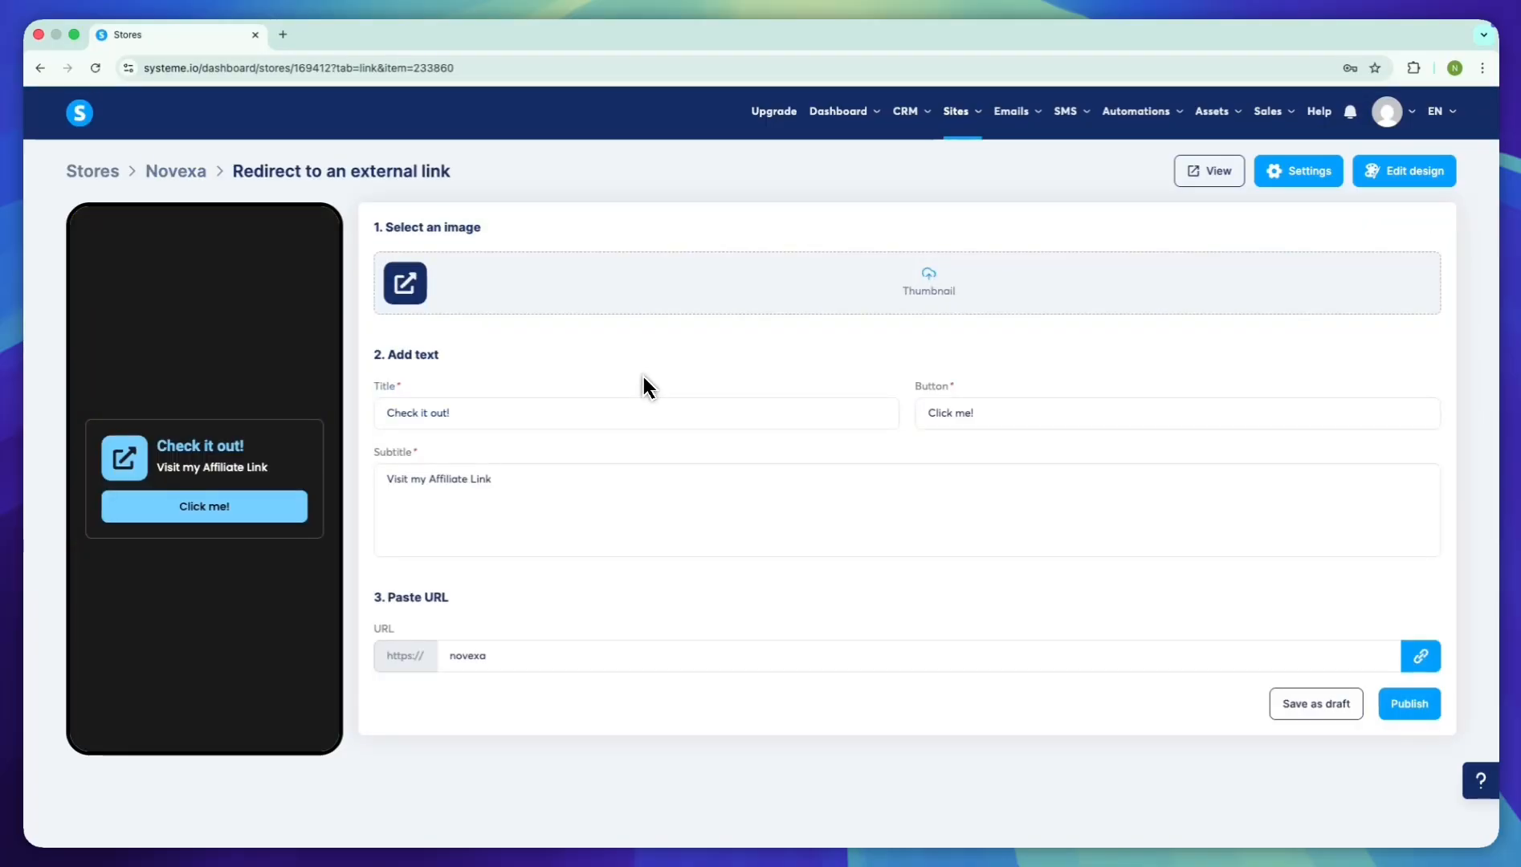
left_click(730, 283)
left_click(758, 407)
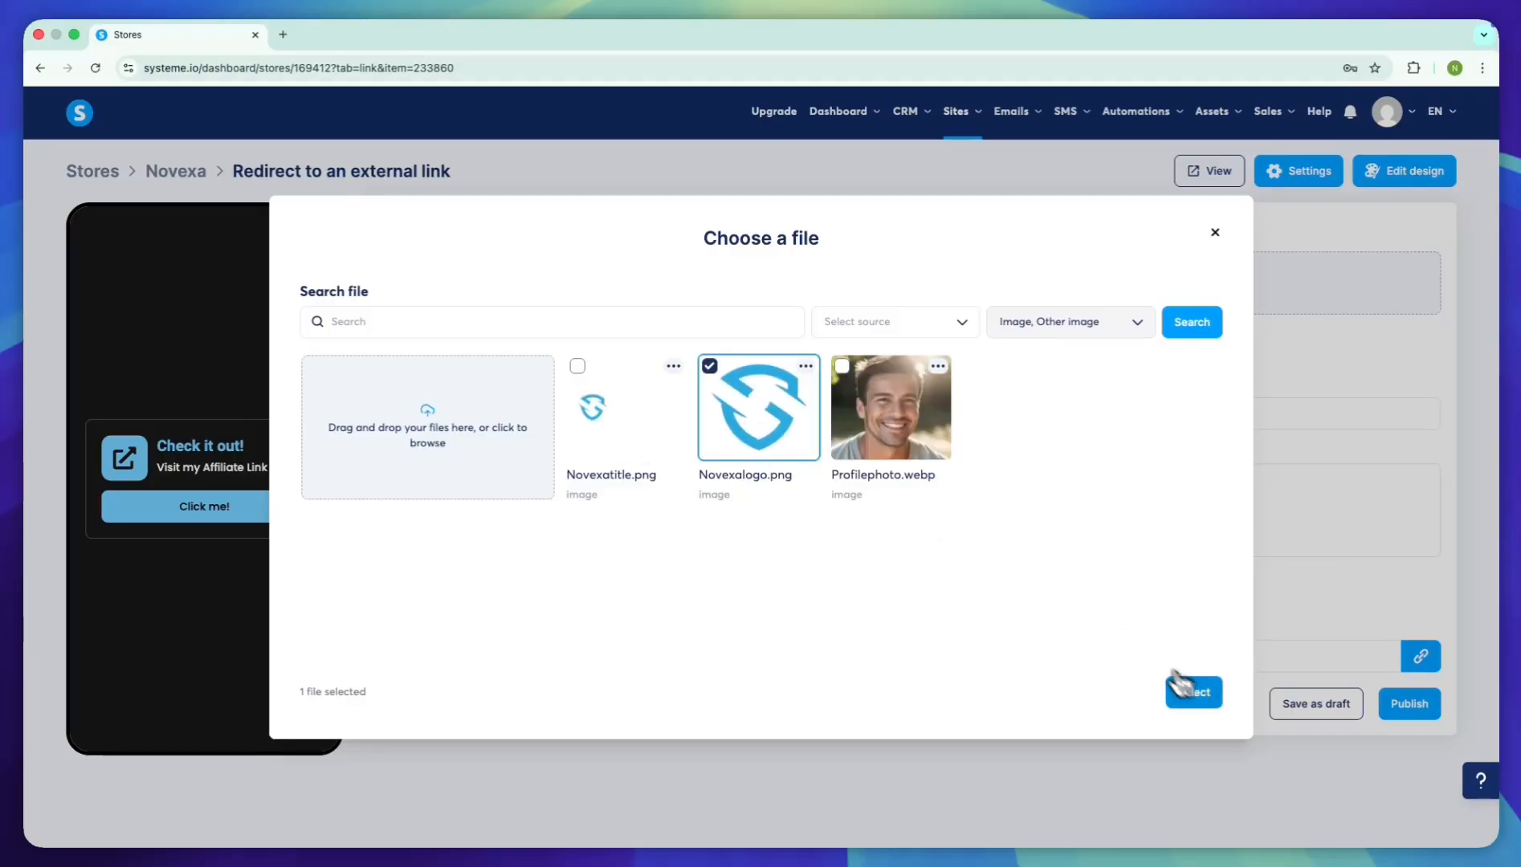
left_click(1179, 684)
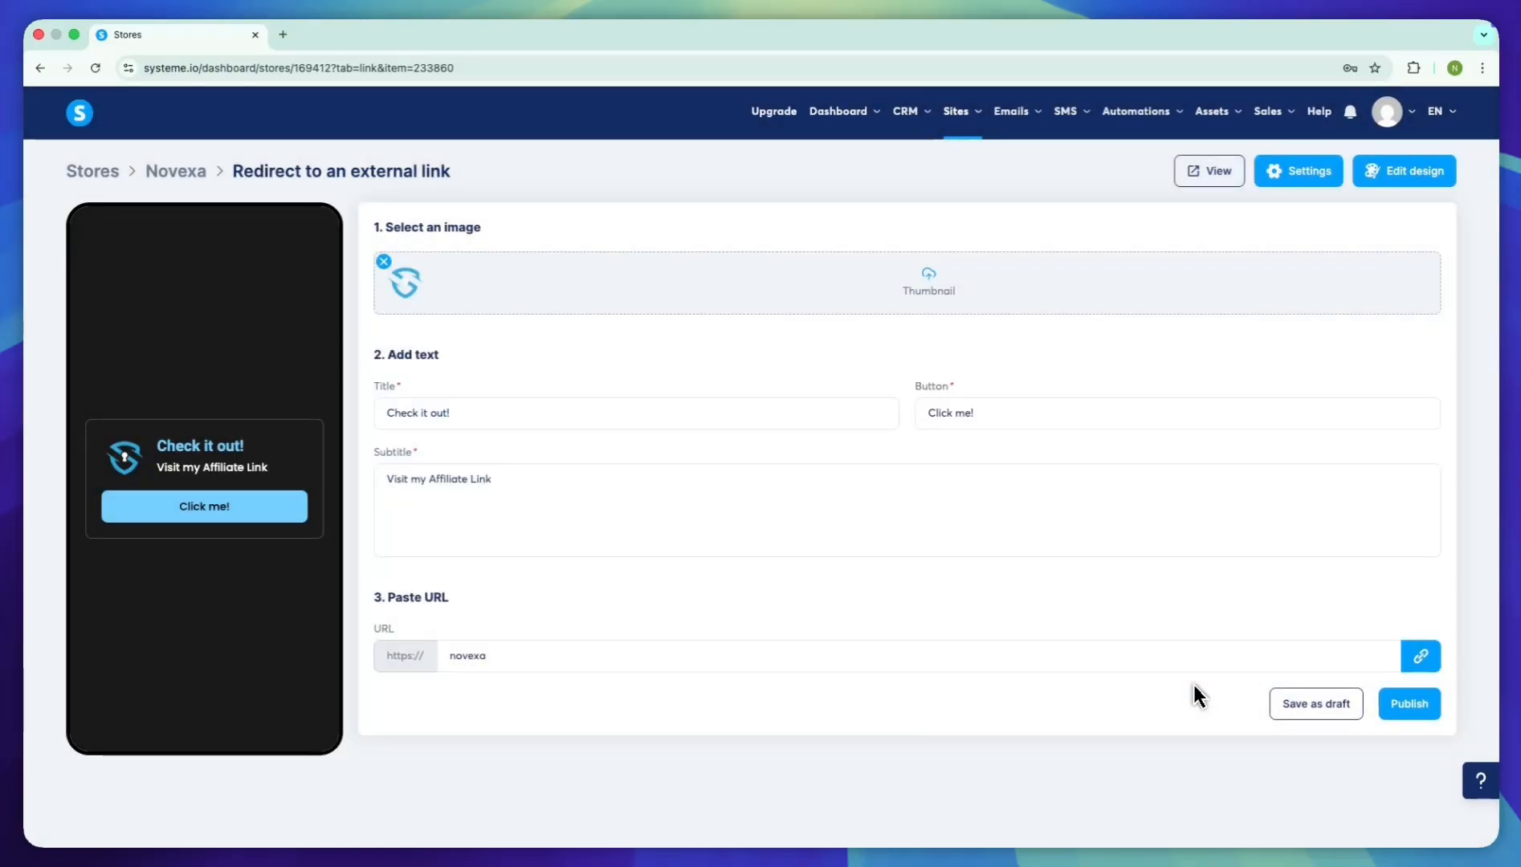
- Change the external link product's title to "Novexa Resources"
left_click(596, 416)
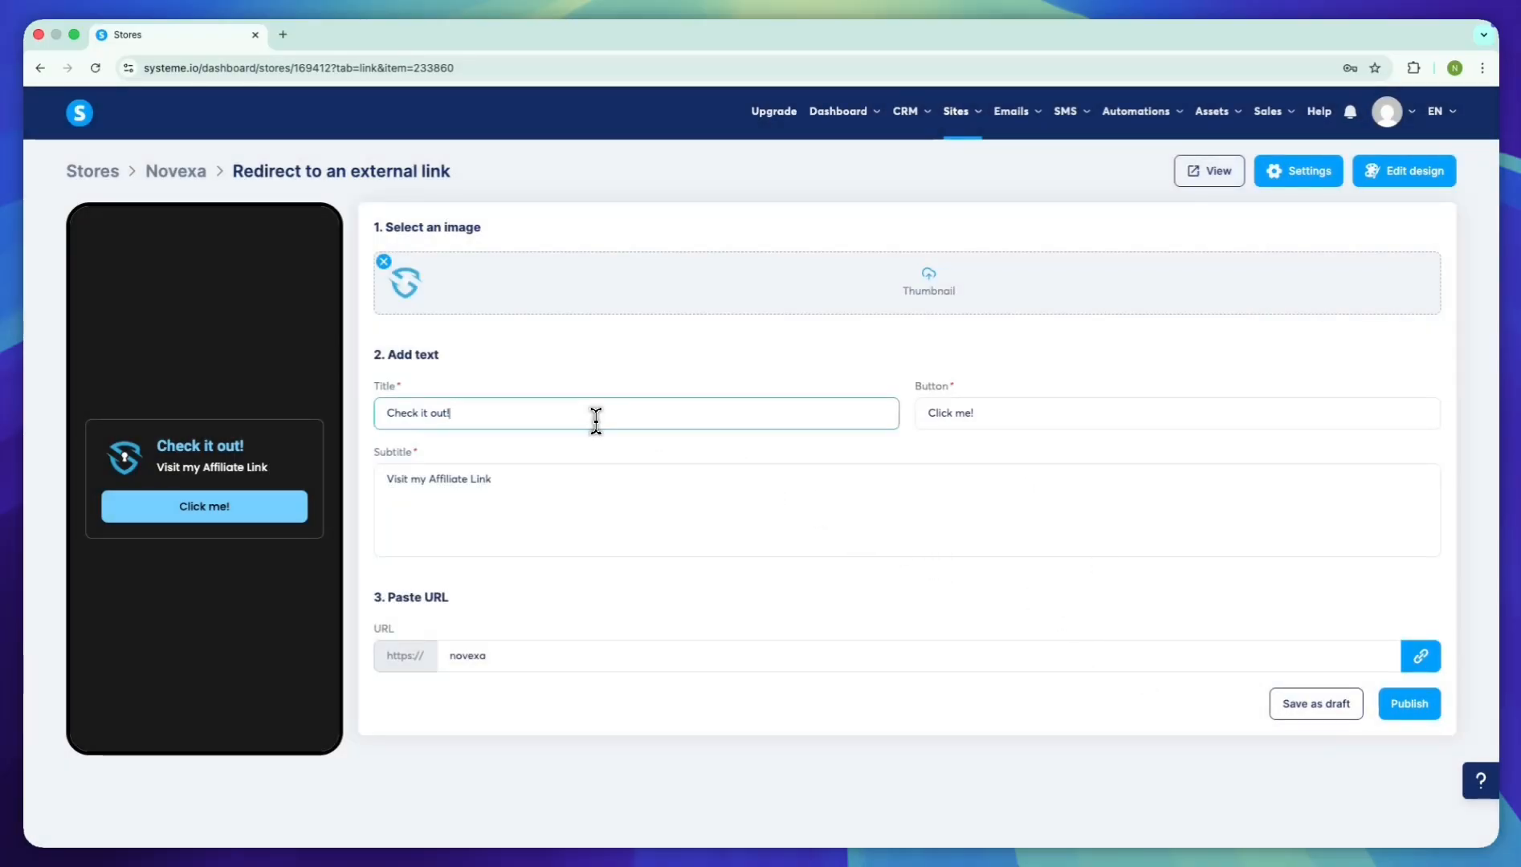
key("ctrl+a")
type("Novexa Resources")
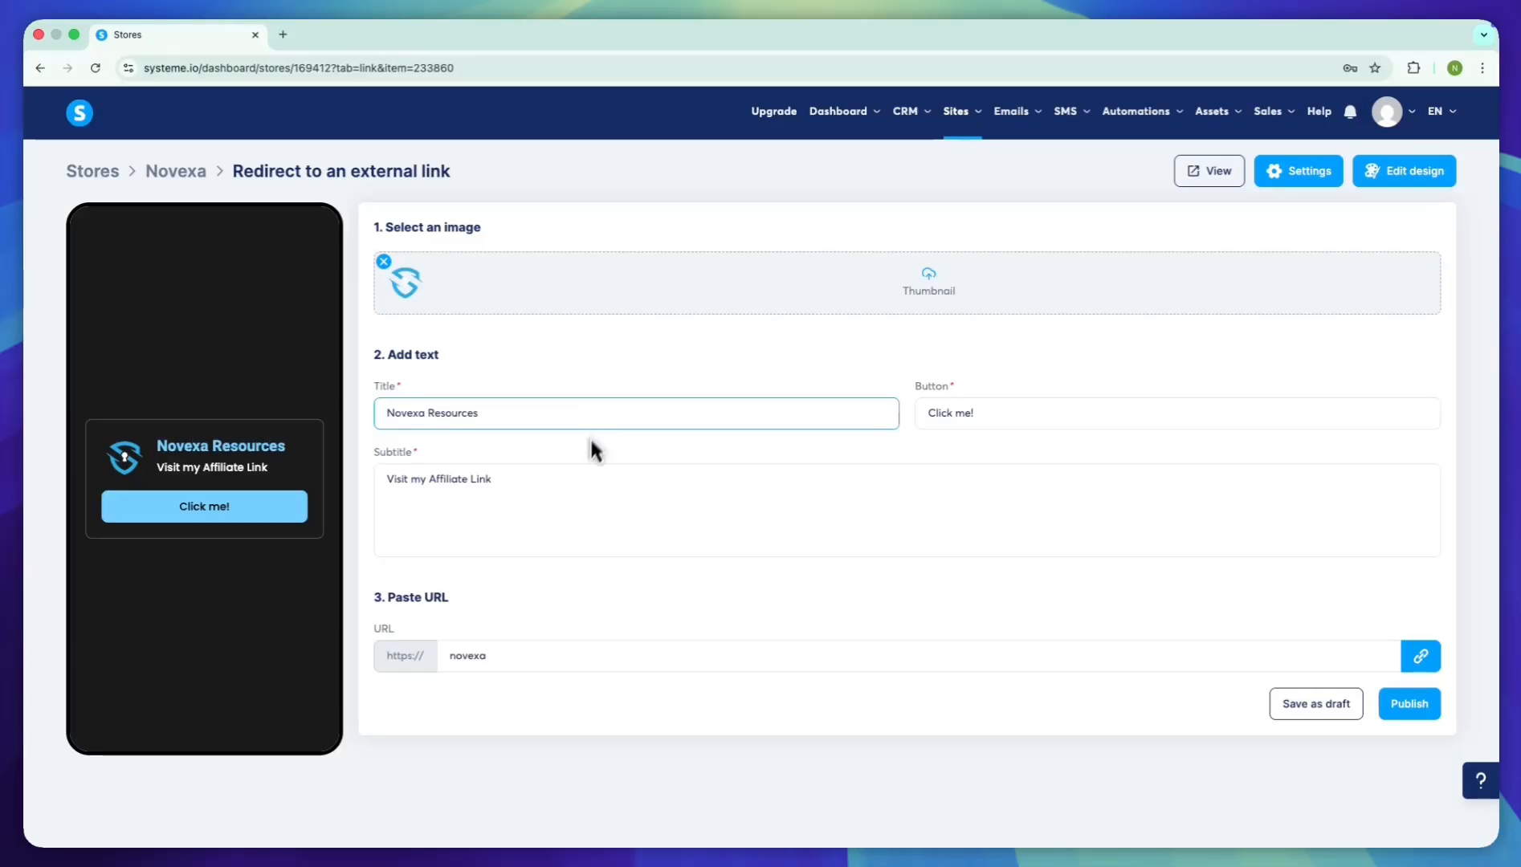
left_click(587, 441)
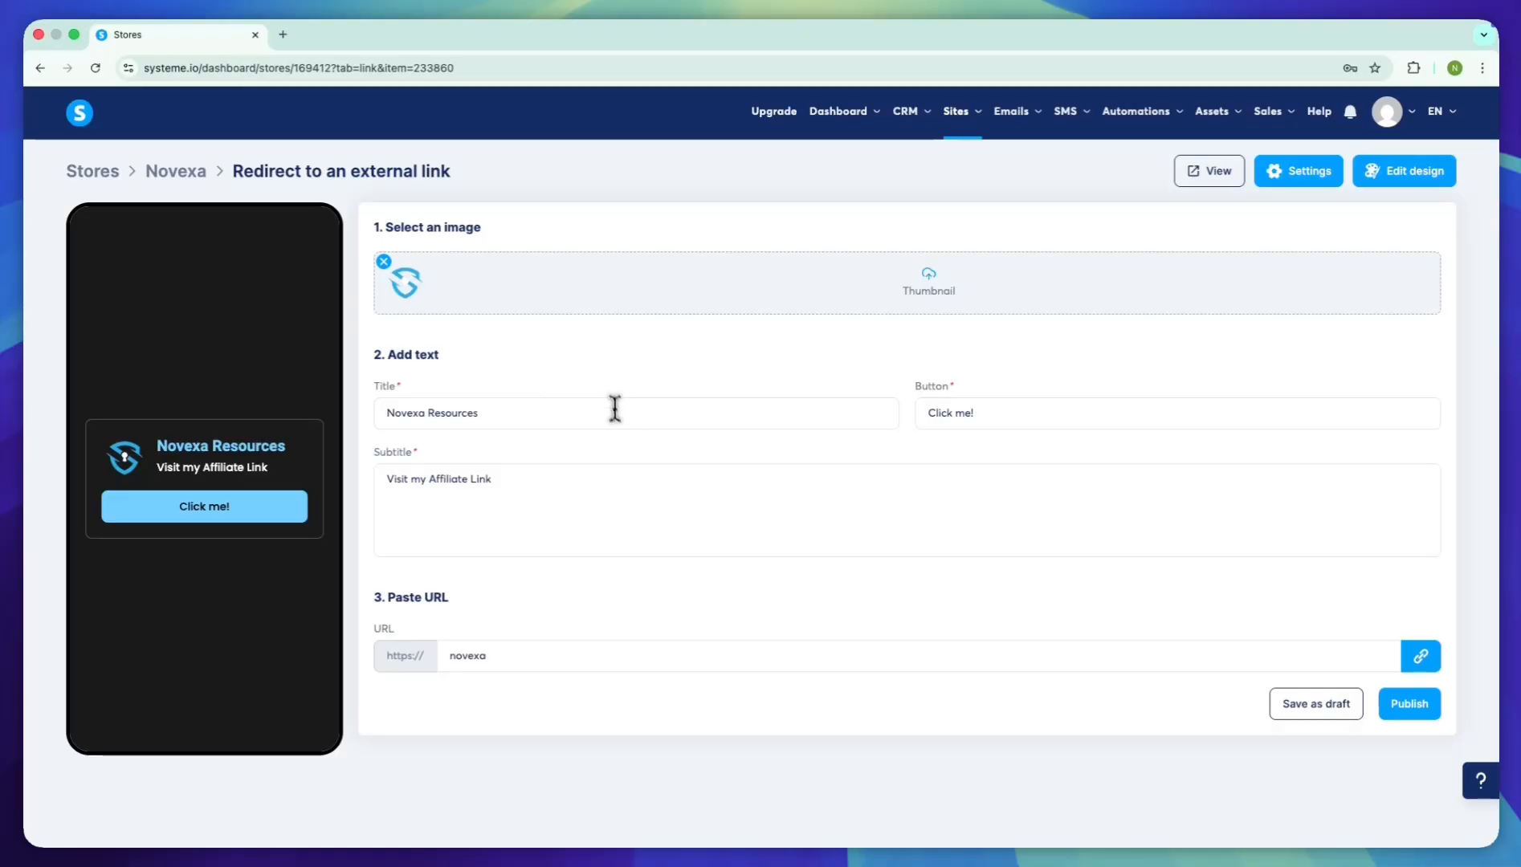
- Set the external link product's subtitle to "Visit my Novexa Resources" and its button text to "Let's goo!!", publishing the changes
left_click_drag(566, 480, 430, 478)
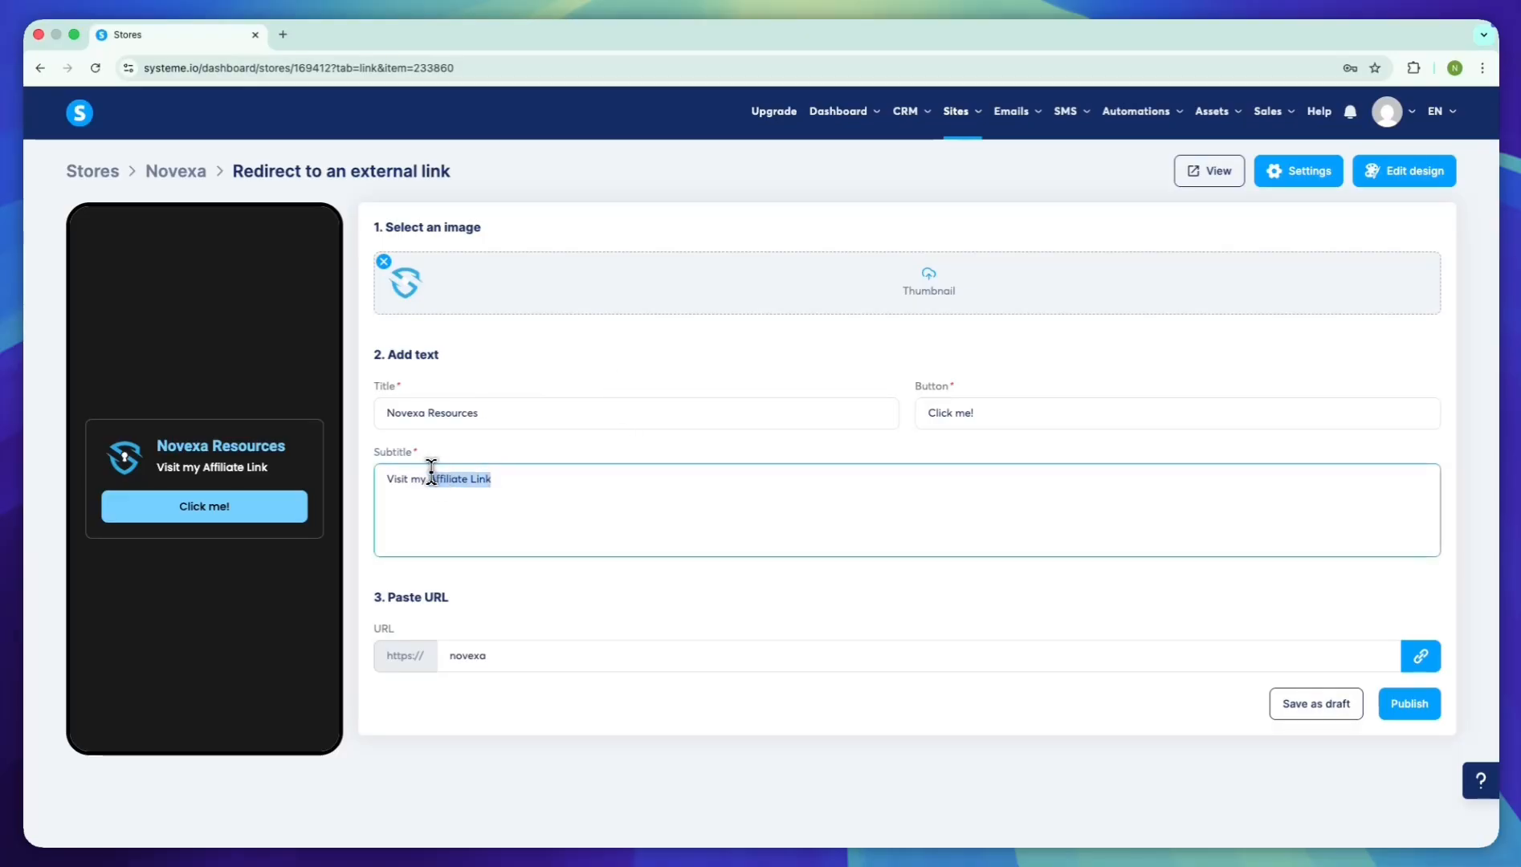
type("Novexa Resources")
left_click(1046, 415)
triple_click(970, 413)
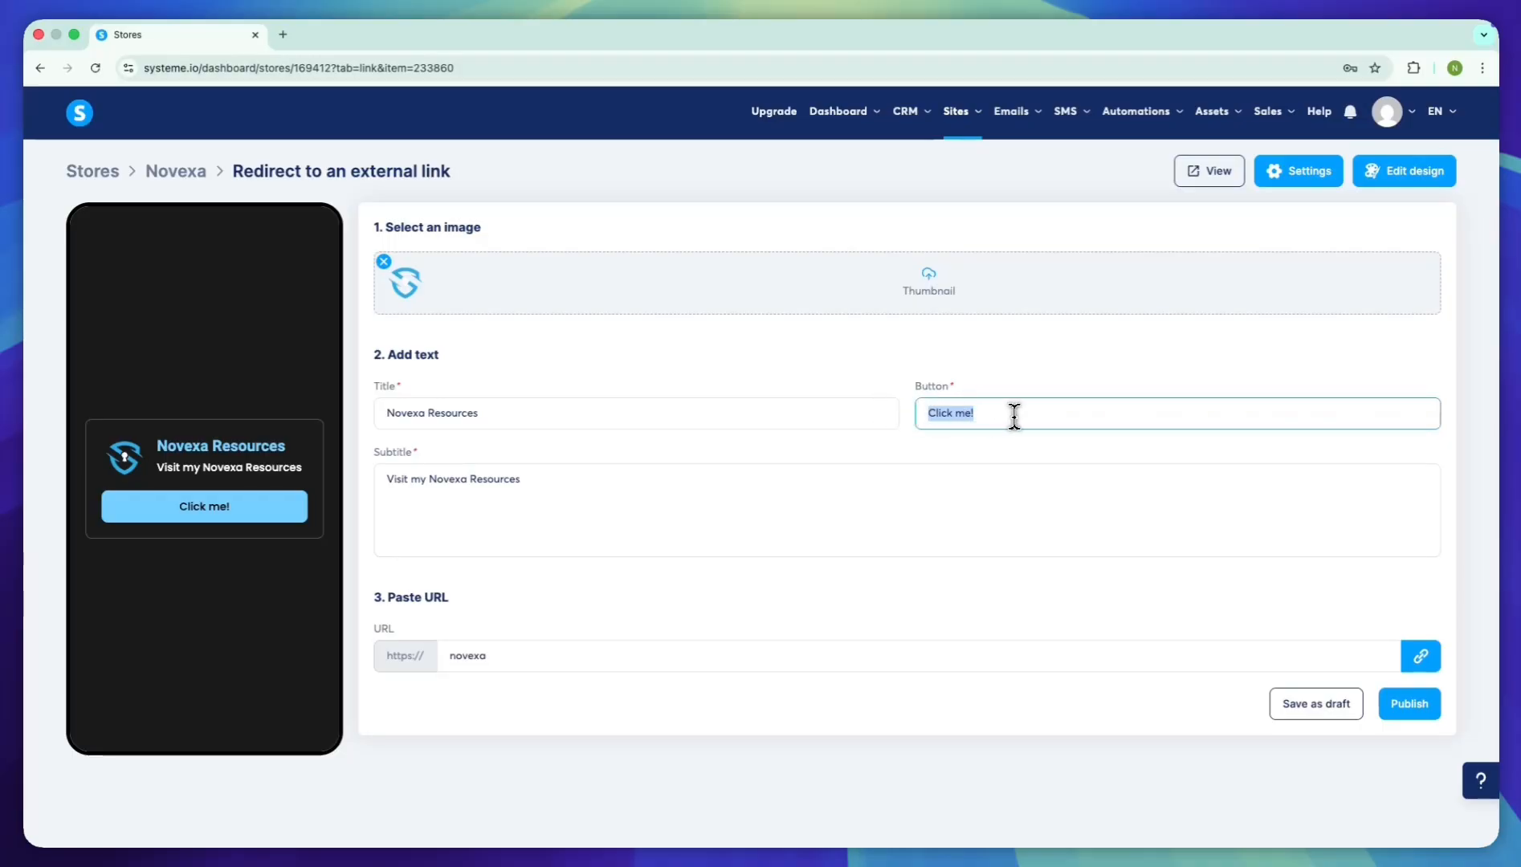
type("Ler")
key("BackSpace")
type("ts")
type("'s goo!")
type("!")
left_click(991, 520)
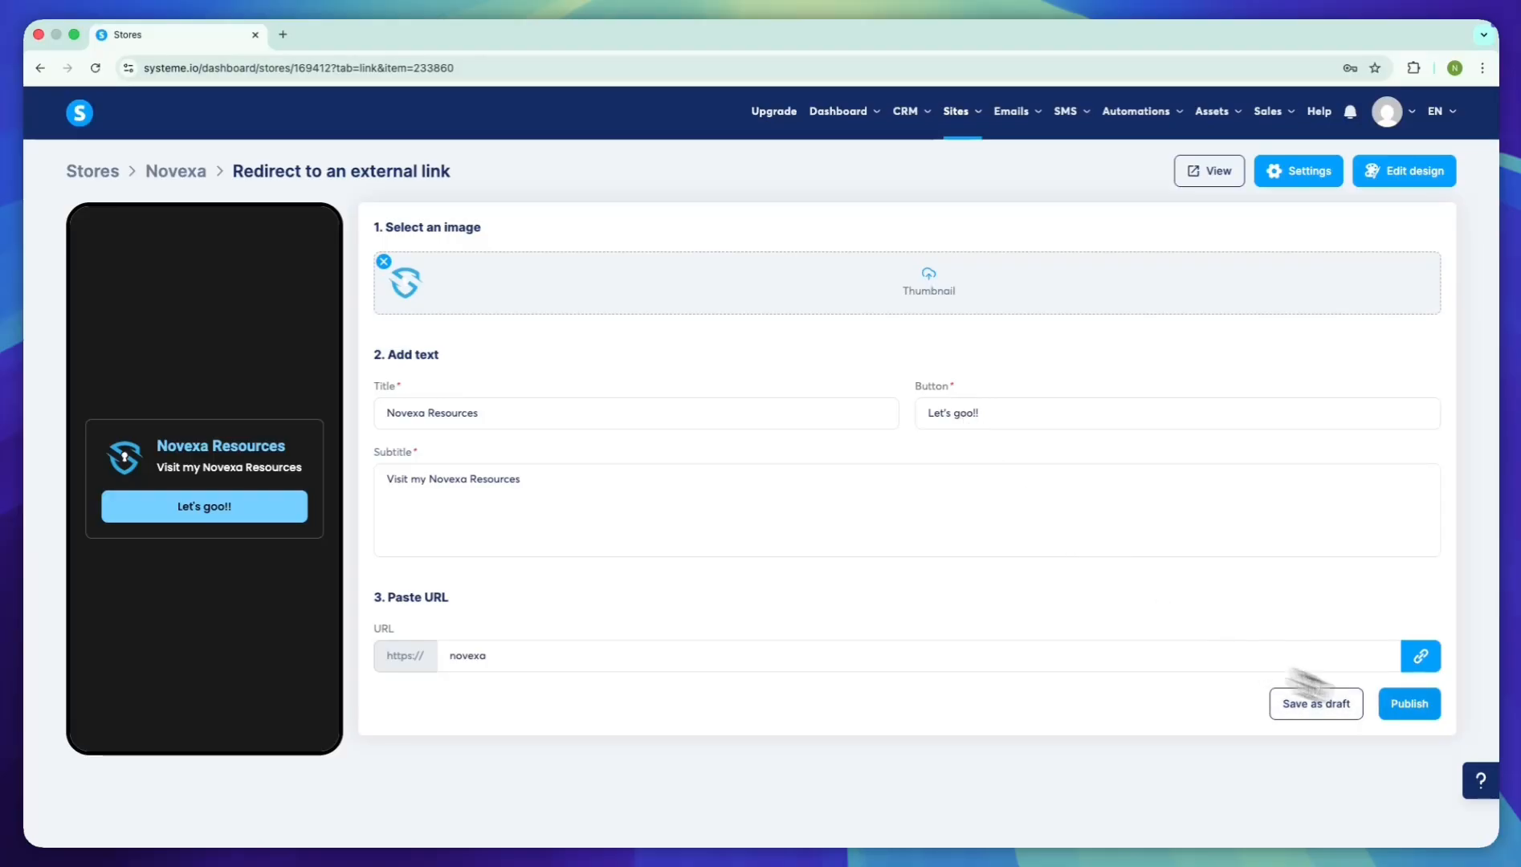
left_click(1408, 707)
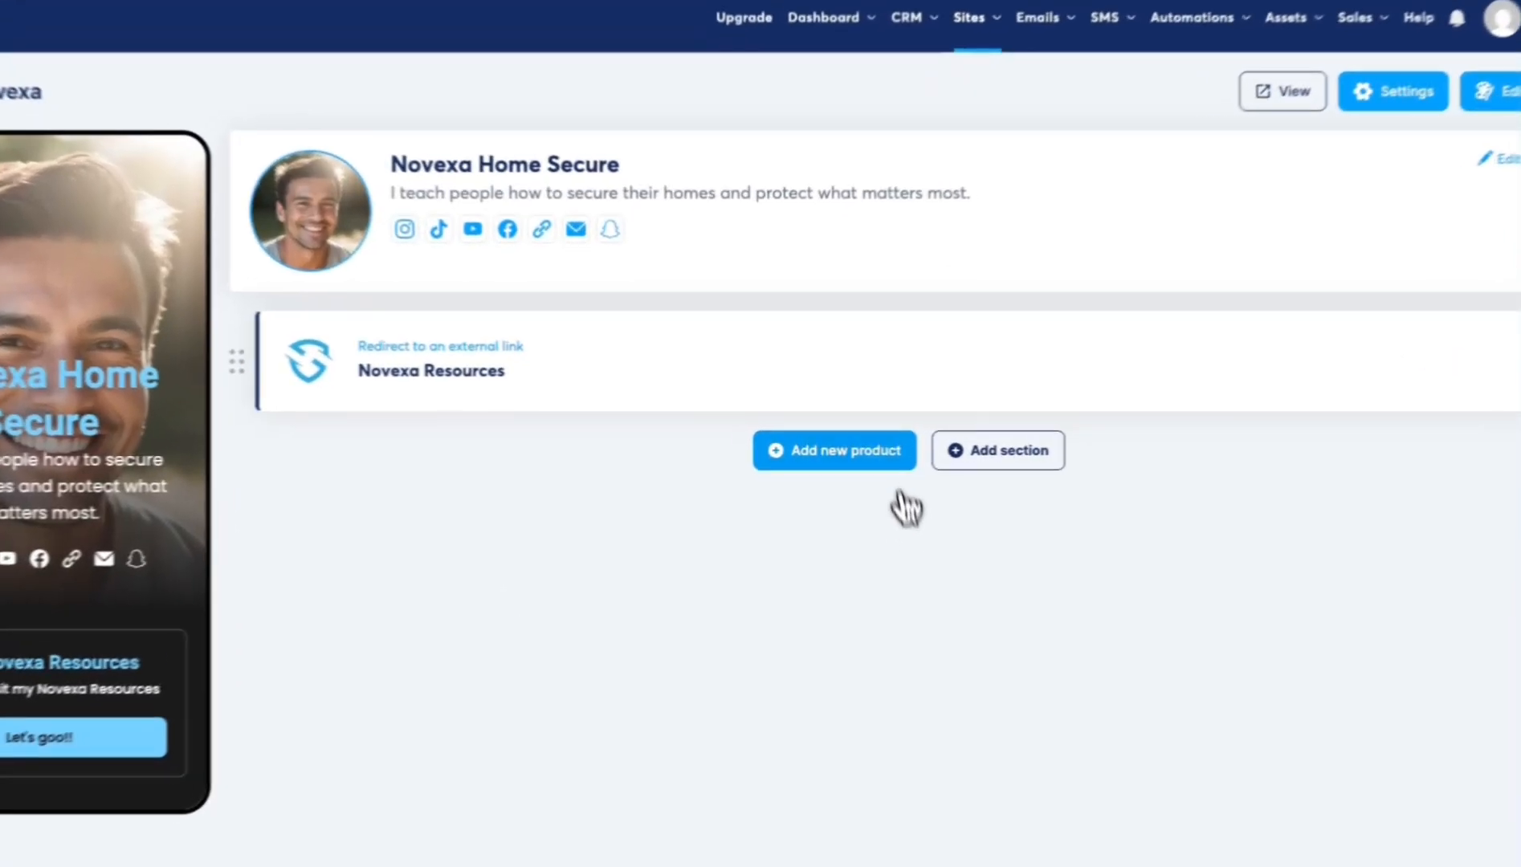
- Add a new course product to the store and choose Light course as its course type
left_click(892, 466)
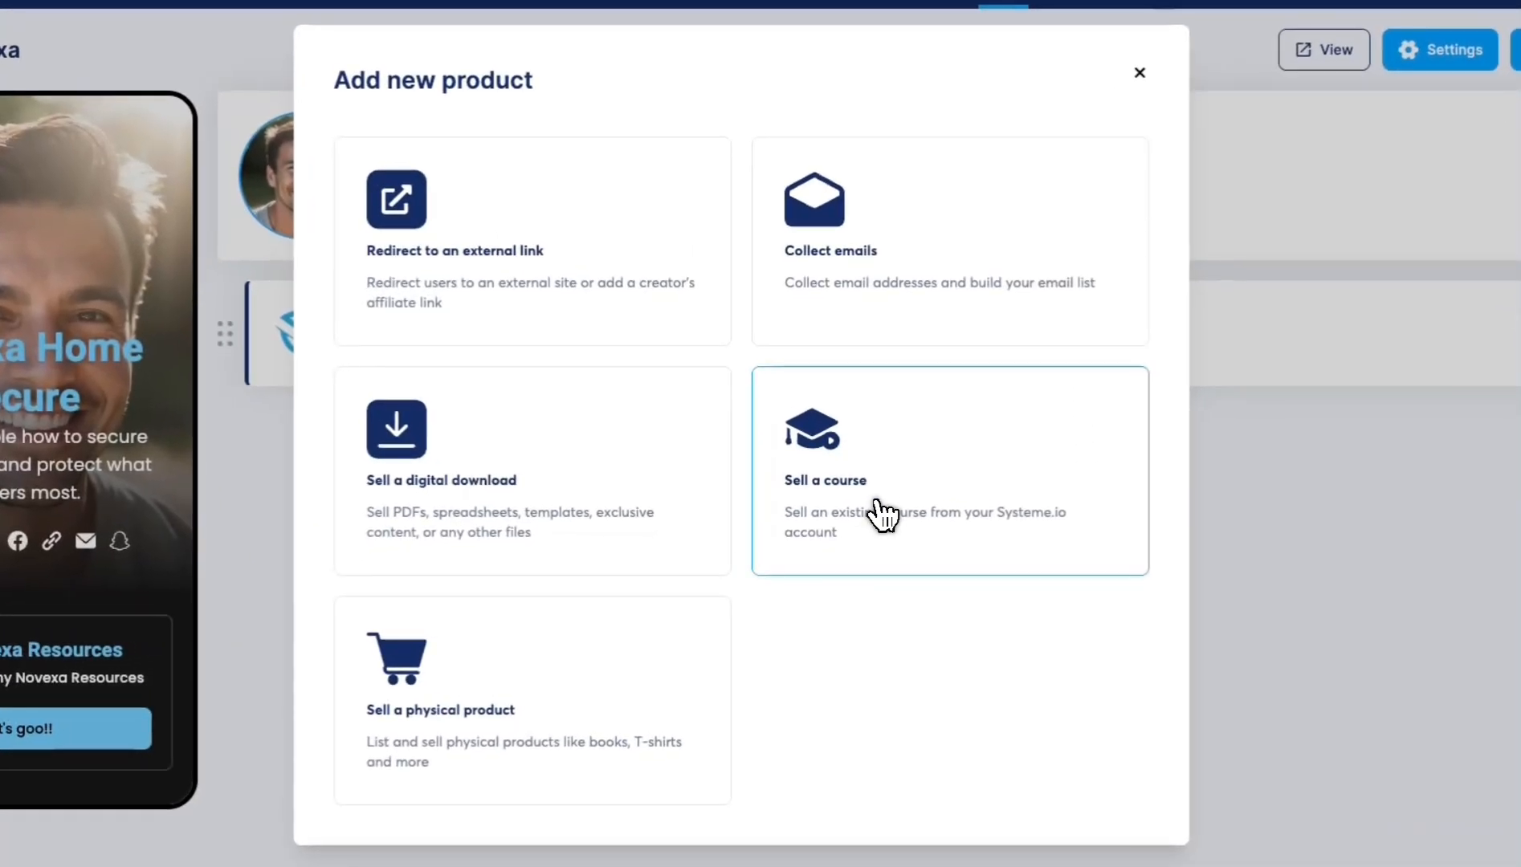
left_click(869, 532)
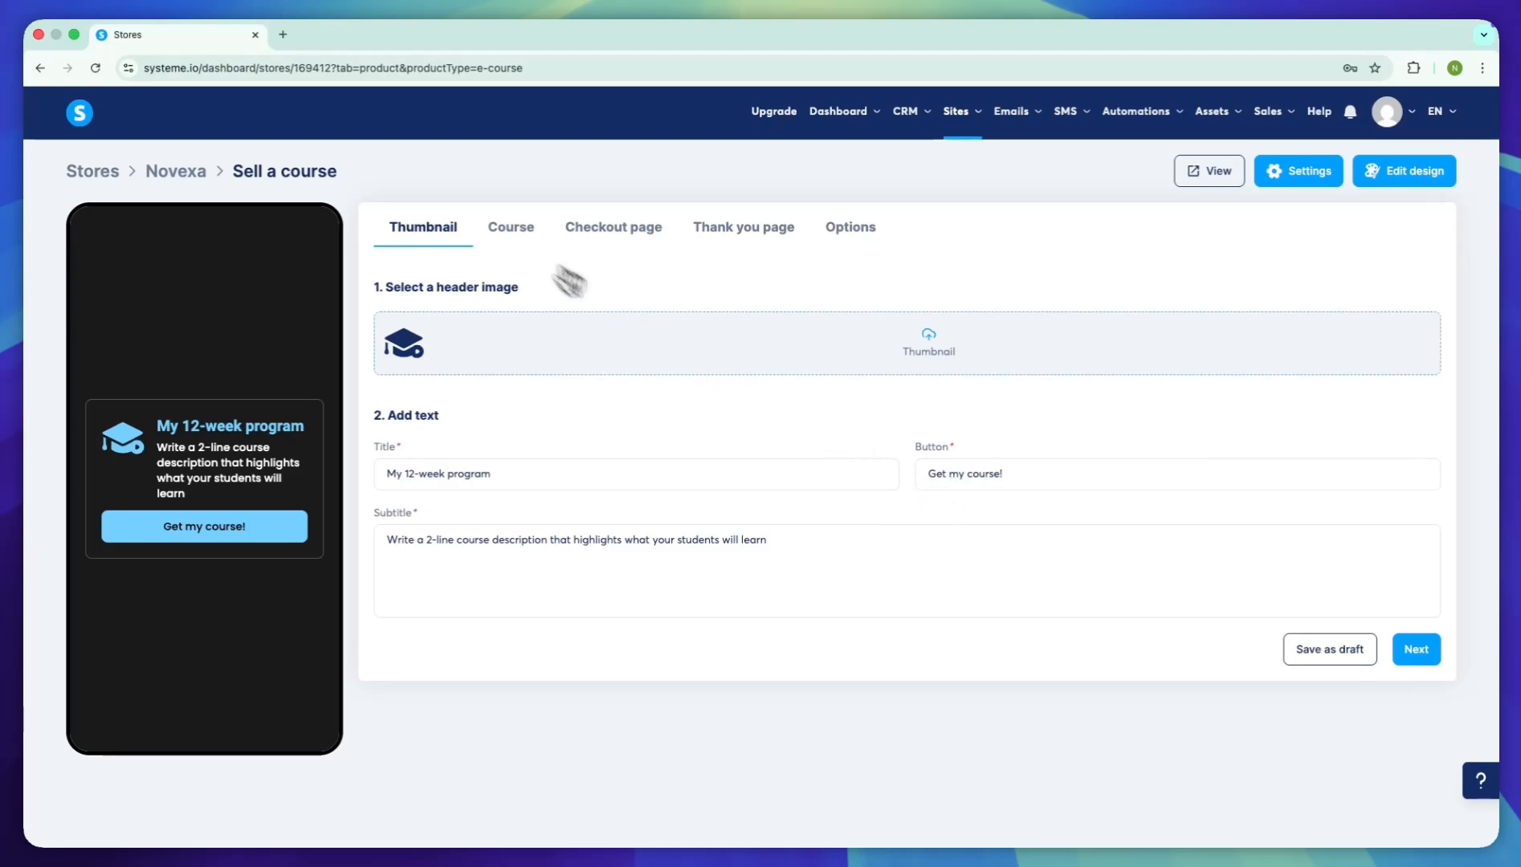
left_click(518, 241)
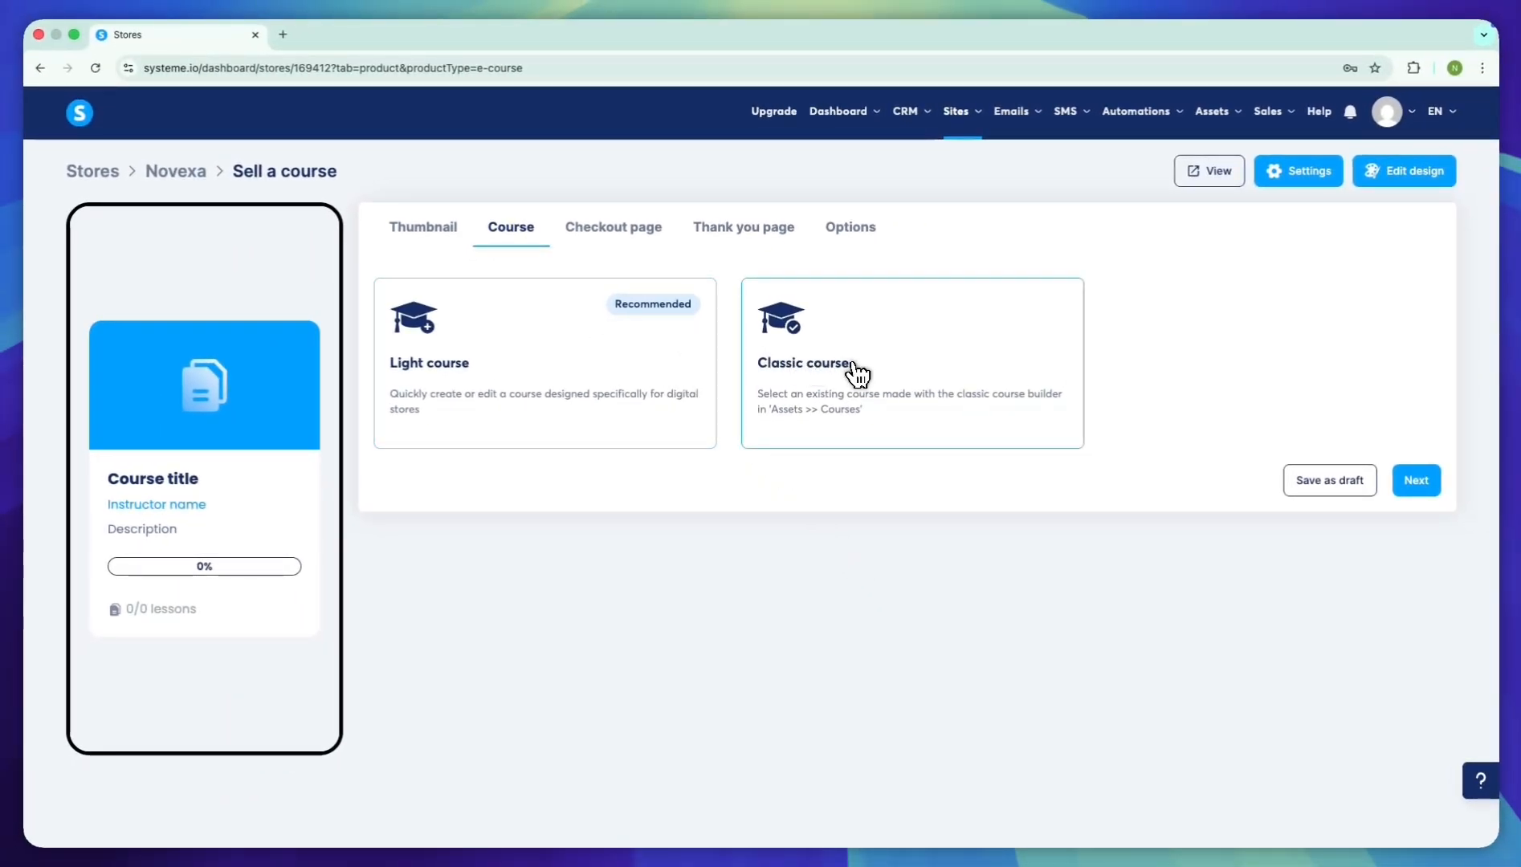
left_click(643, 374)
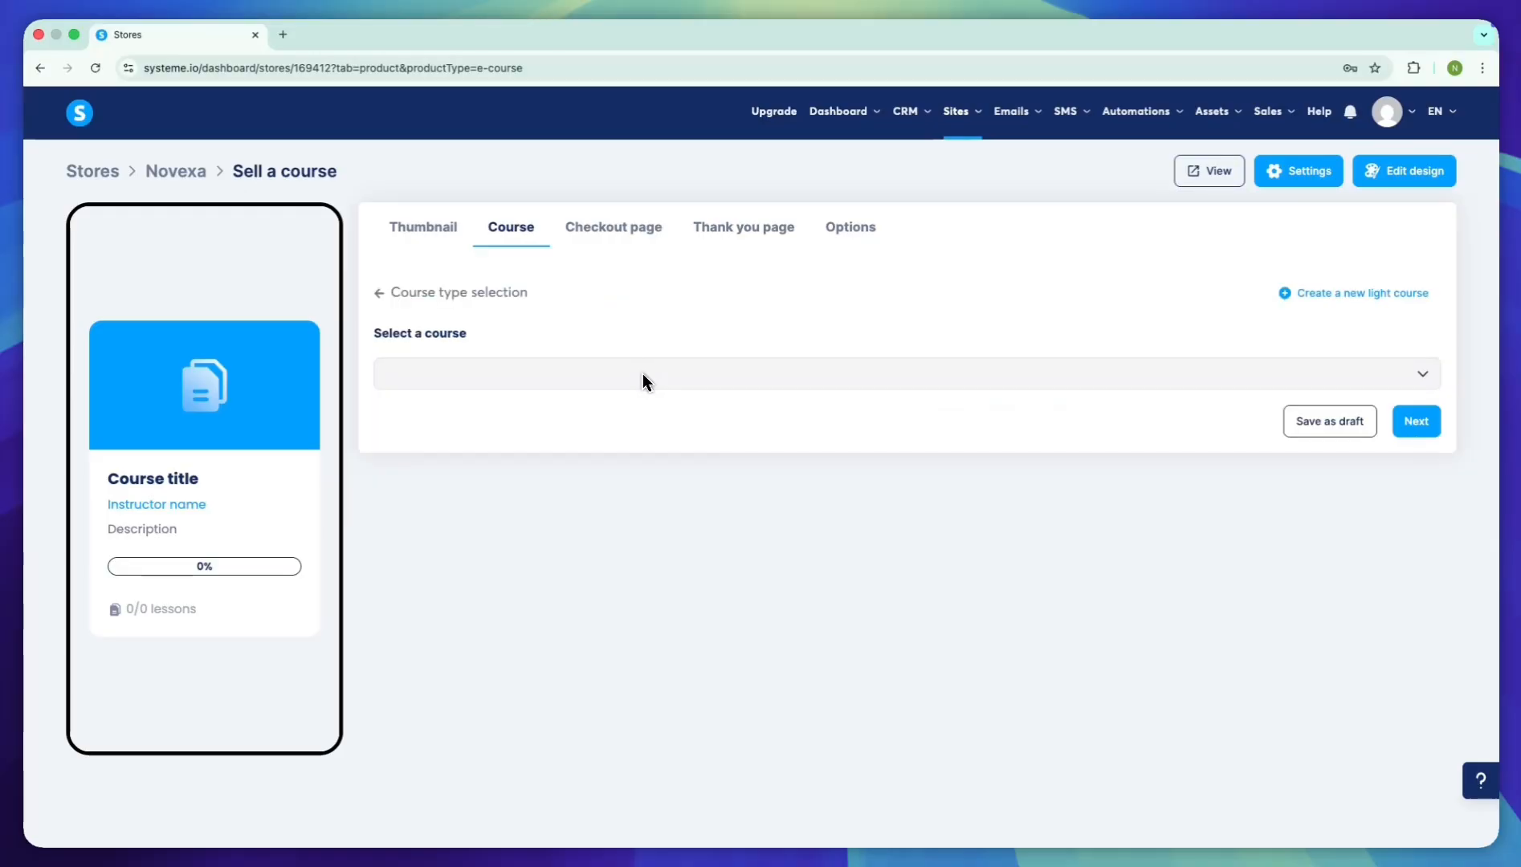
- Check which existing courses the Classic course type offers and return to the course type selection
left_click(438, 293)
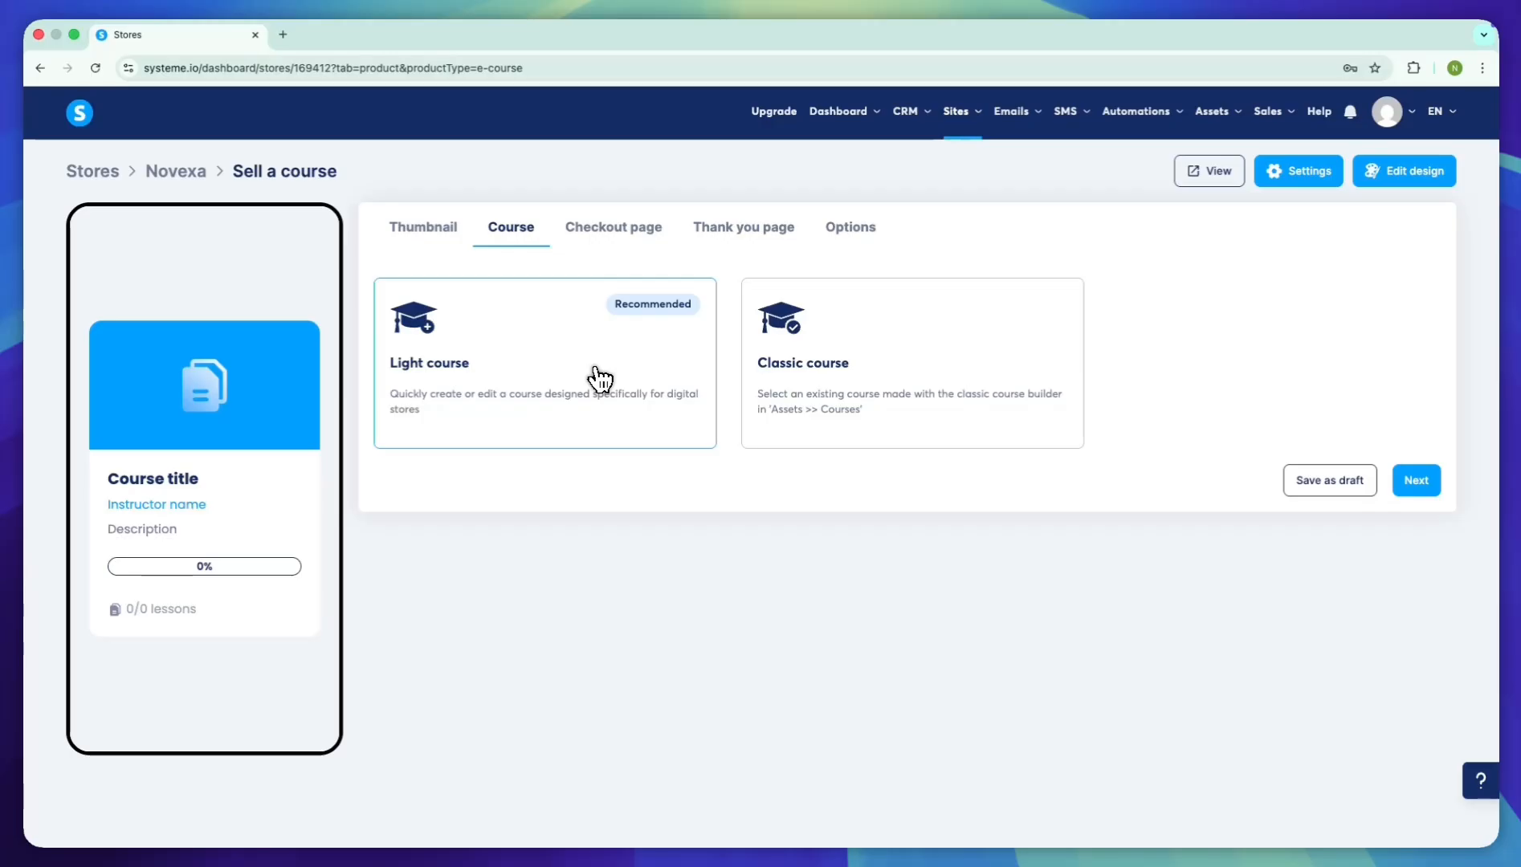
left_click(953, 376)
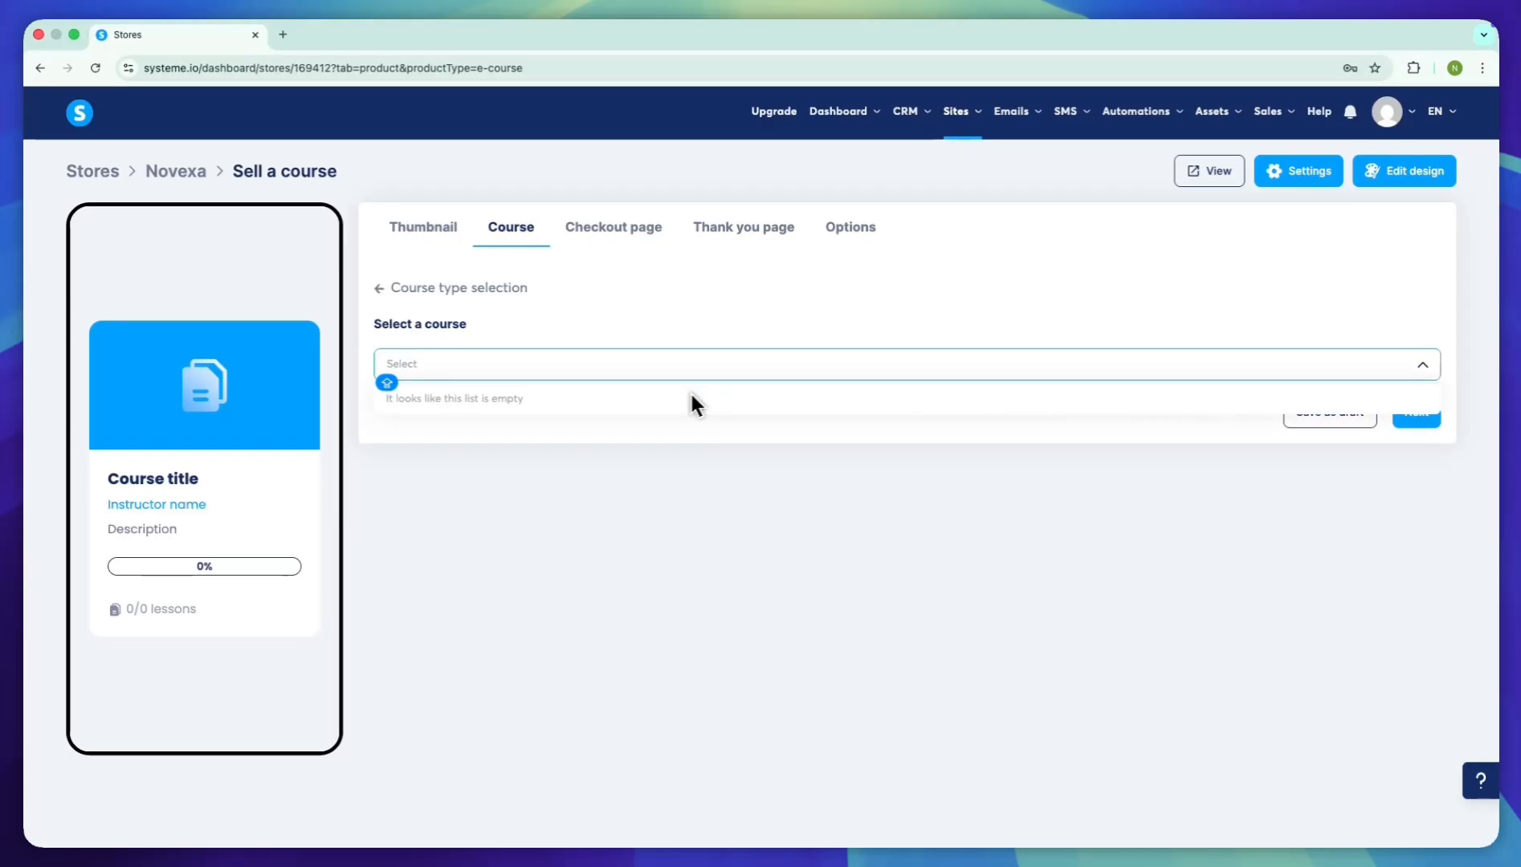
left_click(678, 457)
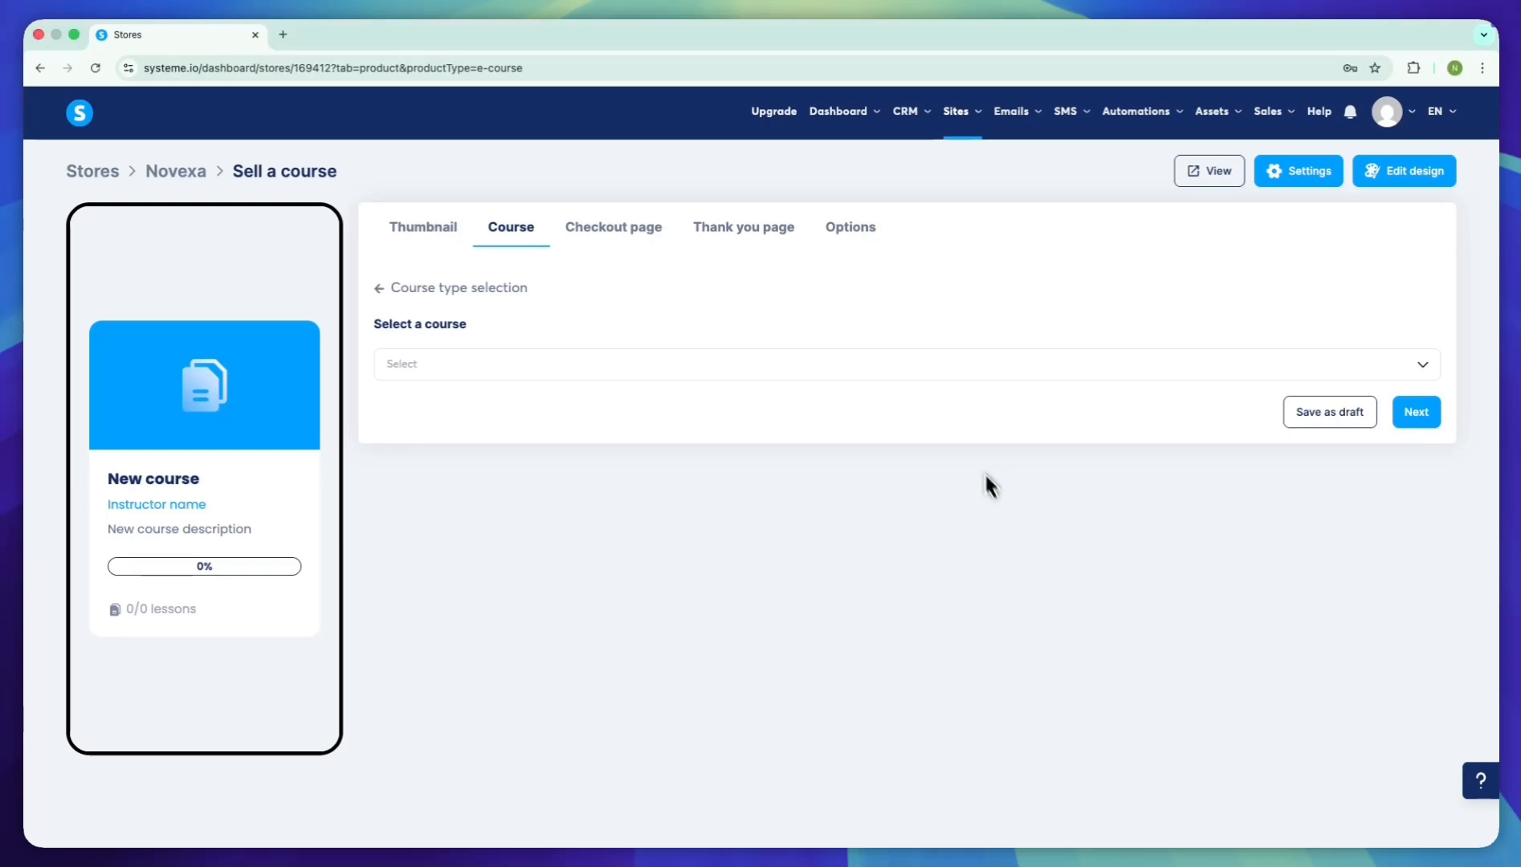
left_click(463, 287)
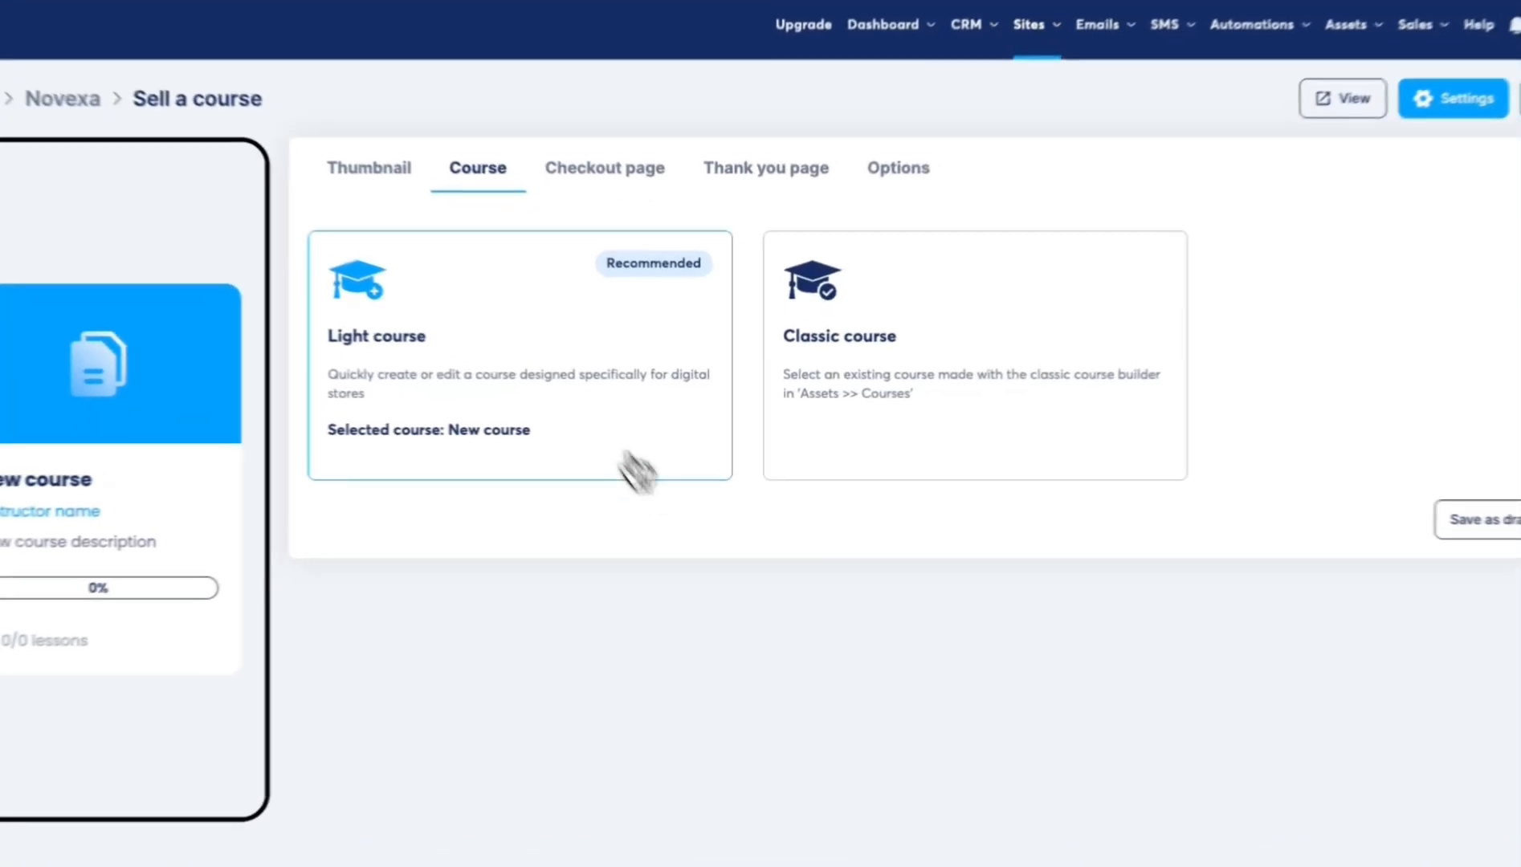
- Reopen the light course "New course" and append "GHFGHFHFGHFGHF" to its description
left_click(639, 466)
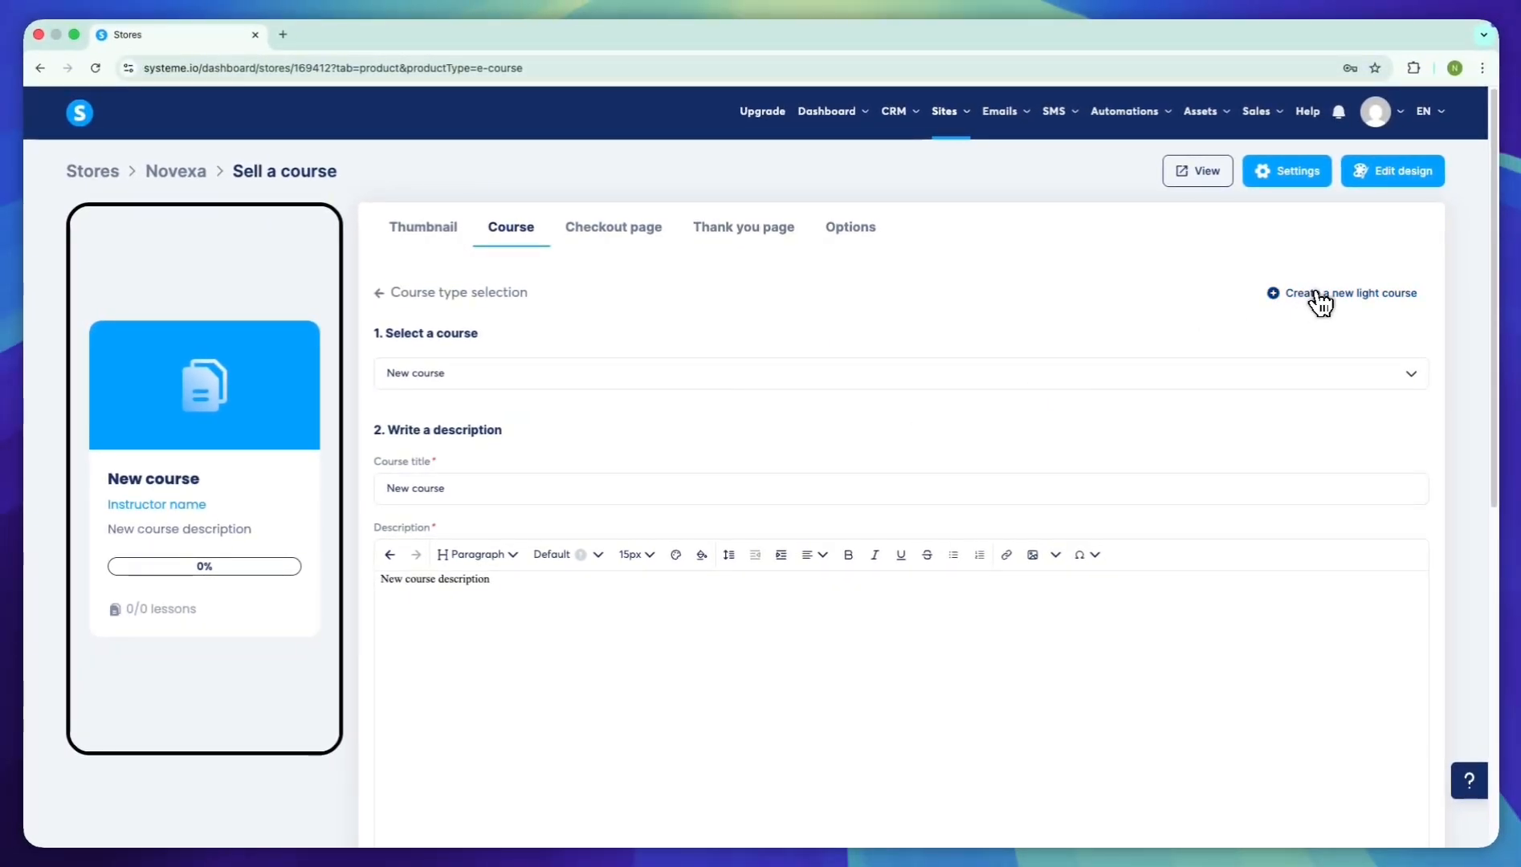
left_click(783, 384)
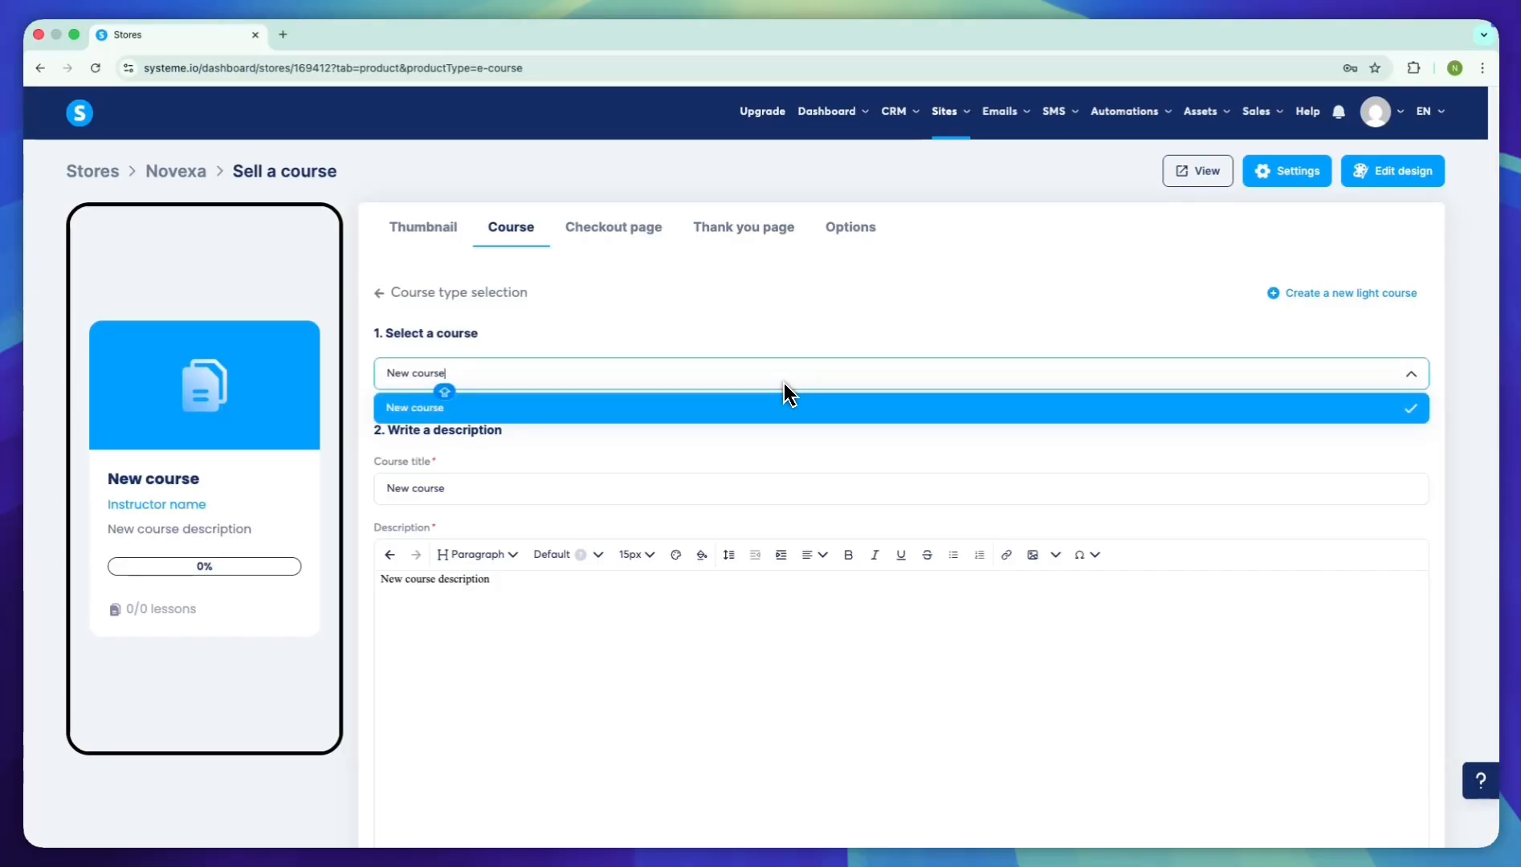
left_click(1468, 541)
scroll(1100, 514, "down", 3)
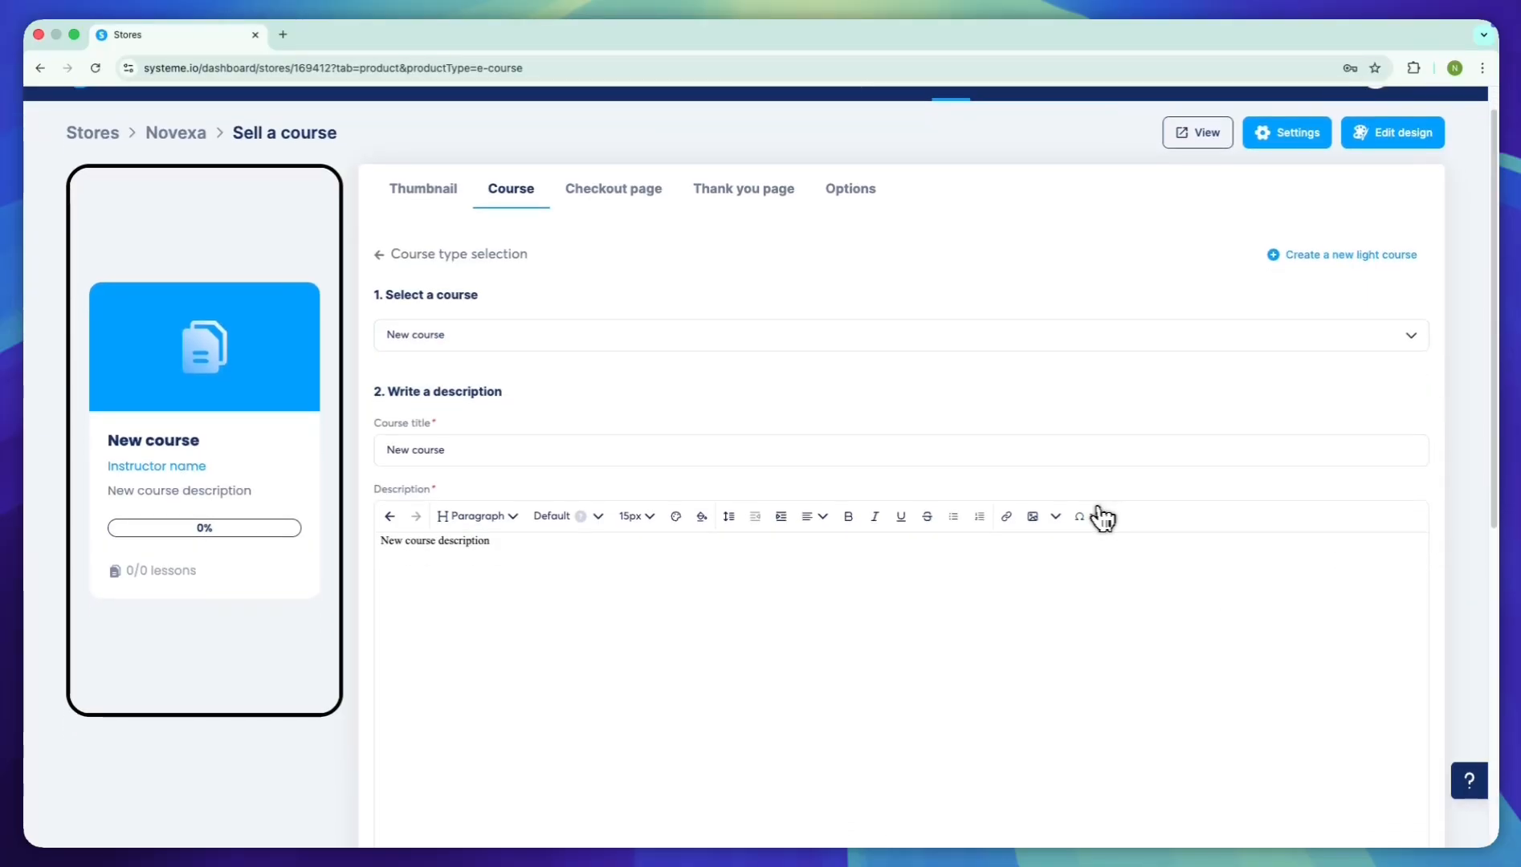
left_click(956, 372)
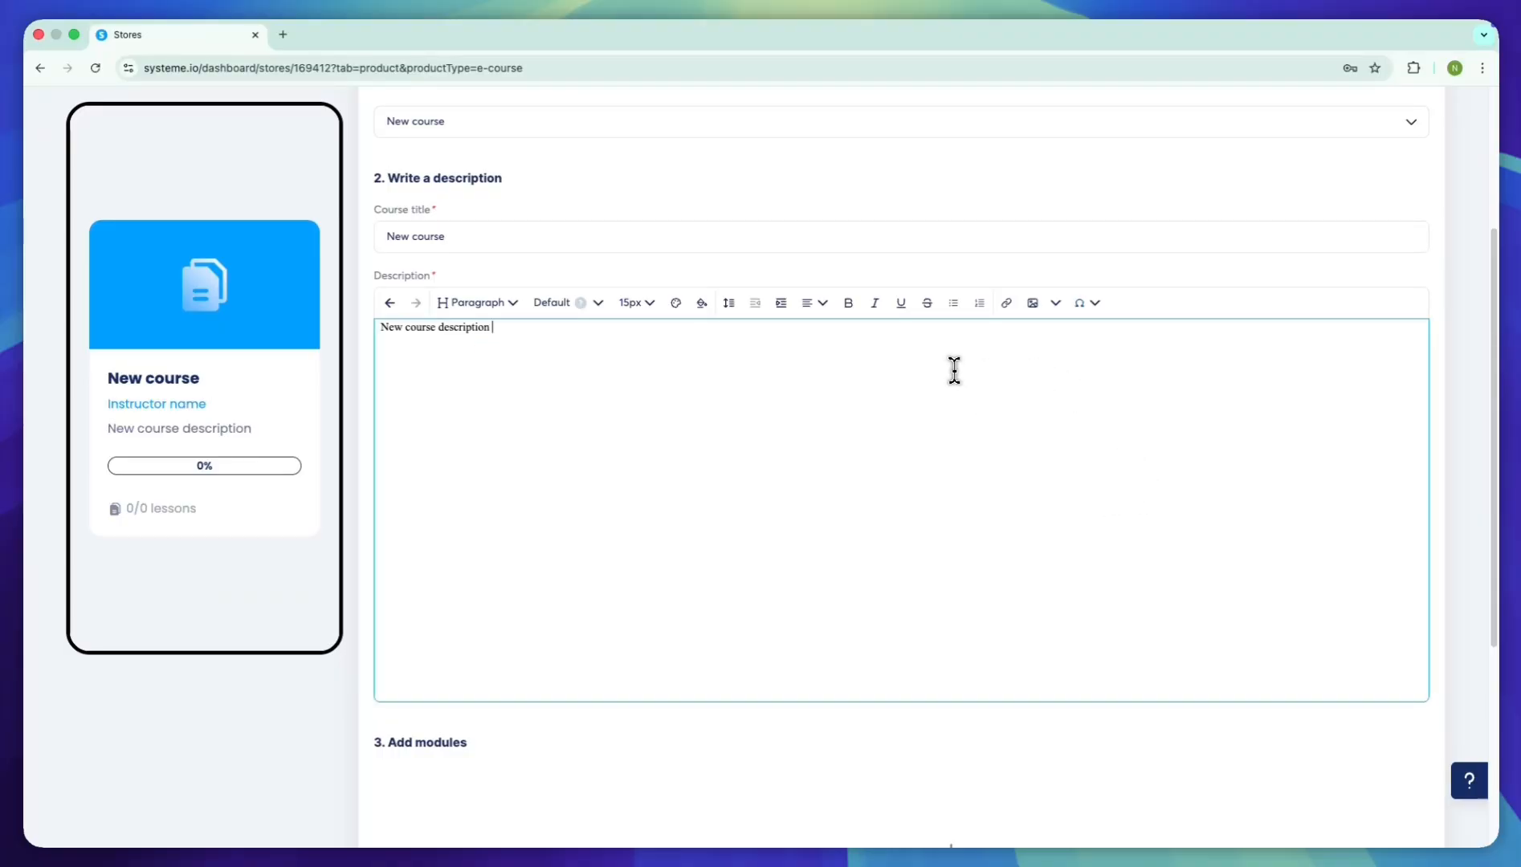
type("GHFGHFHFGHFGHF")
- Create a course module named "Module 1"
scroll(727, 380, "down", 5)
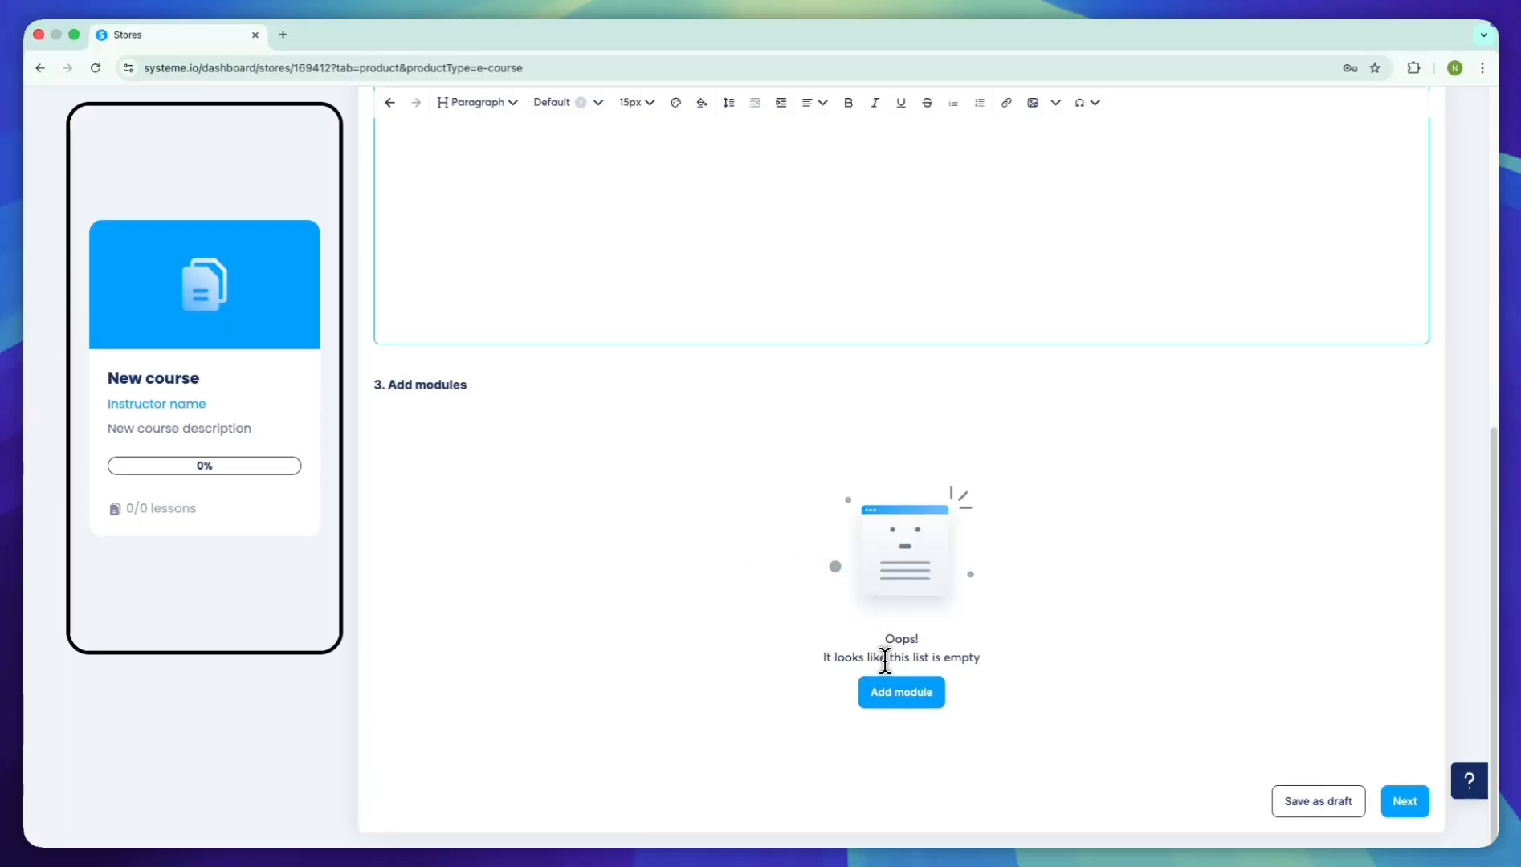
left_click(893, 695)
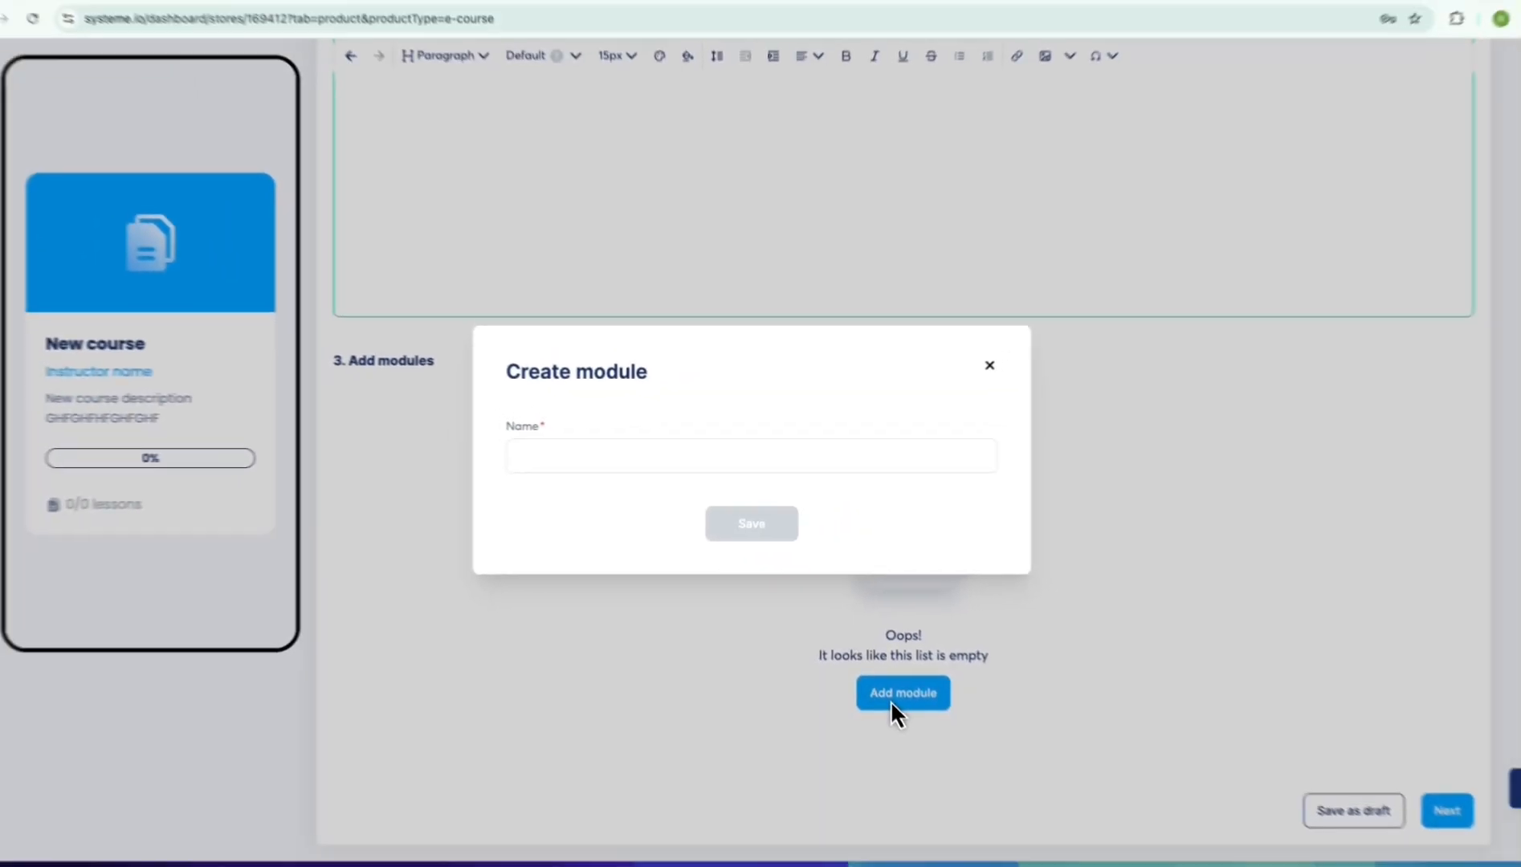
left_click(818, 459)
type("Module")
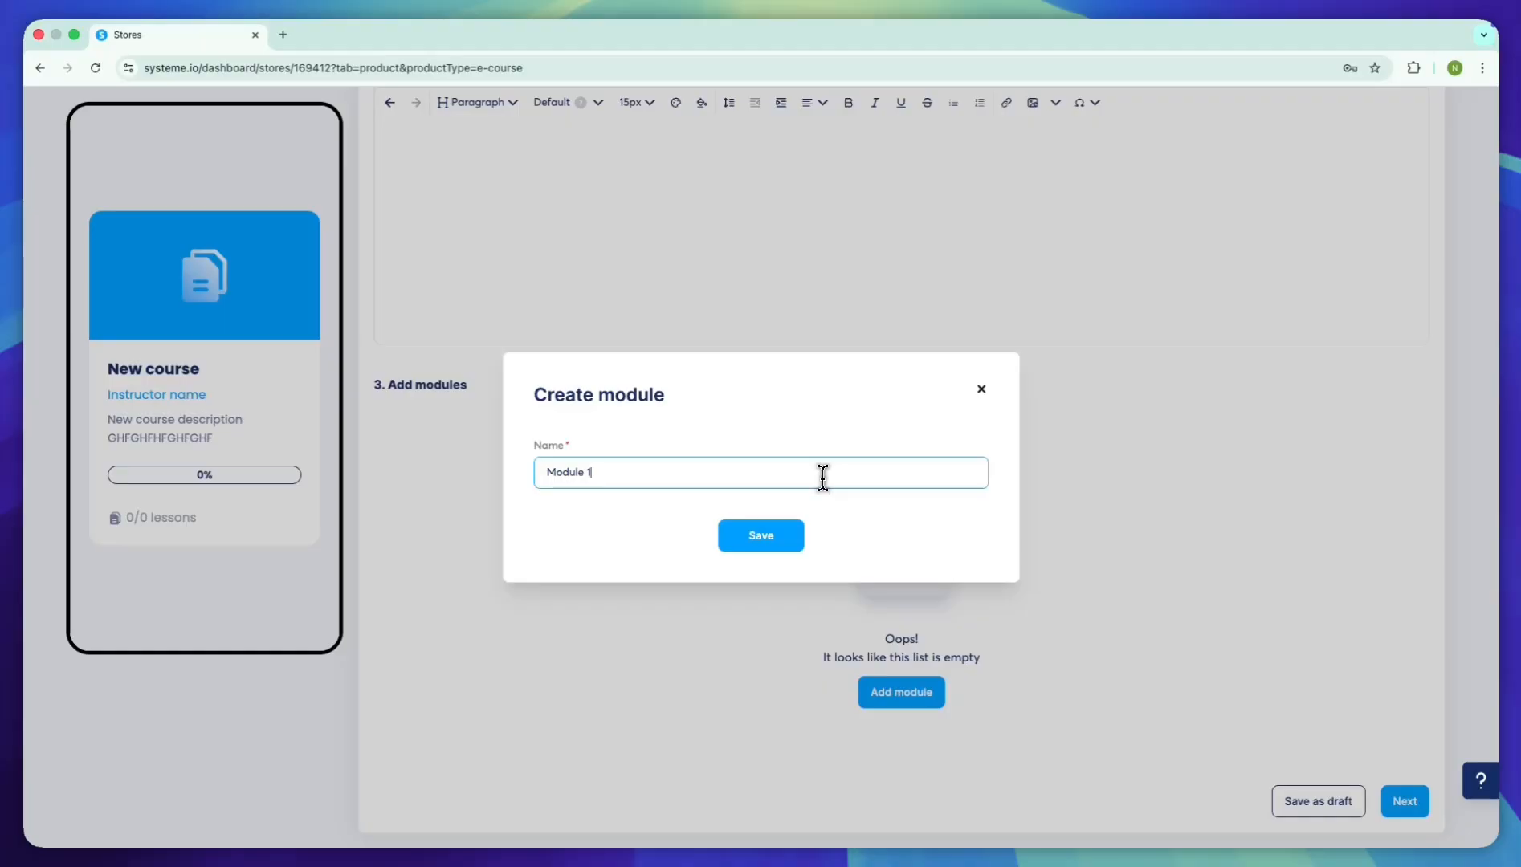
type(" 1")
left_click(767, 539)
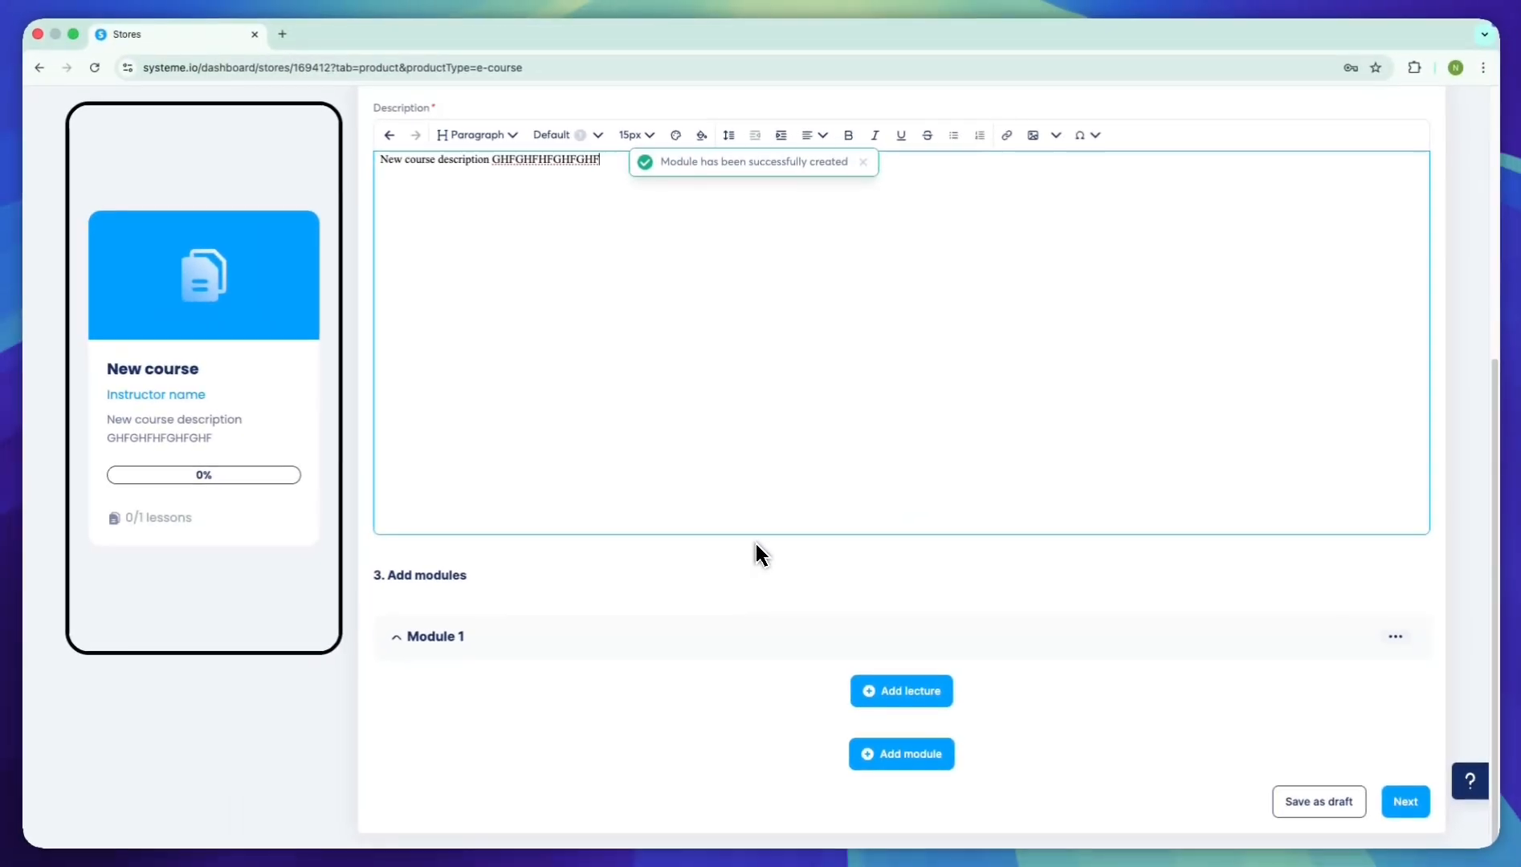
- Add a lecture to Module 1 titled "Lesson 1" and replace its body with Lorem ipsum placeholder text
left_click(934, 702)
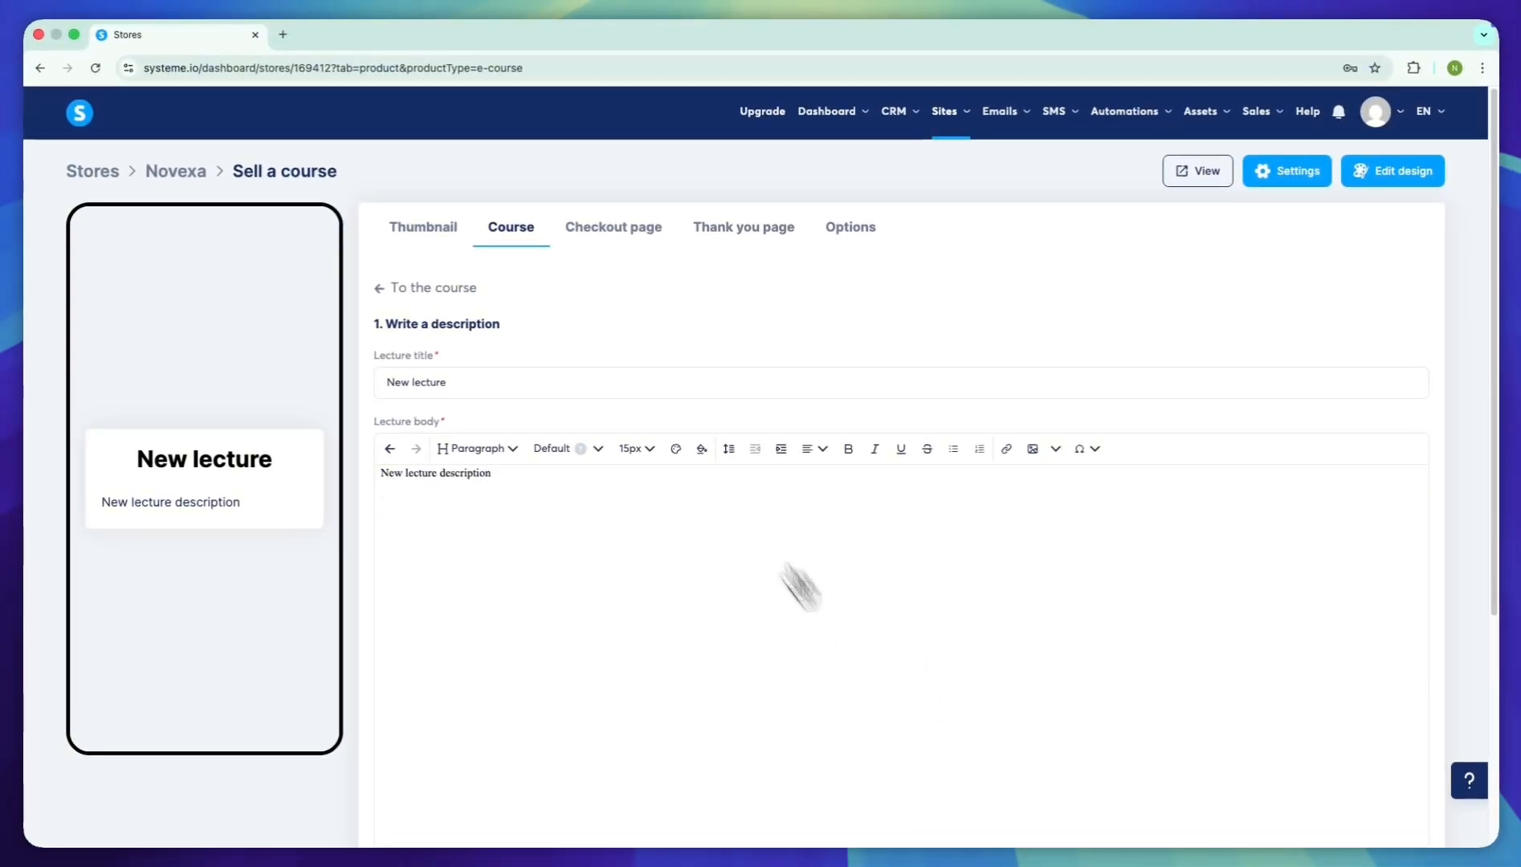
triple_click(464, 380)
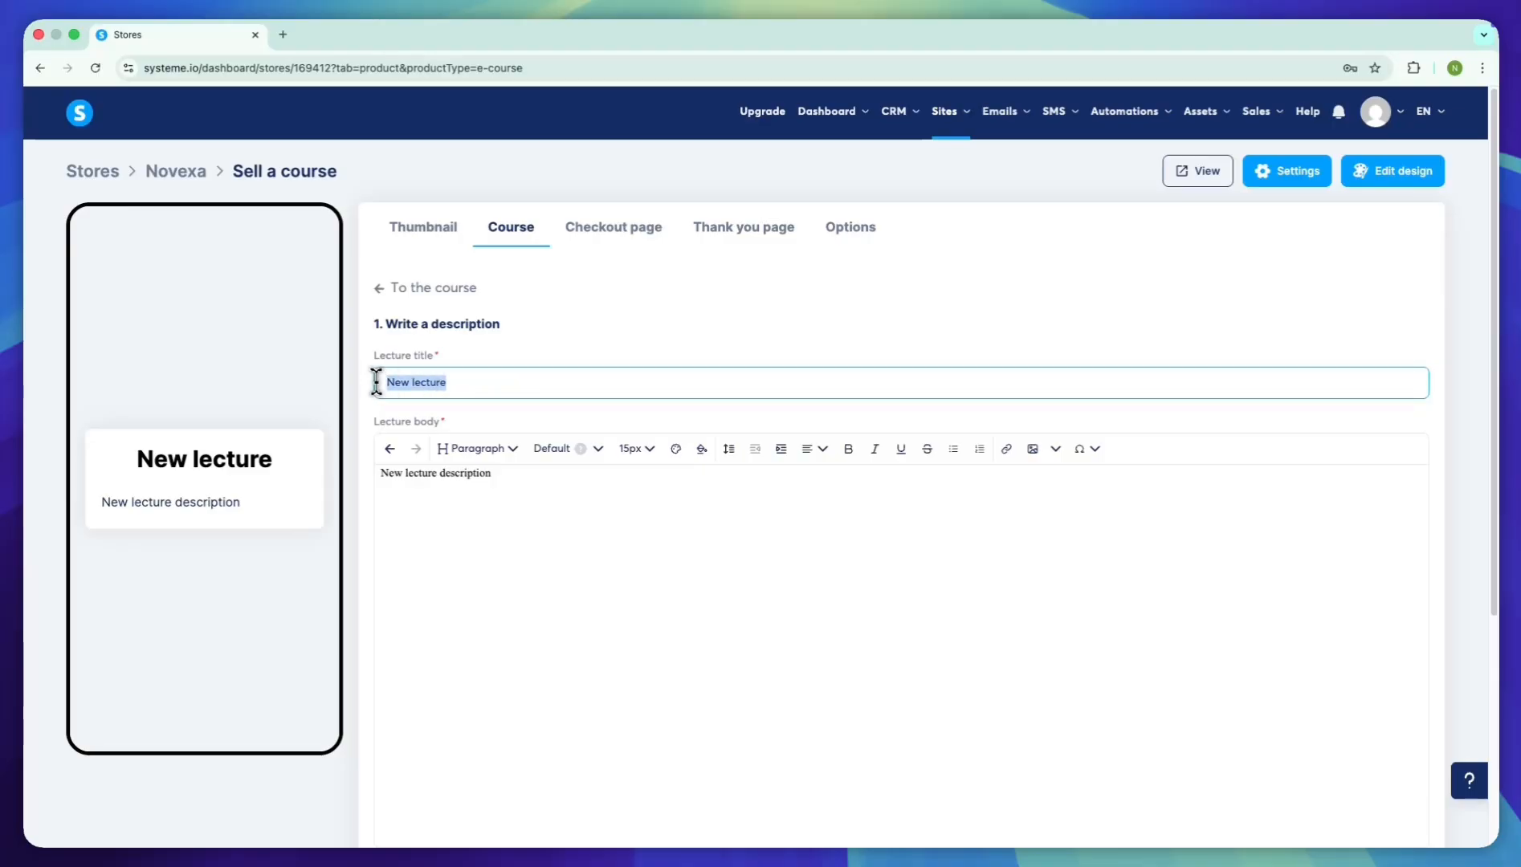
type("Lesson 1")
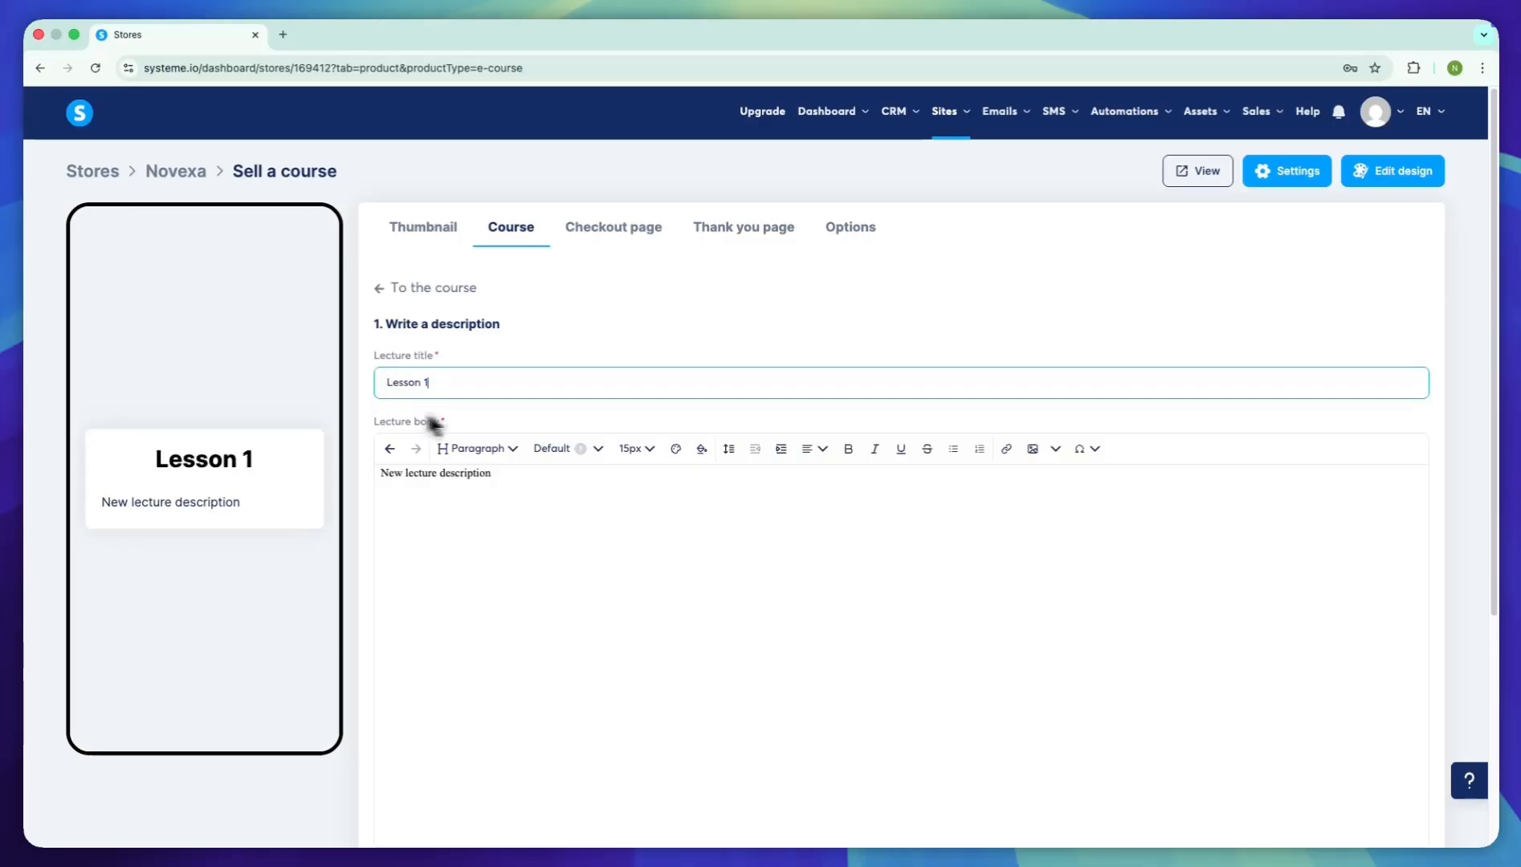
left_click(550, 483)
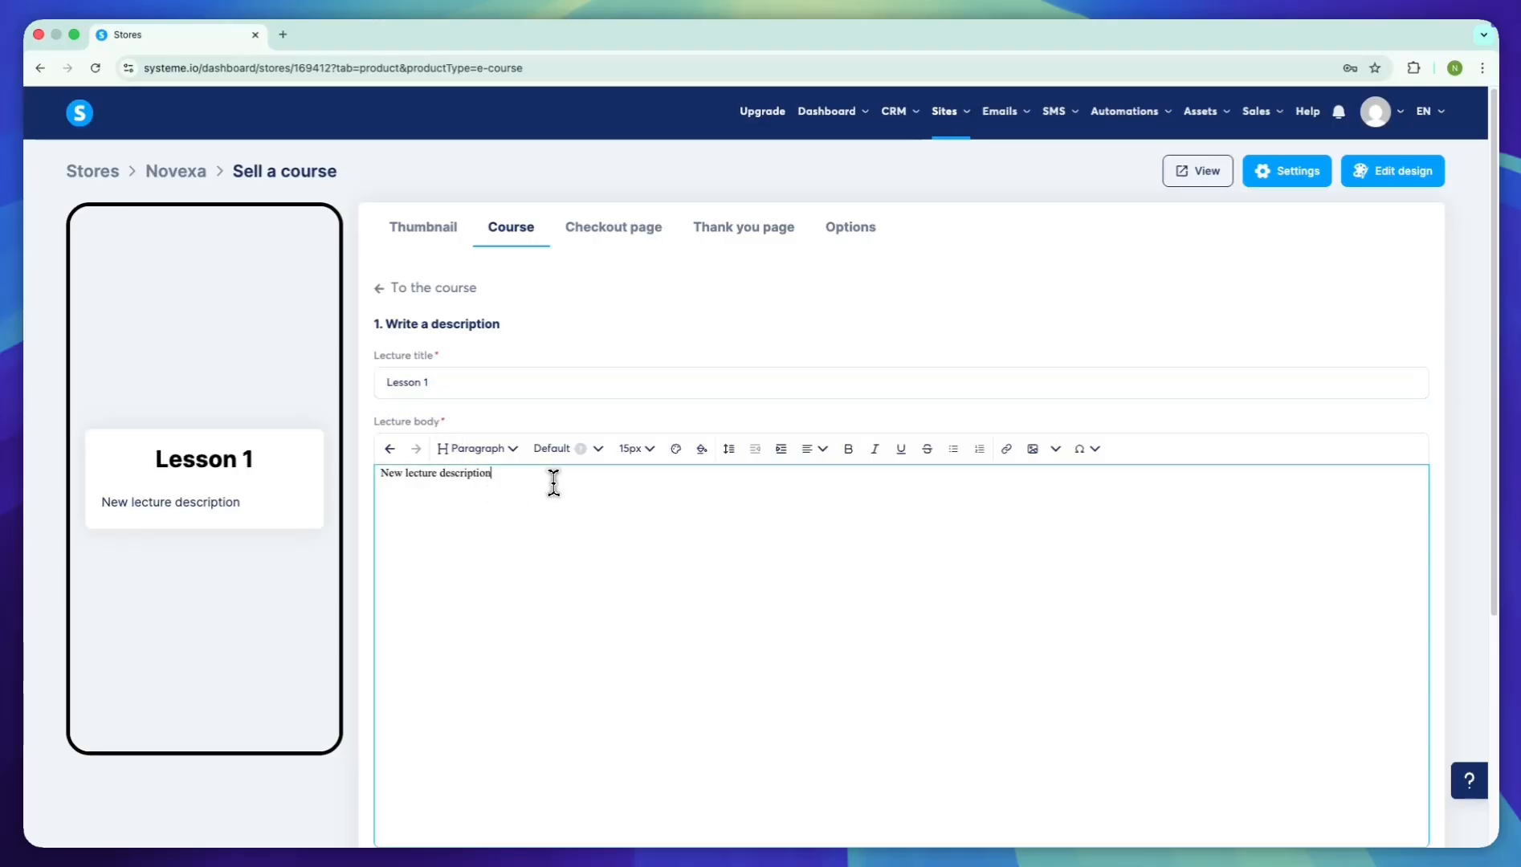
key("ctrl+a")
type("Lorem ipsum dolor sit amet, consectetur adipiscing elit, sed do eiusmod tempor incididunt ut labore et dolore magna aliqua. Ut enim ad minim veniam, quis nostrud exercitation ullamco laboris nisi ut aliquip ex ea commodo consequat. Duis aute irure dolor in reprehenderit in voluptate velit esse cillum dolore eu fugiat nulla pariatur. Excepteur sint occaecat cupidatat non proident, sunt in culpa qui officia deserunt mollit anim id est laborum.")
- Attach the video VIdeolesson.mp4 to the Lesson 1 lecture, review the lecture and save it
scroll(725, 523, "down", 3)
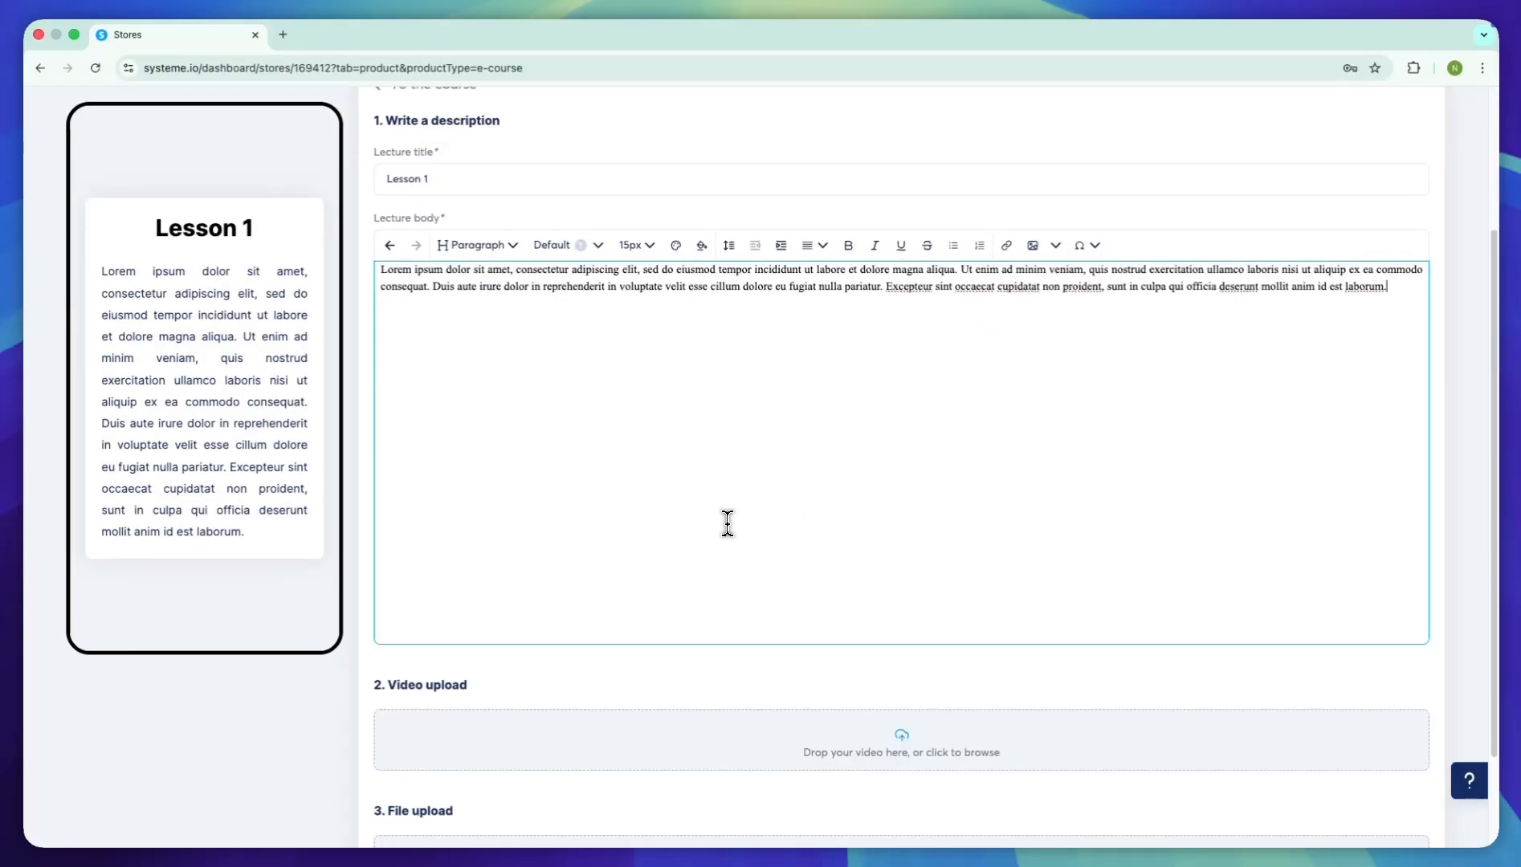
scroll(727, 523, "down", 2)
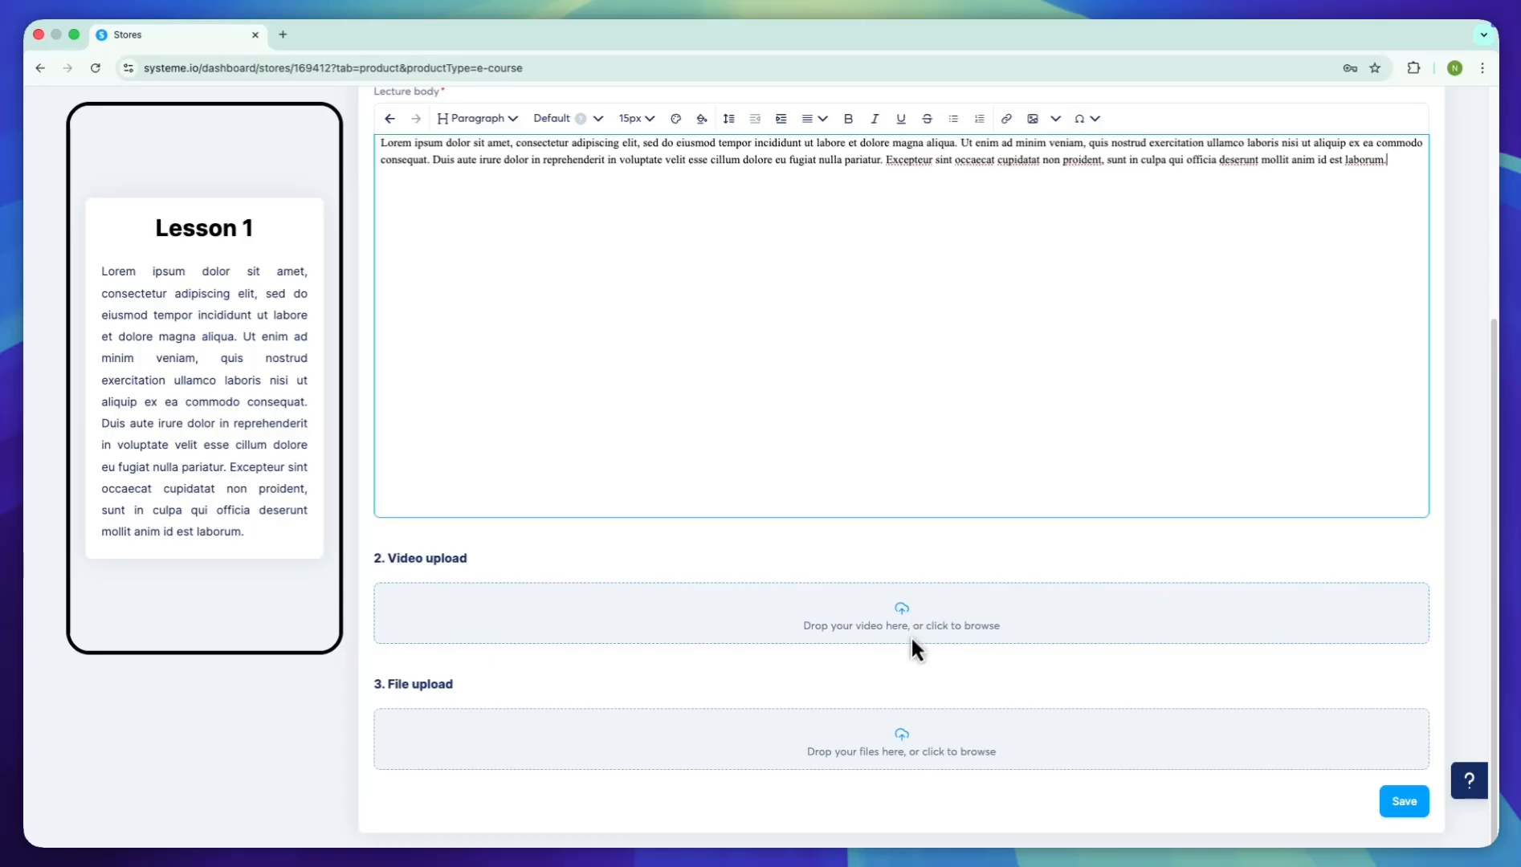
left_click(887, 619)
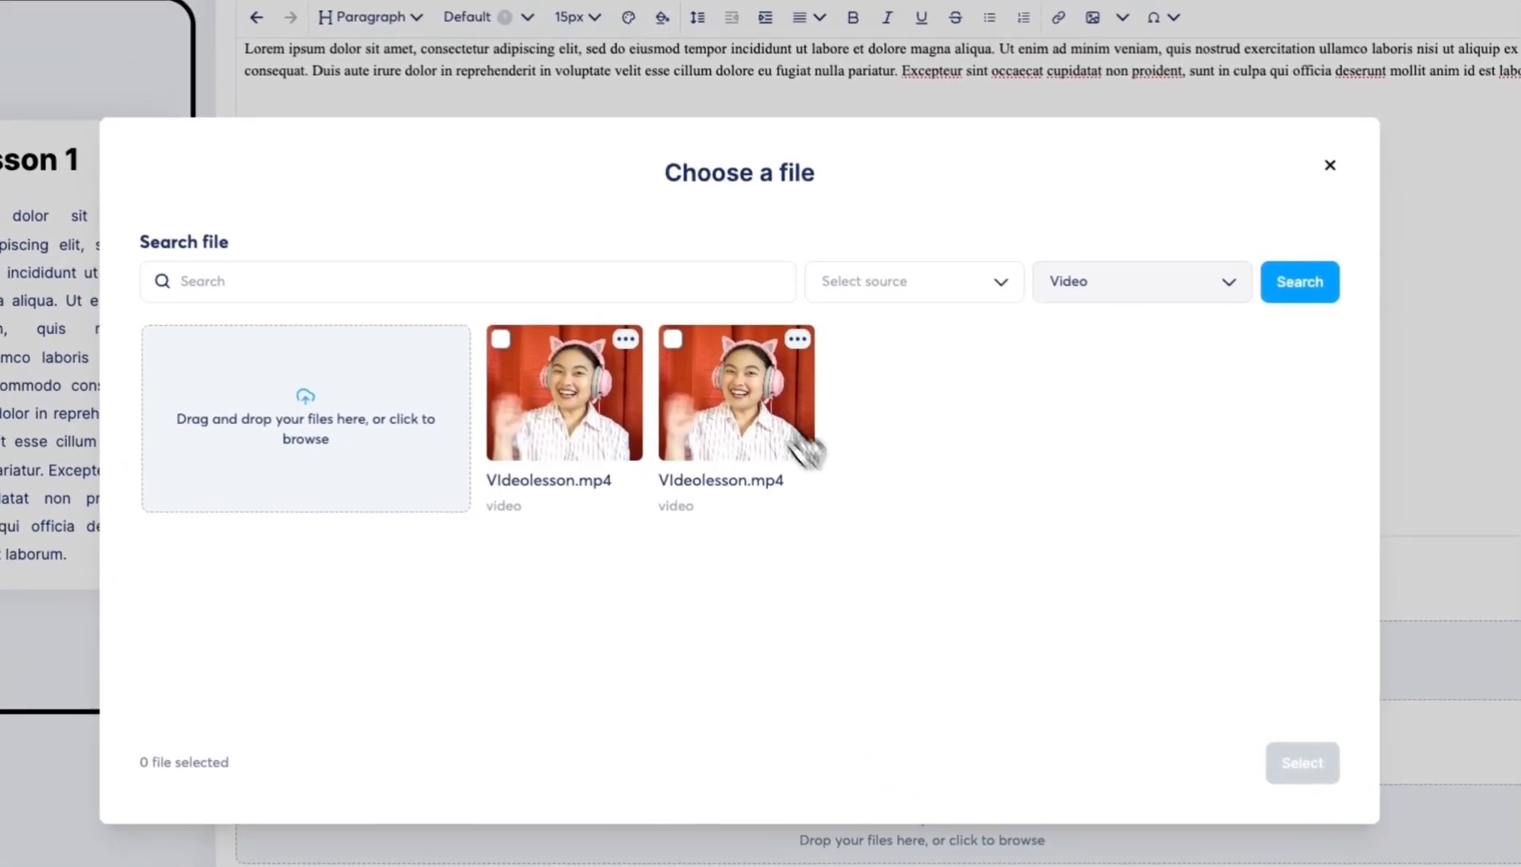
left_click(795, 438)
left_click(1293, 761)
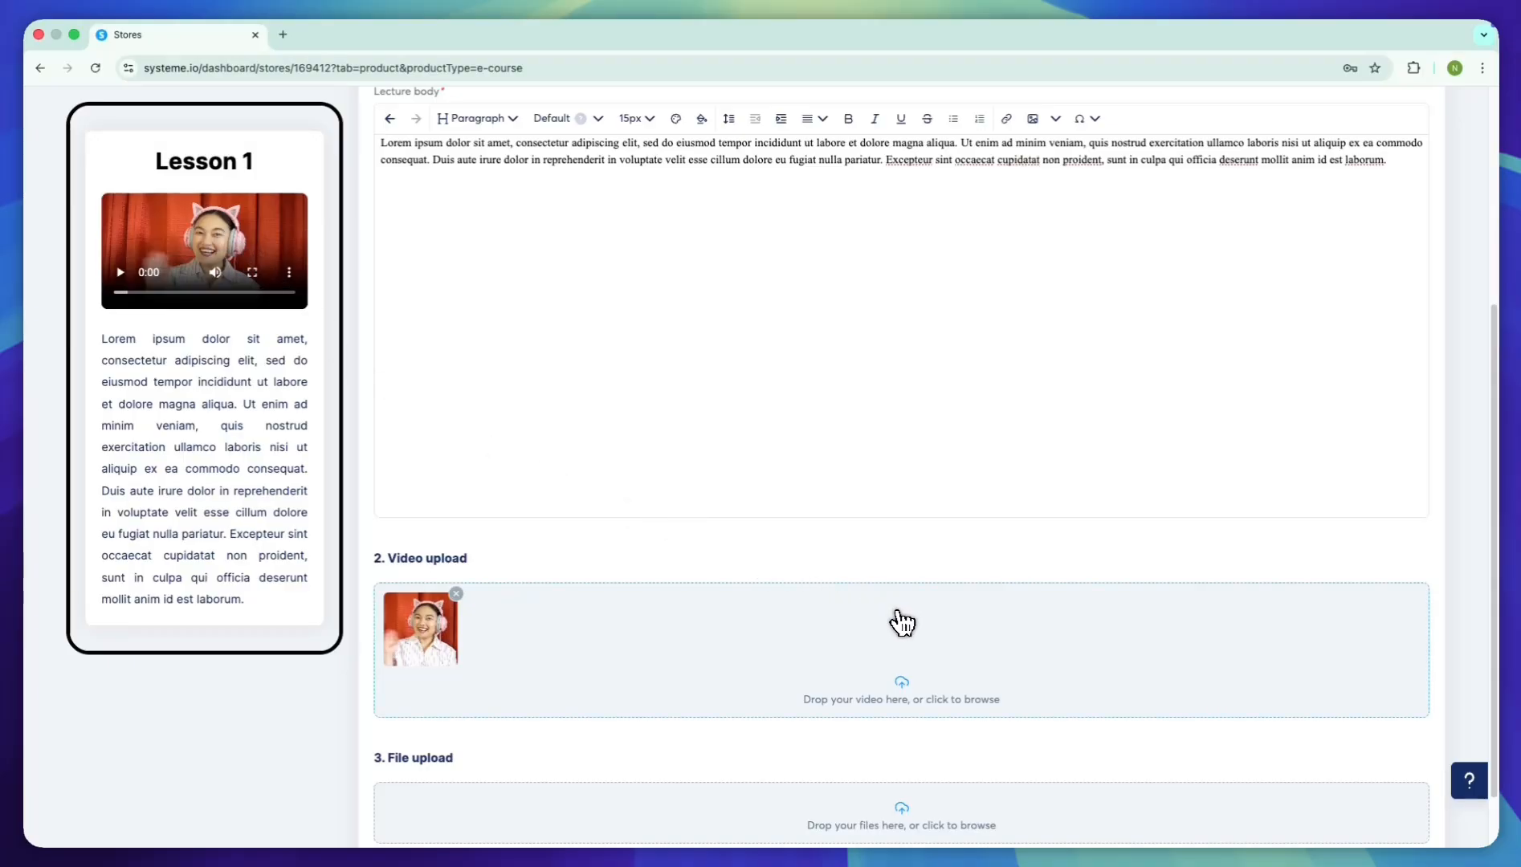
scroll(897, 614, "up", 1)
scroll(901, 622, "up", 5)
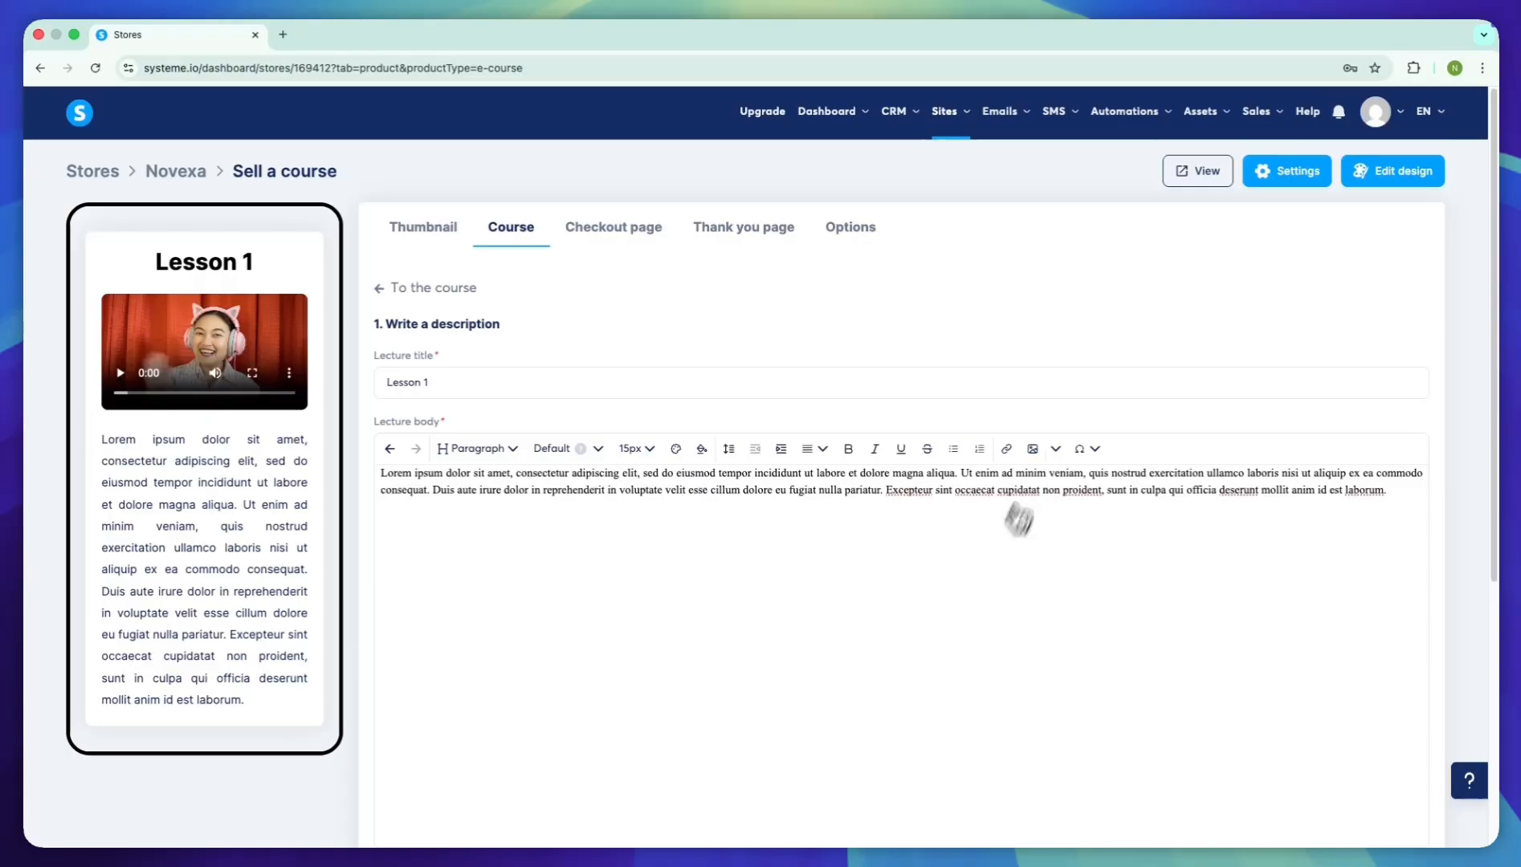
scroll(996, 584, "down", 5)
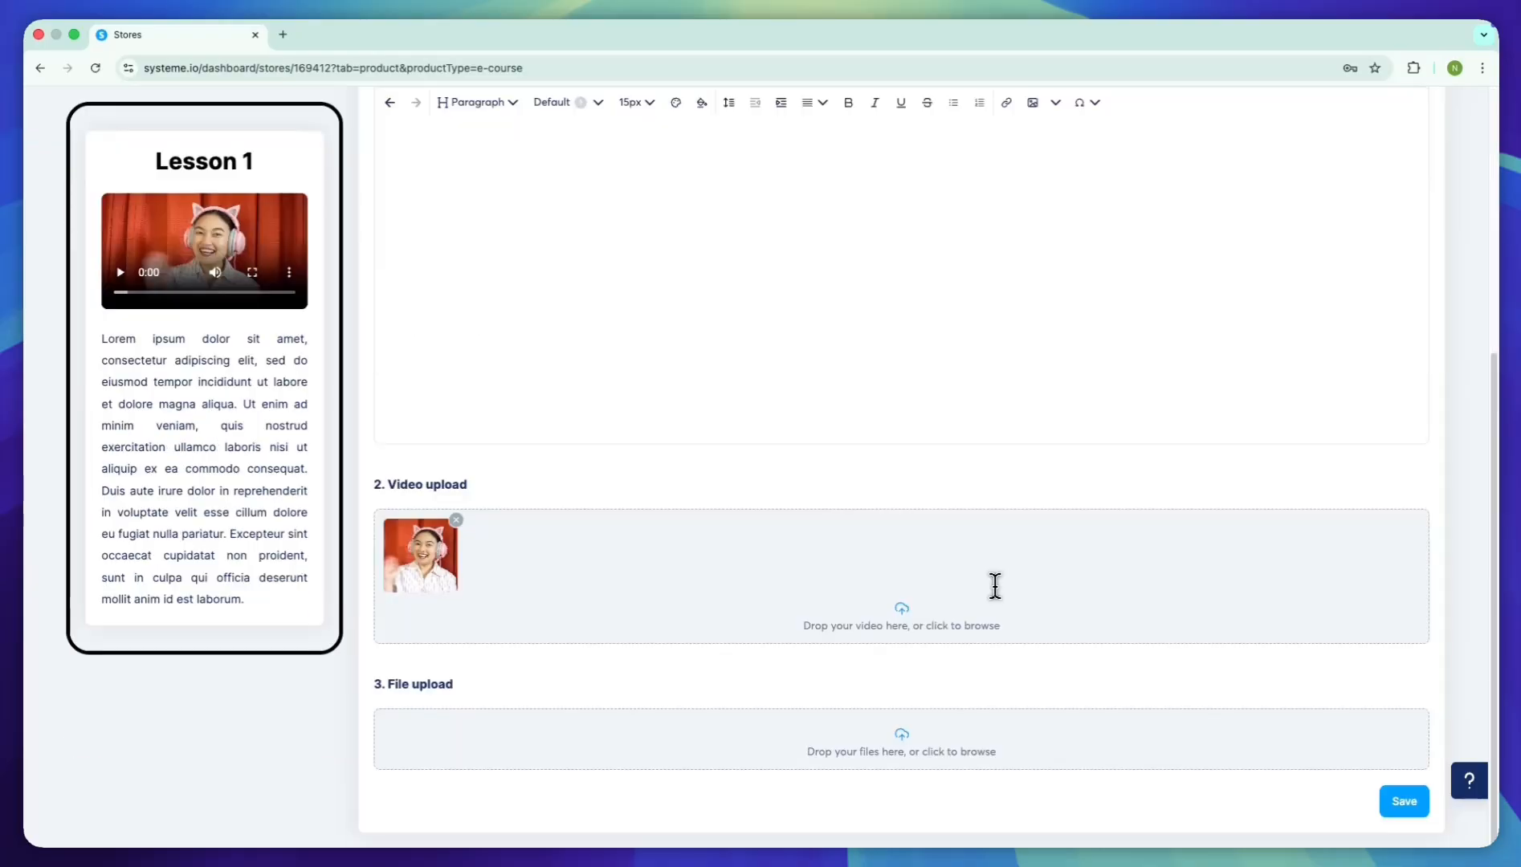
left_click(1402, 798)
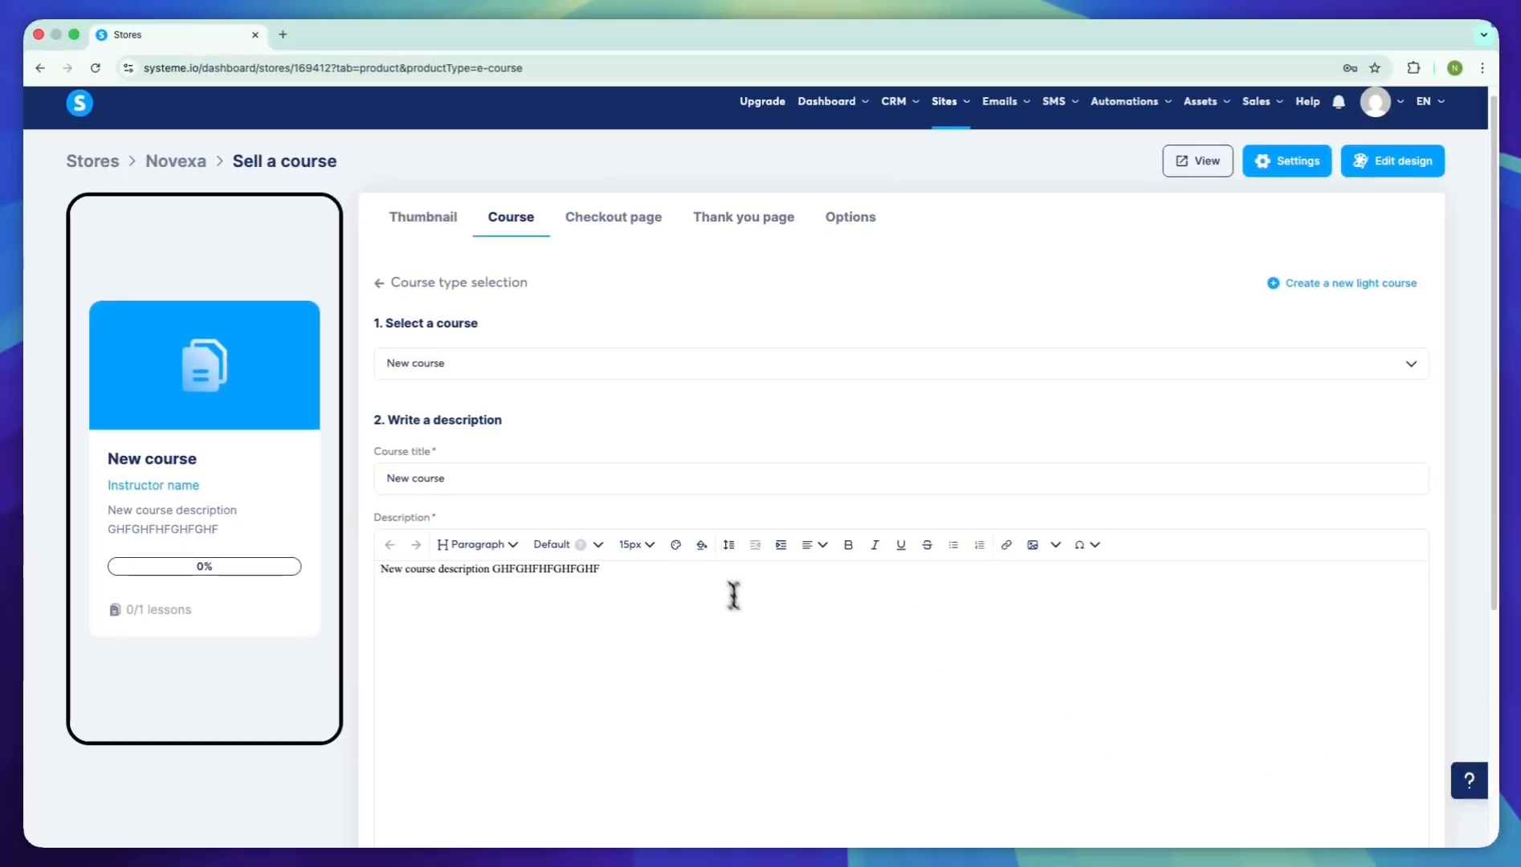
- Open the course's checkout page settings and replace the default image with the Novexa logo
scroll(735, 598, "down", 5)
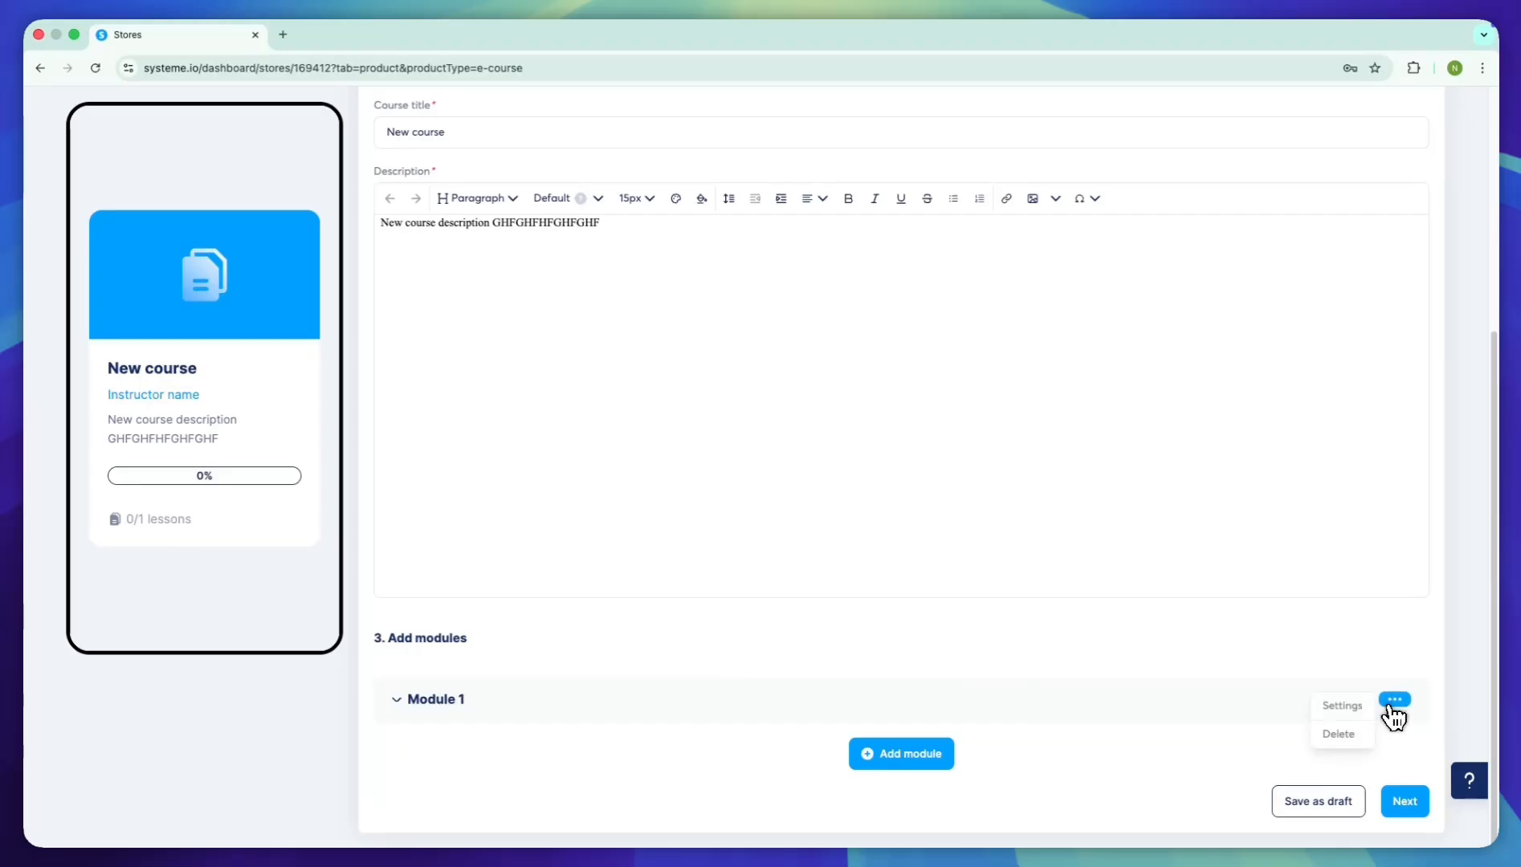
scroll(1018, 571, "up", 5)
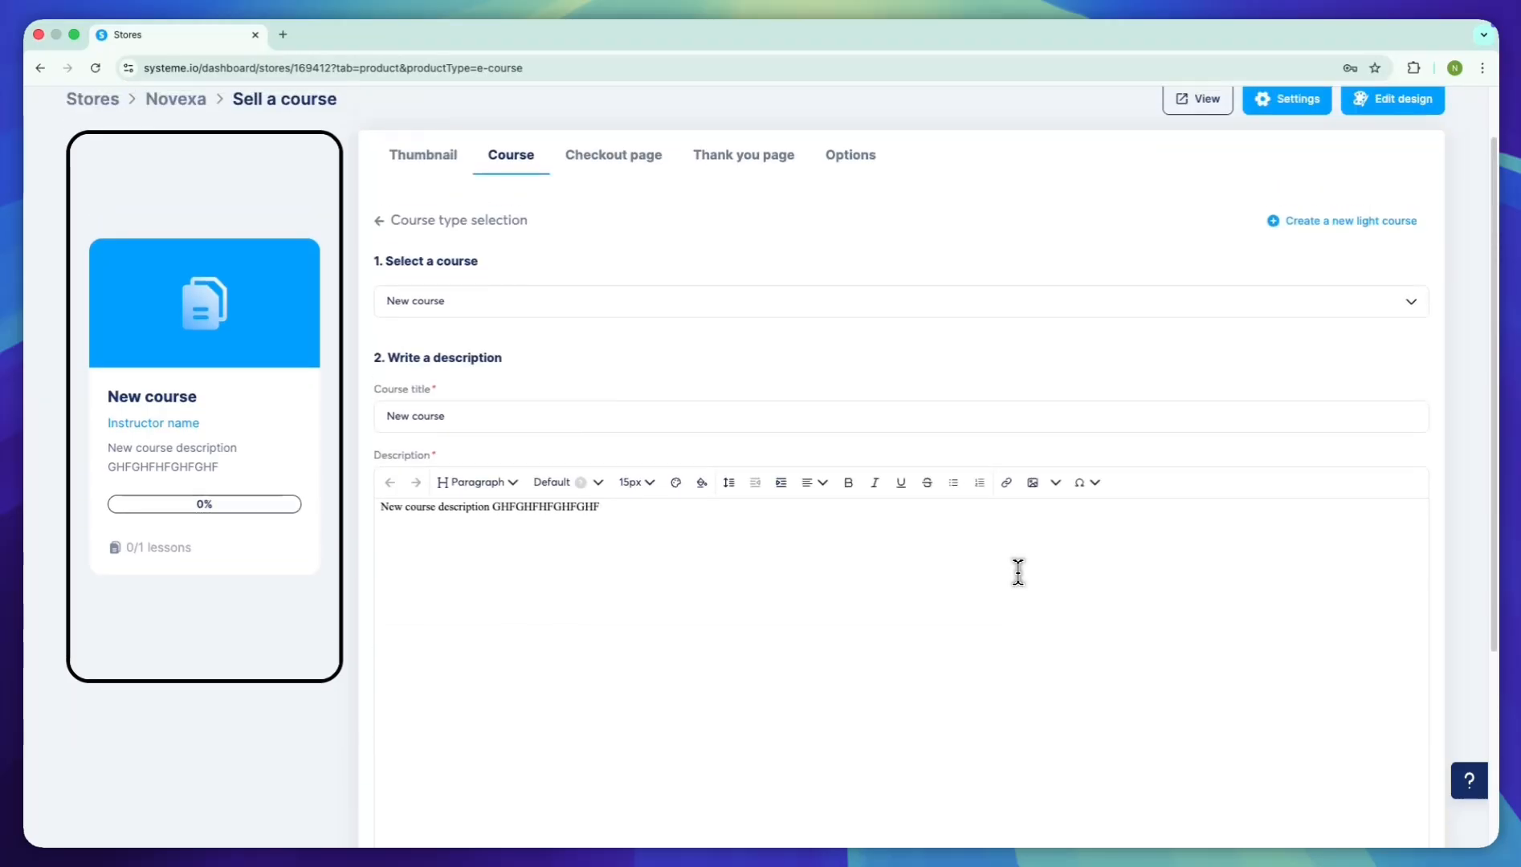
left_click(636, 254)
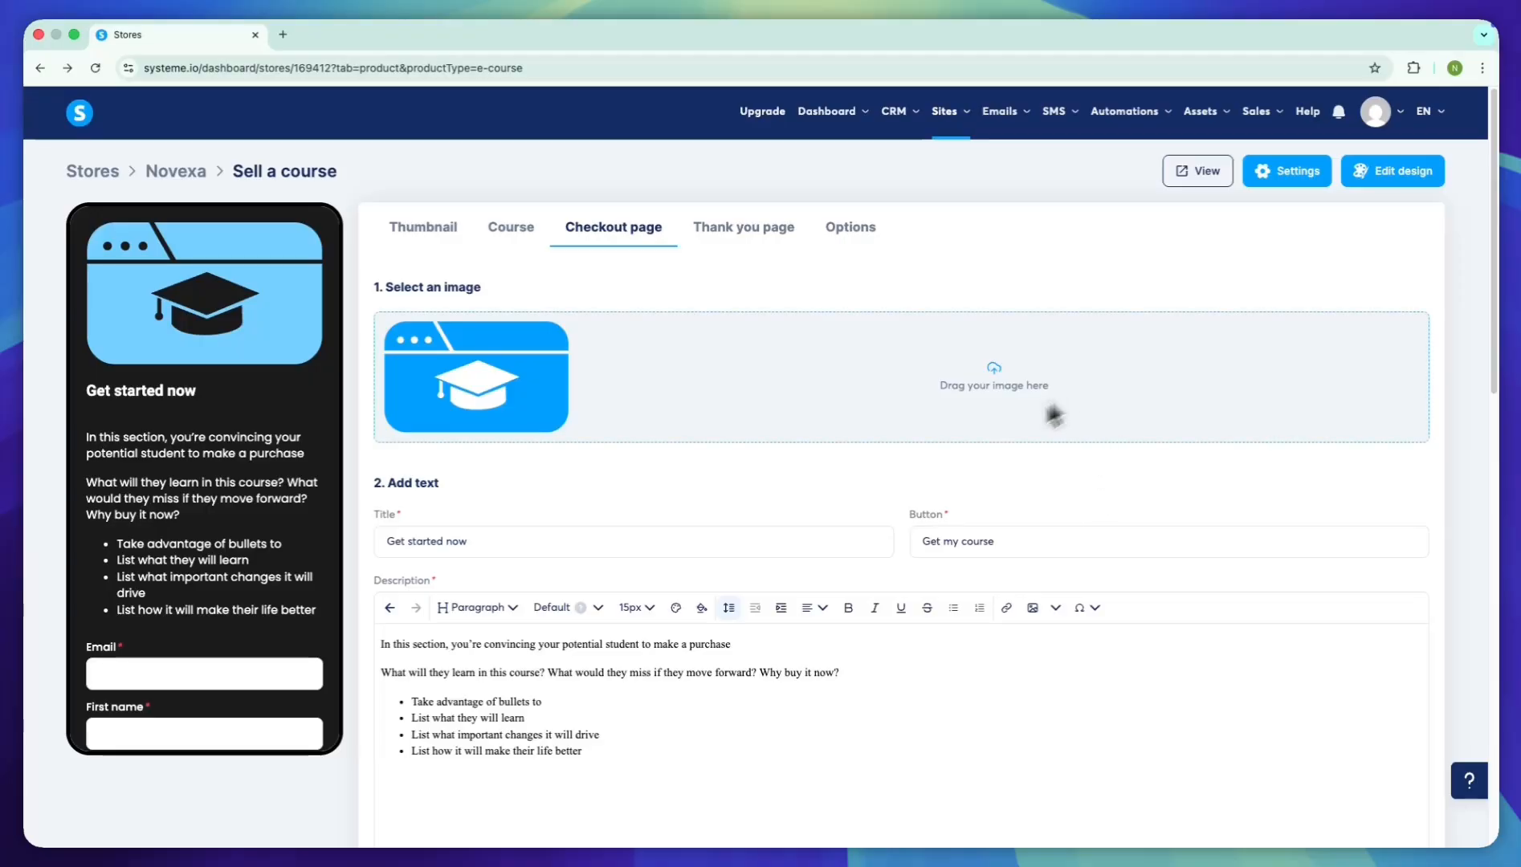
left_click(1056, 439)
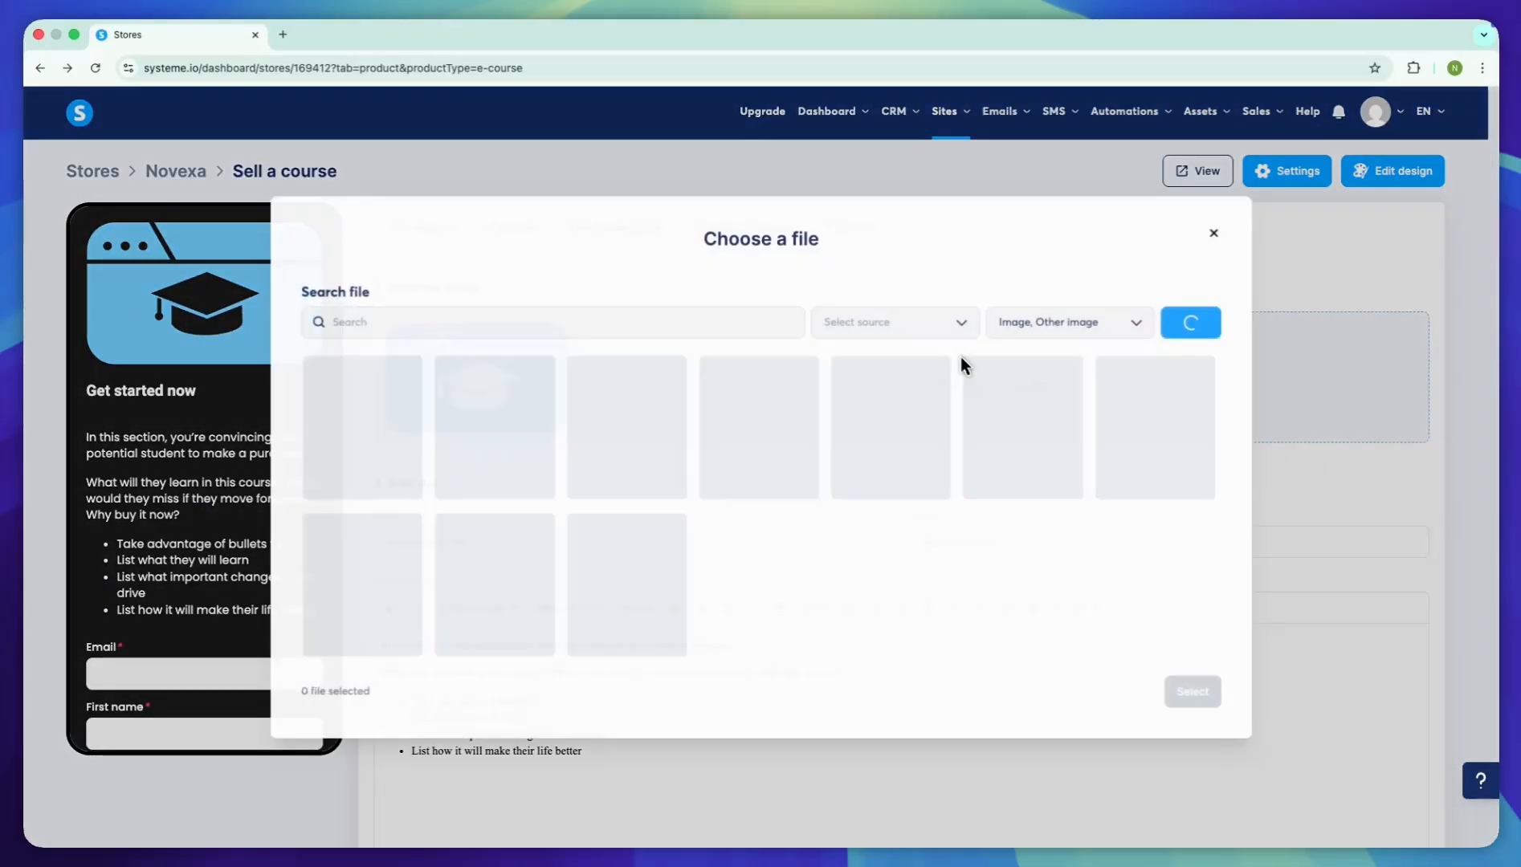
left_click(647, 450)
left_click(1197, 695)
left_click(928, 663)
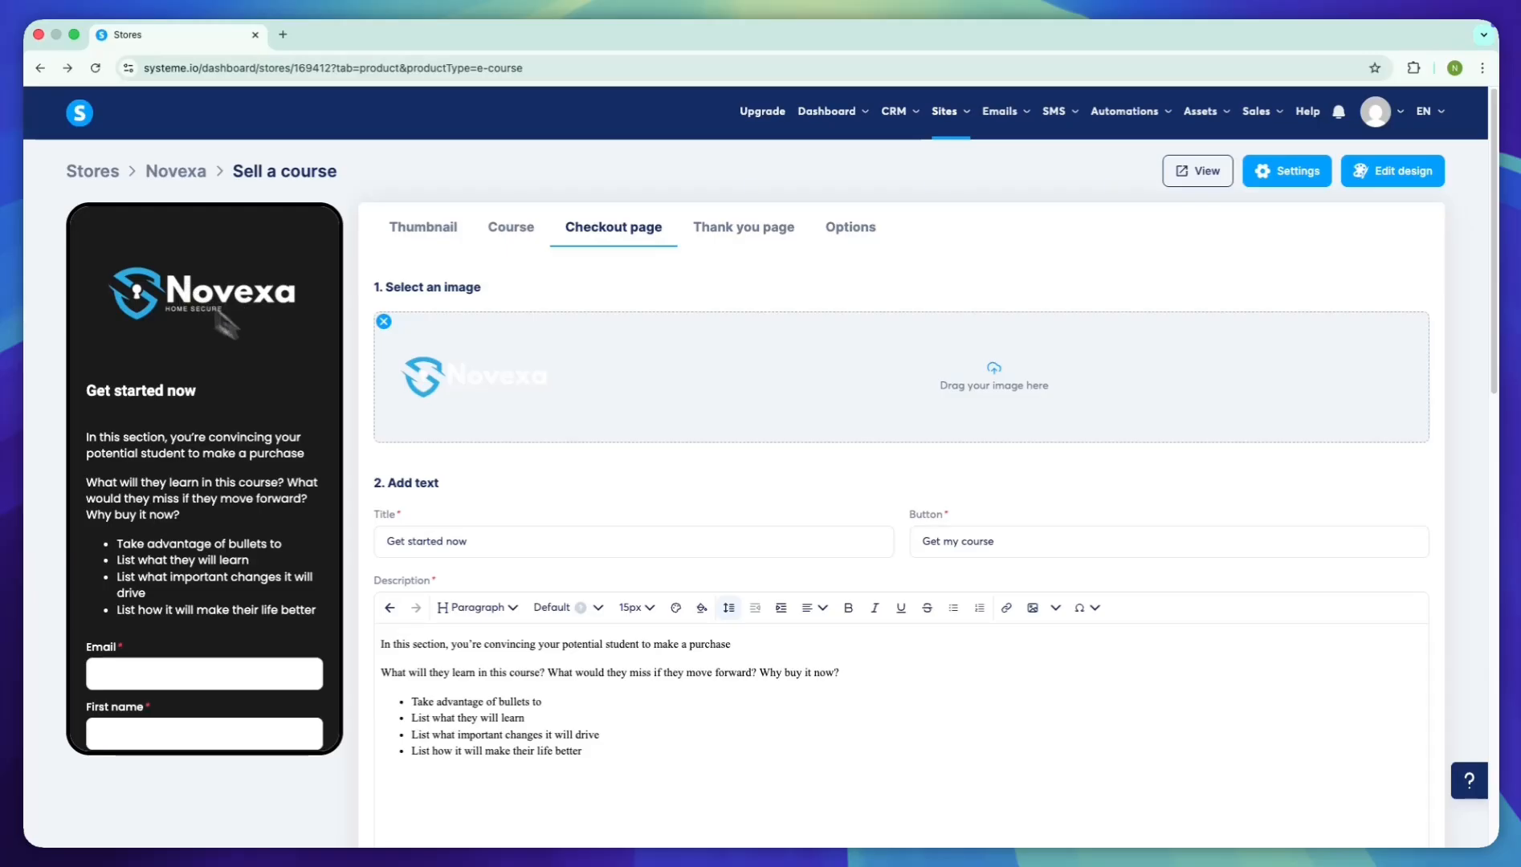
- Change the checkout page title to "Novexa Home Secure"
left_click(510, 540)
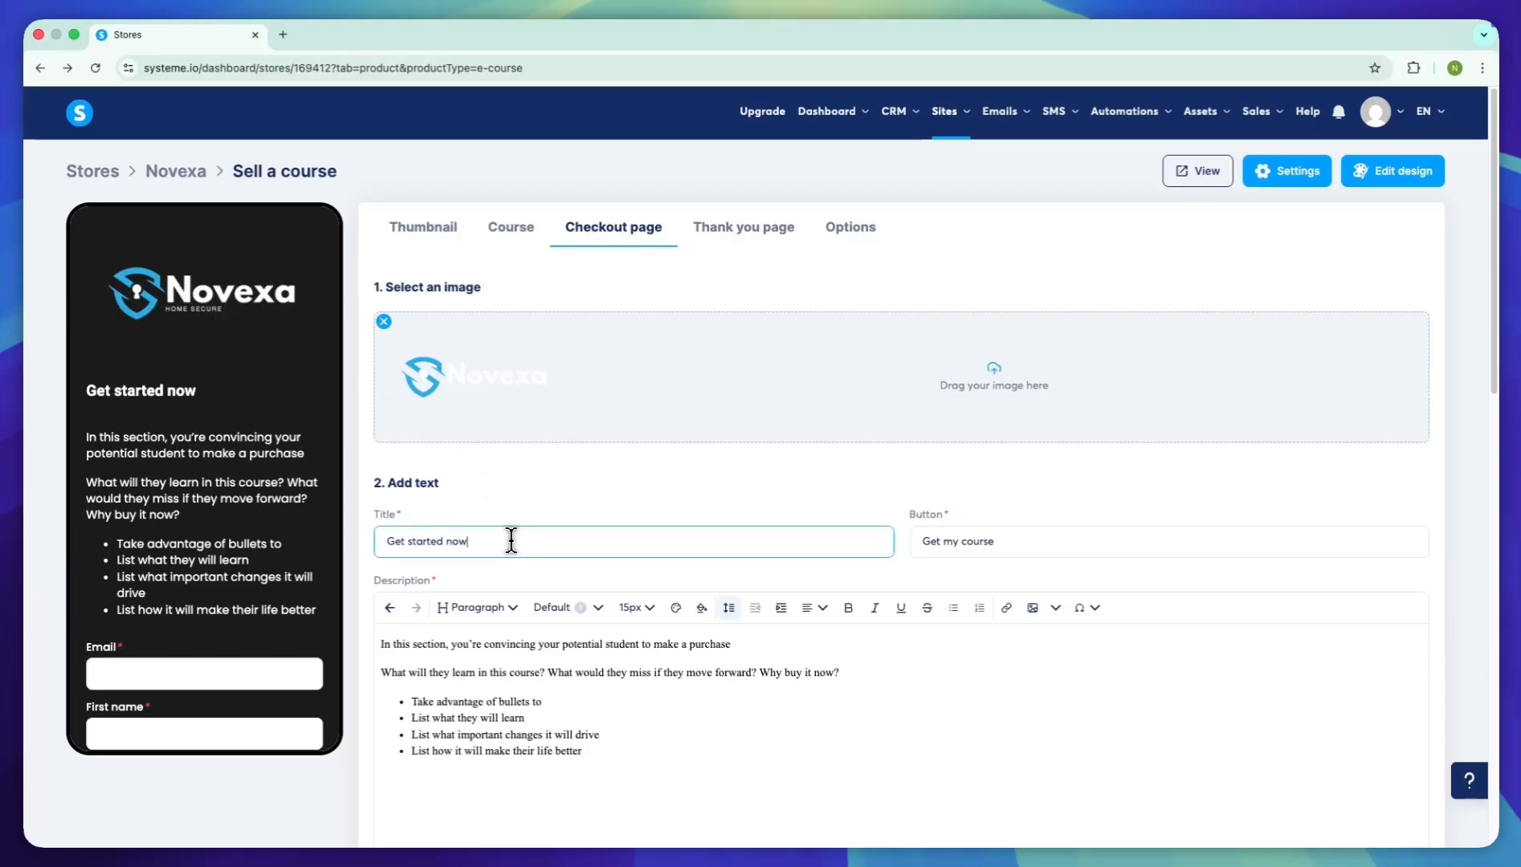
key("super+a")
key("BackSpace")
type("No")
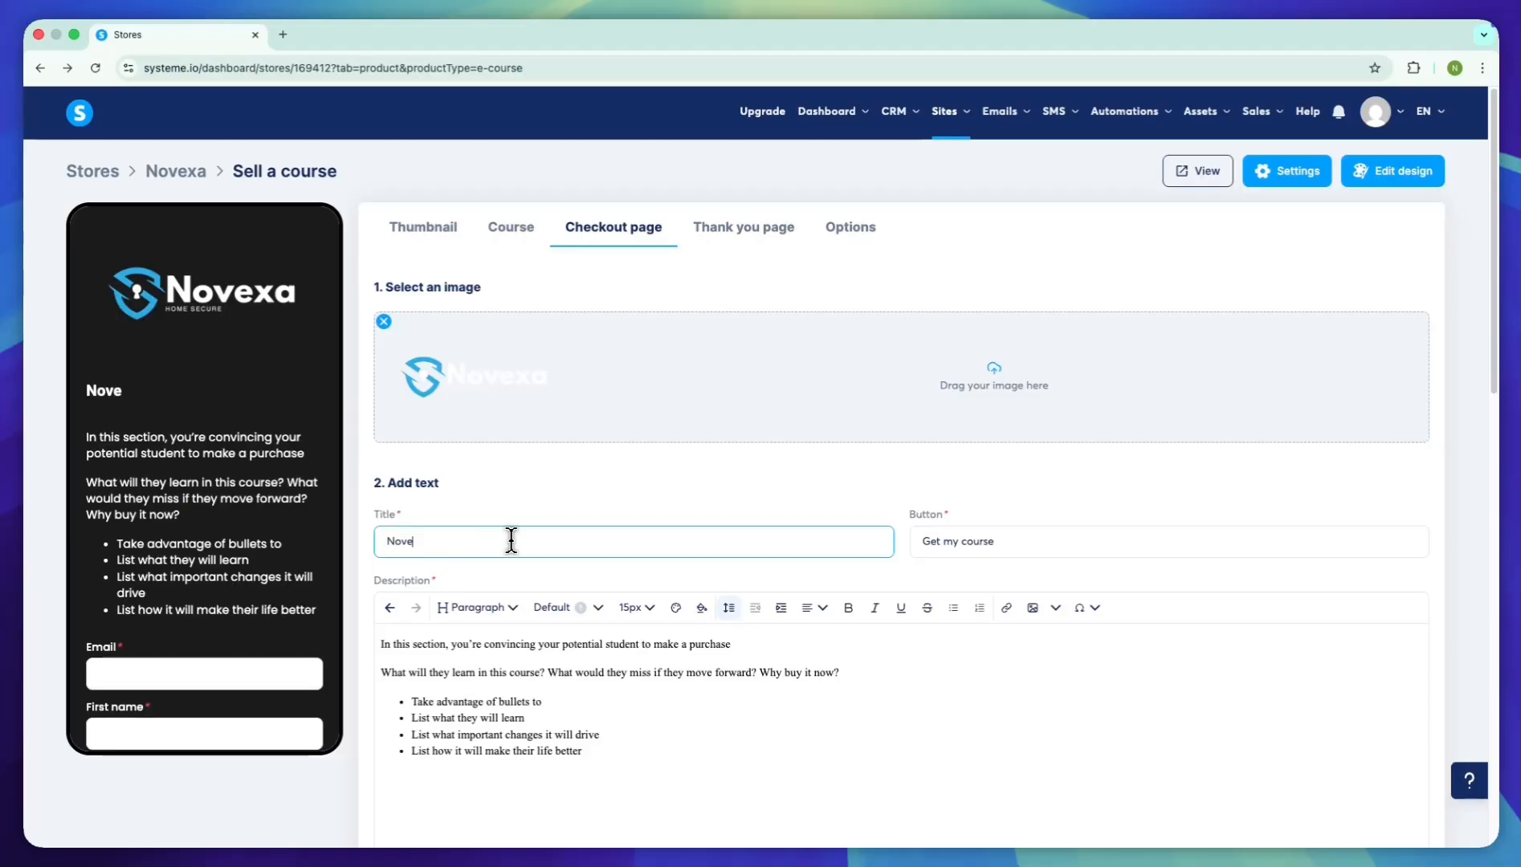
type("vexa Home Secure")
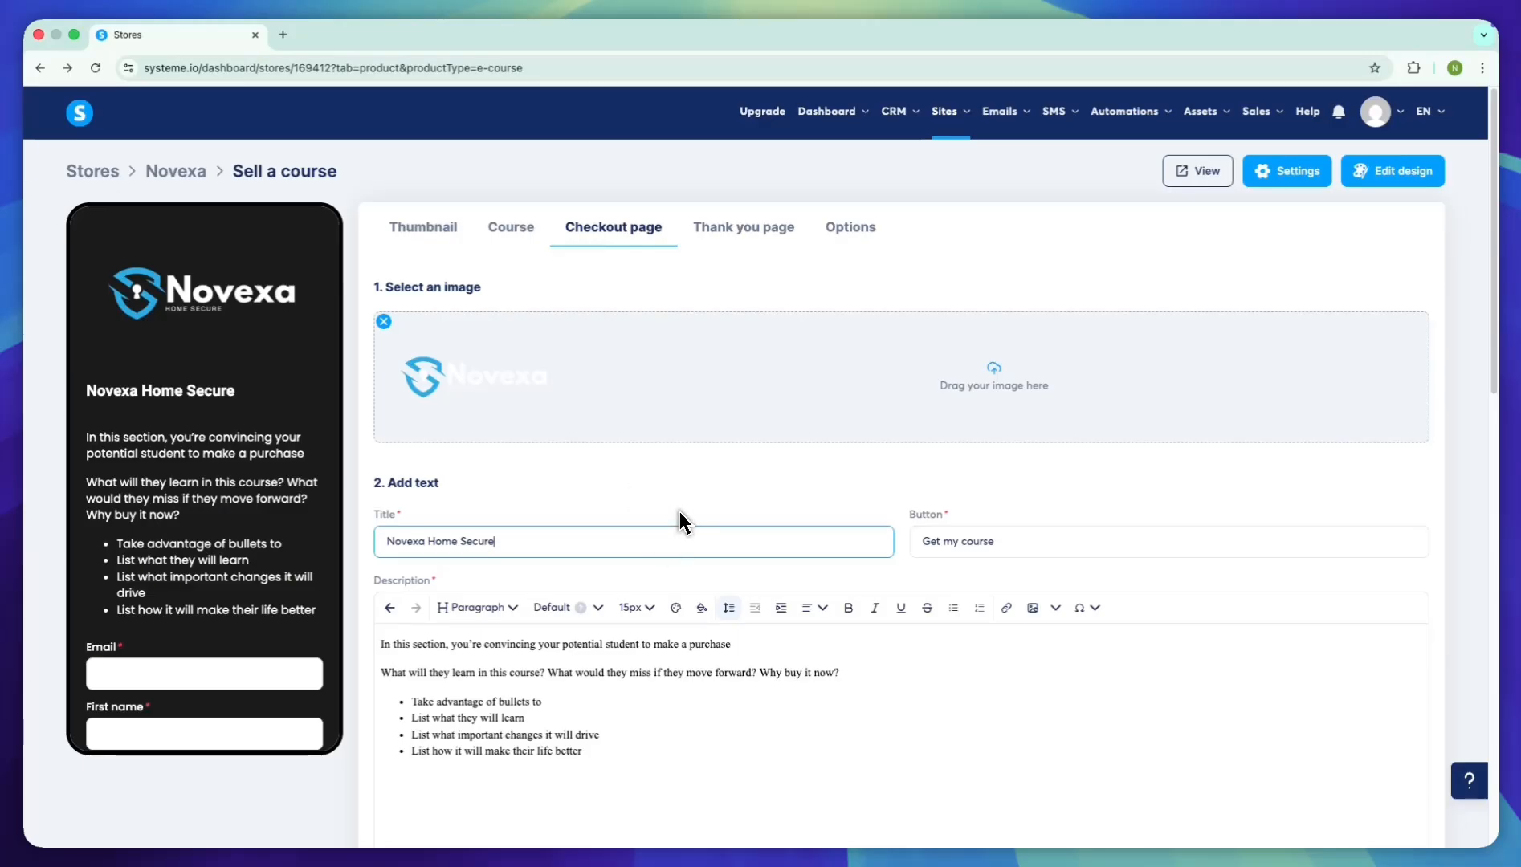
- Duplicate the entire checkout page description below the existing bullet list and review the result in the phone preview
scroll(679, 521, "down", 1)
left_click(715, 681)
scroll(714, 687, "down", 3)
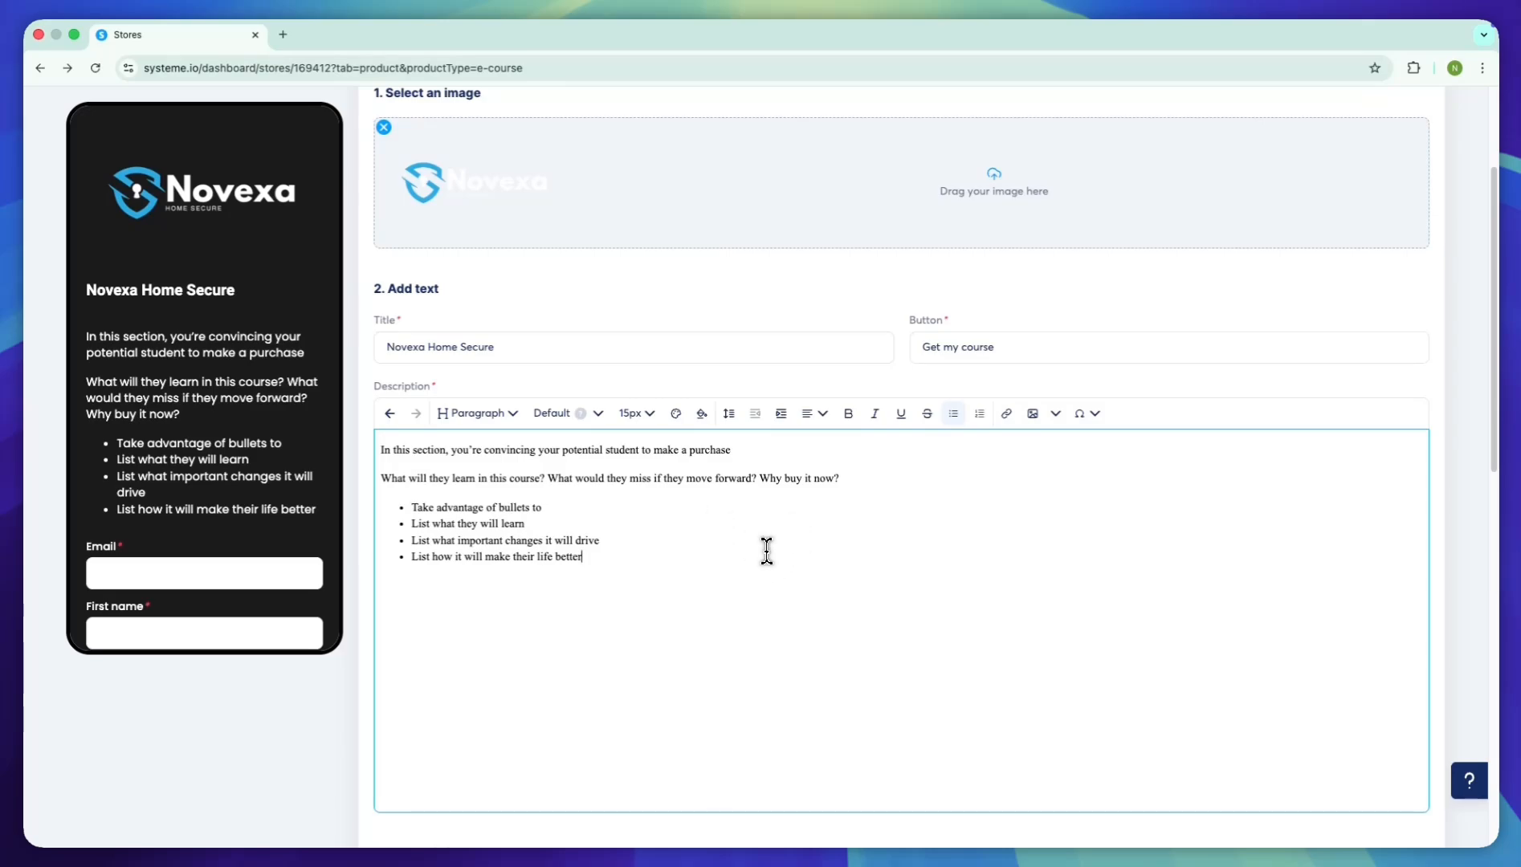
left_click_drag(766, 551, 370, 435)
key("super+c")
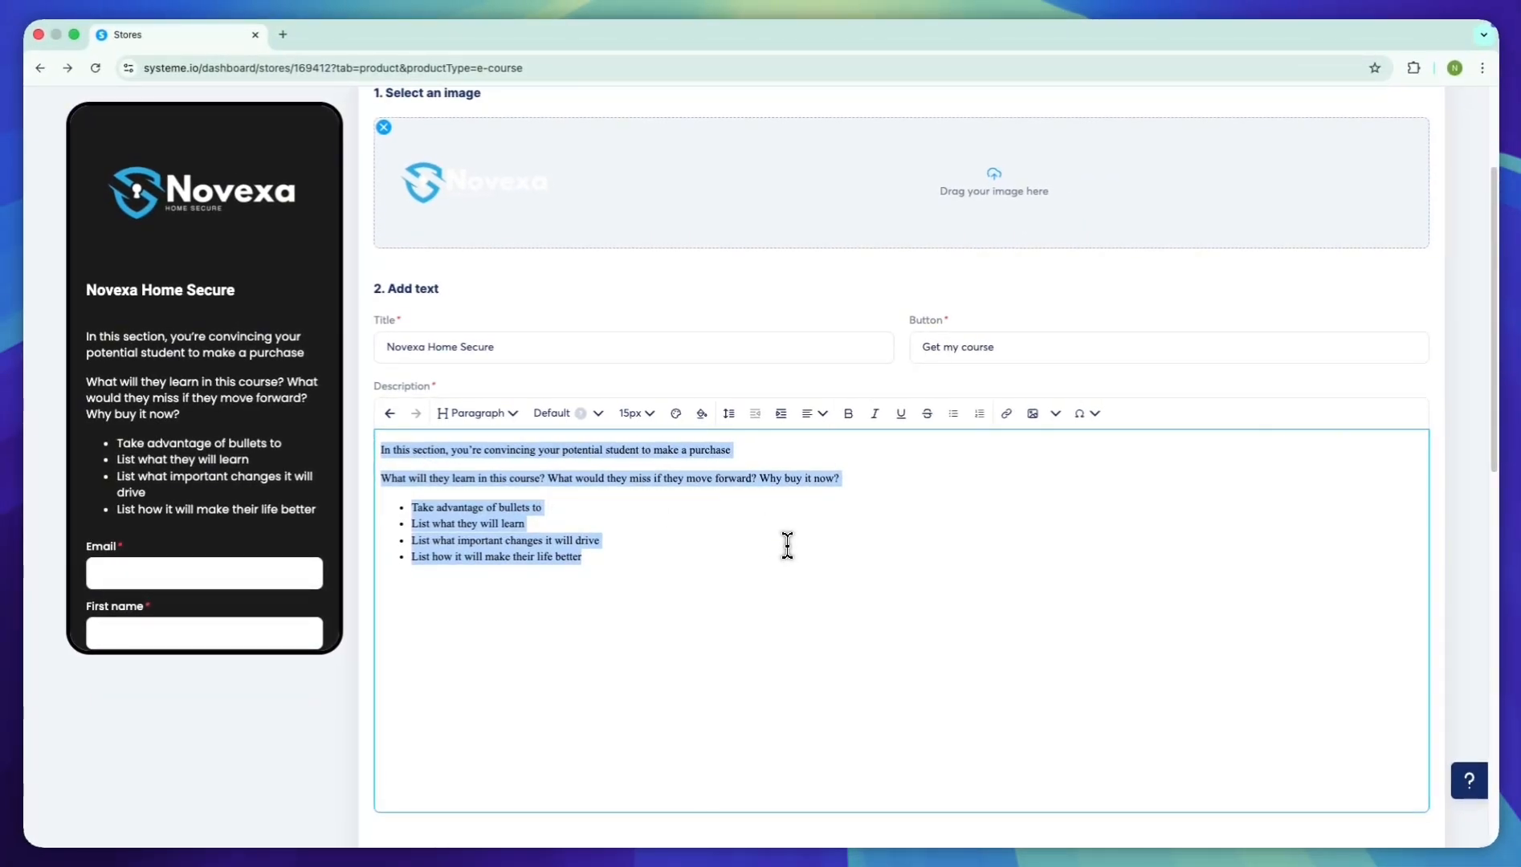
key("Right")
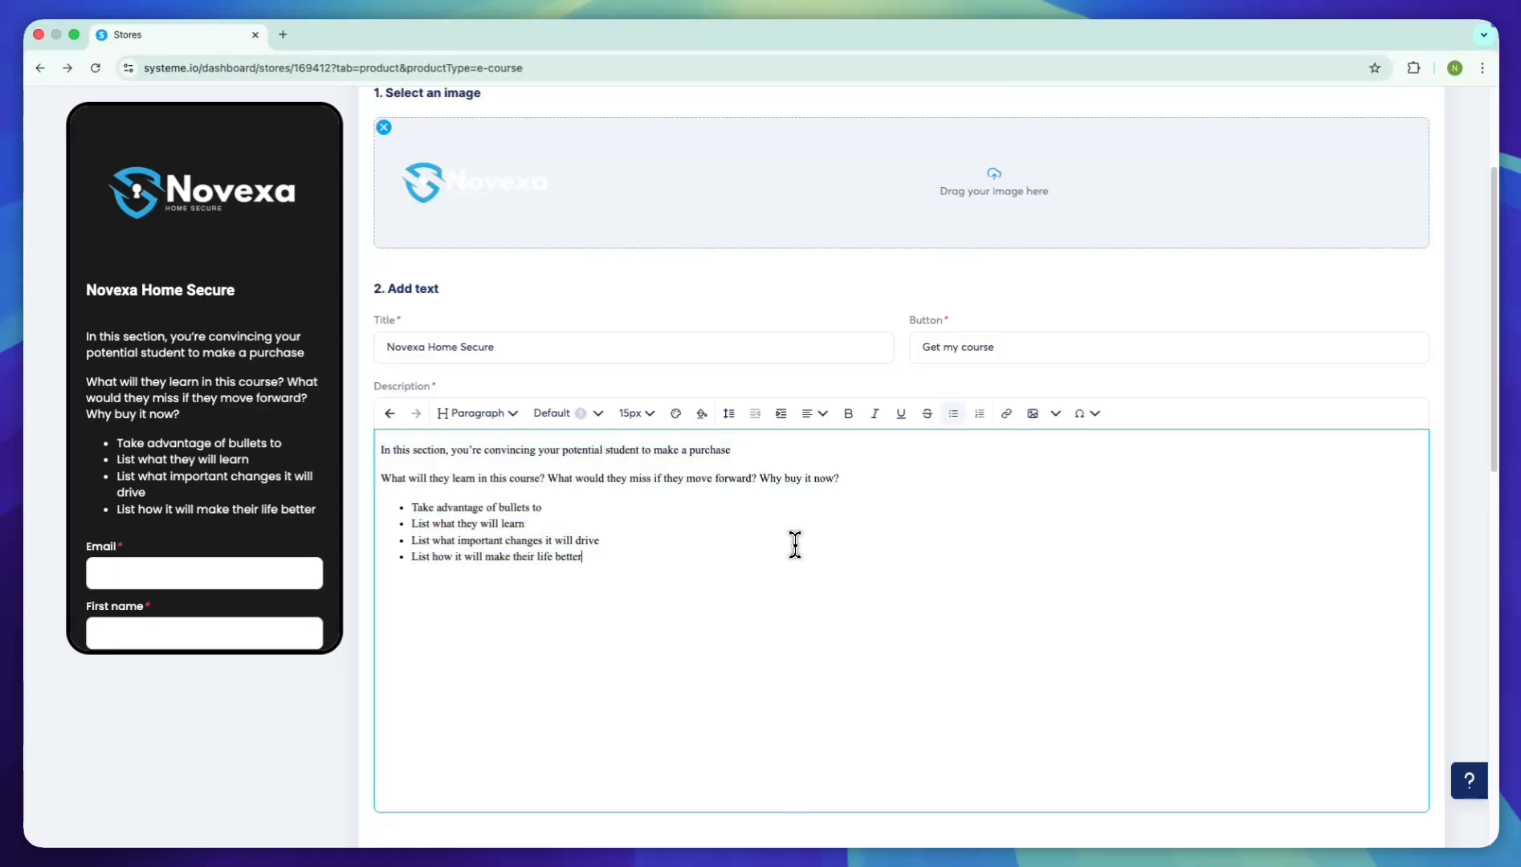
key("Return")
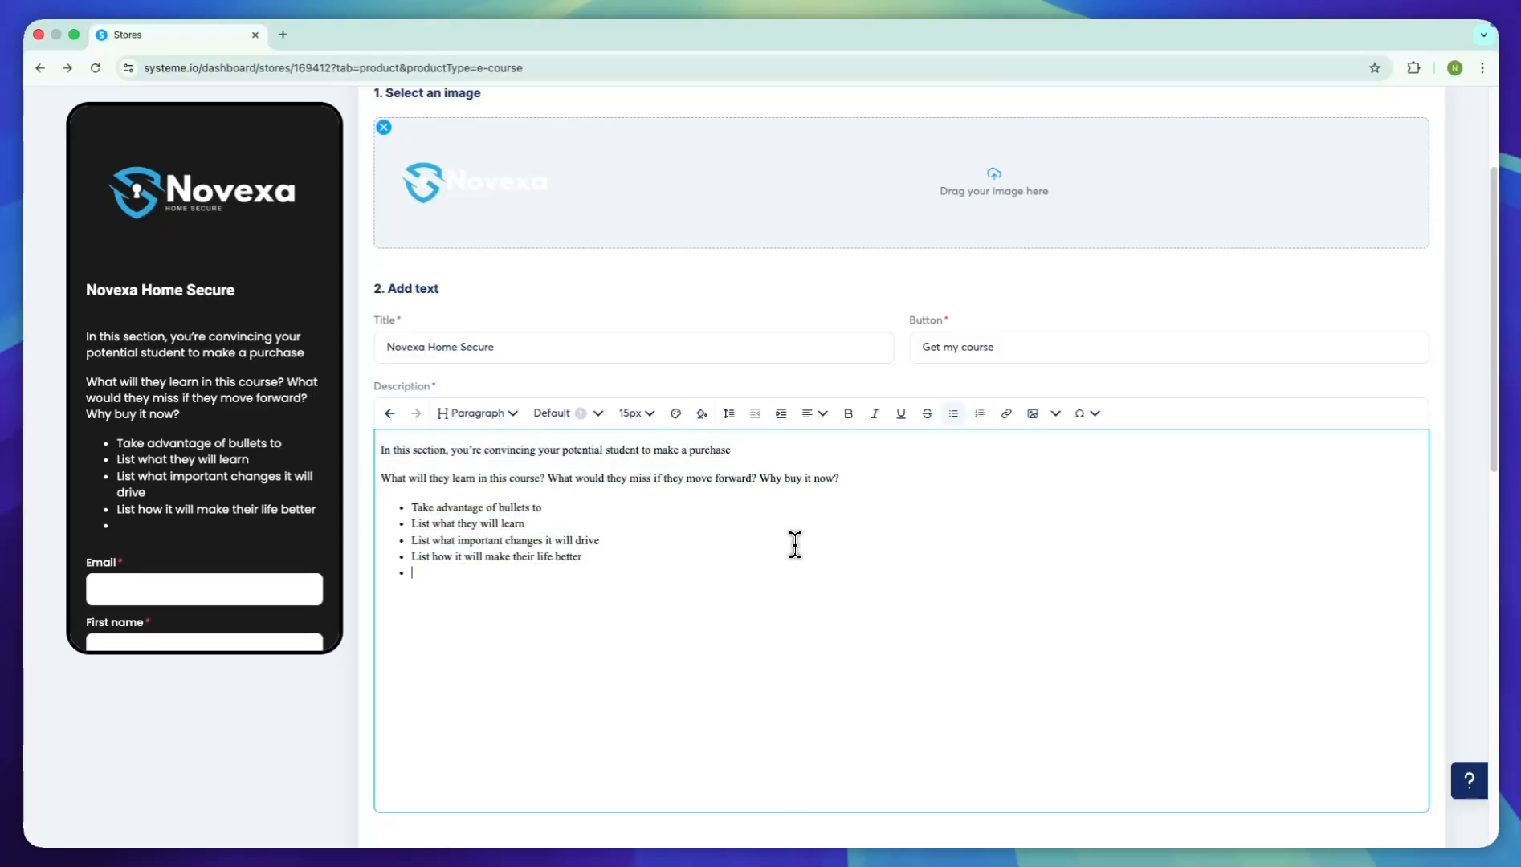
key("Return")
key("super+v")
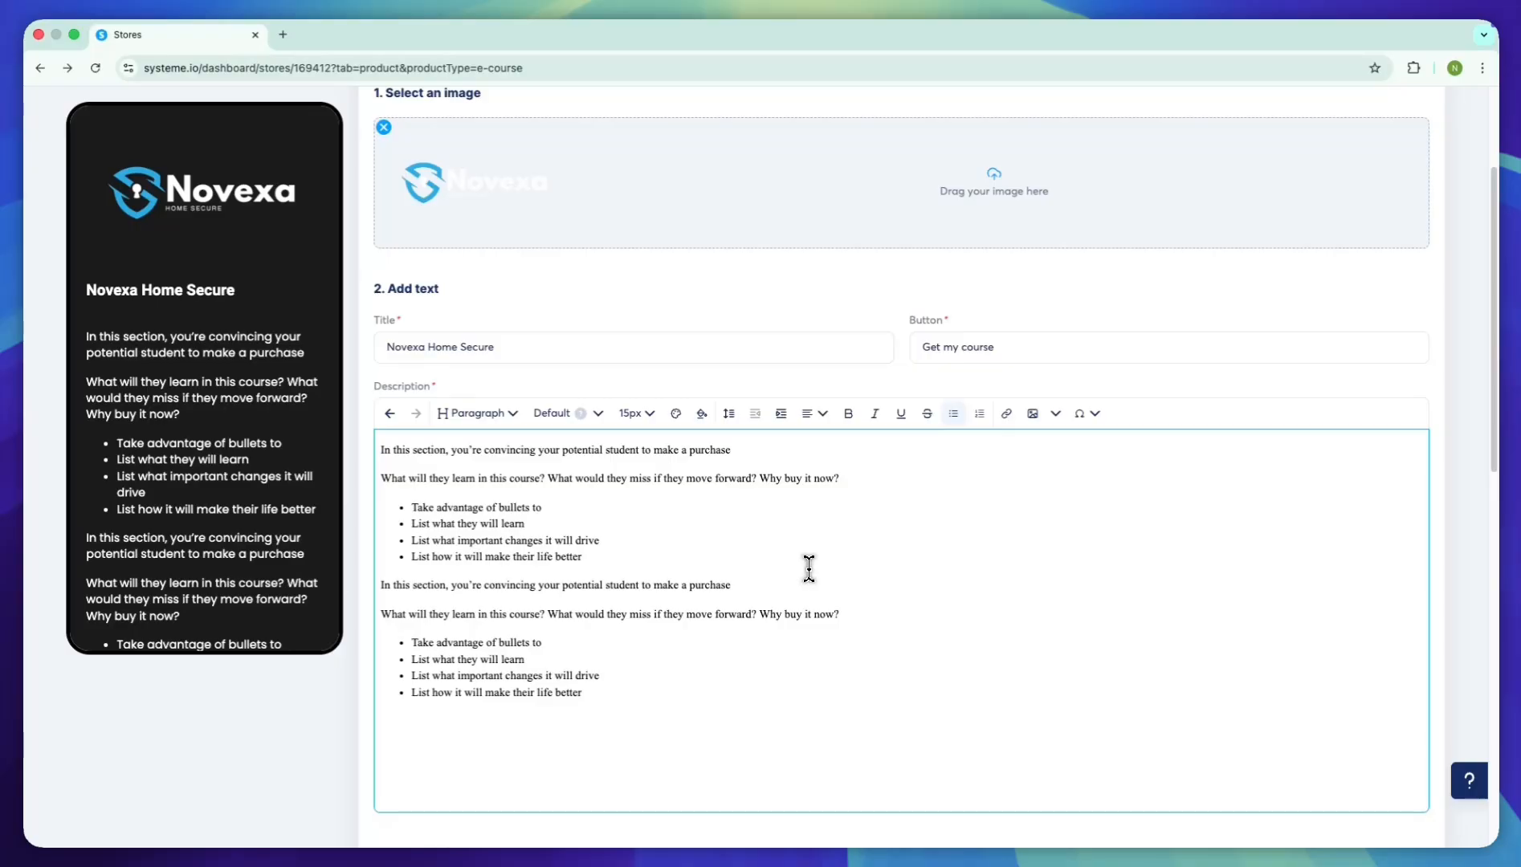
scroll(233, 424, "down", 4)
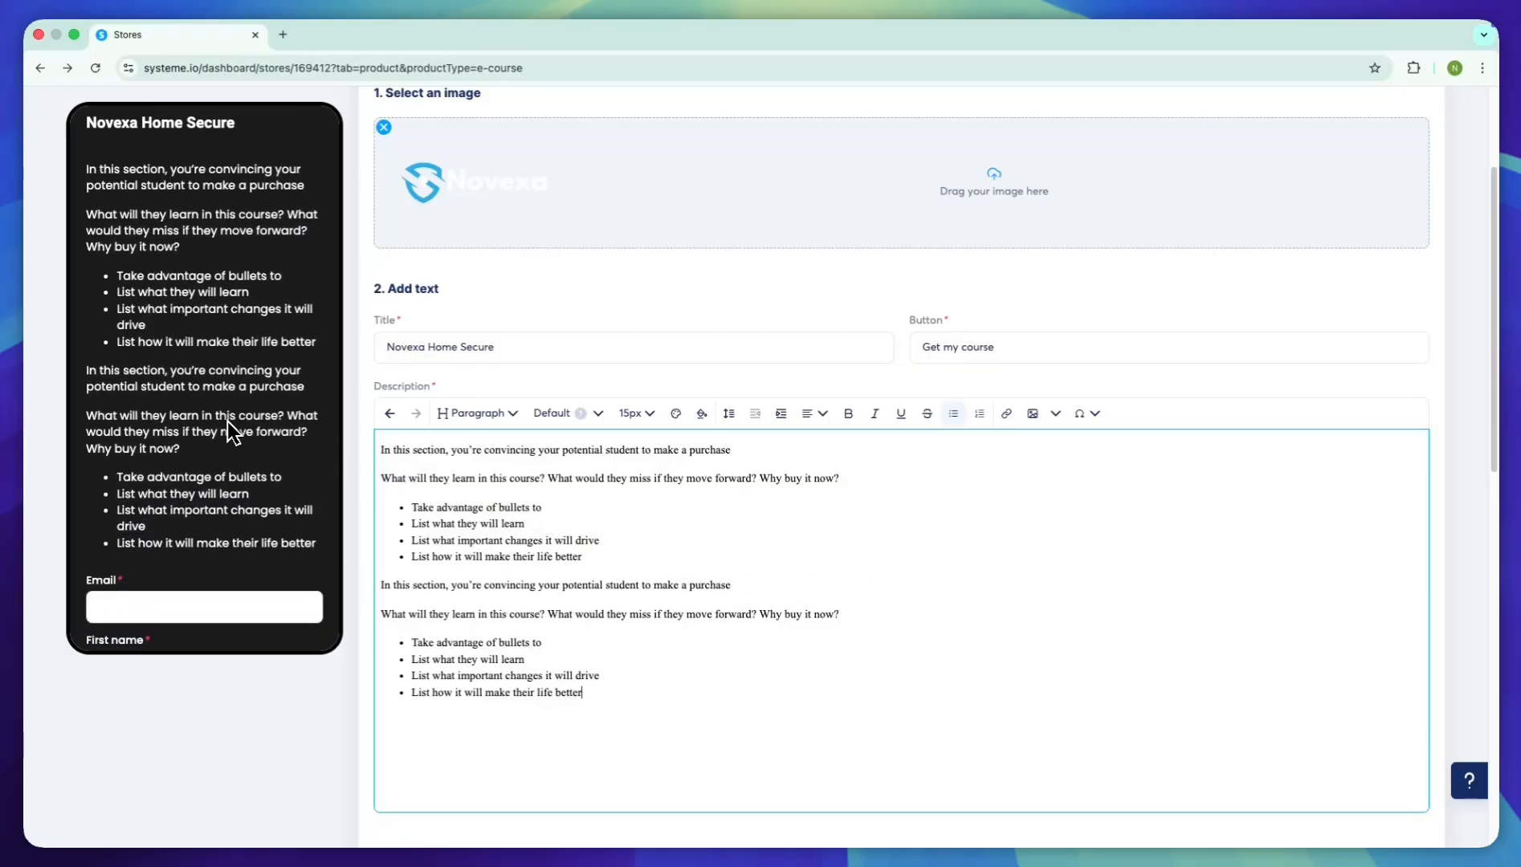
scroll(227, 422, "down", 4)
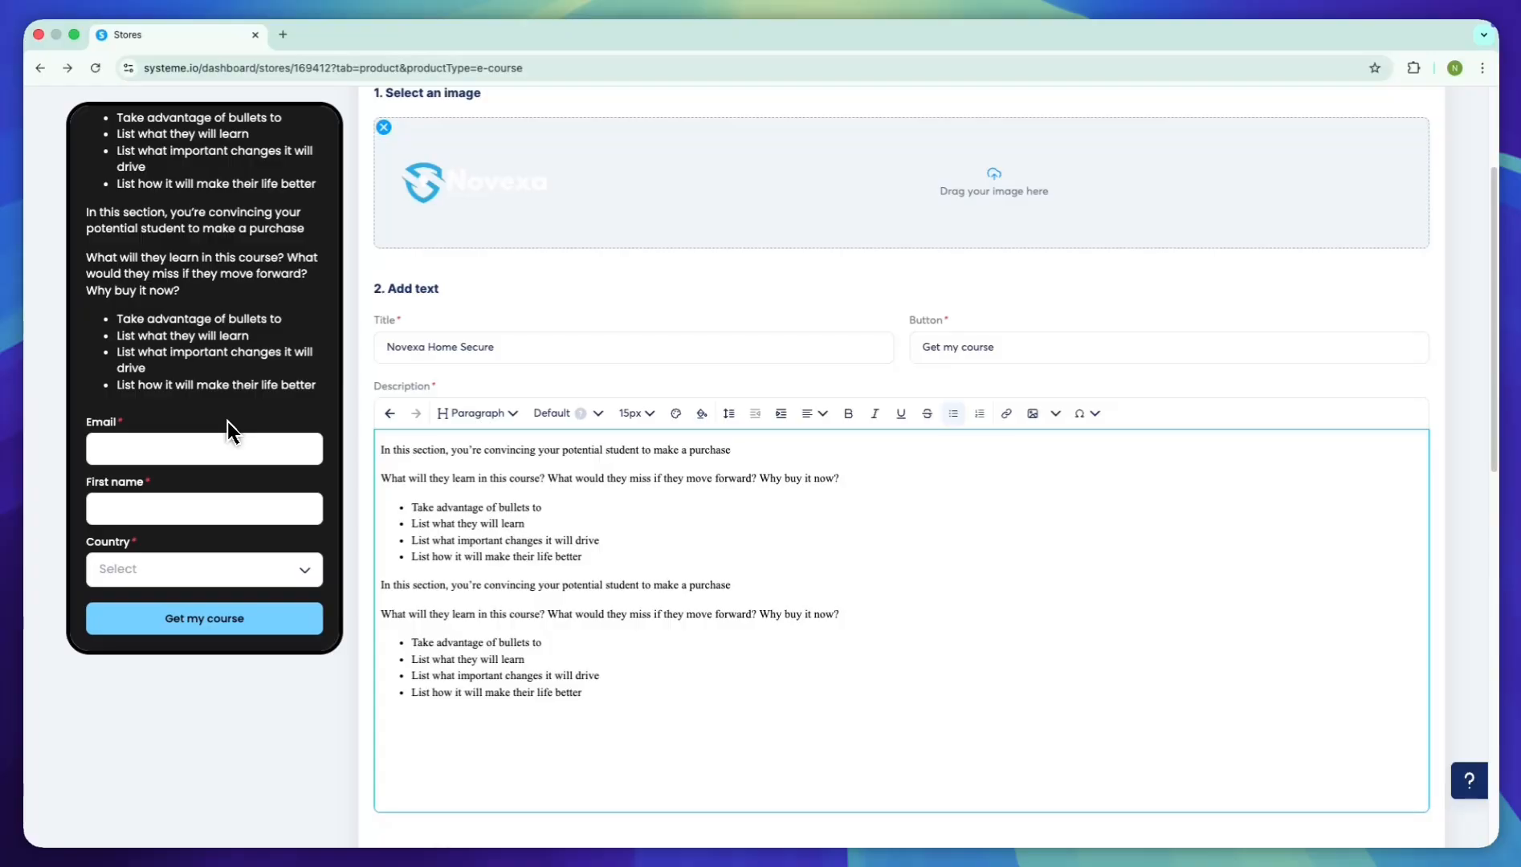
scroll(227, 421, "up", 8)
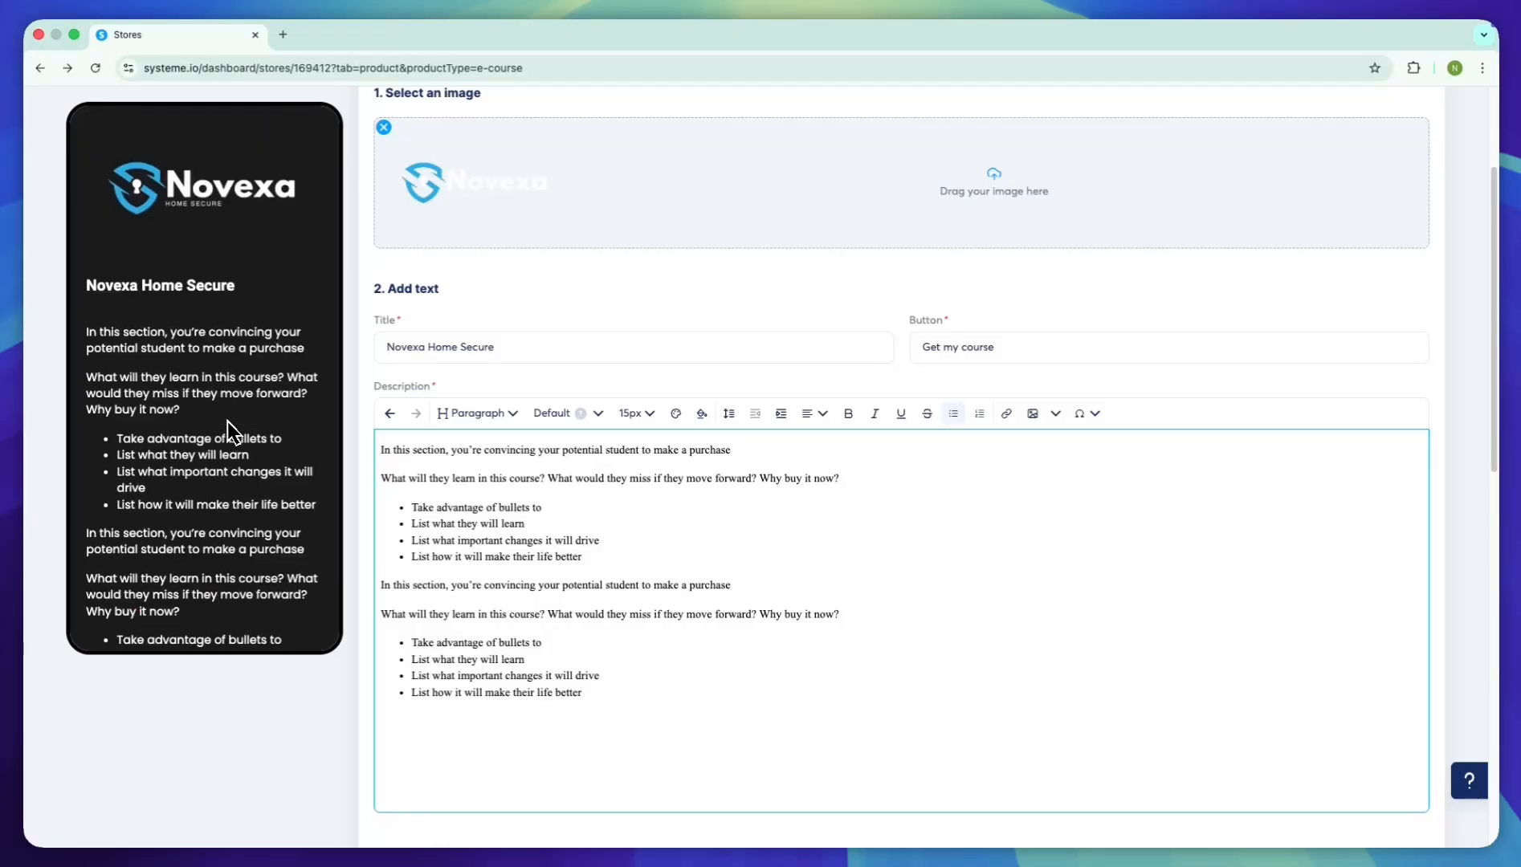
scroll(228, 421, "down", 8)
scroll(296, 325, "up", 8)
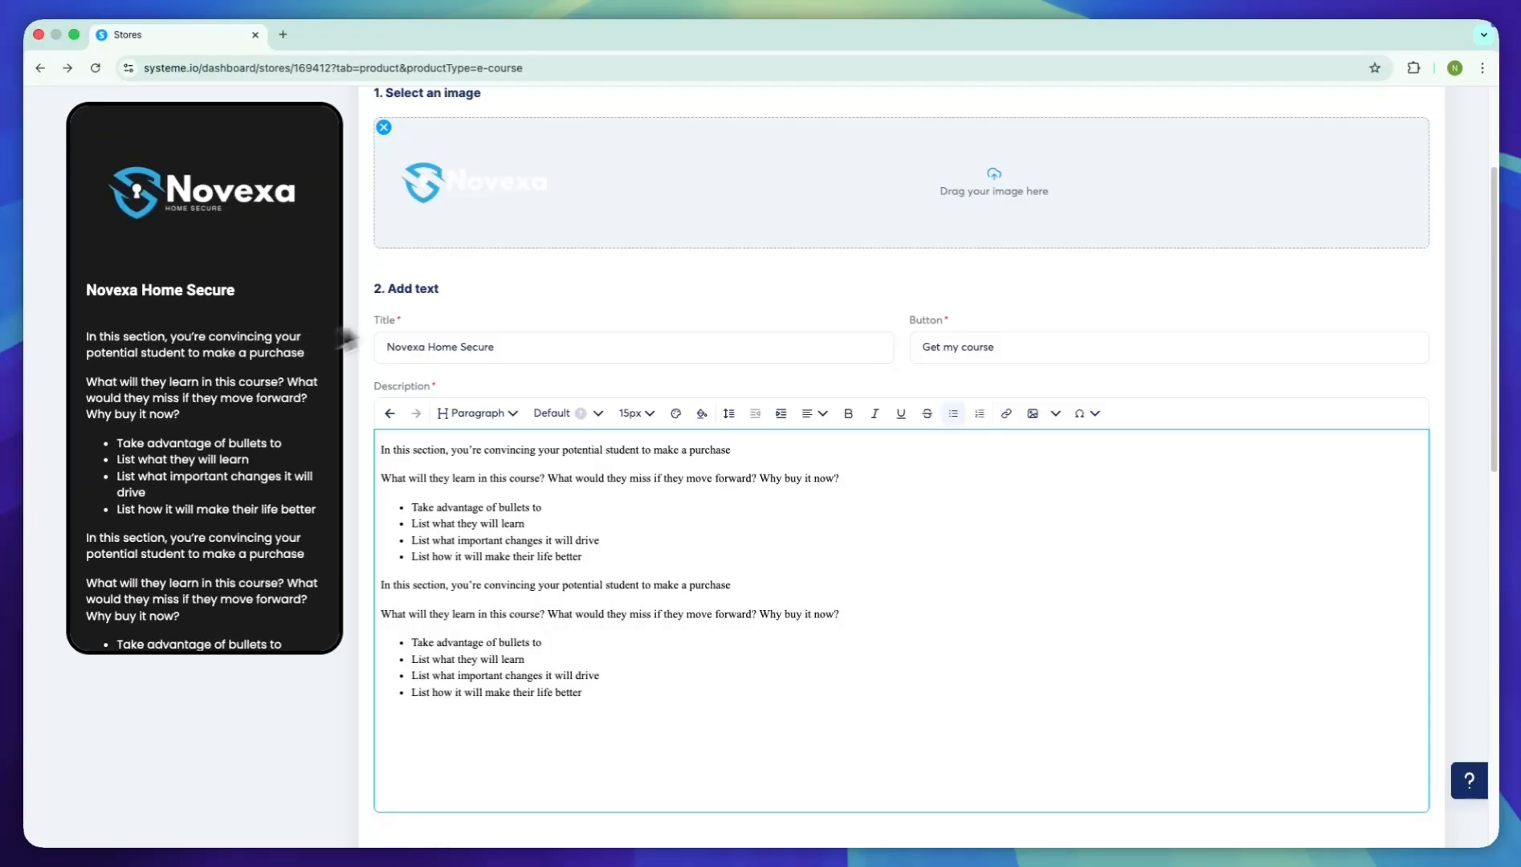
- Add a Last name field to the collected info, place it above Country and make it required
scroll(966, 591, "down", 5)
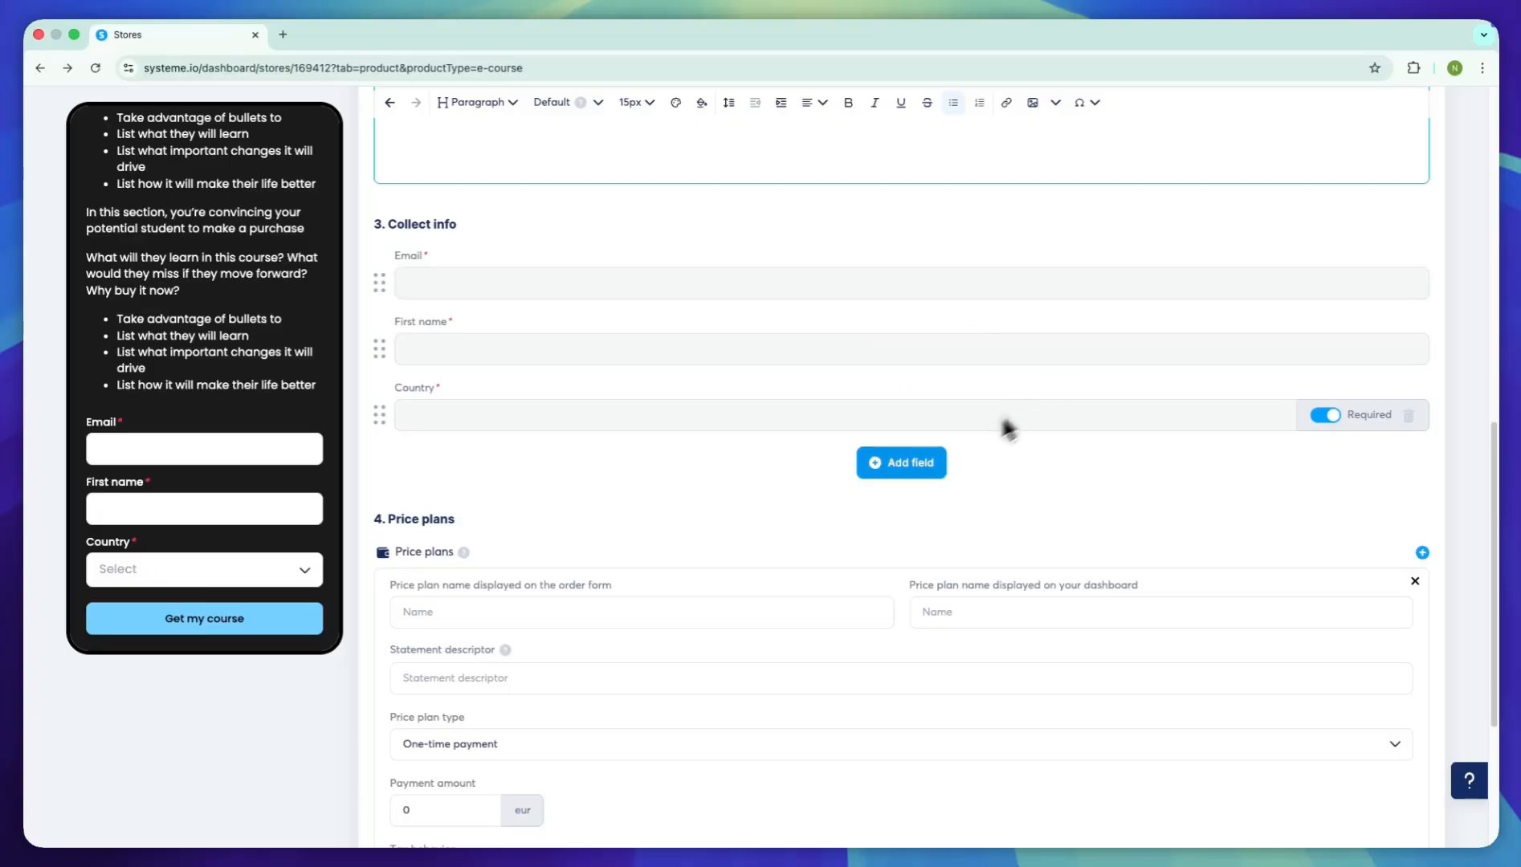
left_click(898, 464)
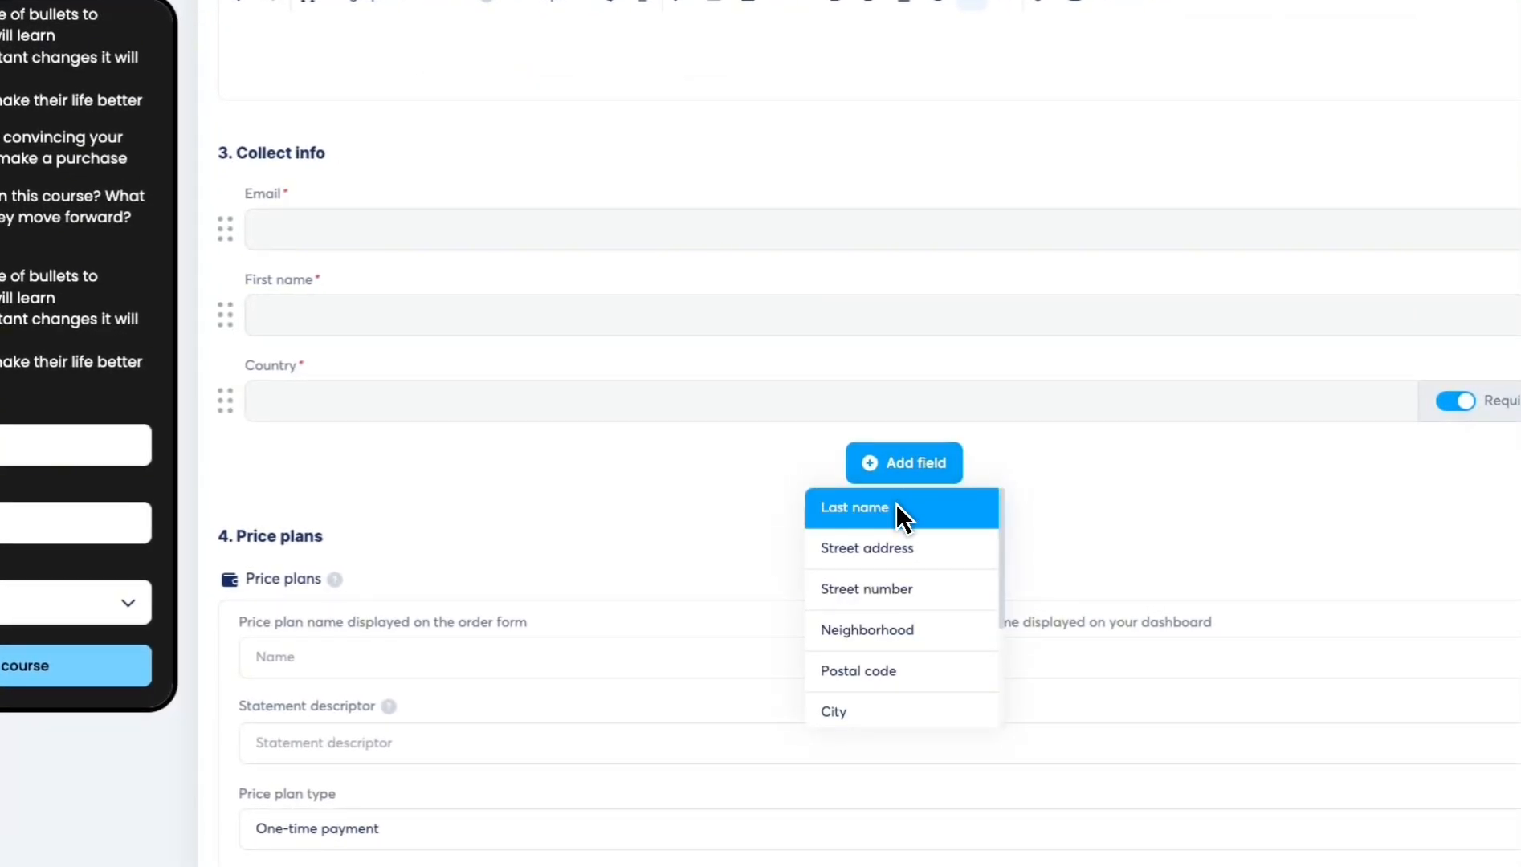
left_click(896, 504)
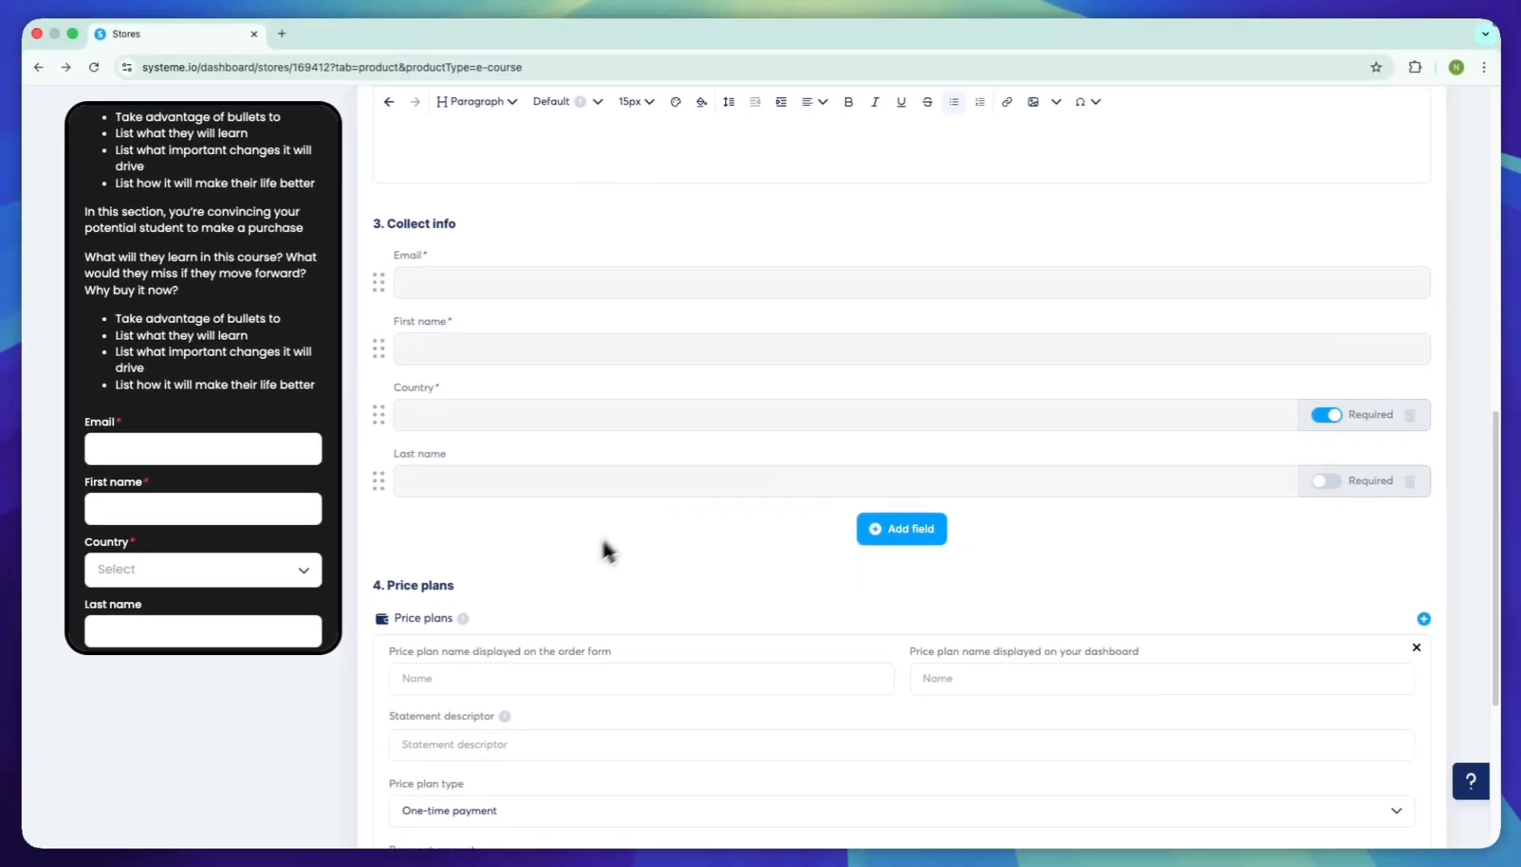
left_click_drag(378, 481, 373, 402)
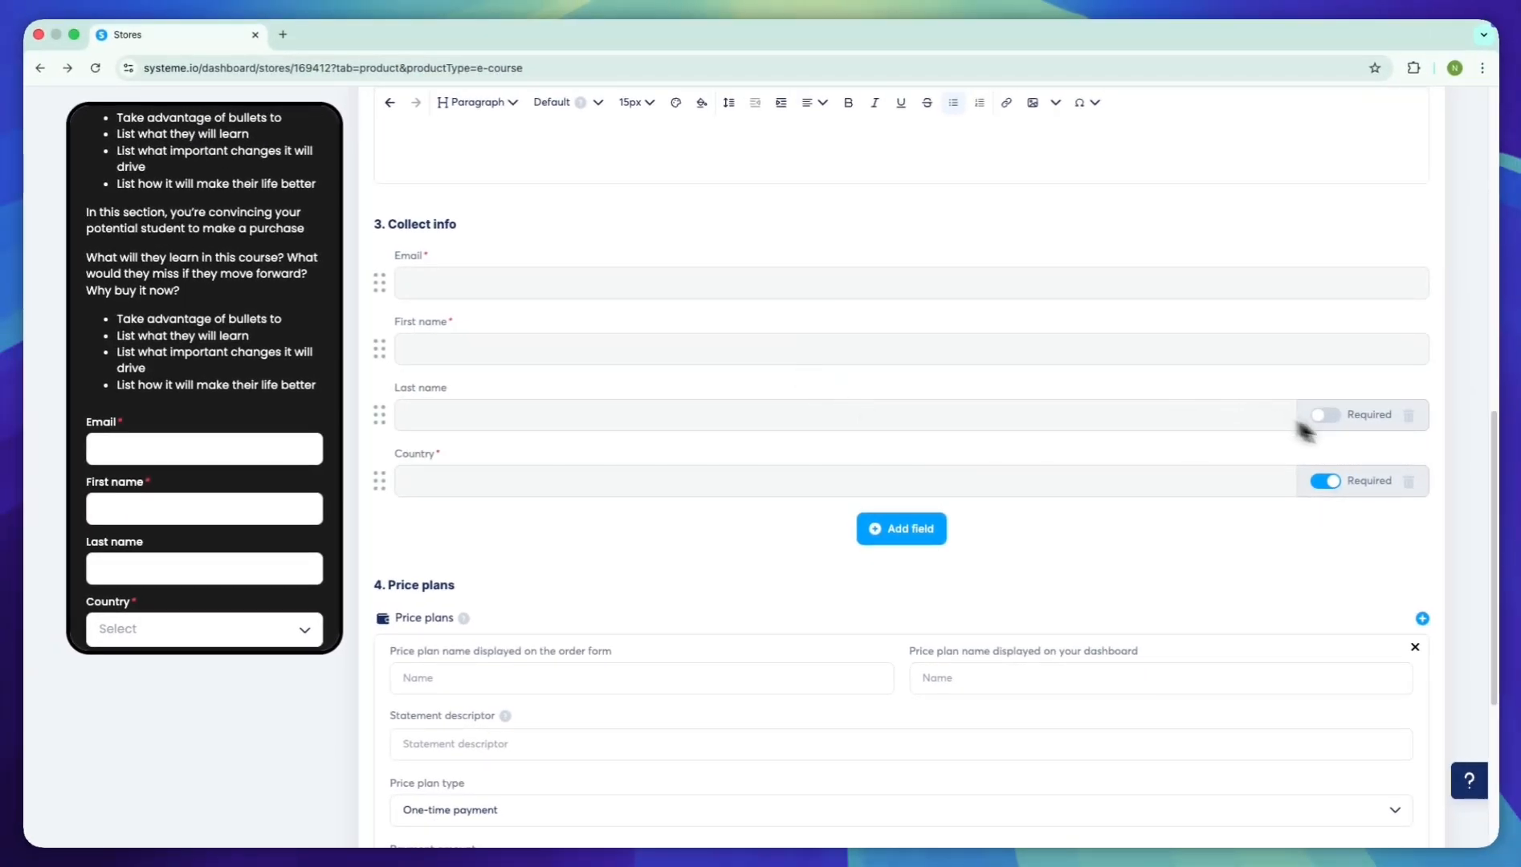
left_click(1327, 415)
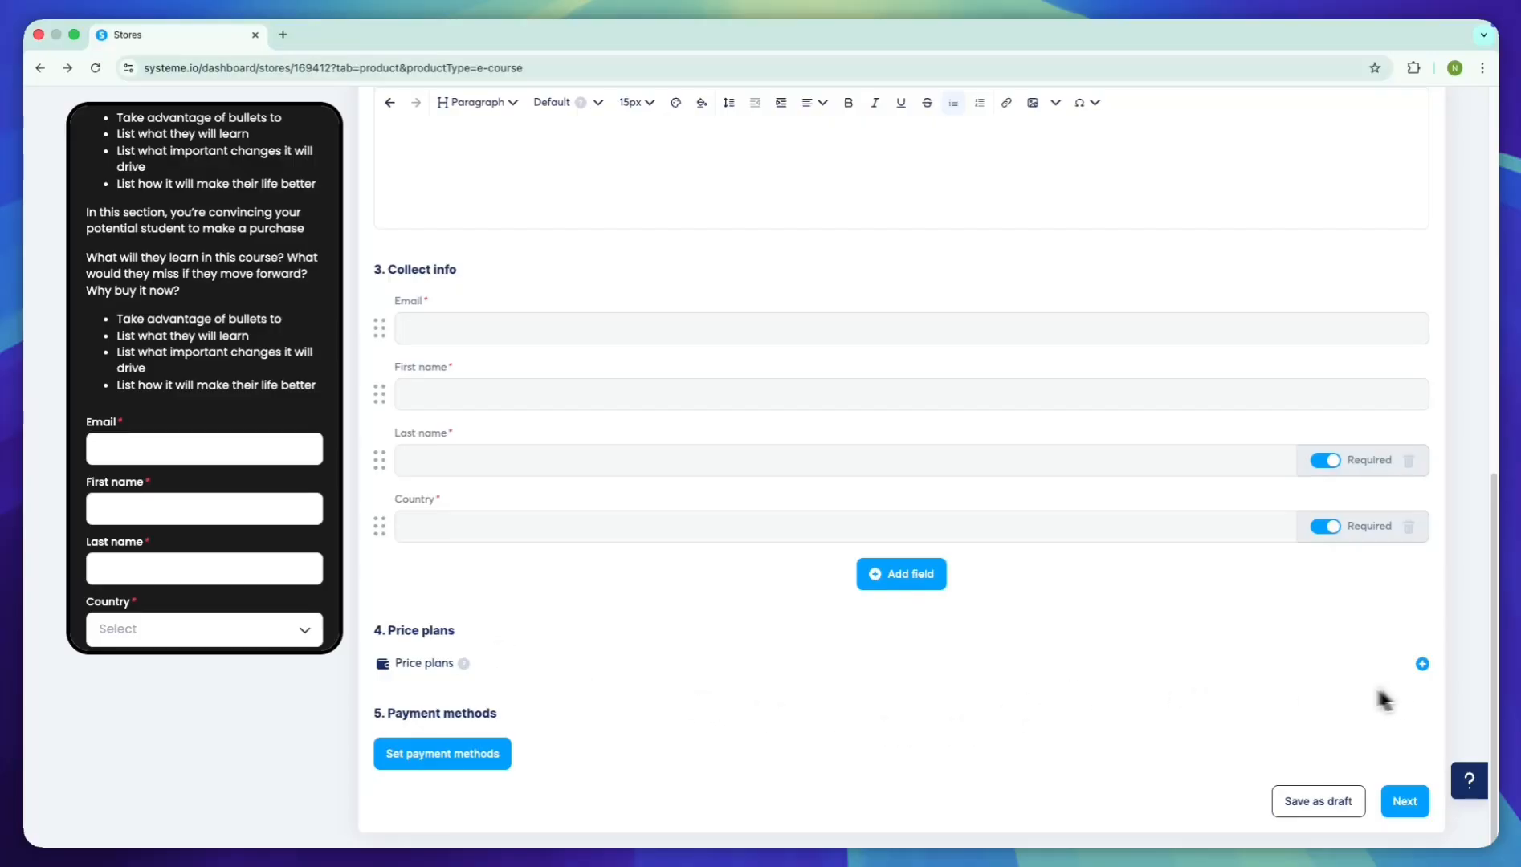
- Start a new price plan with "Novexa Home Secure" as its order form name, dashboard name and statement descriptor
left_click(1421, 665)
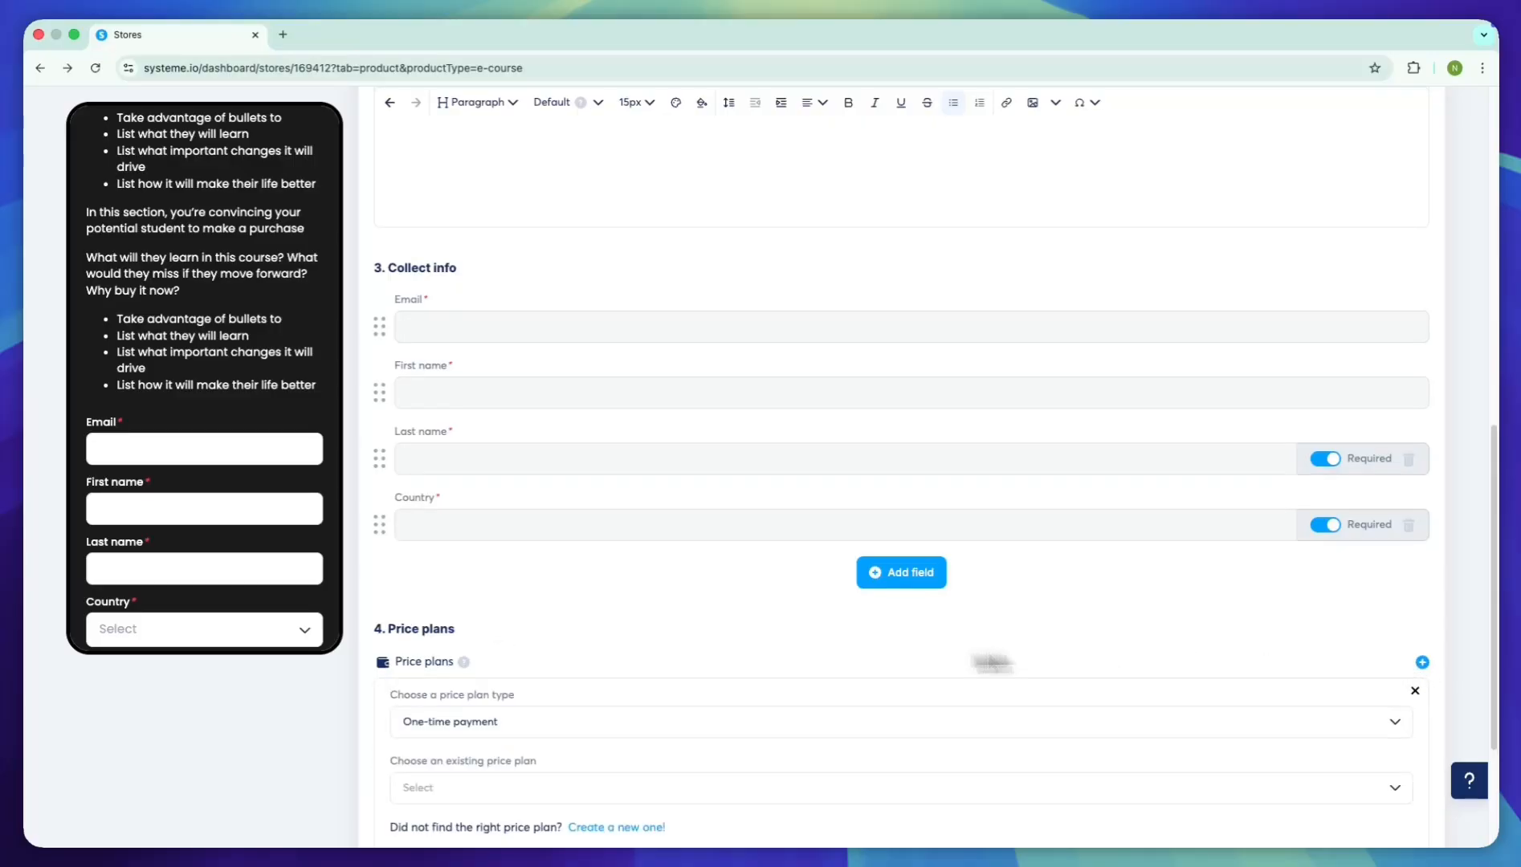
scroll(862, 663, "down", 3)
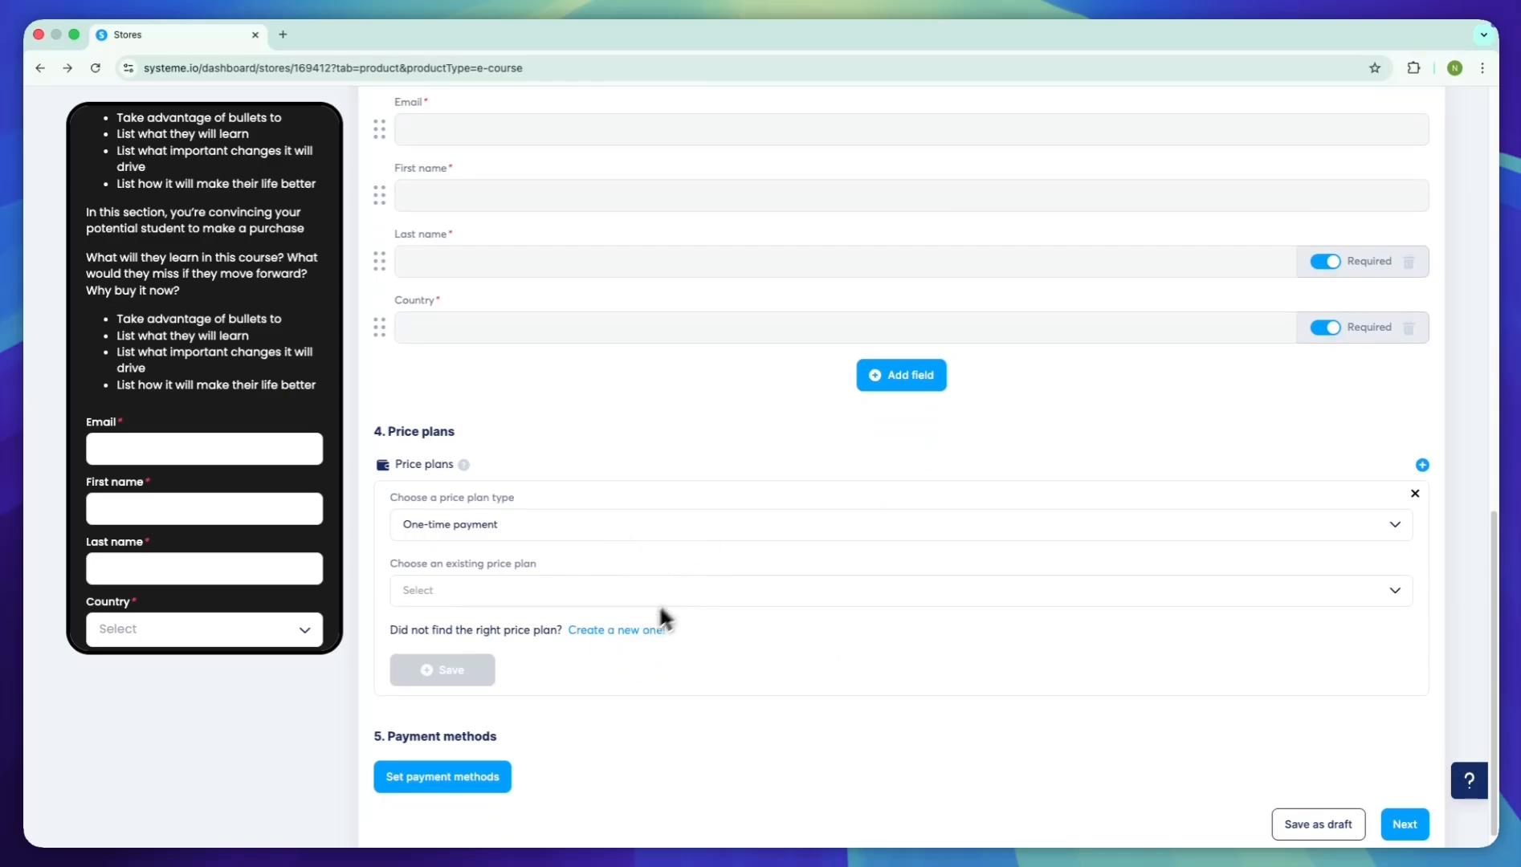
left_click(623, 635)
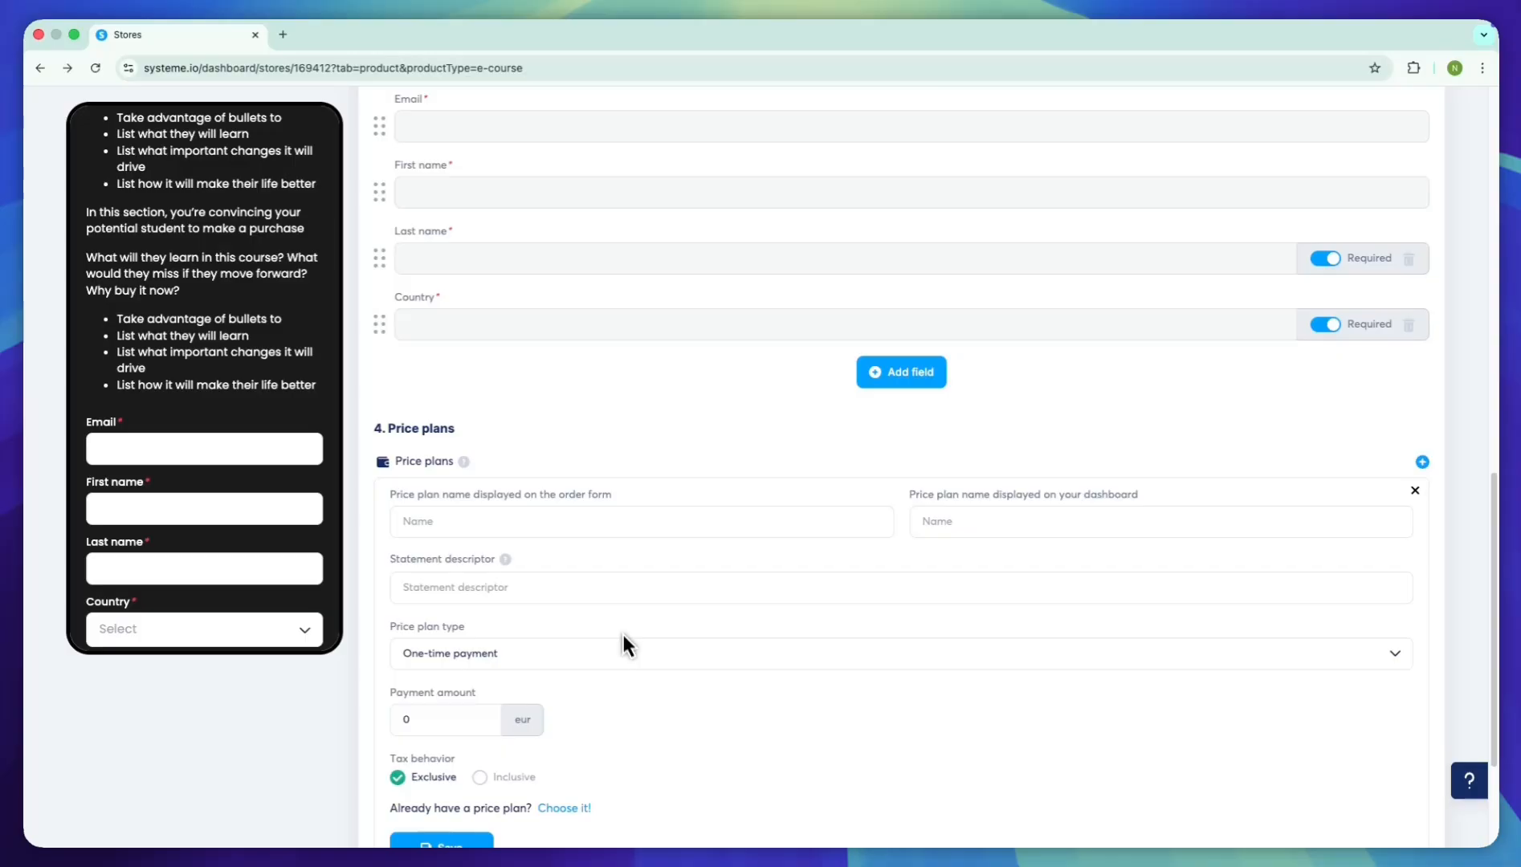
left_click(566, 510)
type("N")
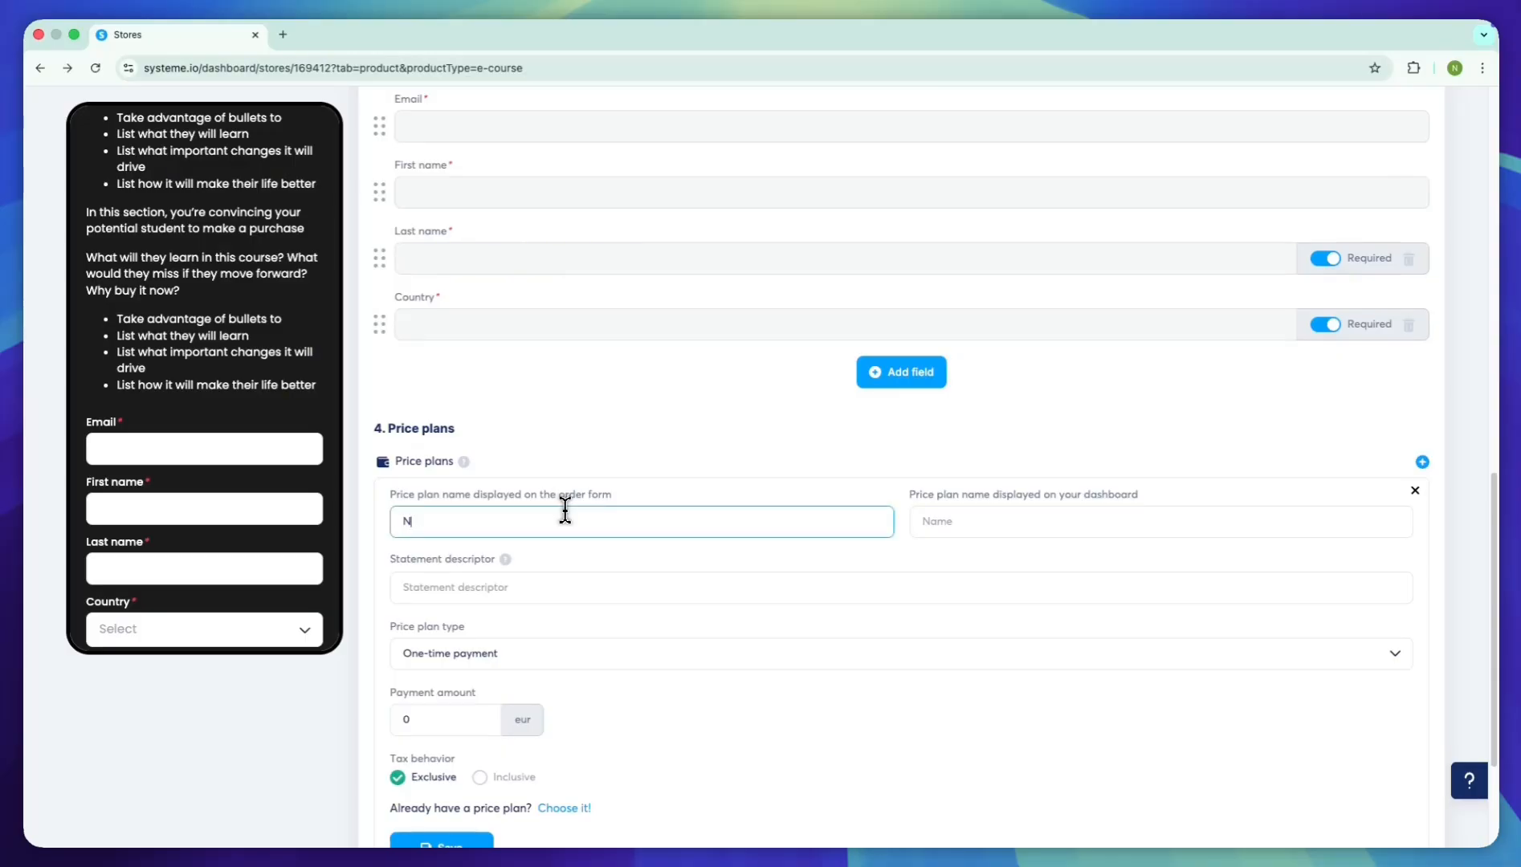
type("ovexa Home Secure")
key("super+a")
key("super+c")
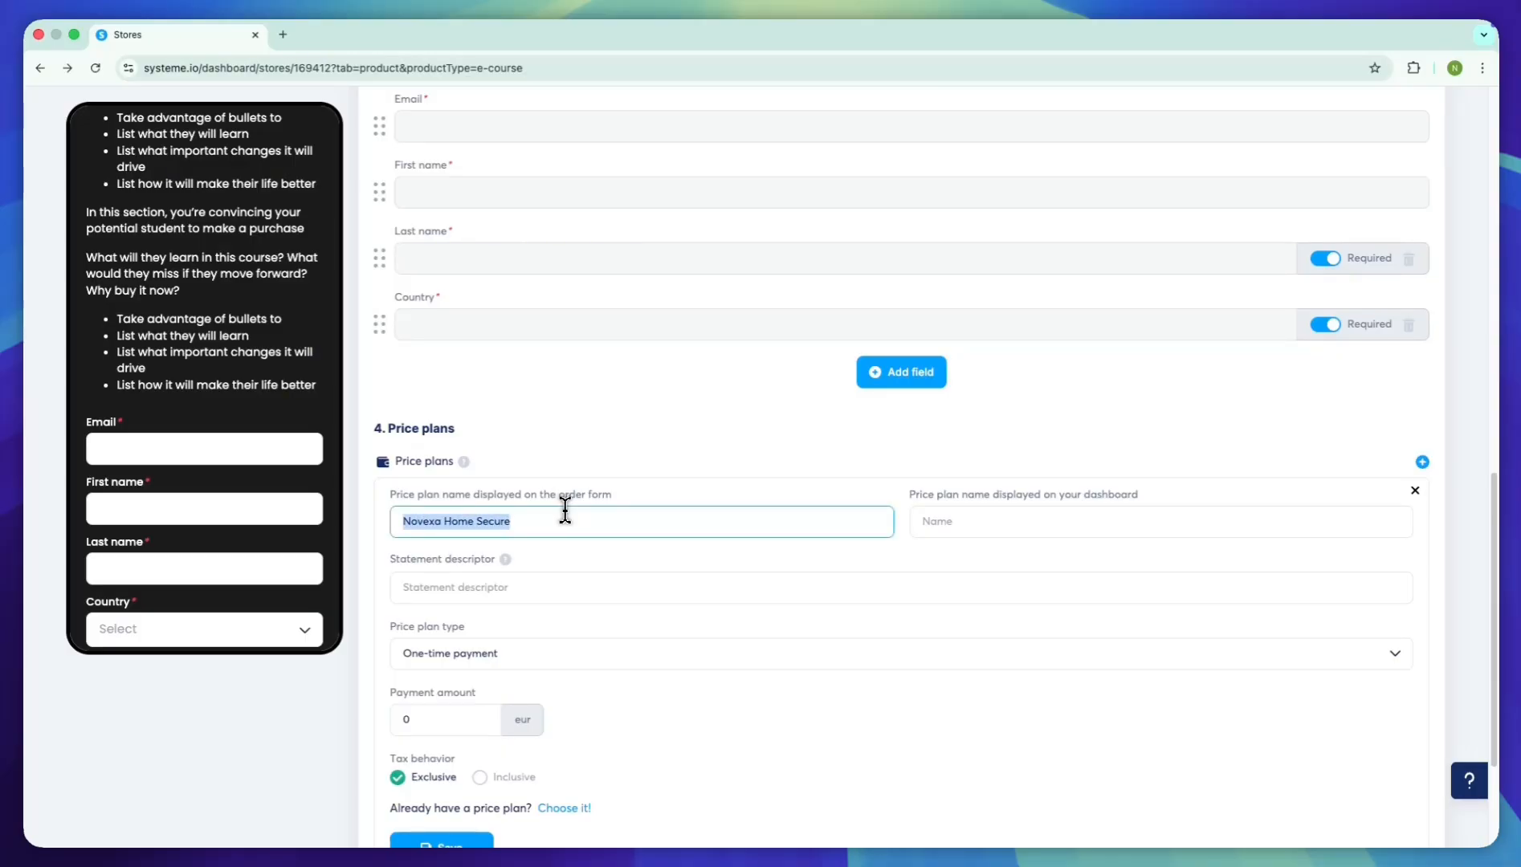
key("Tab")
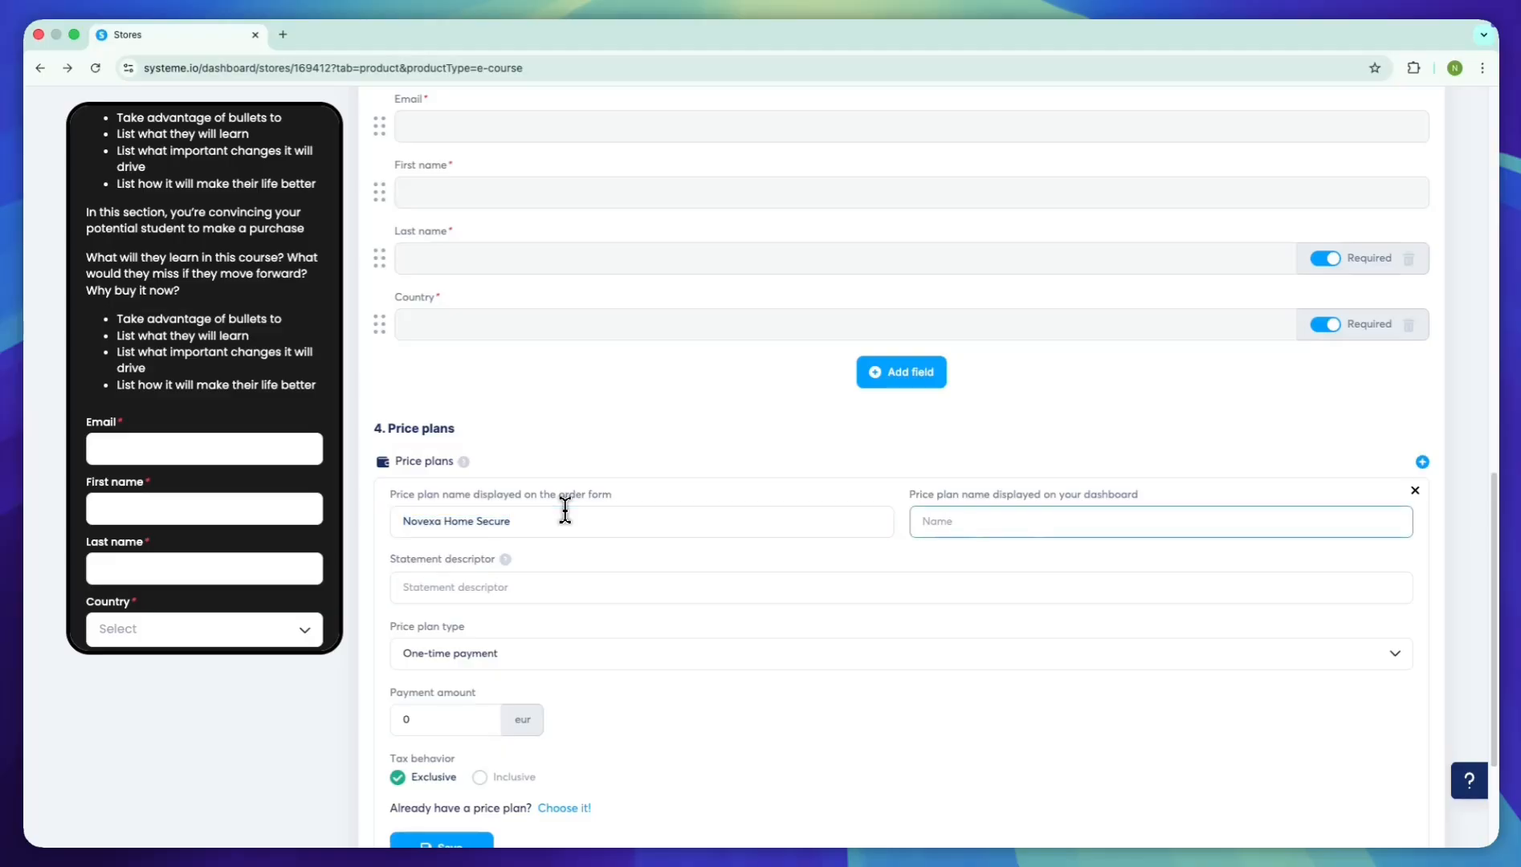
key("super+v")
key("Tab")
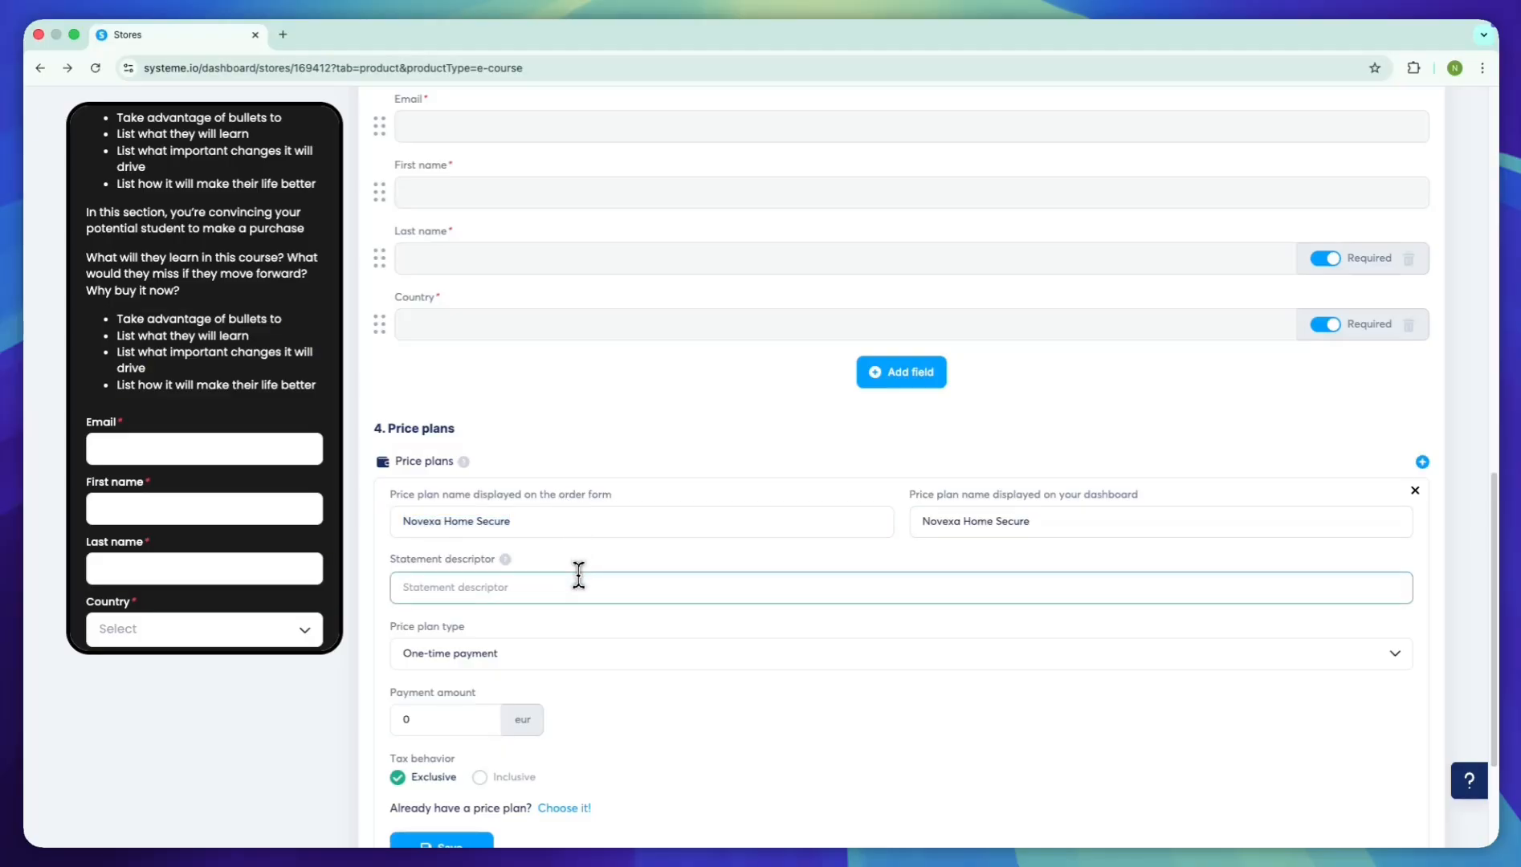
key("super+v")
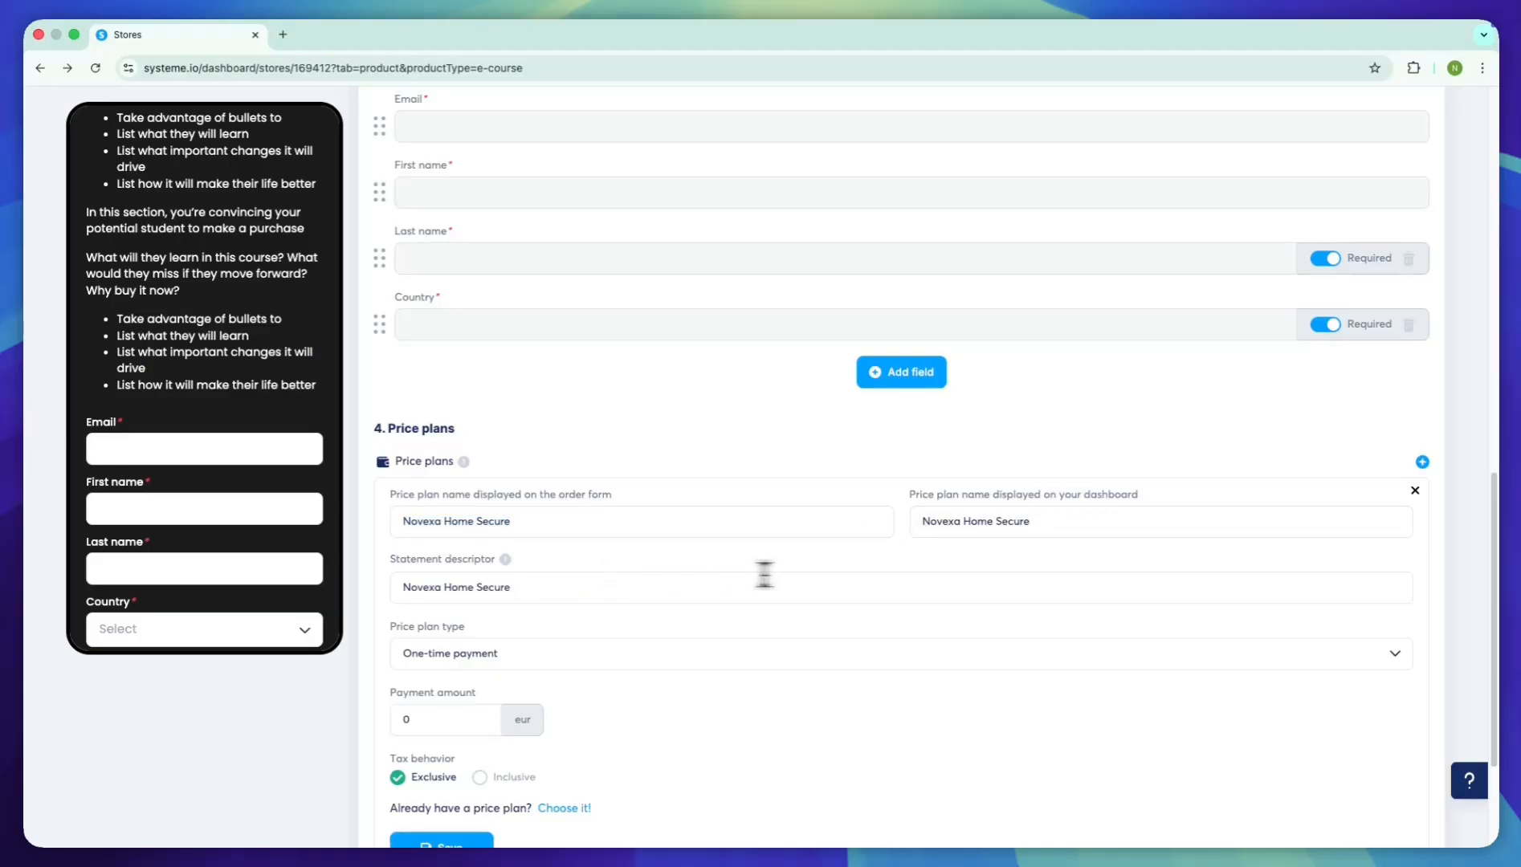
- Set the one-time payment amount to 100.00 EUR and save the price plan
scroll(795, 574, "down", 1)
left_click(475, 666)
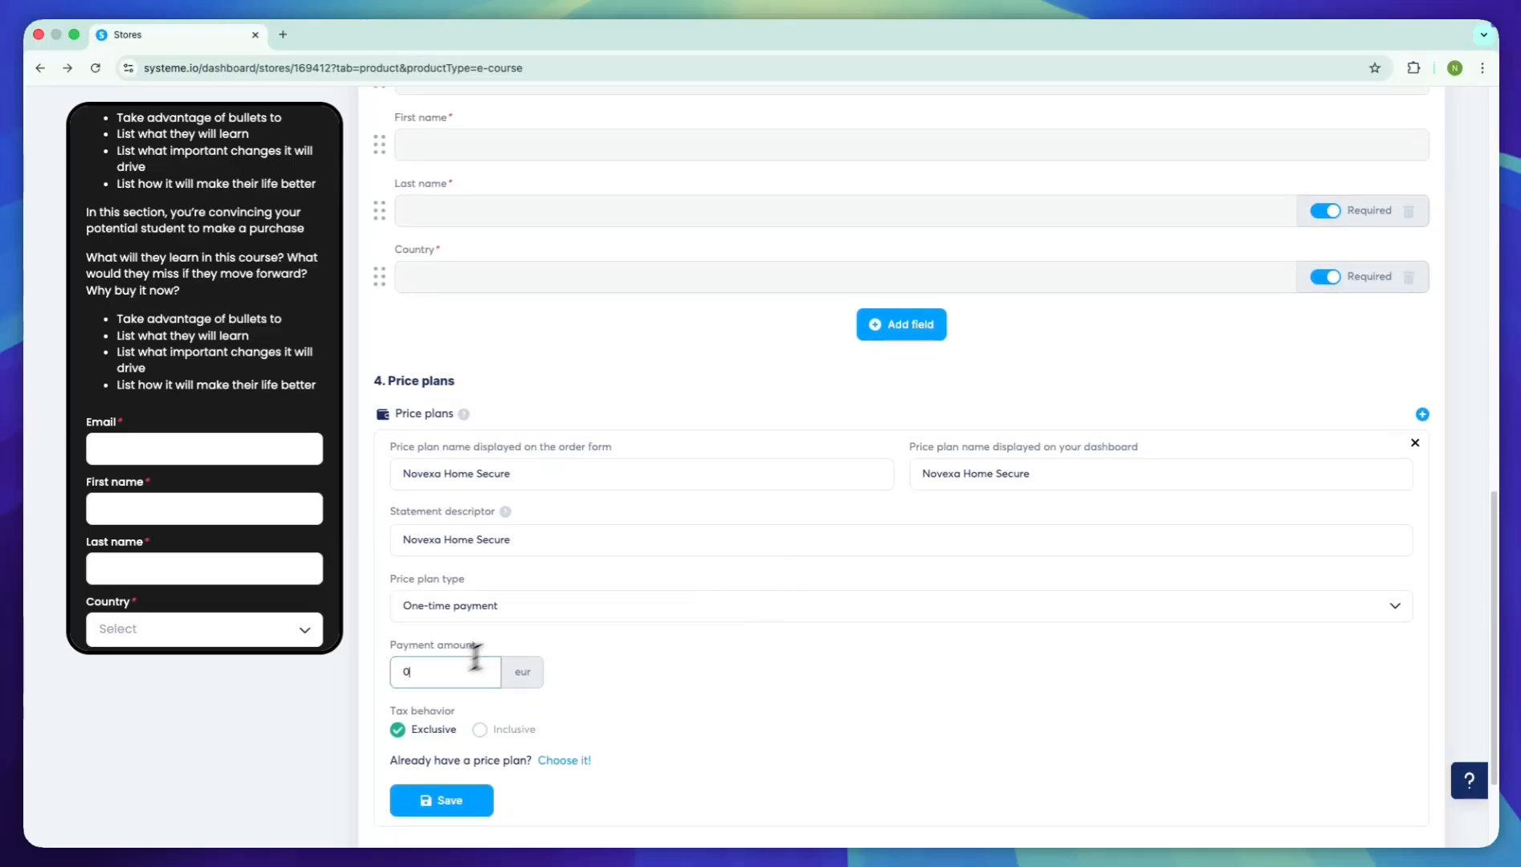
type("100.00")
left_click(447, 801)
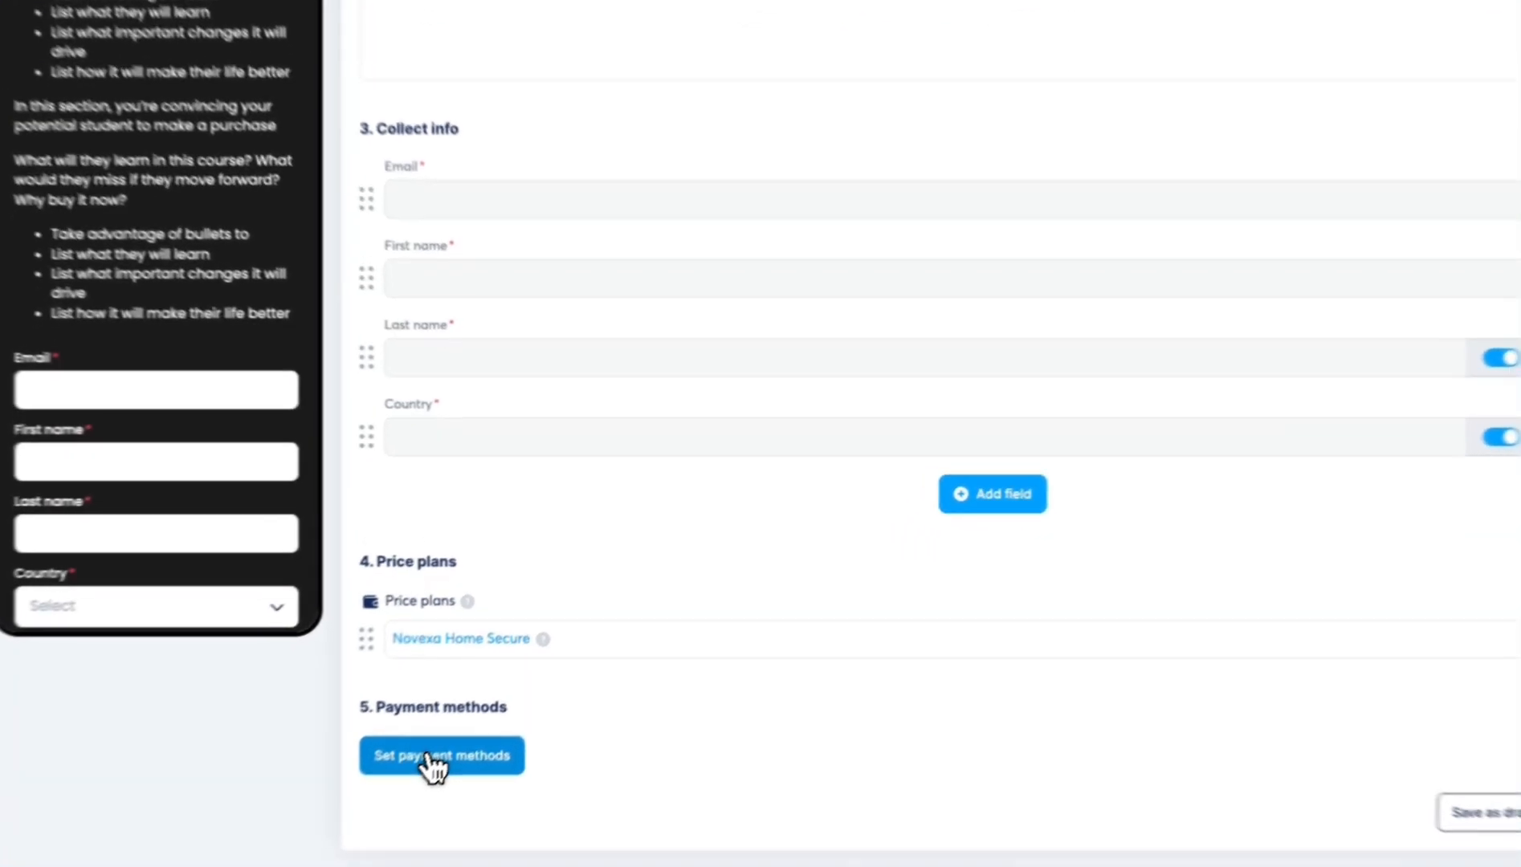
- Enable cash on delivery as an accepted payment method and save the payment methods
left_click(438, 759)
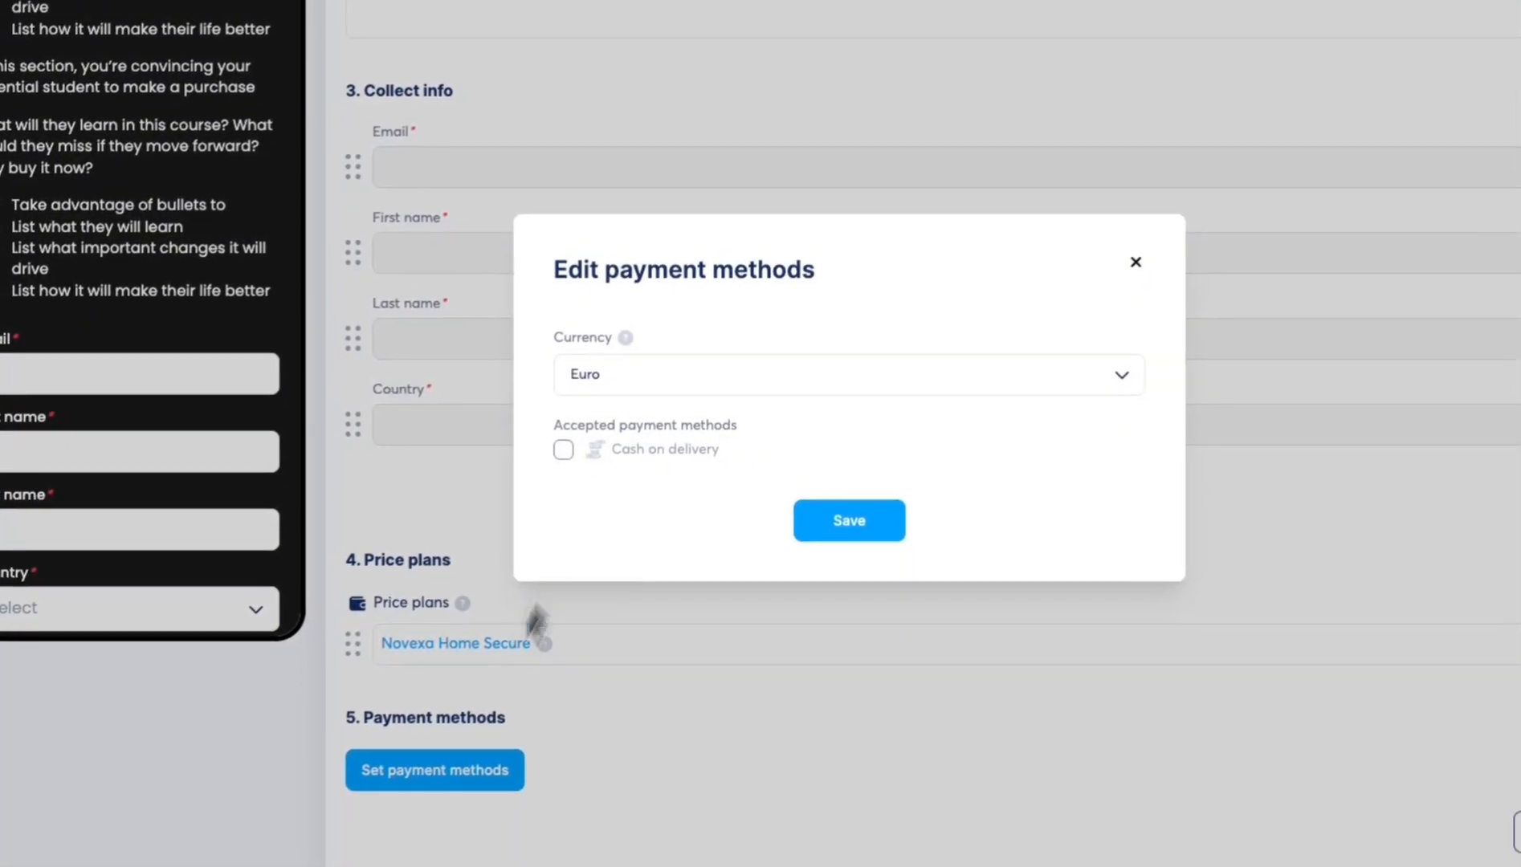
left_click(582, 499)
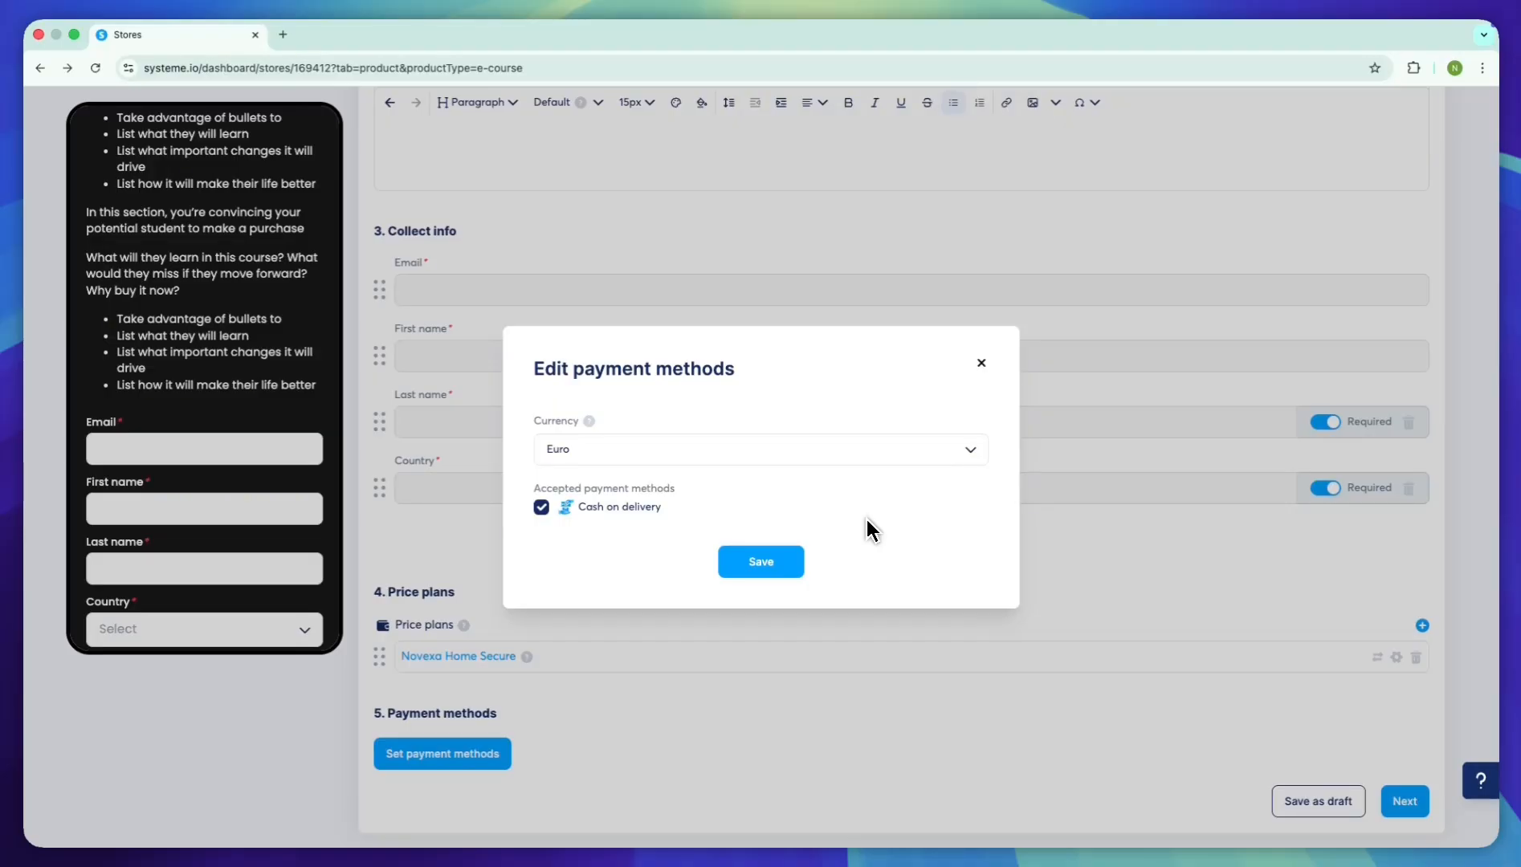
left_click(787, 566)
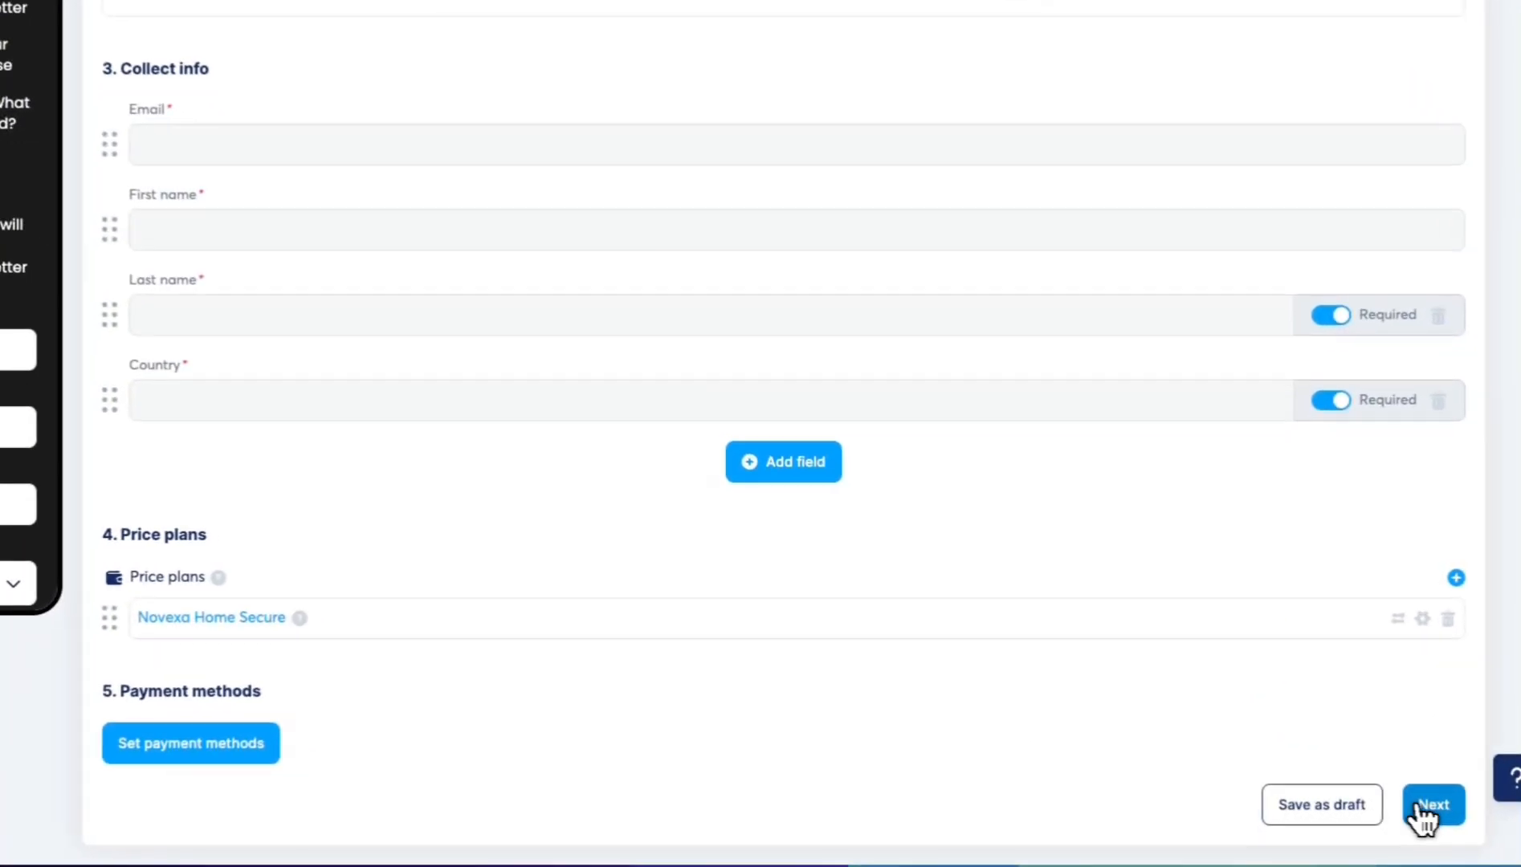
- Continue past the checkout page, publish the course with its thank you page, and place it above Novexa Resources in the store
left_click(1424, 806)
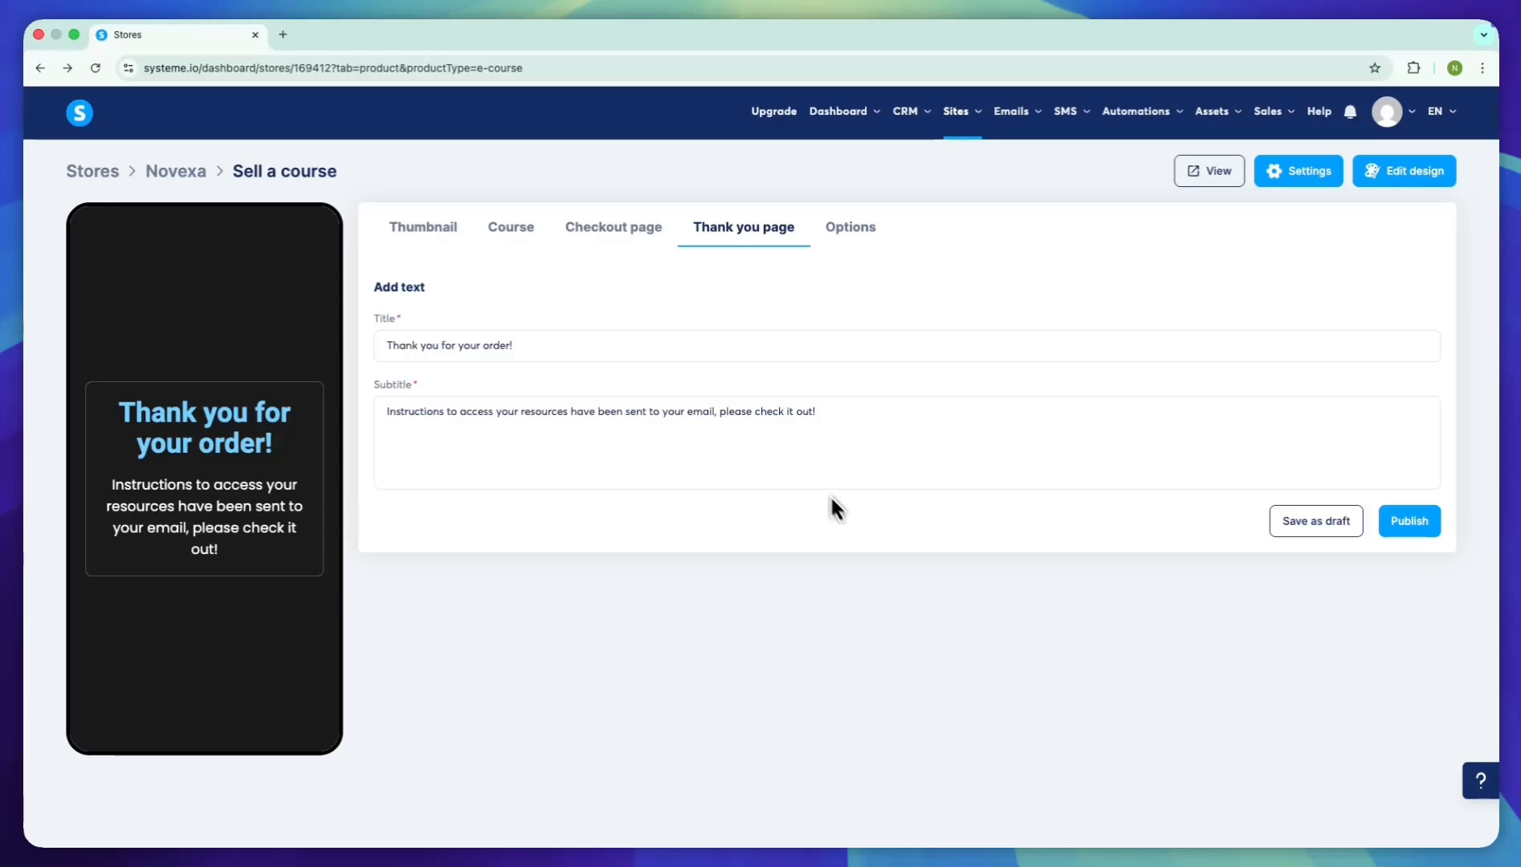
left_click(1410, 522)
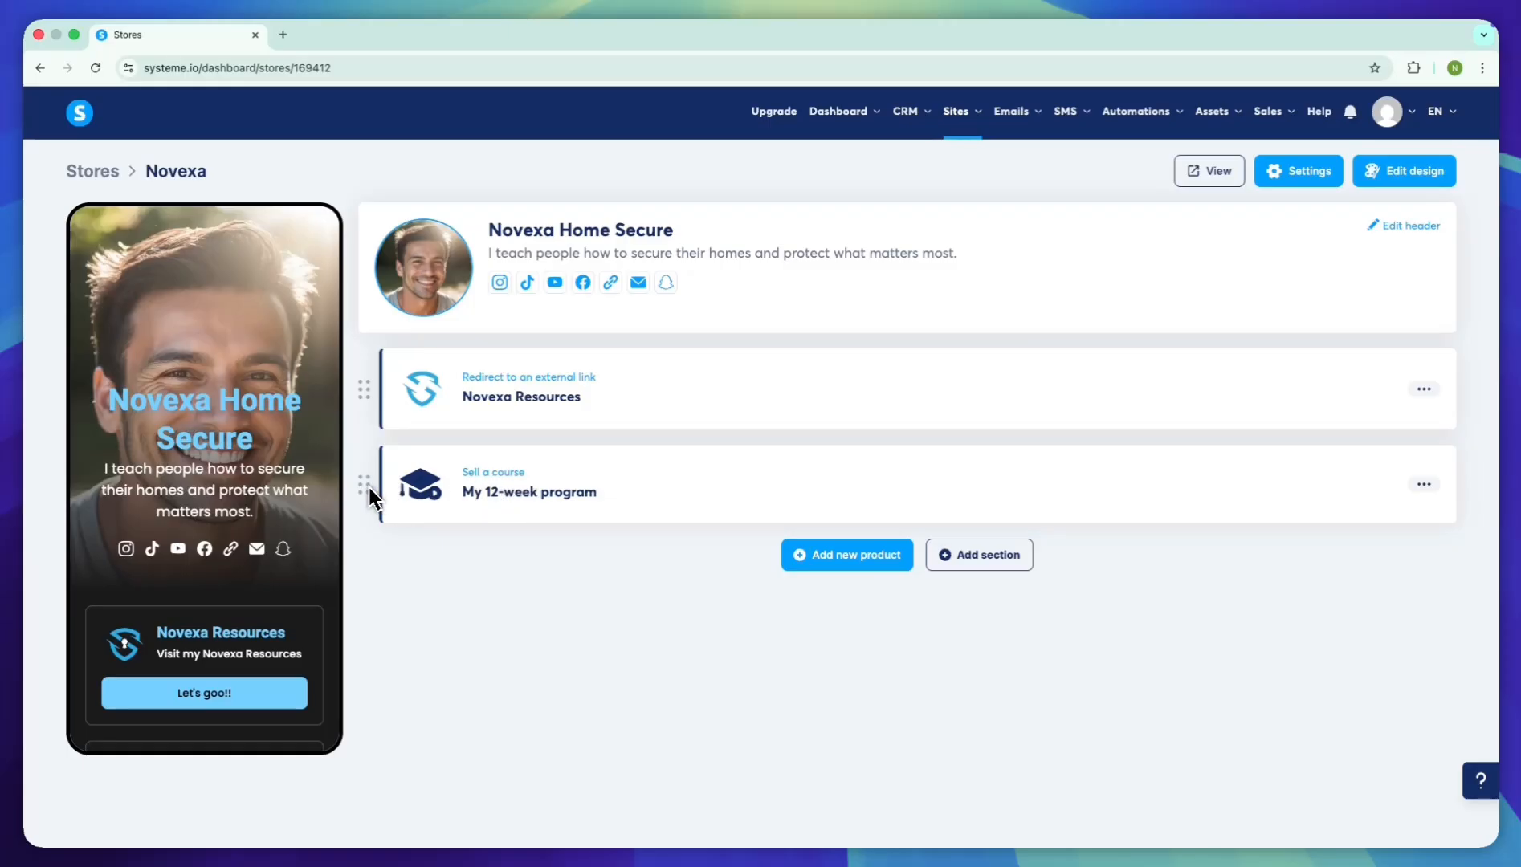
left_click_drag(369, 488, 360, 395)
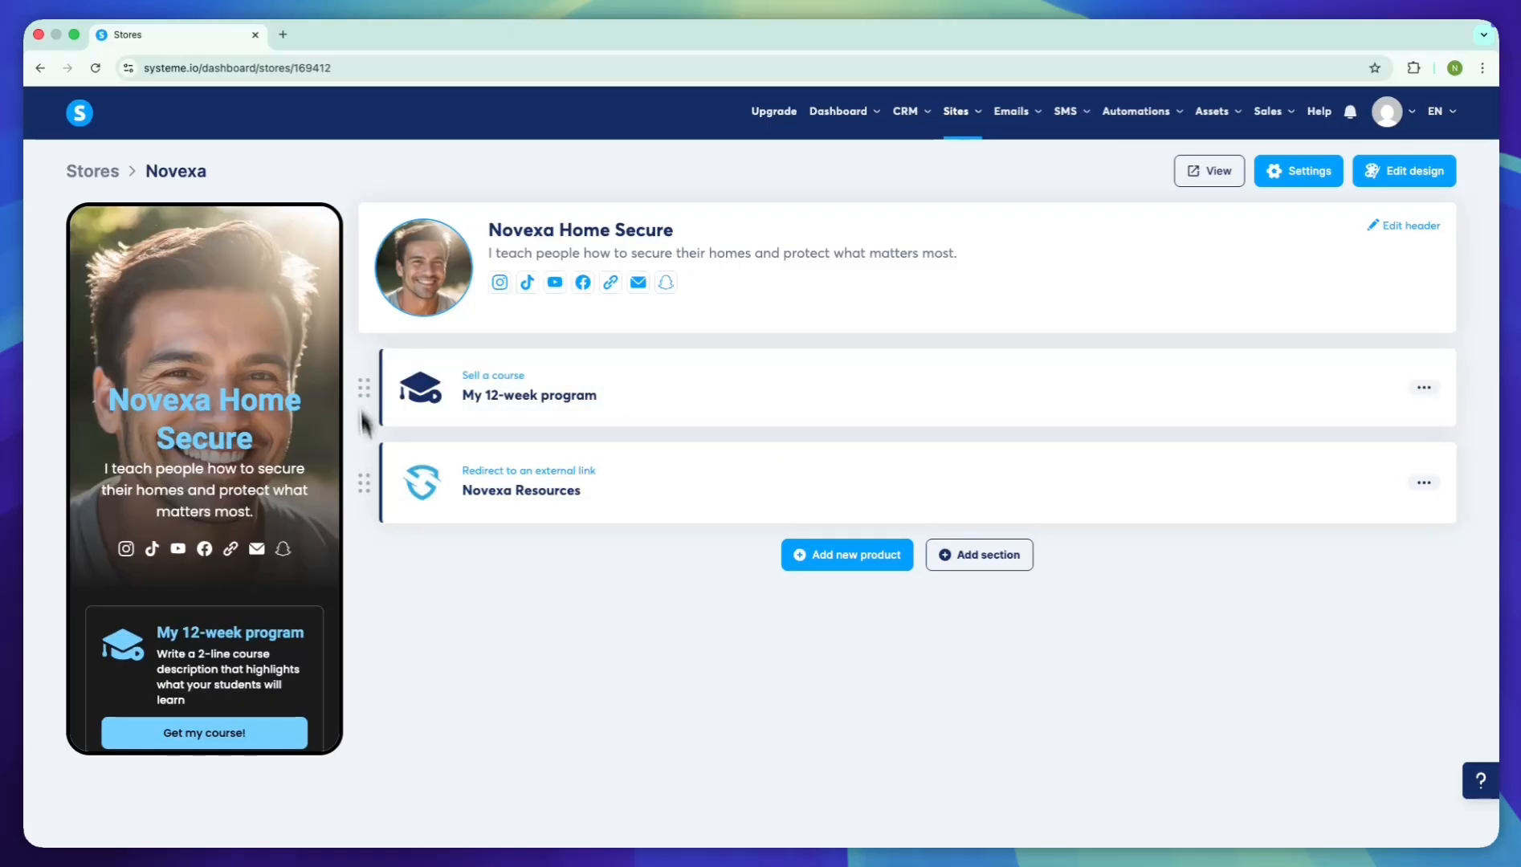
- Change the title of the "My 12-week program" course thumbnail to "Novexa Home Secure Course"
scroll(205, 522, "down", 3)
left_click(593, 358)
left_click(643, 474)
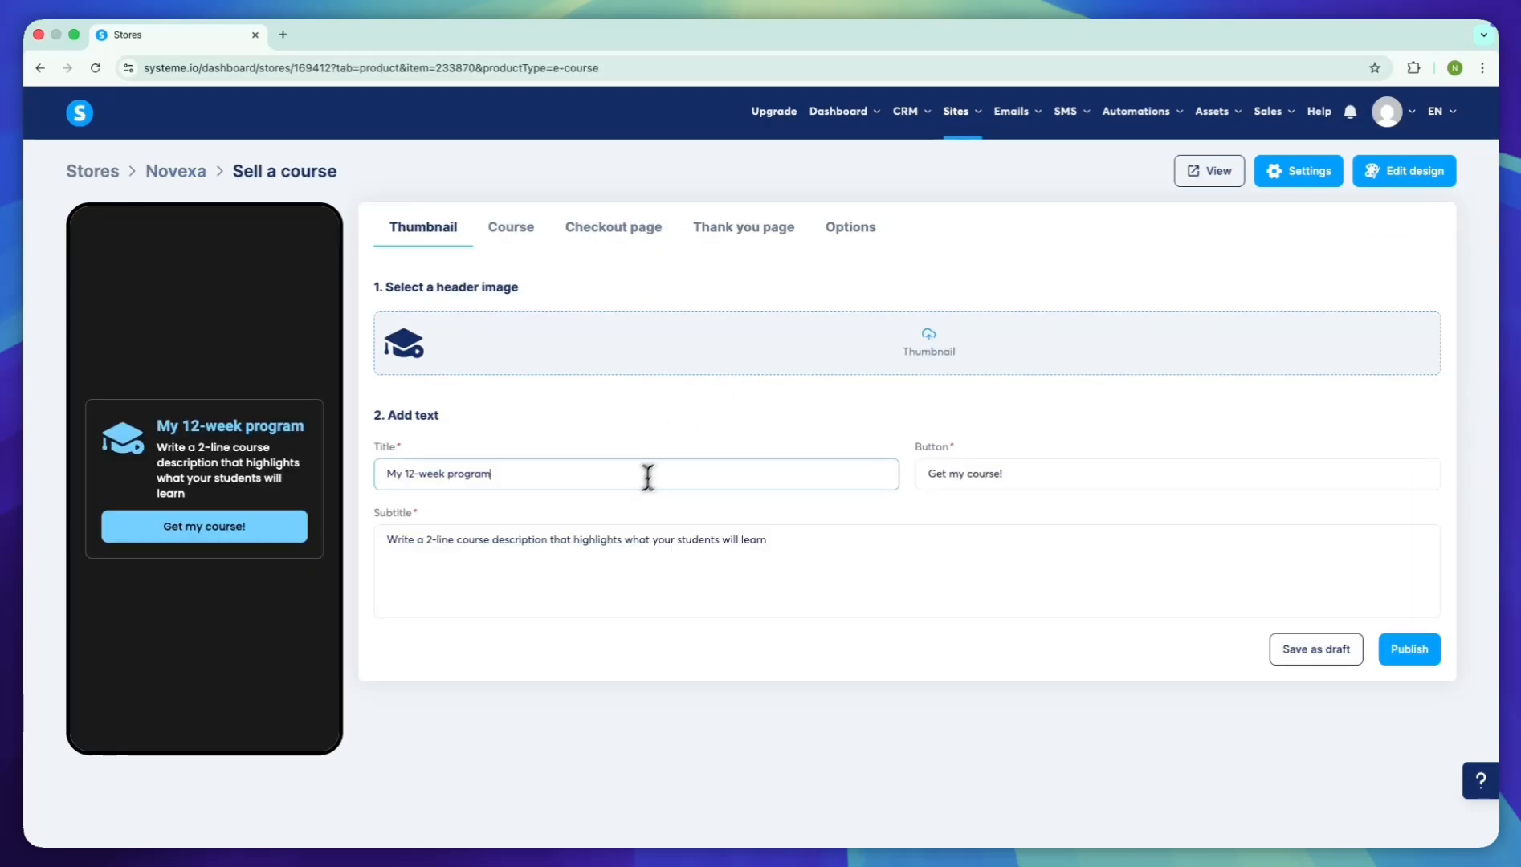
key("super+a")
type("Novexa Home Secure Coursaew")
key("BackSpace")
key("BackSpace")
type("e")
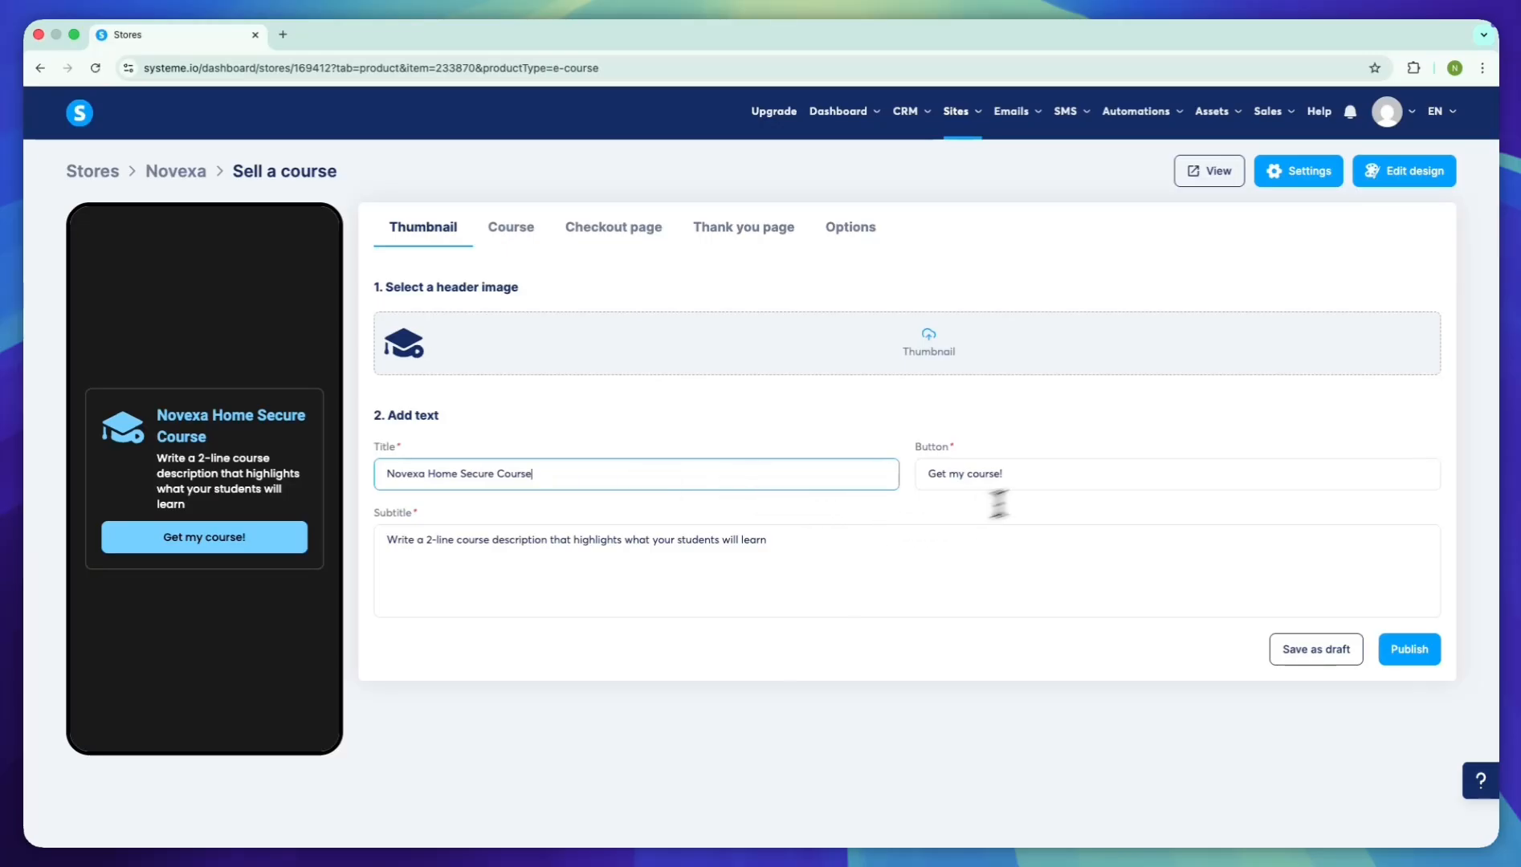
- Set the course thumbnail's button text to "Get started now!" and publish the changes
left_click(1052, 474)
key("super+a")
type("Get started now!")
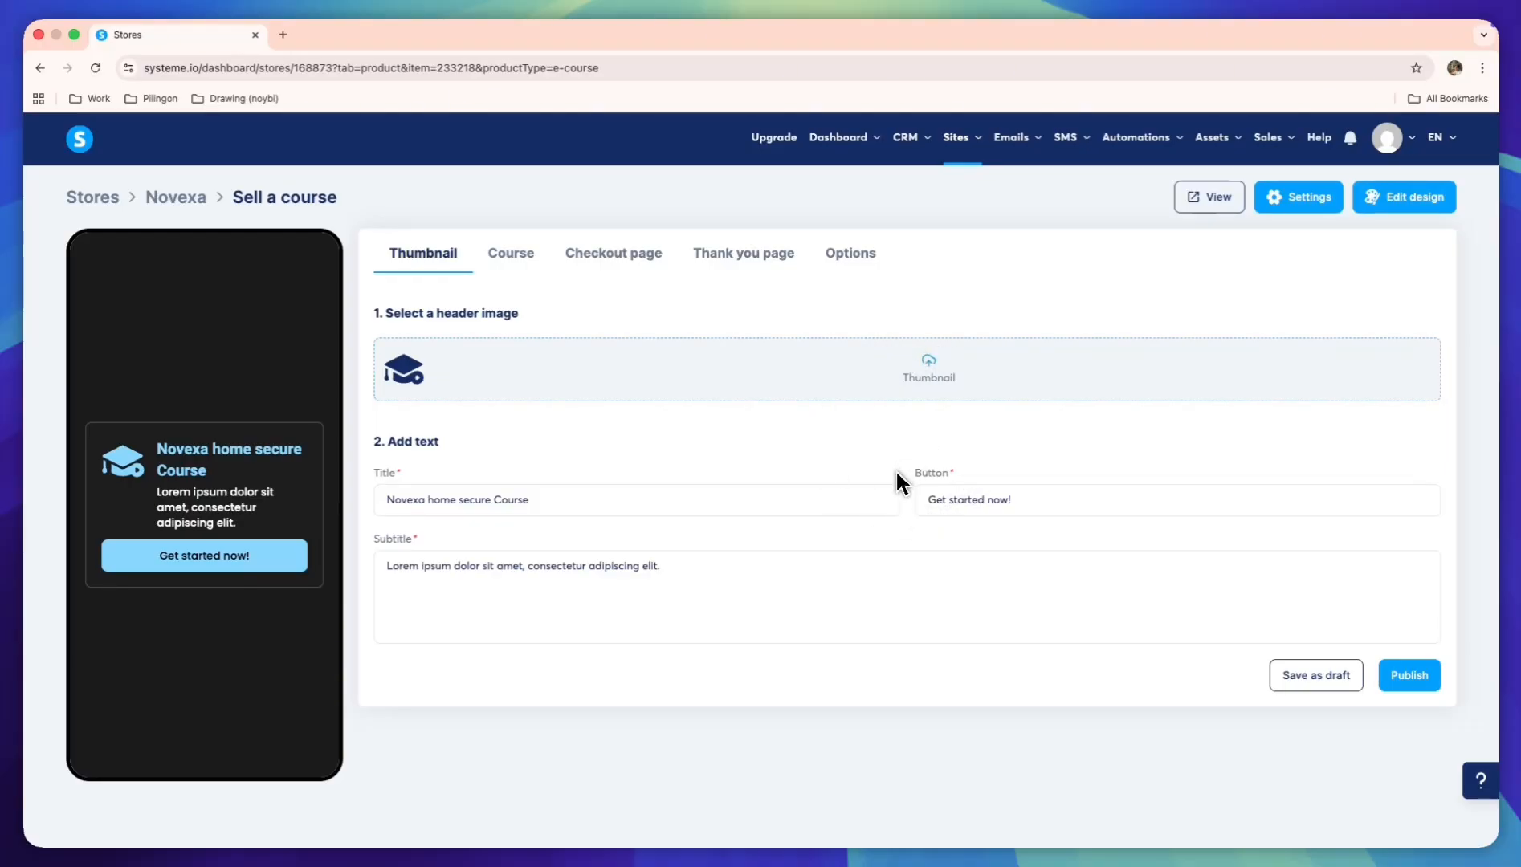
left_click(1427, 680)
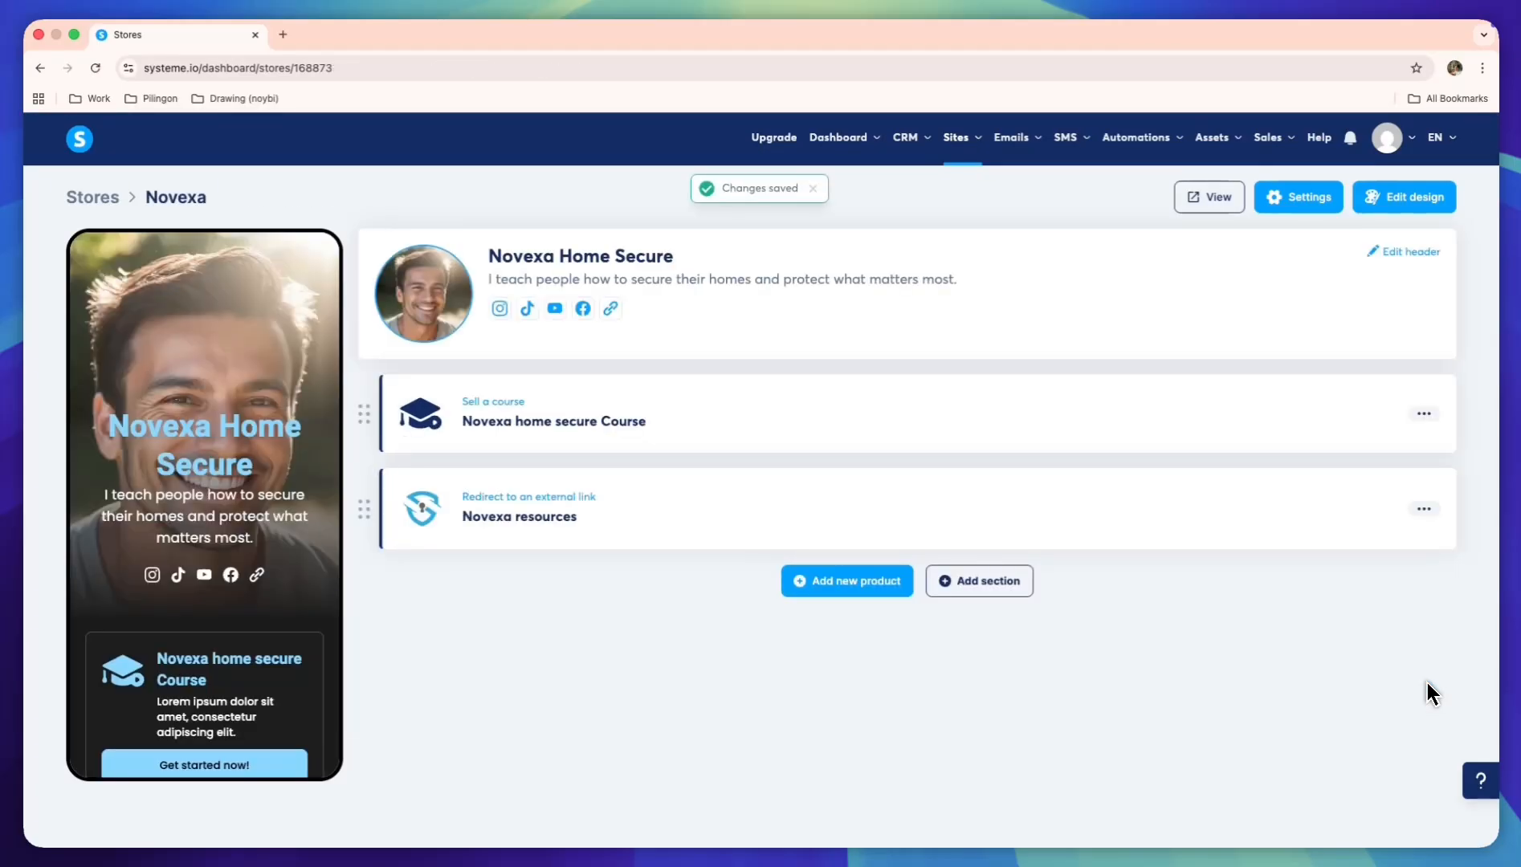
- Review the products in the store's mobile preview and open the live Novexa store page
scroll(234, 502, "down", 3)
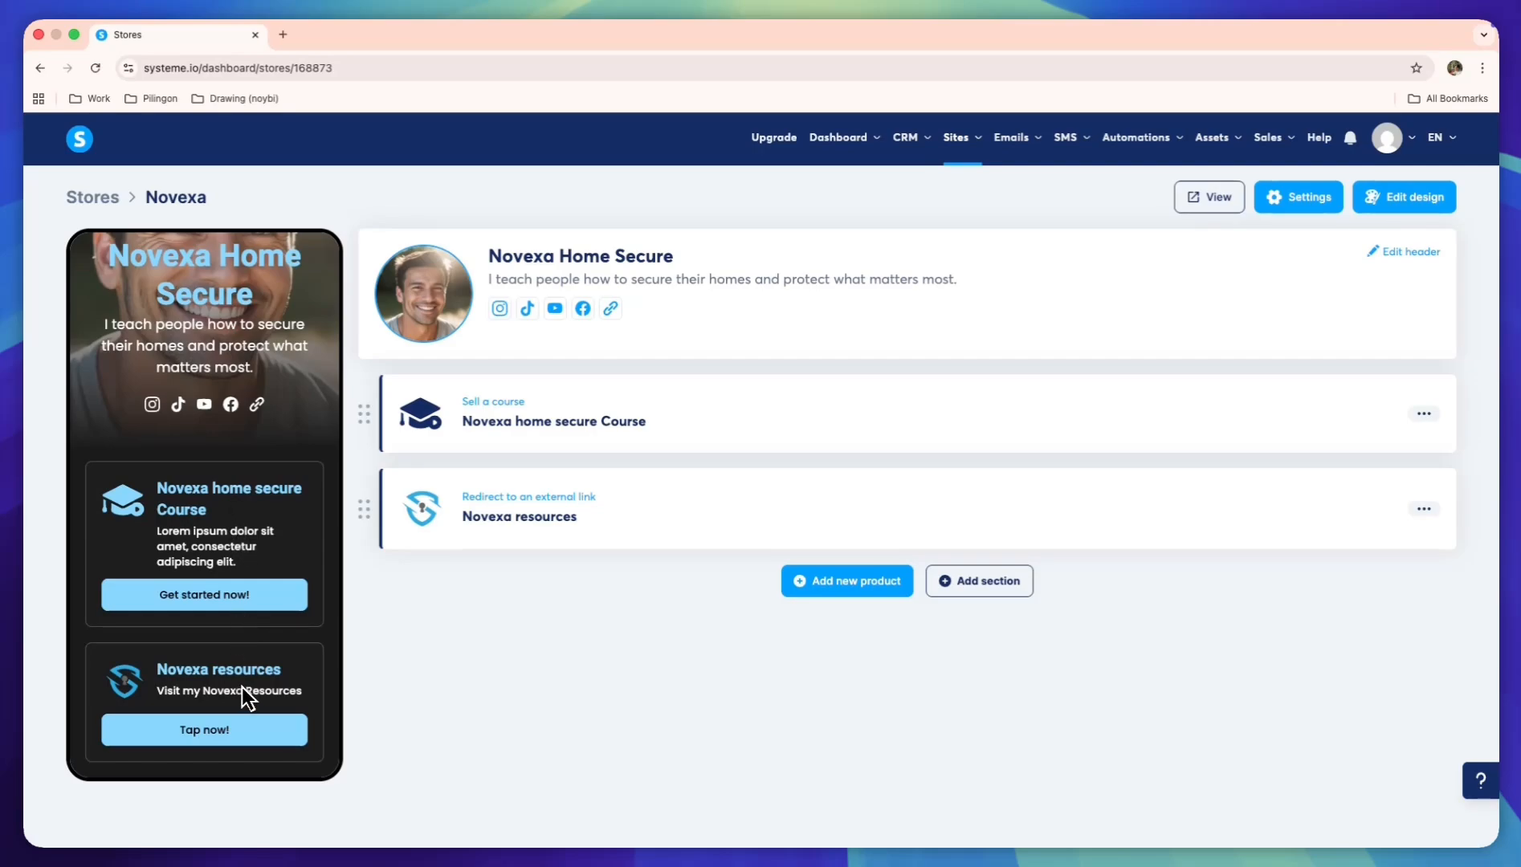
scroll(245, 689, "up", 3)
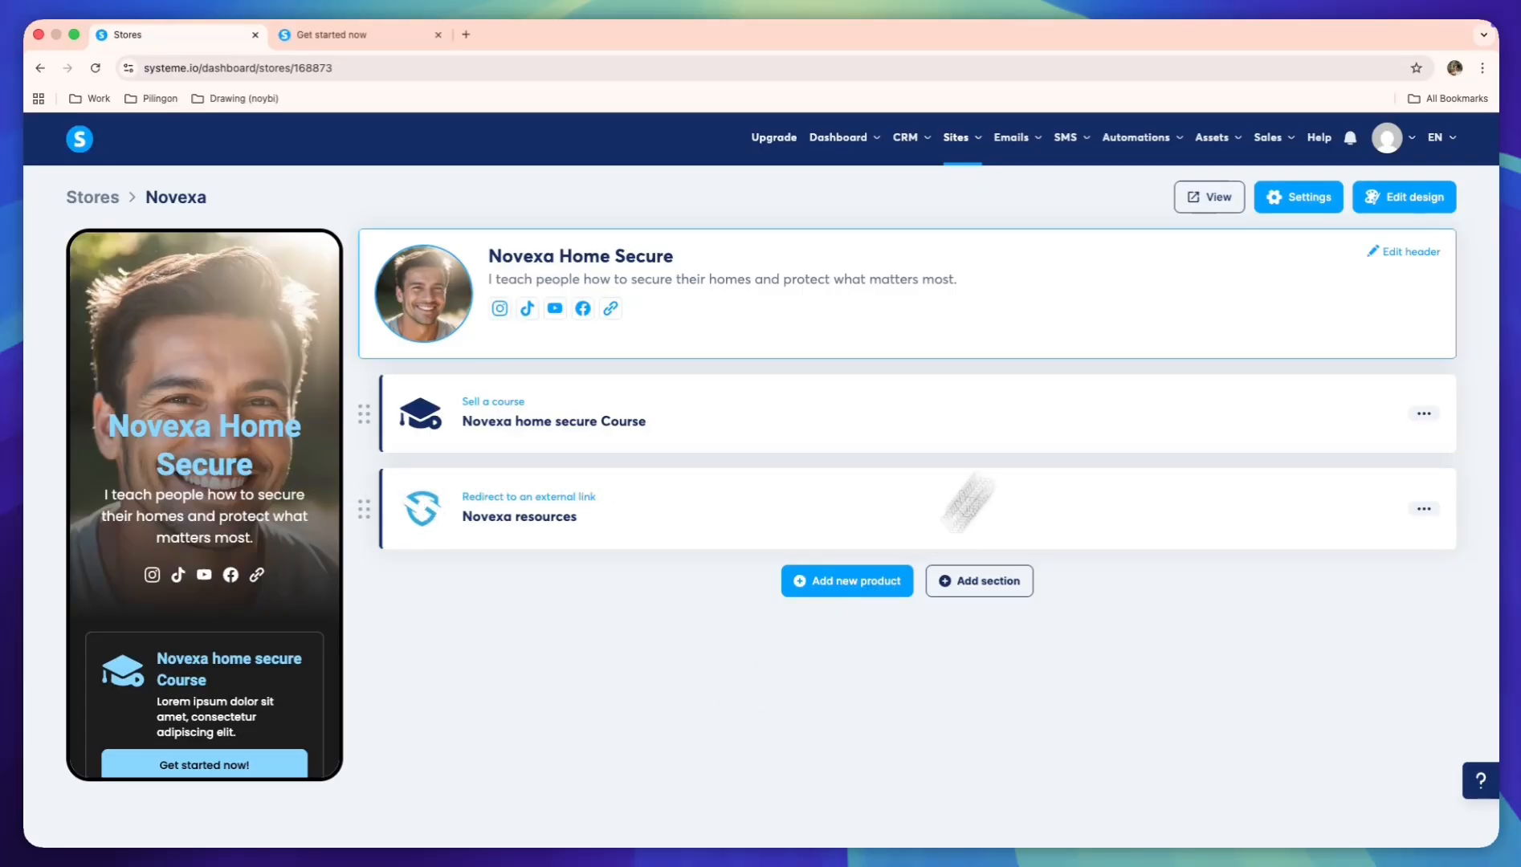
left_click(1216, 204)
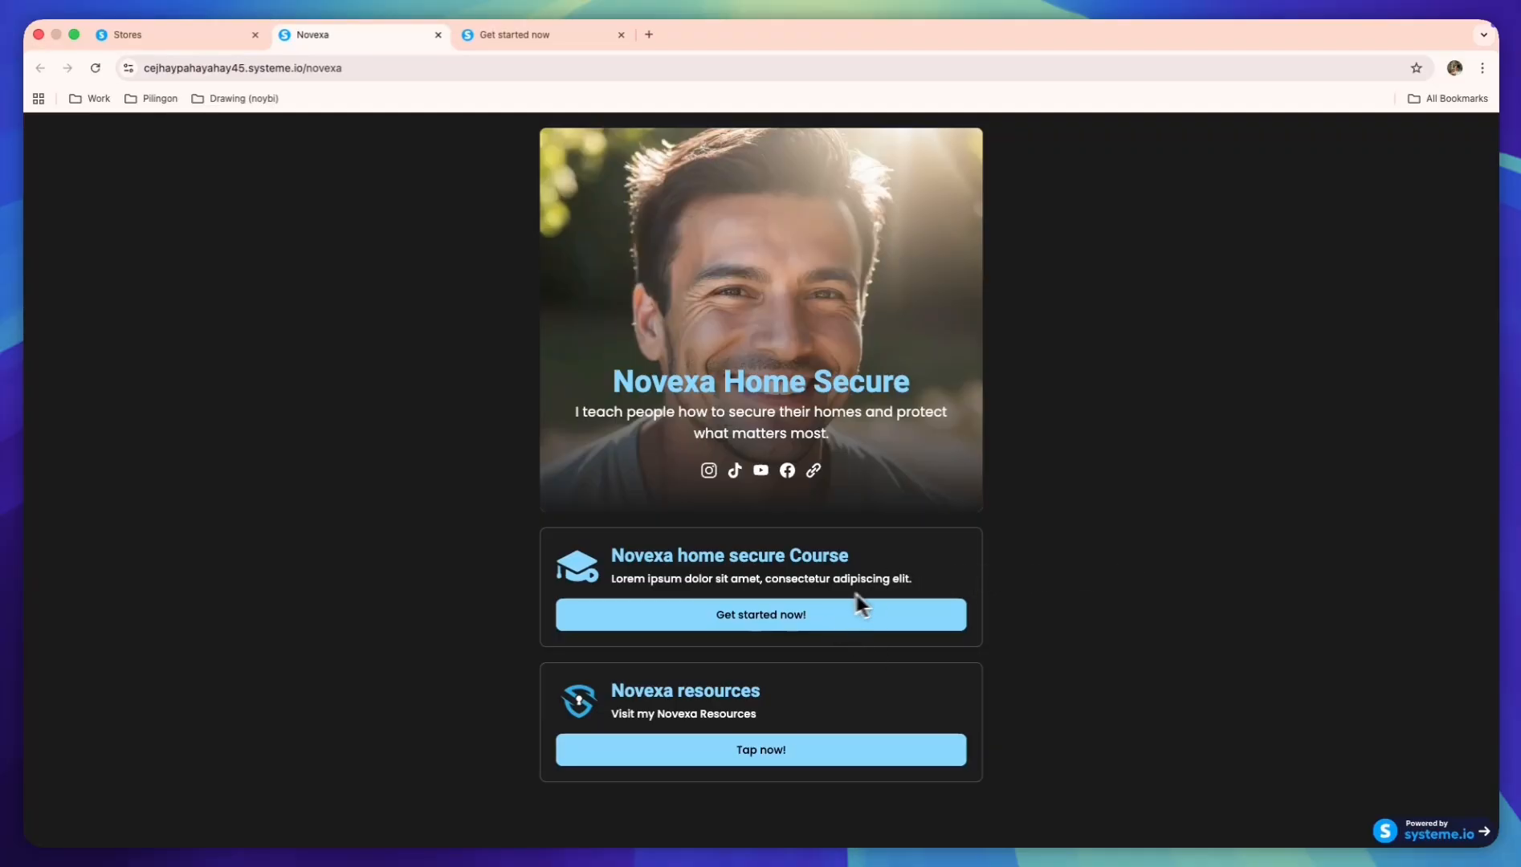
- Open the course from the live store and examine its checkout page's text, form fields, price plan and order summary
left_click(771, 625)
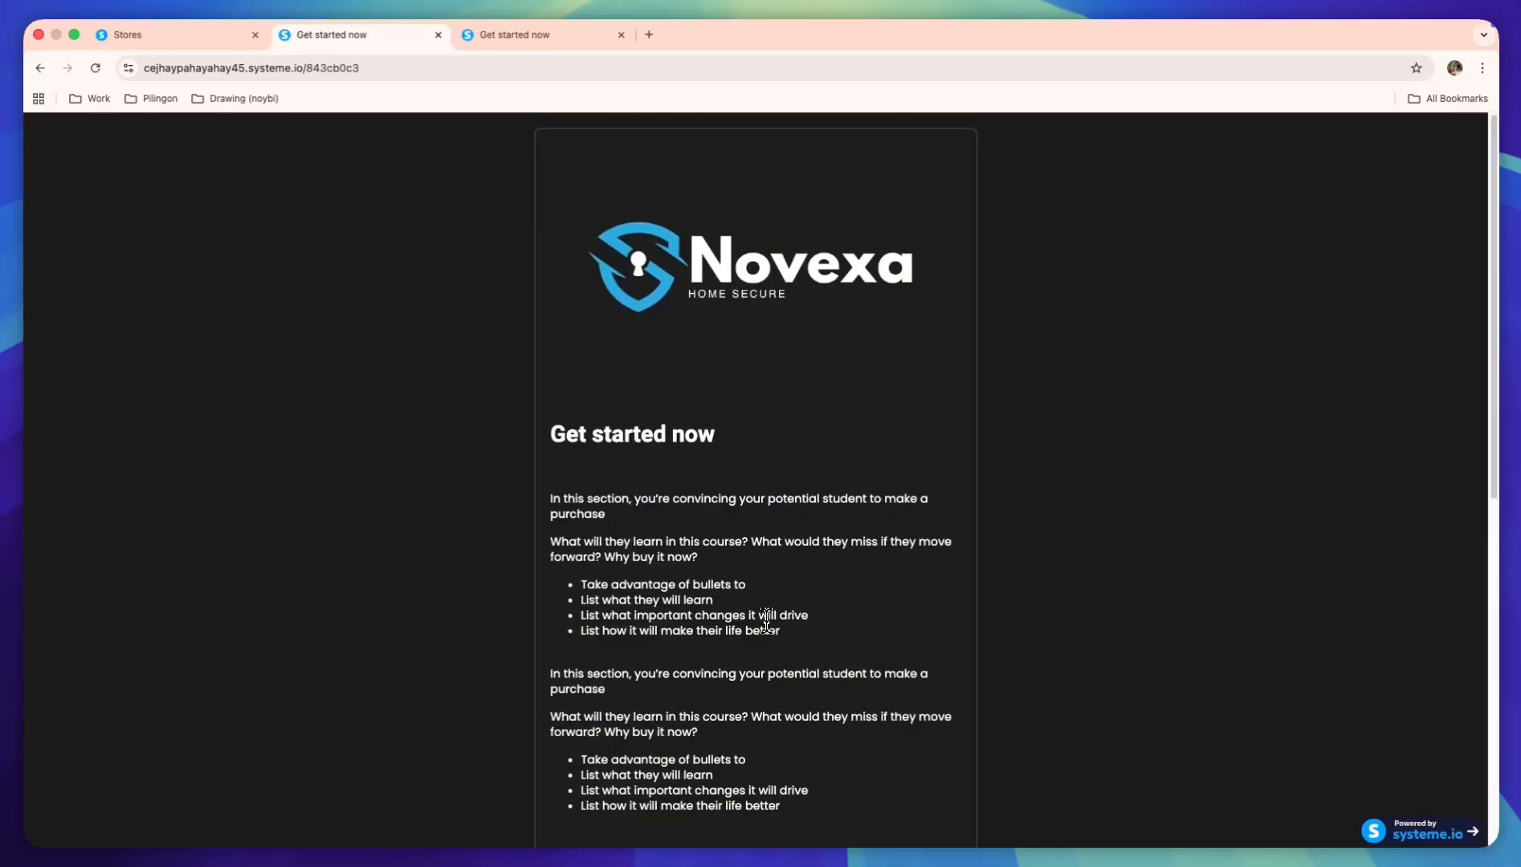
scroll(767, 620, "down", 5)
scroll(767, 618, "up", 5)
scroll(854, 555, "down", 5)
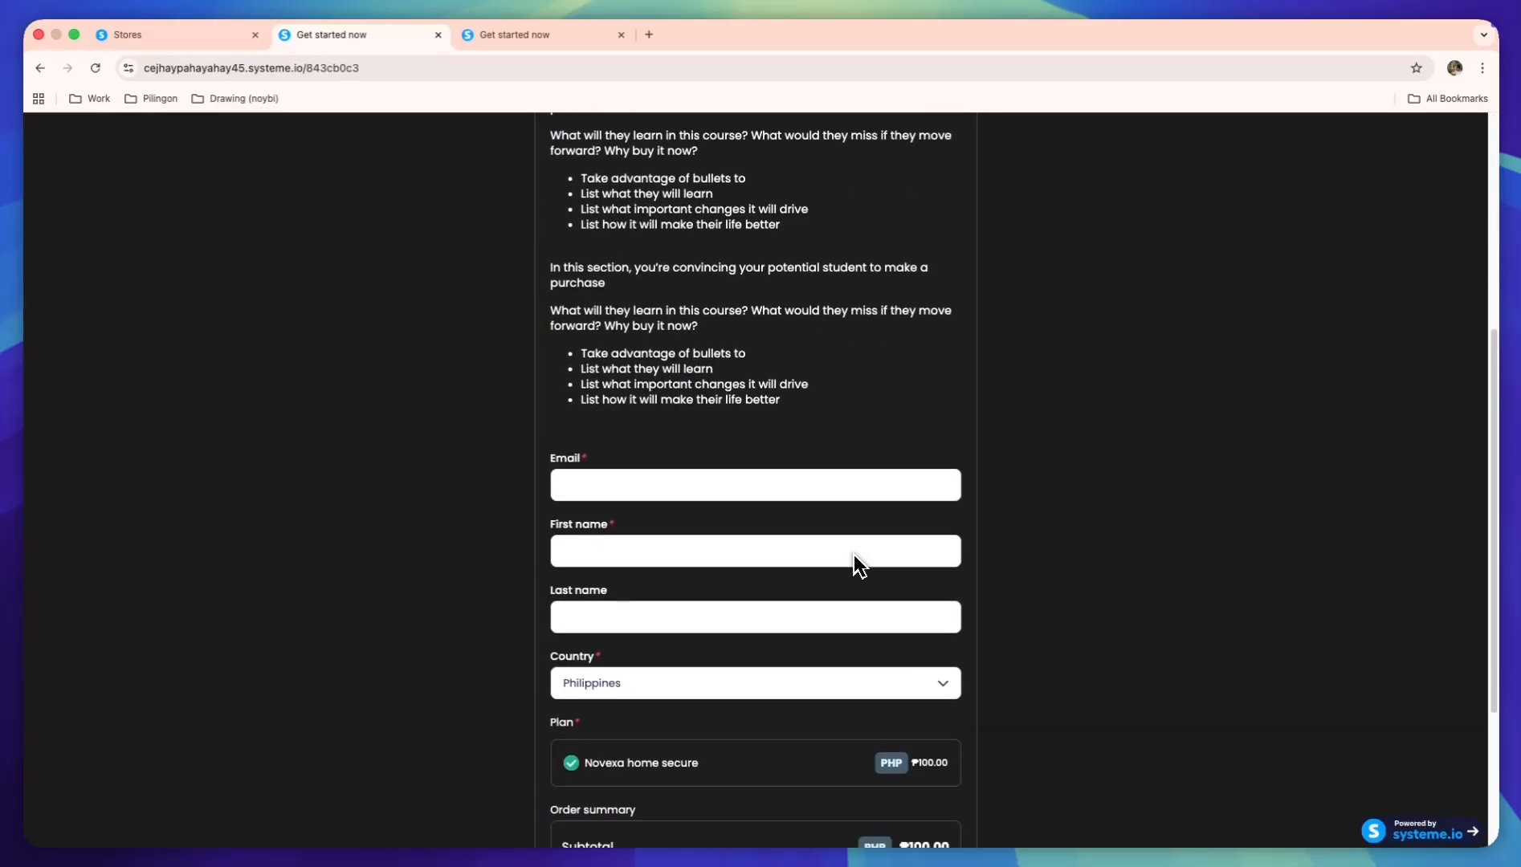
scroll(855, 564, "down", 1)
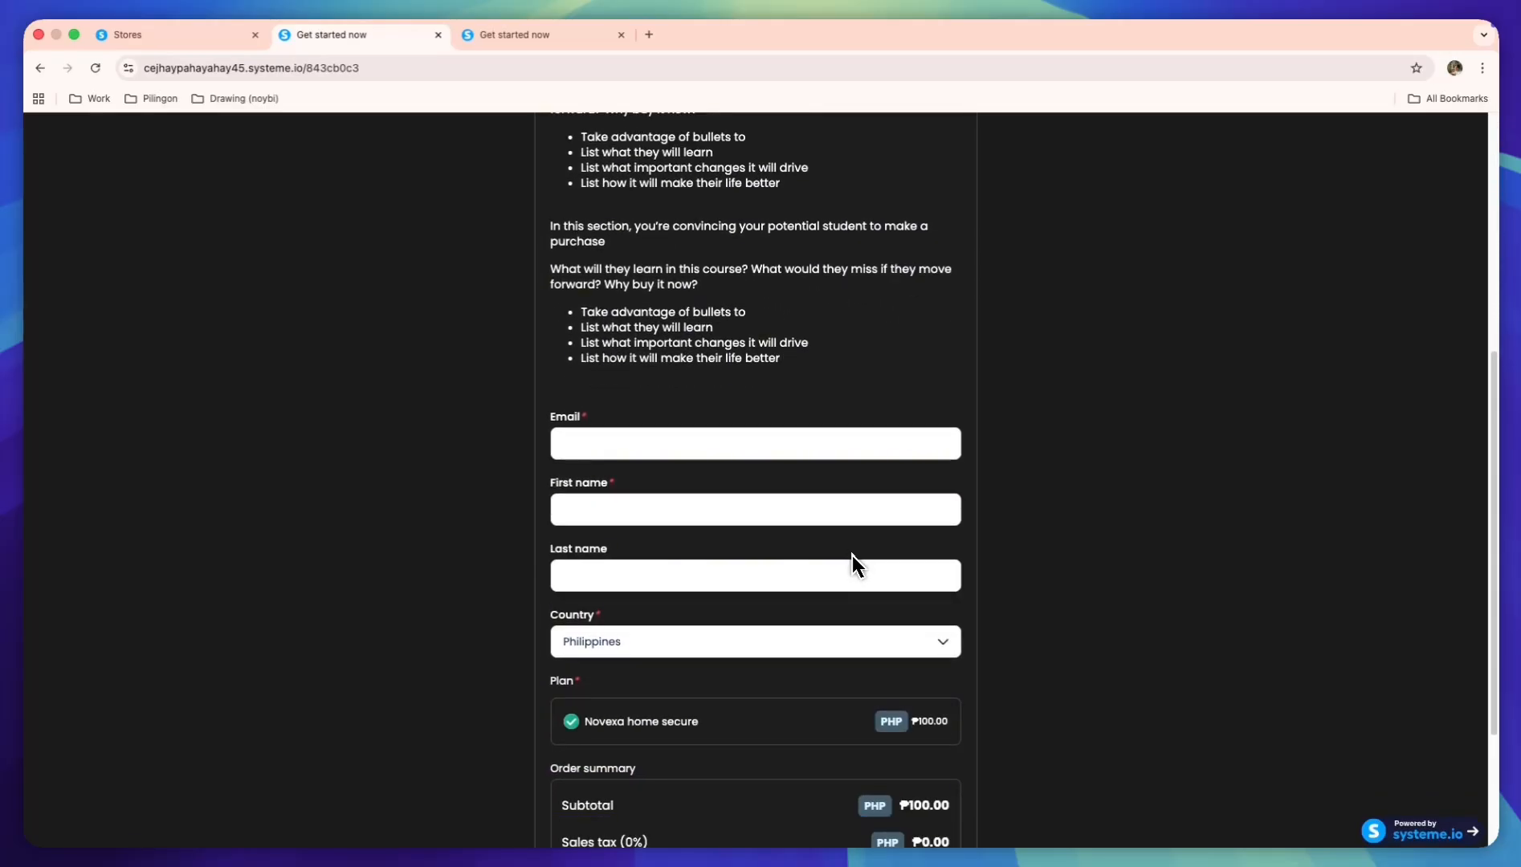
scroll(853, 556, "down", 5)
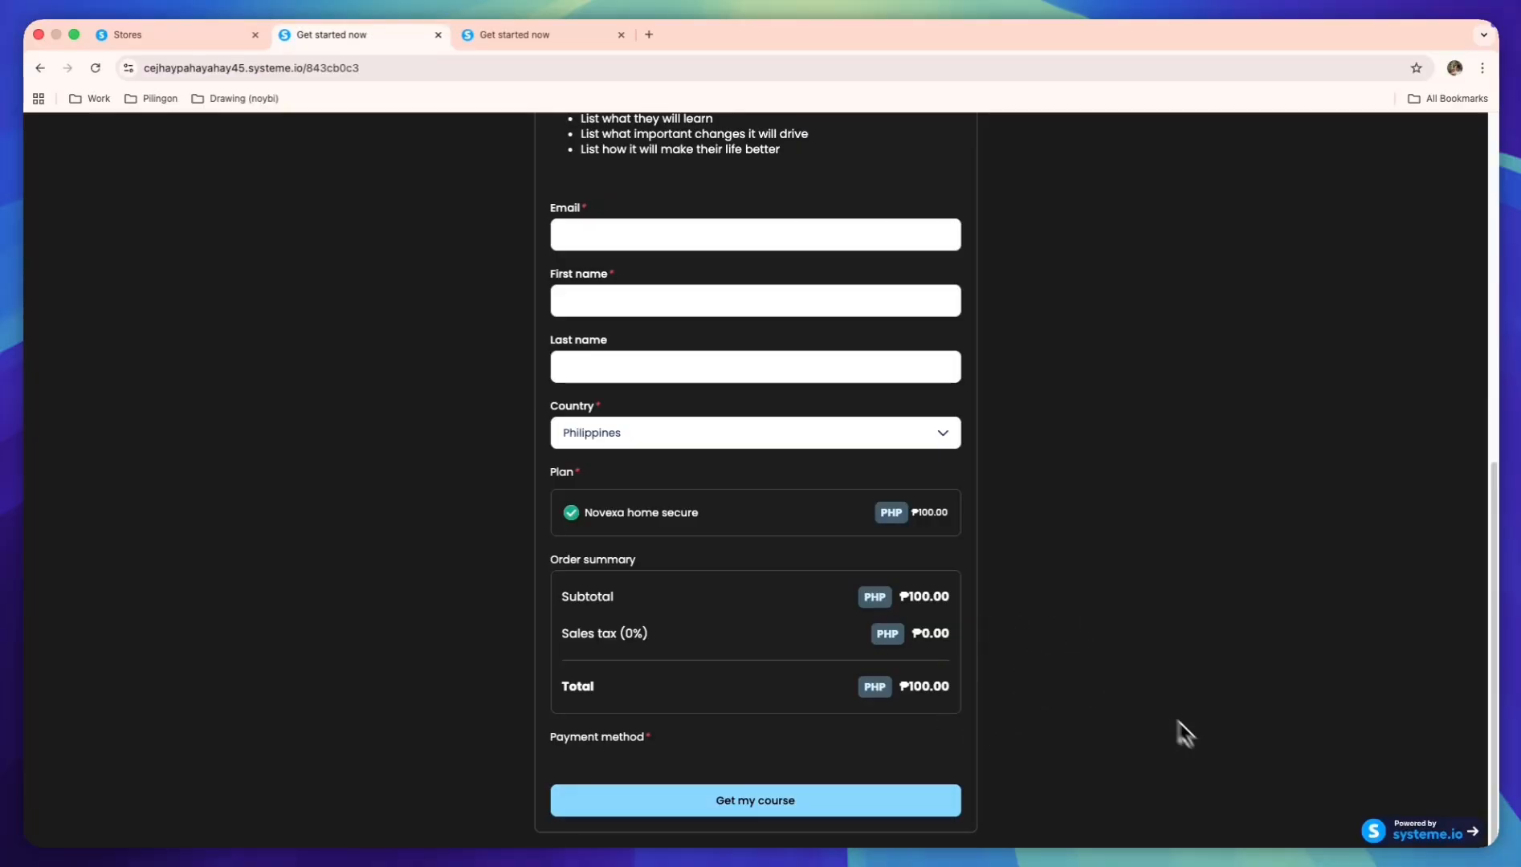
scroll(1116, 672, "up", 15)
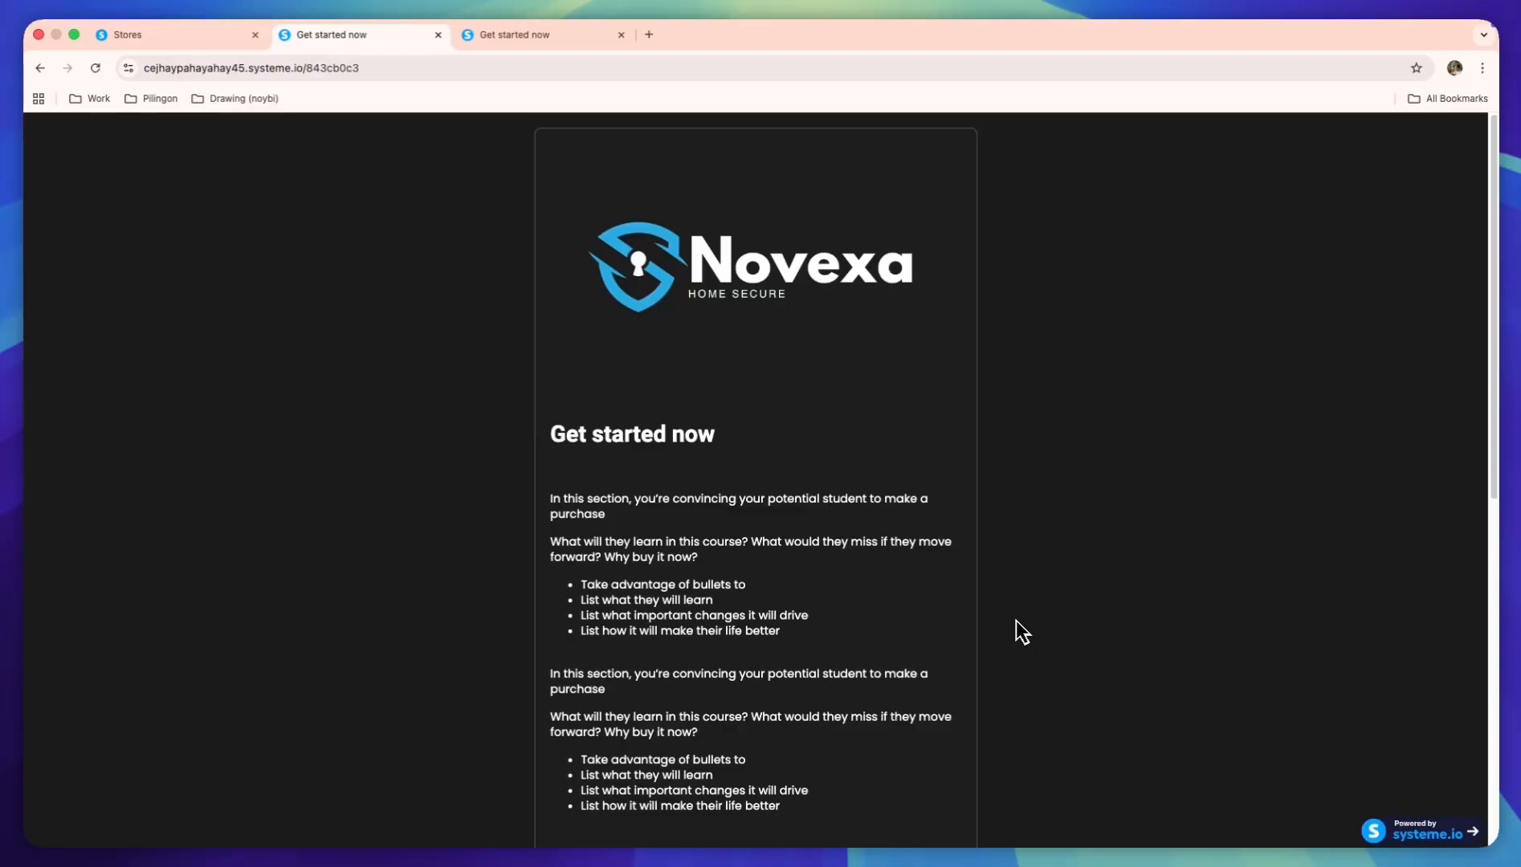
scroll(963, 542, "down", 8)
scroll(951, 533, "up", 2)
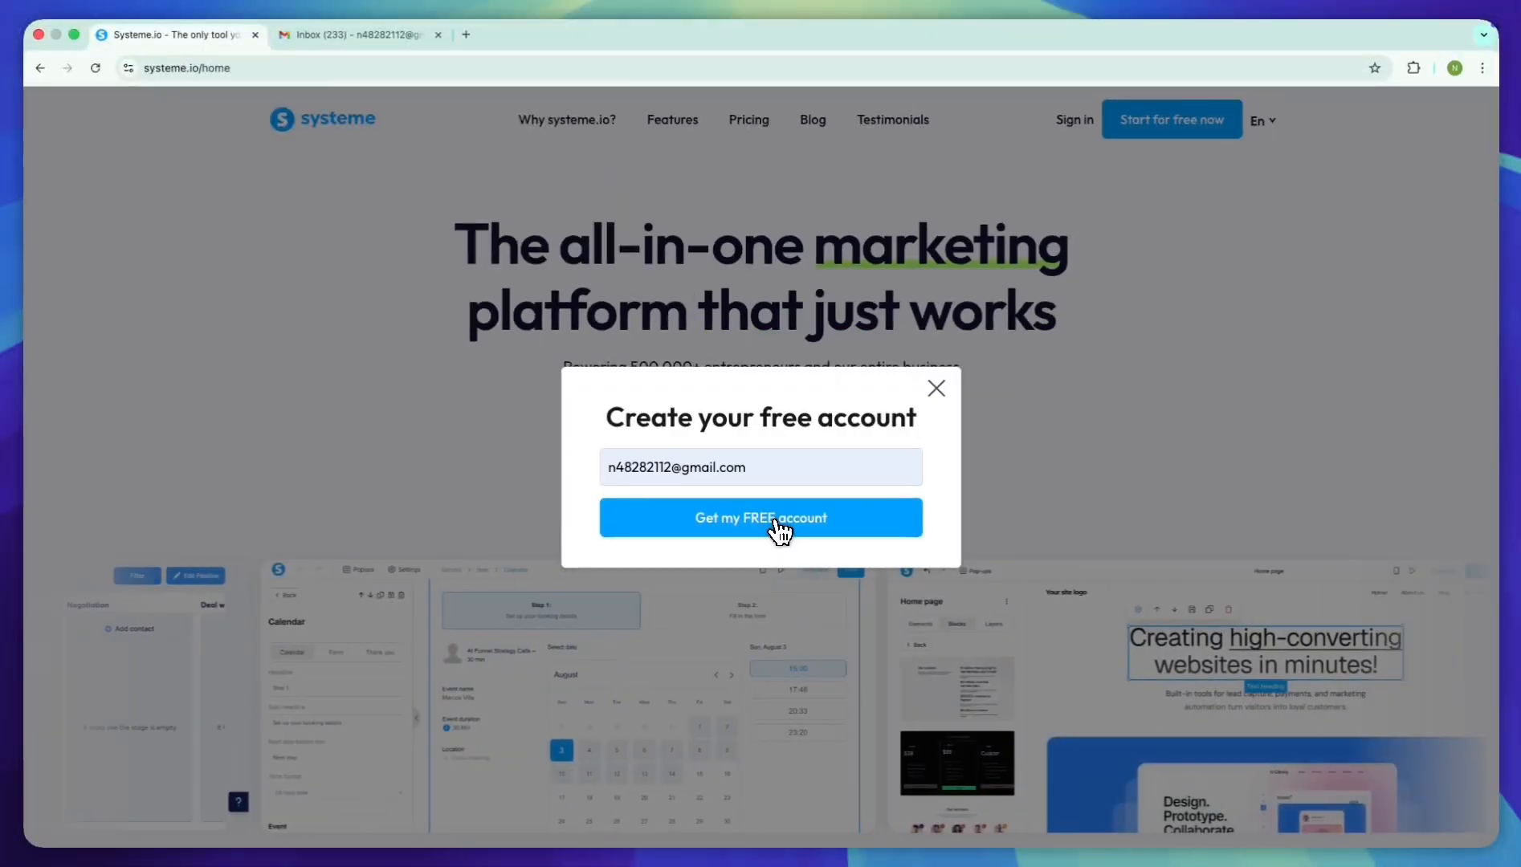
left_click(778, 518)
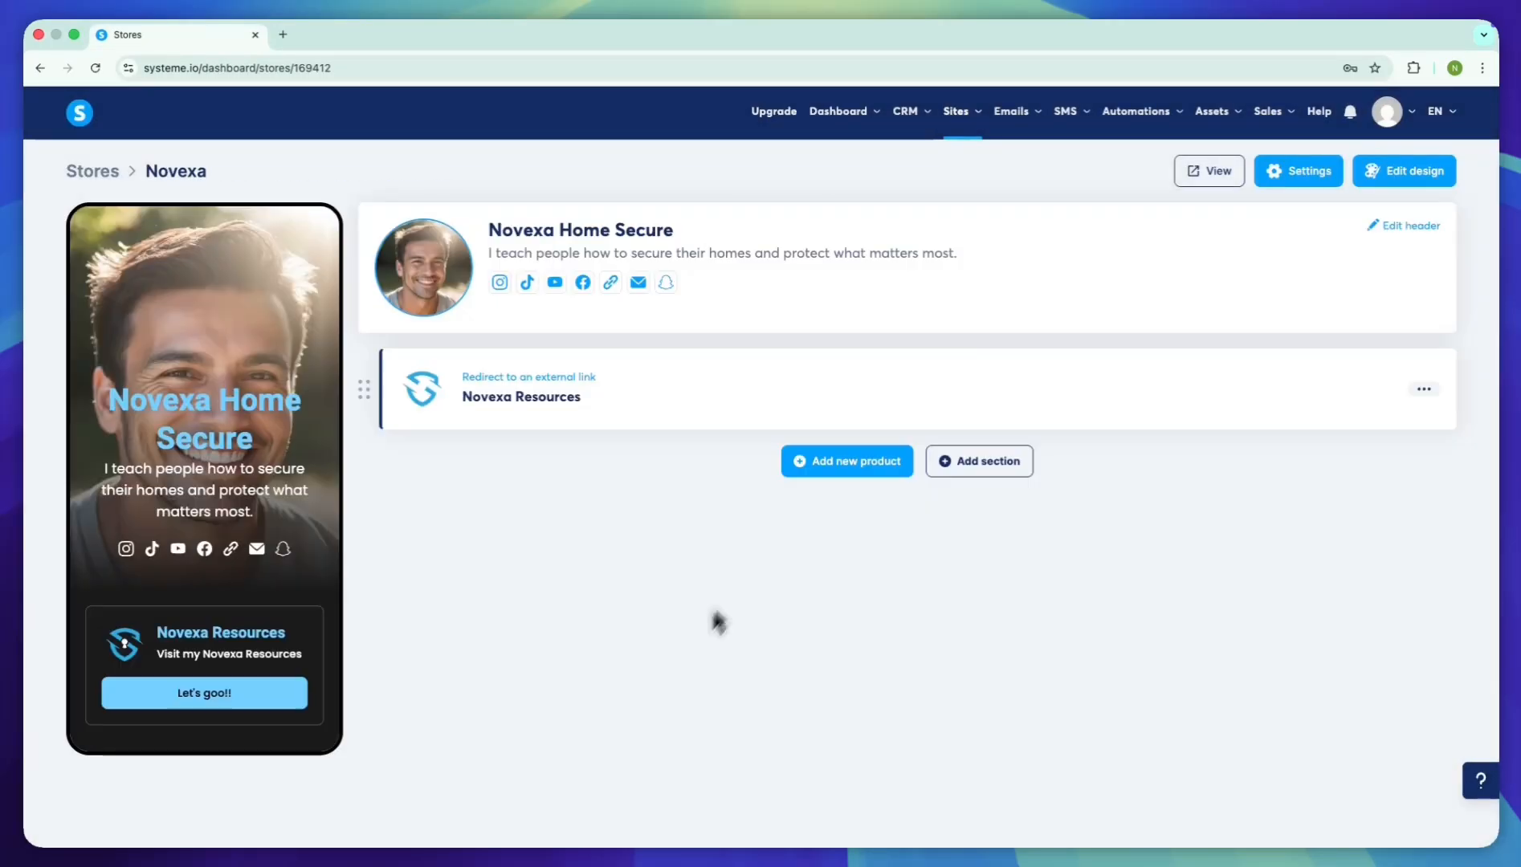
left_click(847, 461)
left_click(934, 476)
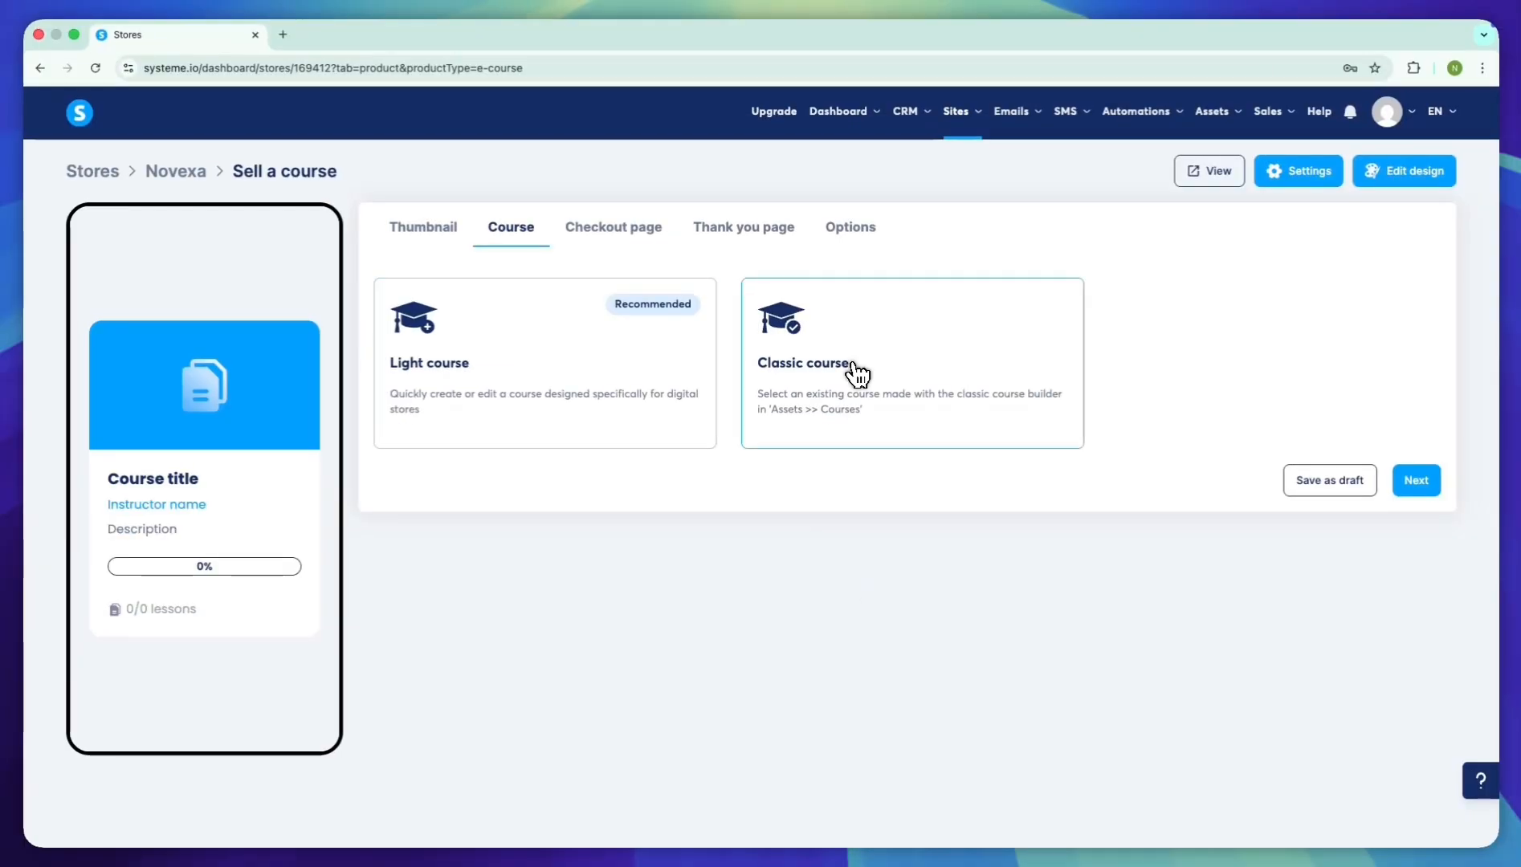
left_click(600, 402)
scroll(761, 482, "down", 10)
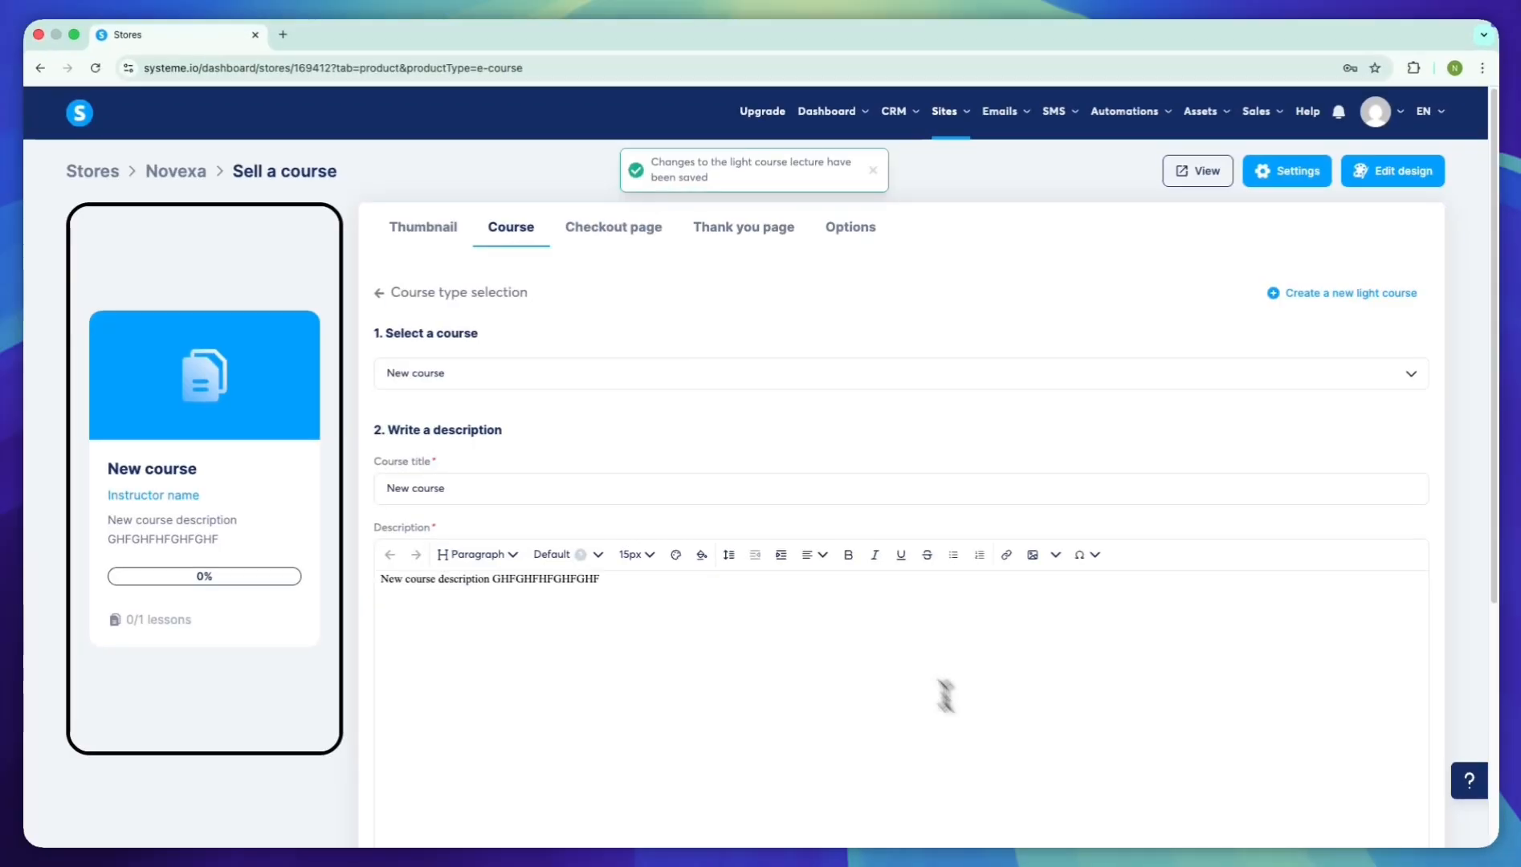
scroll(944, 697, "down", 5)
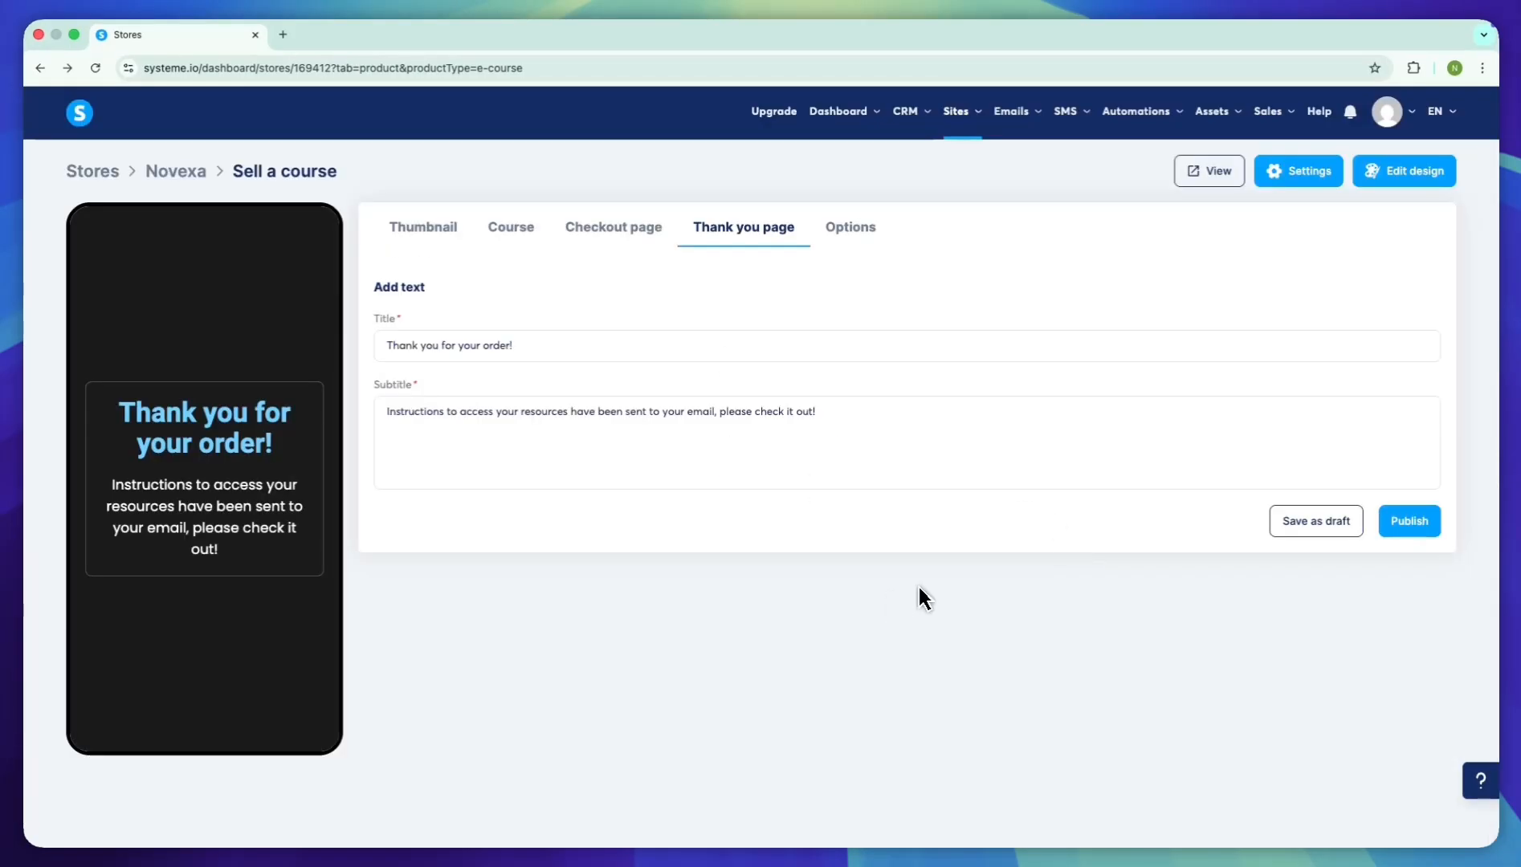
left_click(1410, 522)
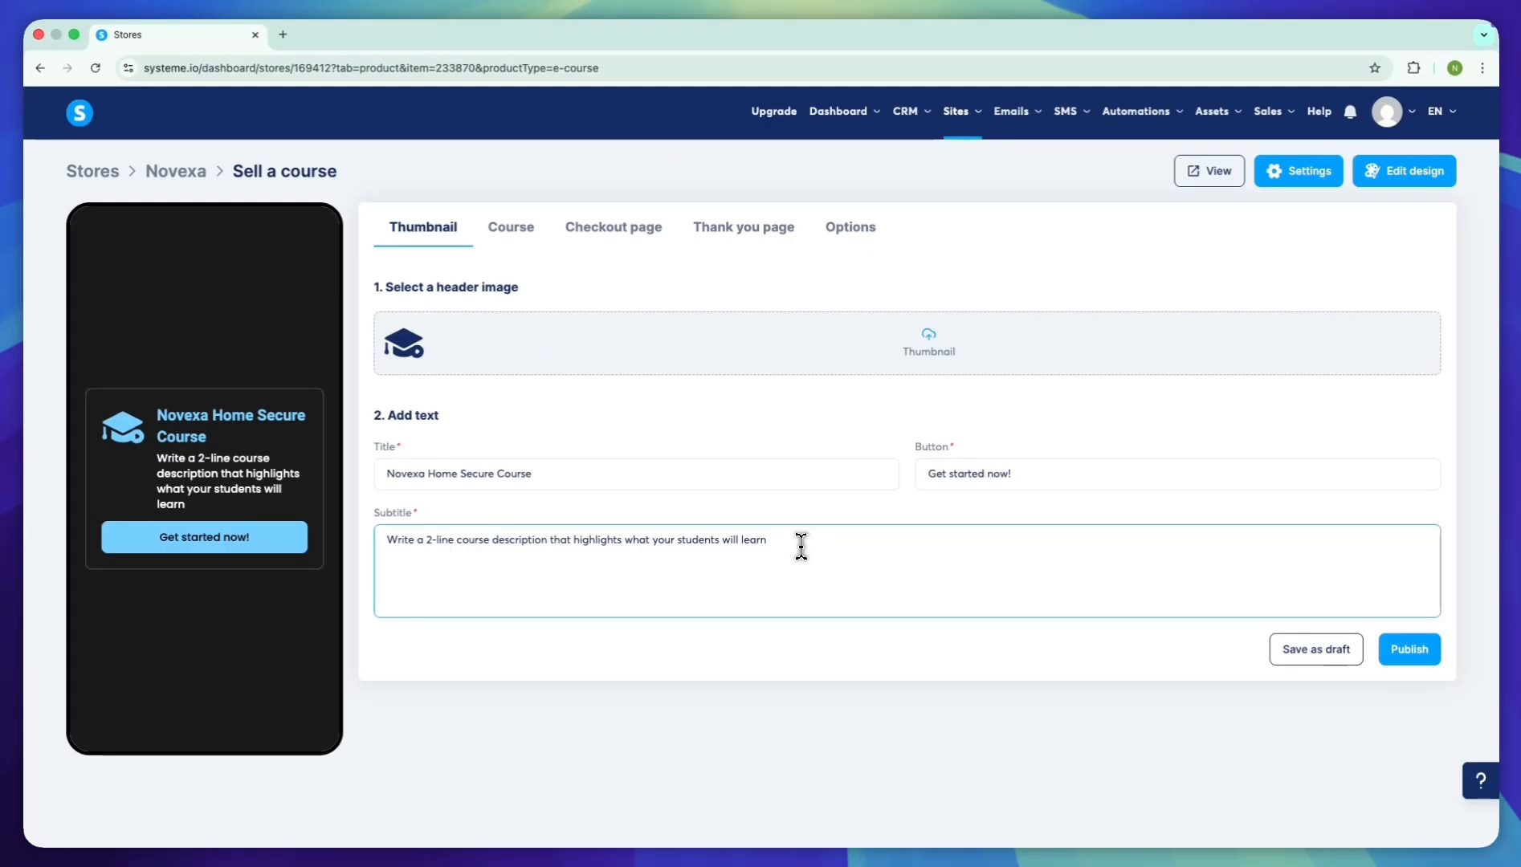
left_click(1422, 676)
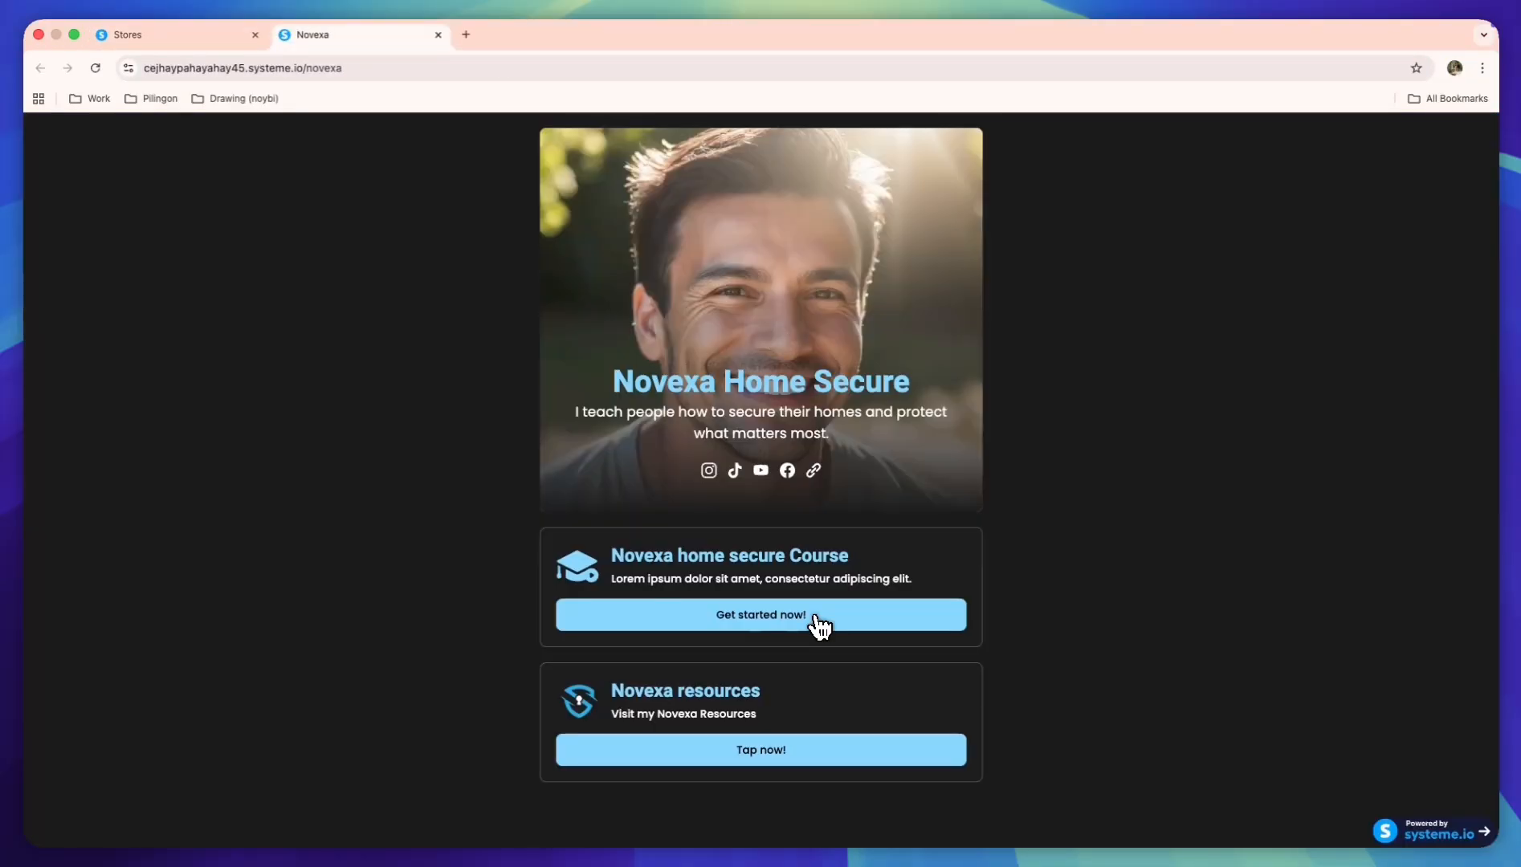